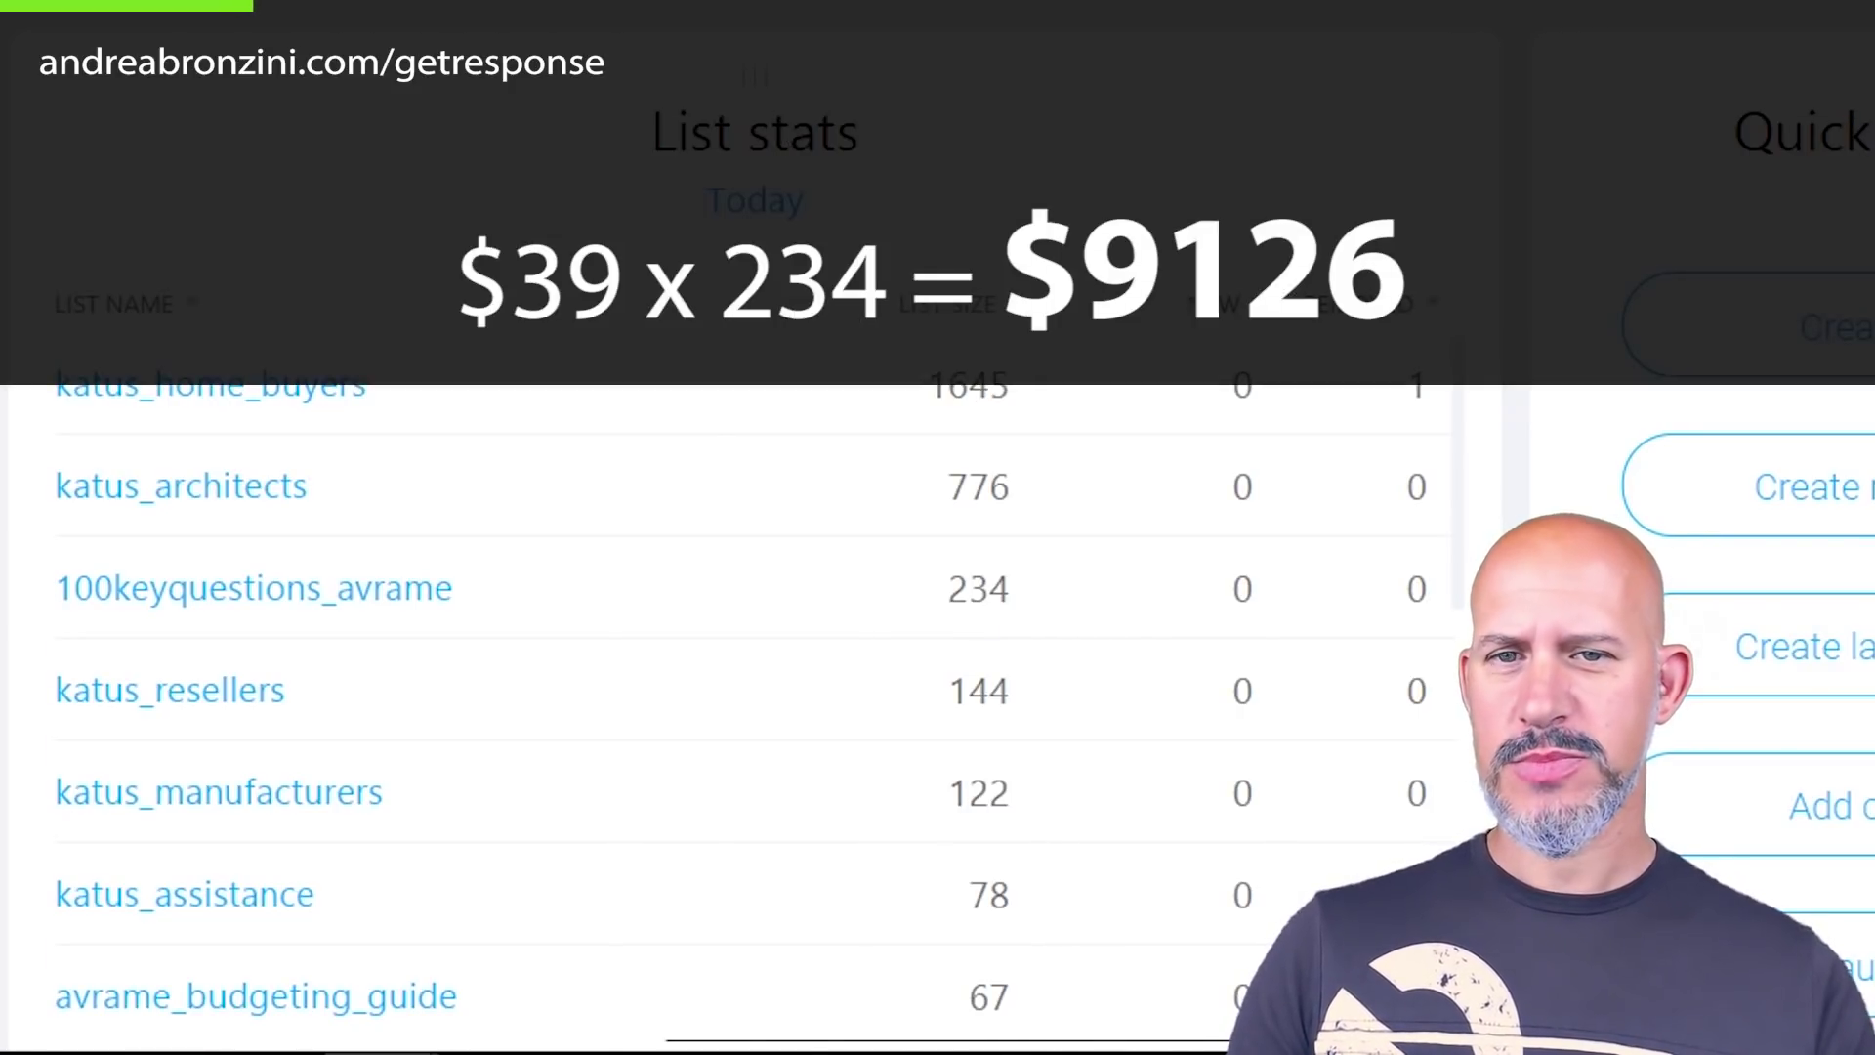
Step: Open the Menu of communication and growth tools from the dashboard top bar
{"action": "left_click", "coordinate": [127, 208]}
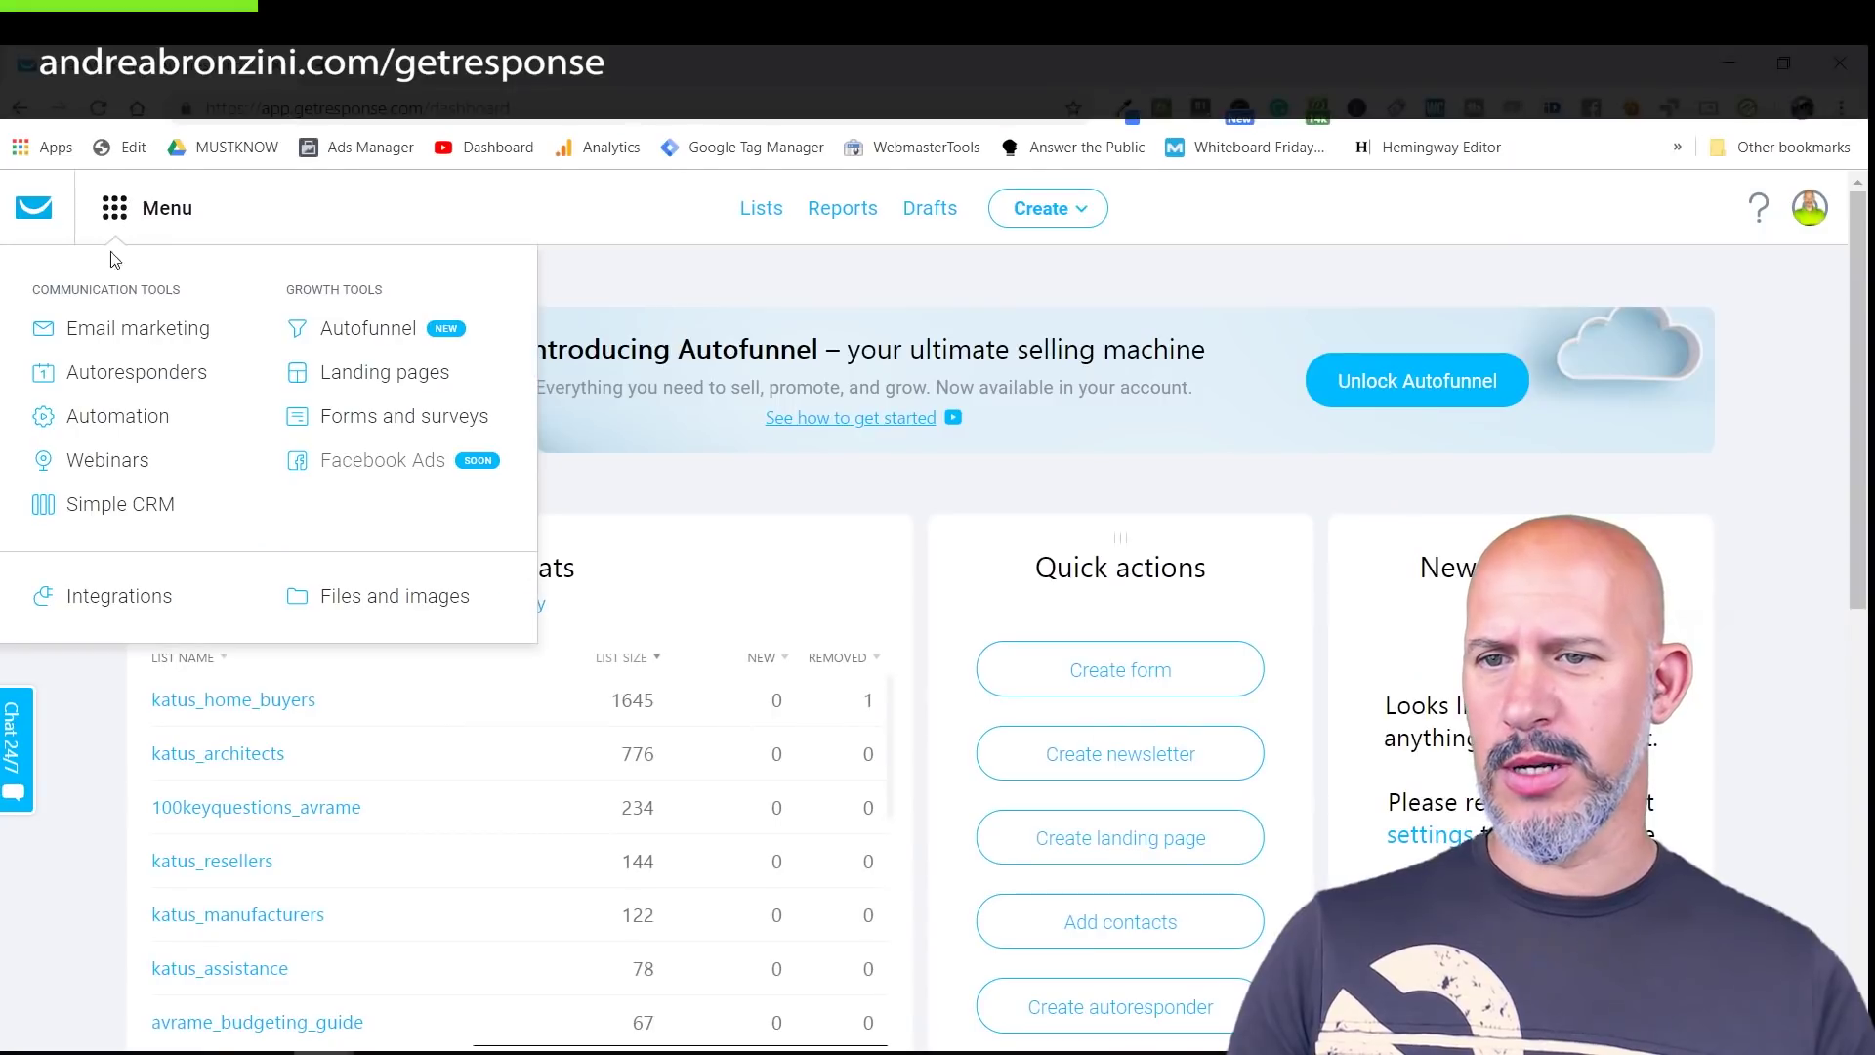
Step: Go to the Automation workflows page
{"action": "left_click", "coordinate": [77, 420]}
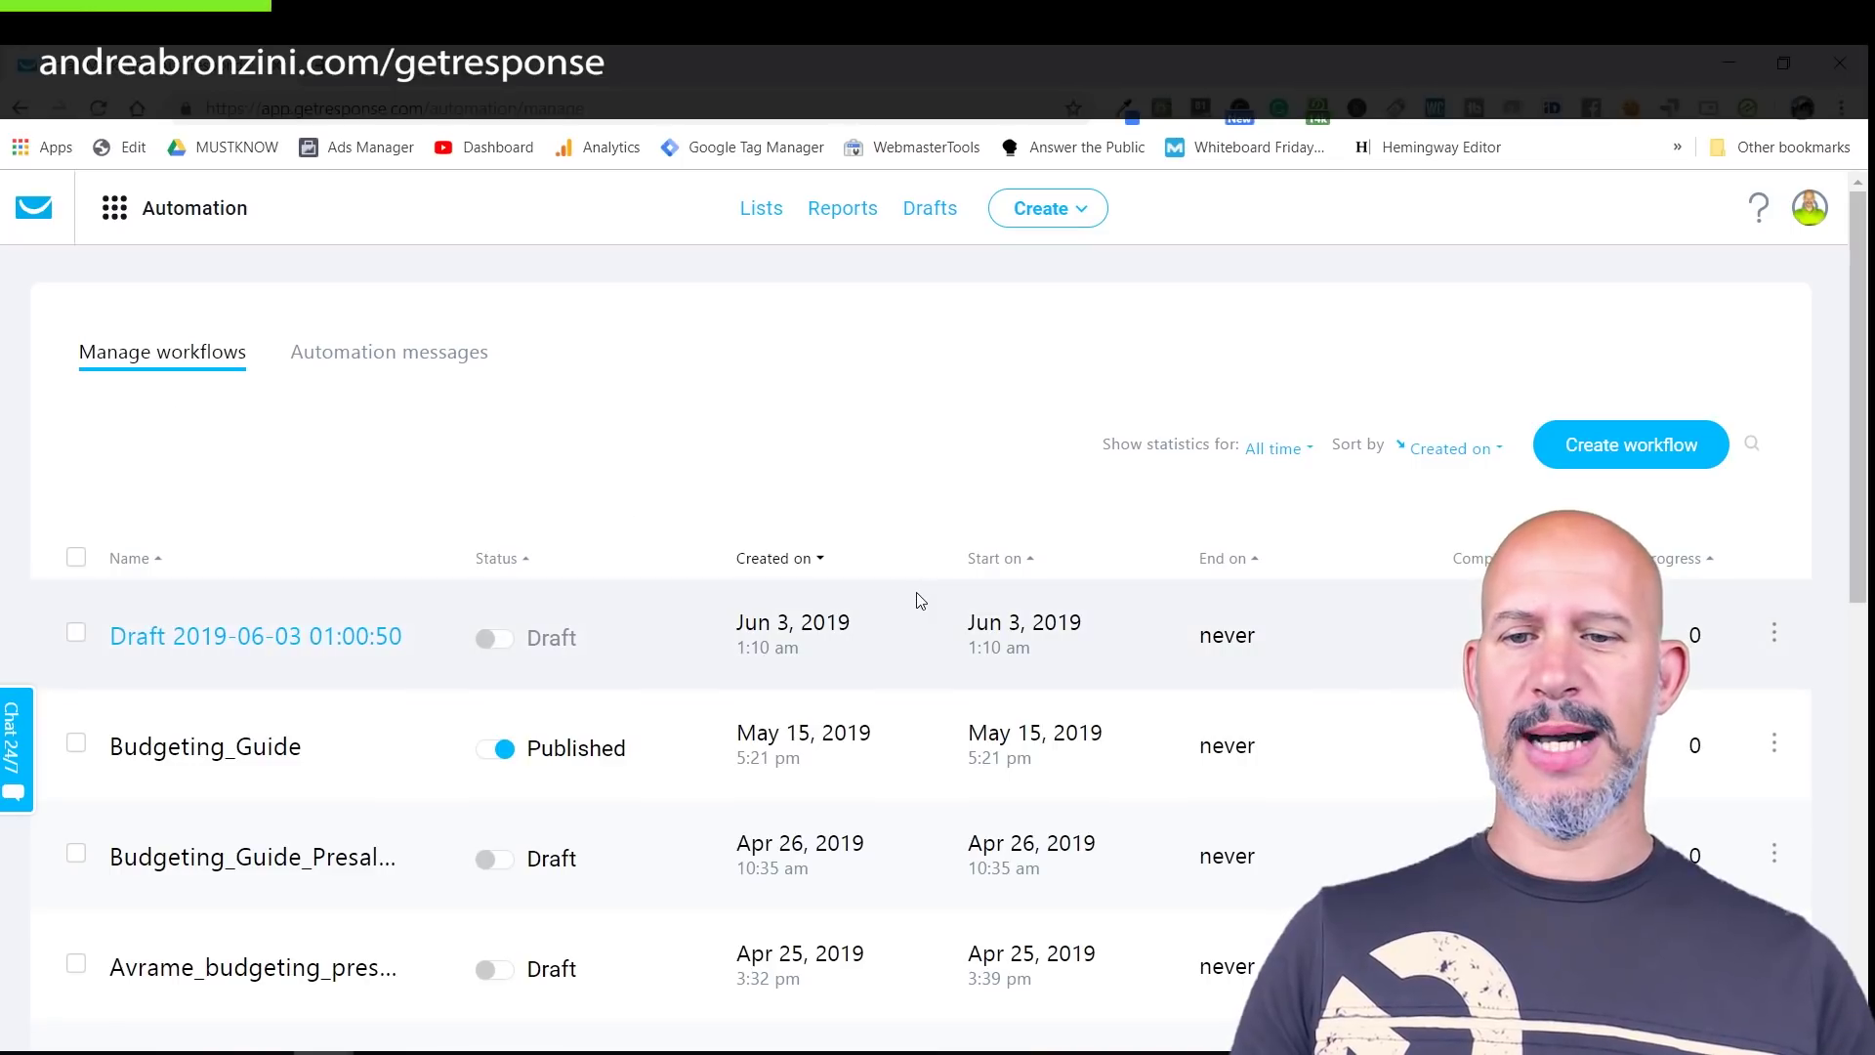
{"action": "scroll", "coordinate": [823, 545], "scroll_direction": "down", "scroll_amount": 9}
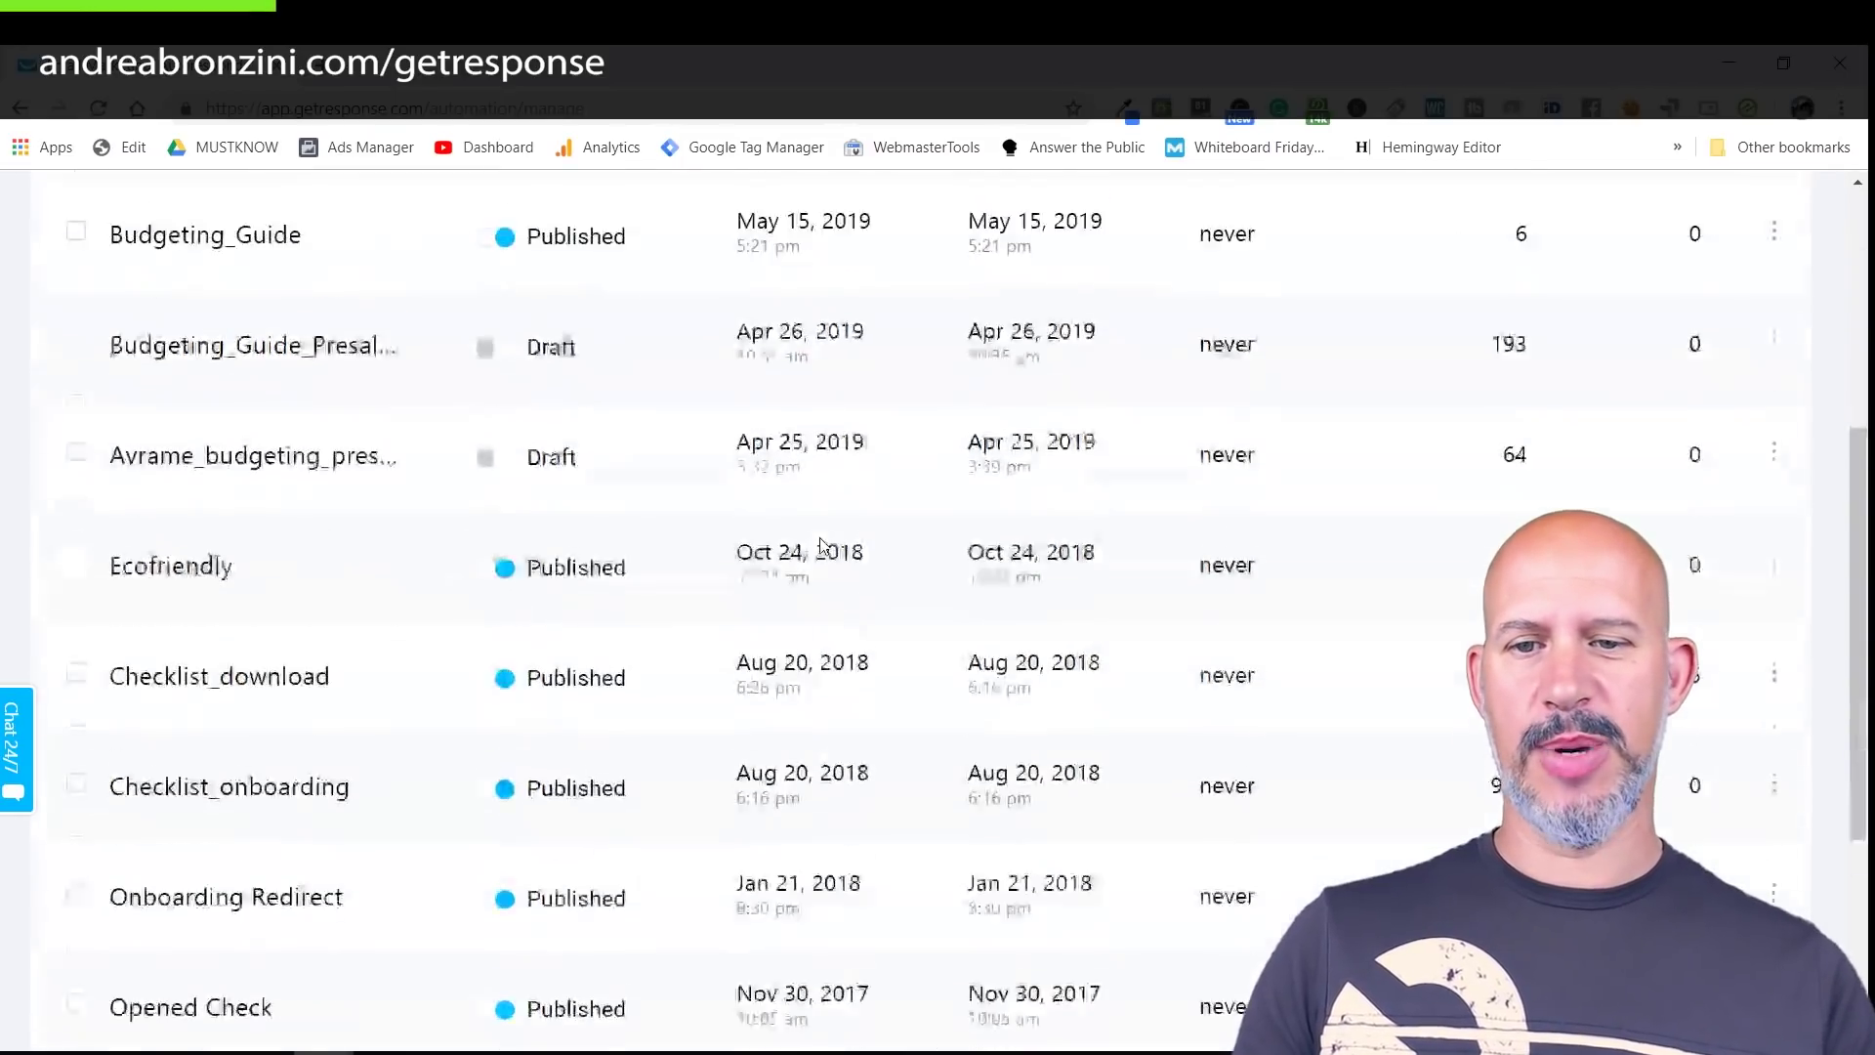
{"action": "scroll", "coordinate": [823, 545], "scroll_direction": "up", "scroll_amount": 9}
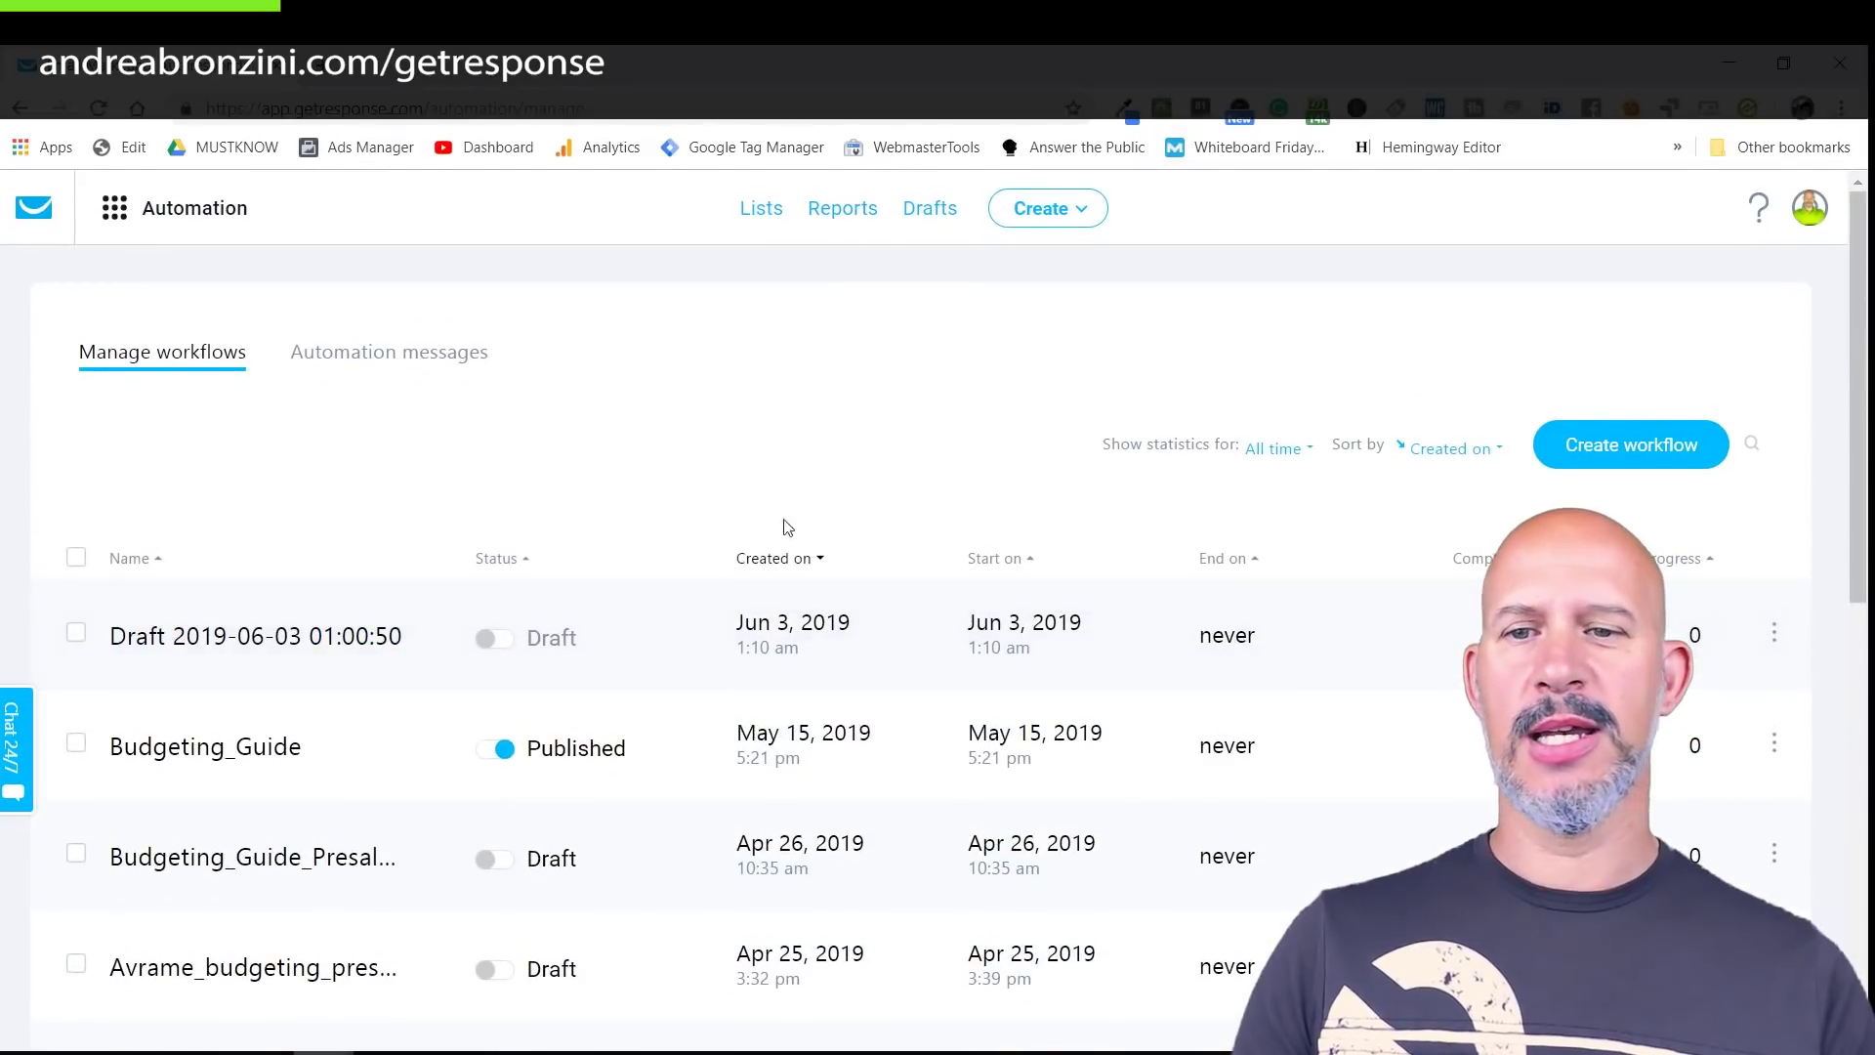
Step: Create a new workflow, choosing Build from scratch in the template gallery
{"action": "left_click", "coordinate": [1612, 453]}
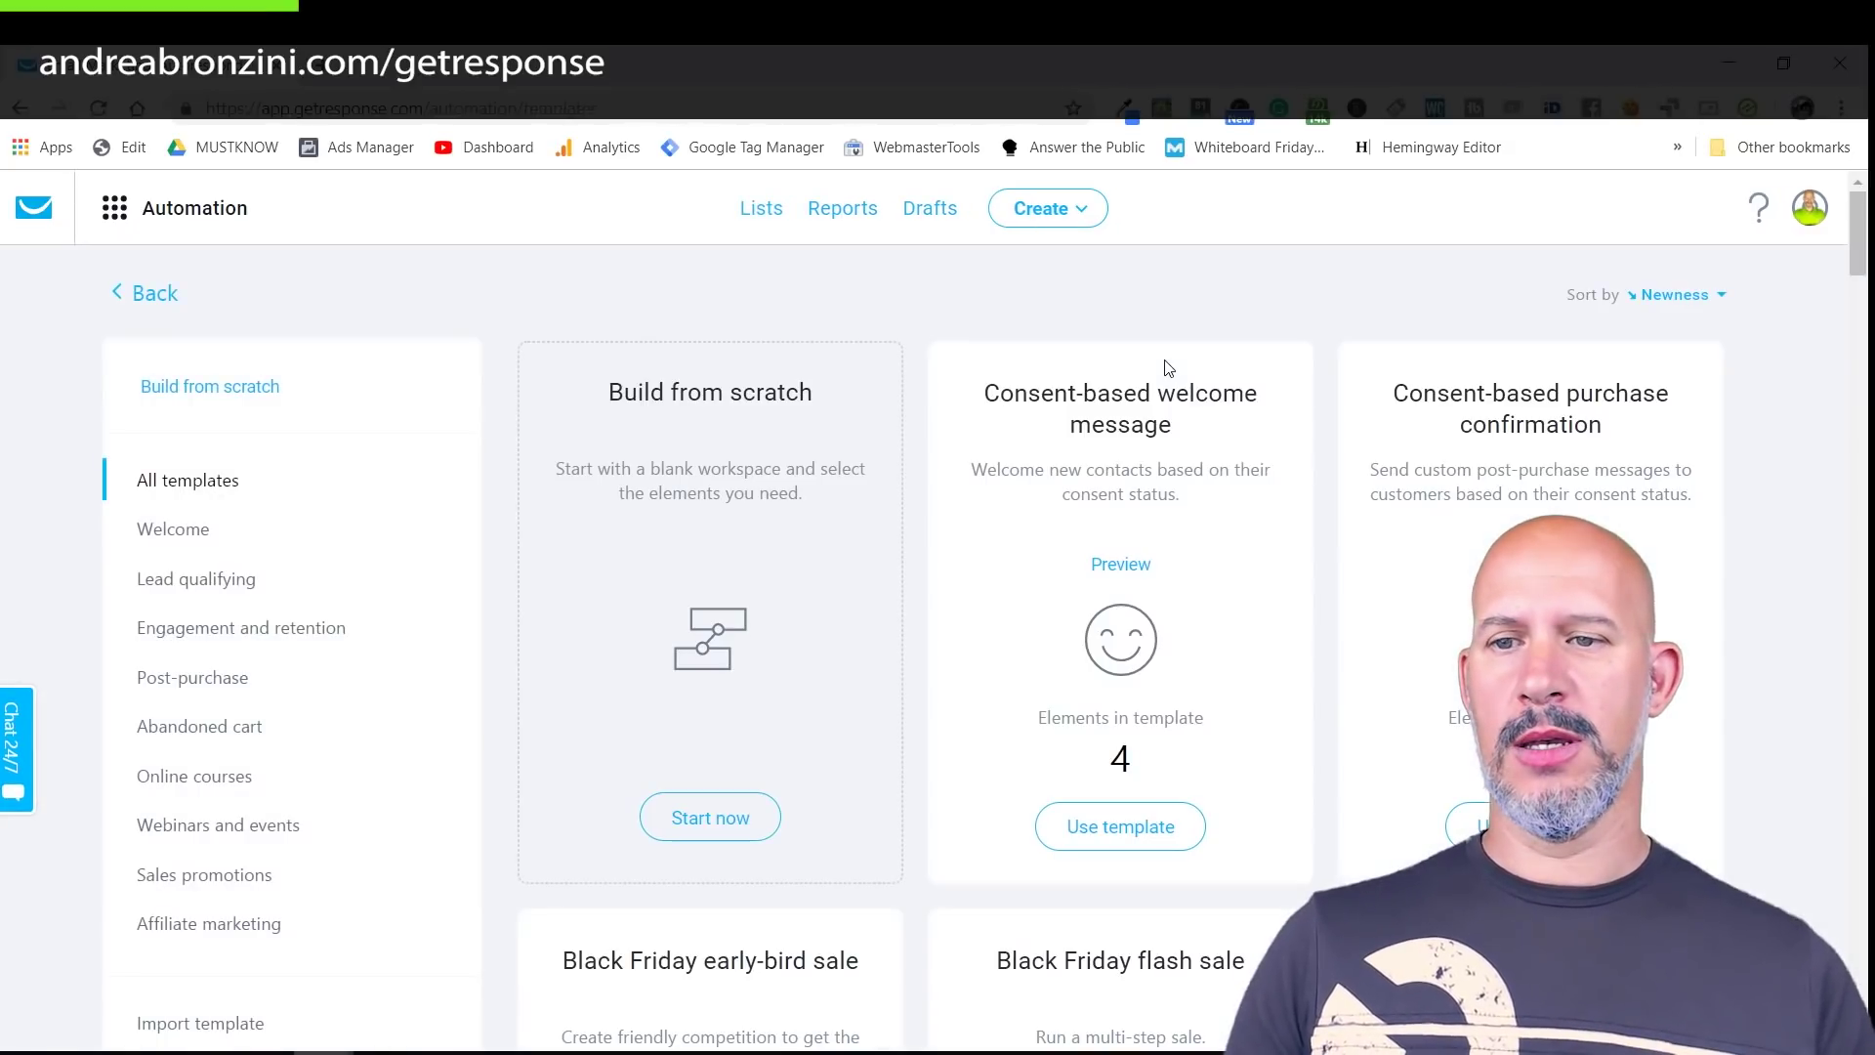
{"action": "scroll", "coordinate": [1085, 715], "scroll_direction": "down", "scroll_amount": 10}
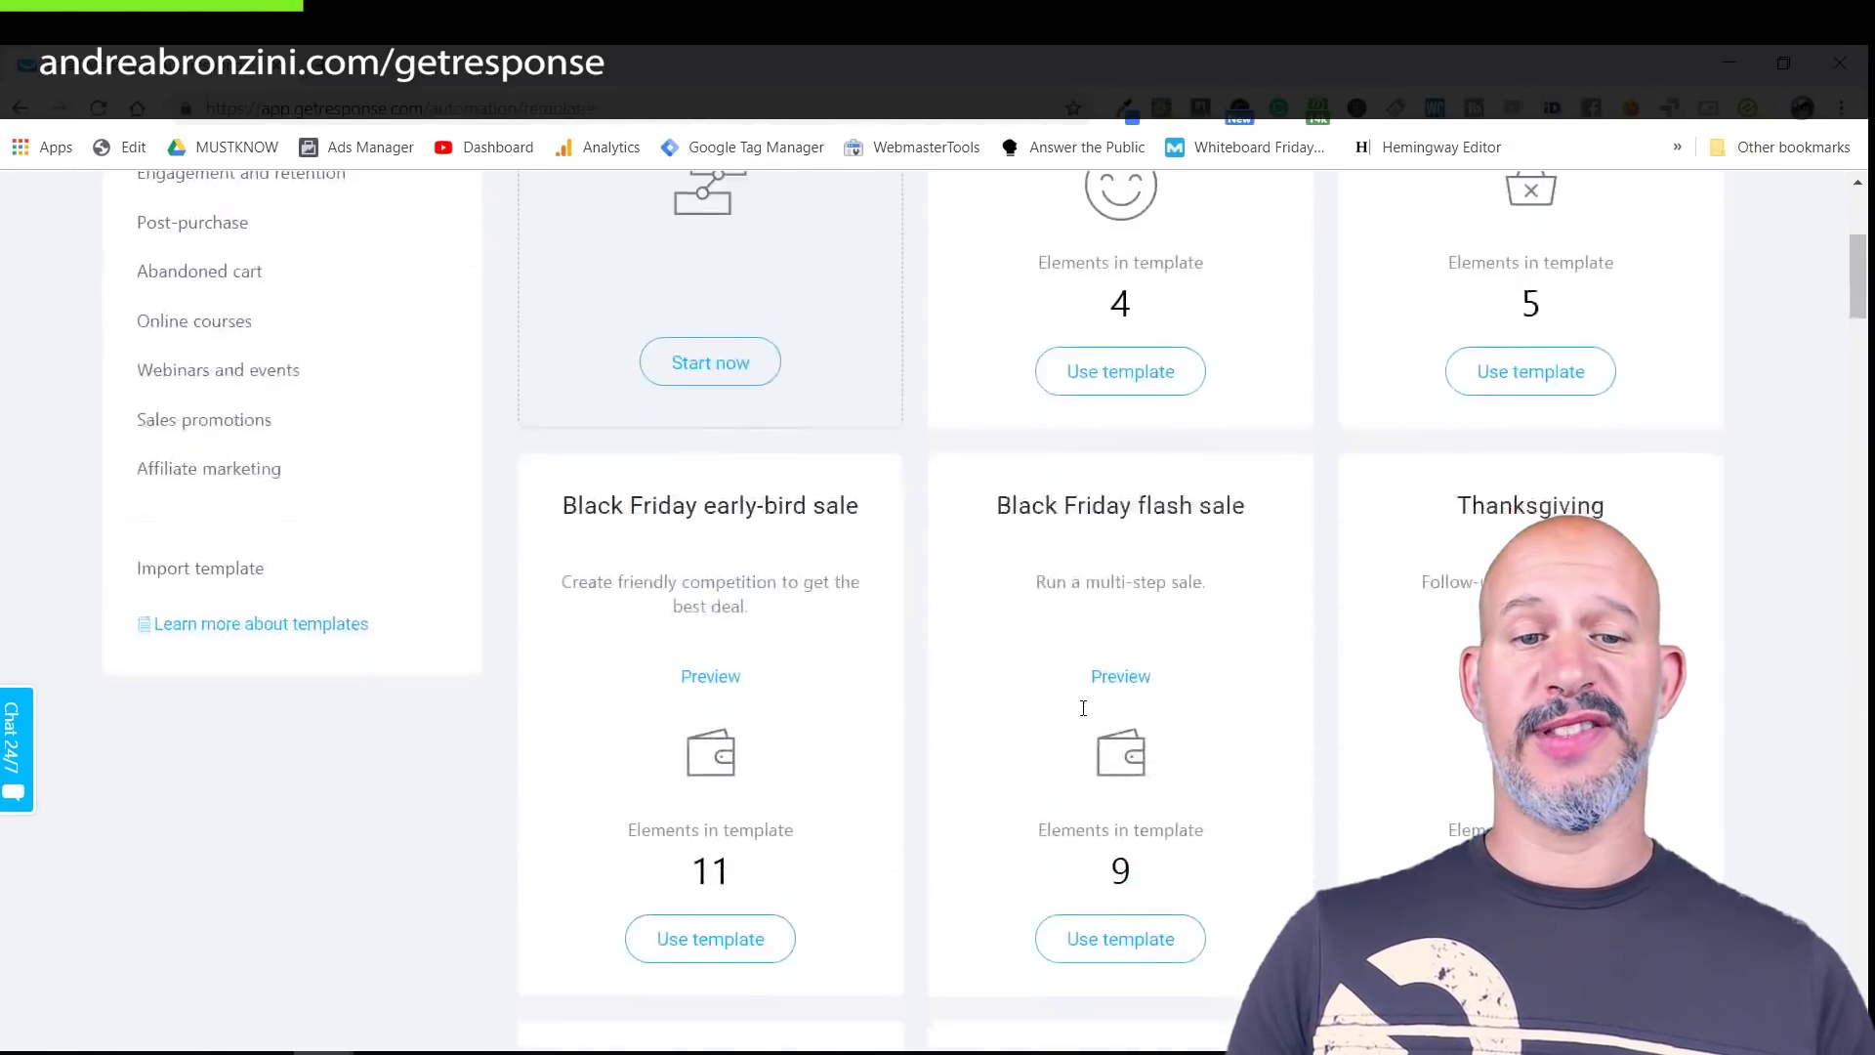
{"action": "scroll", "coordinate": [1085, 716], "scroll_direction": "down", "scroll_amount": 4}
{"action": "scroll", "coordinate": [1082, 713], "scroll_direction": "up", "scroll_amount": 14}
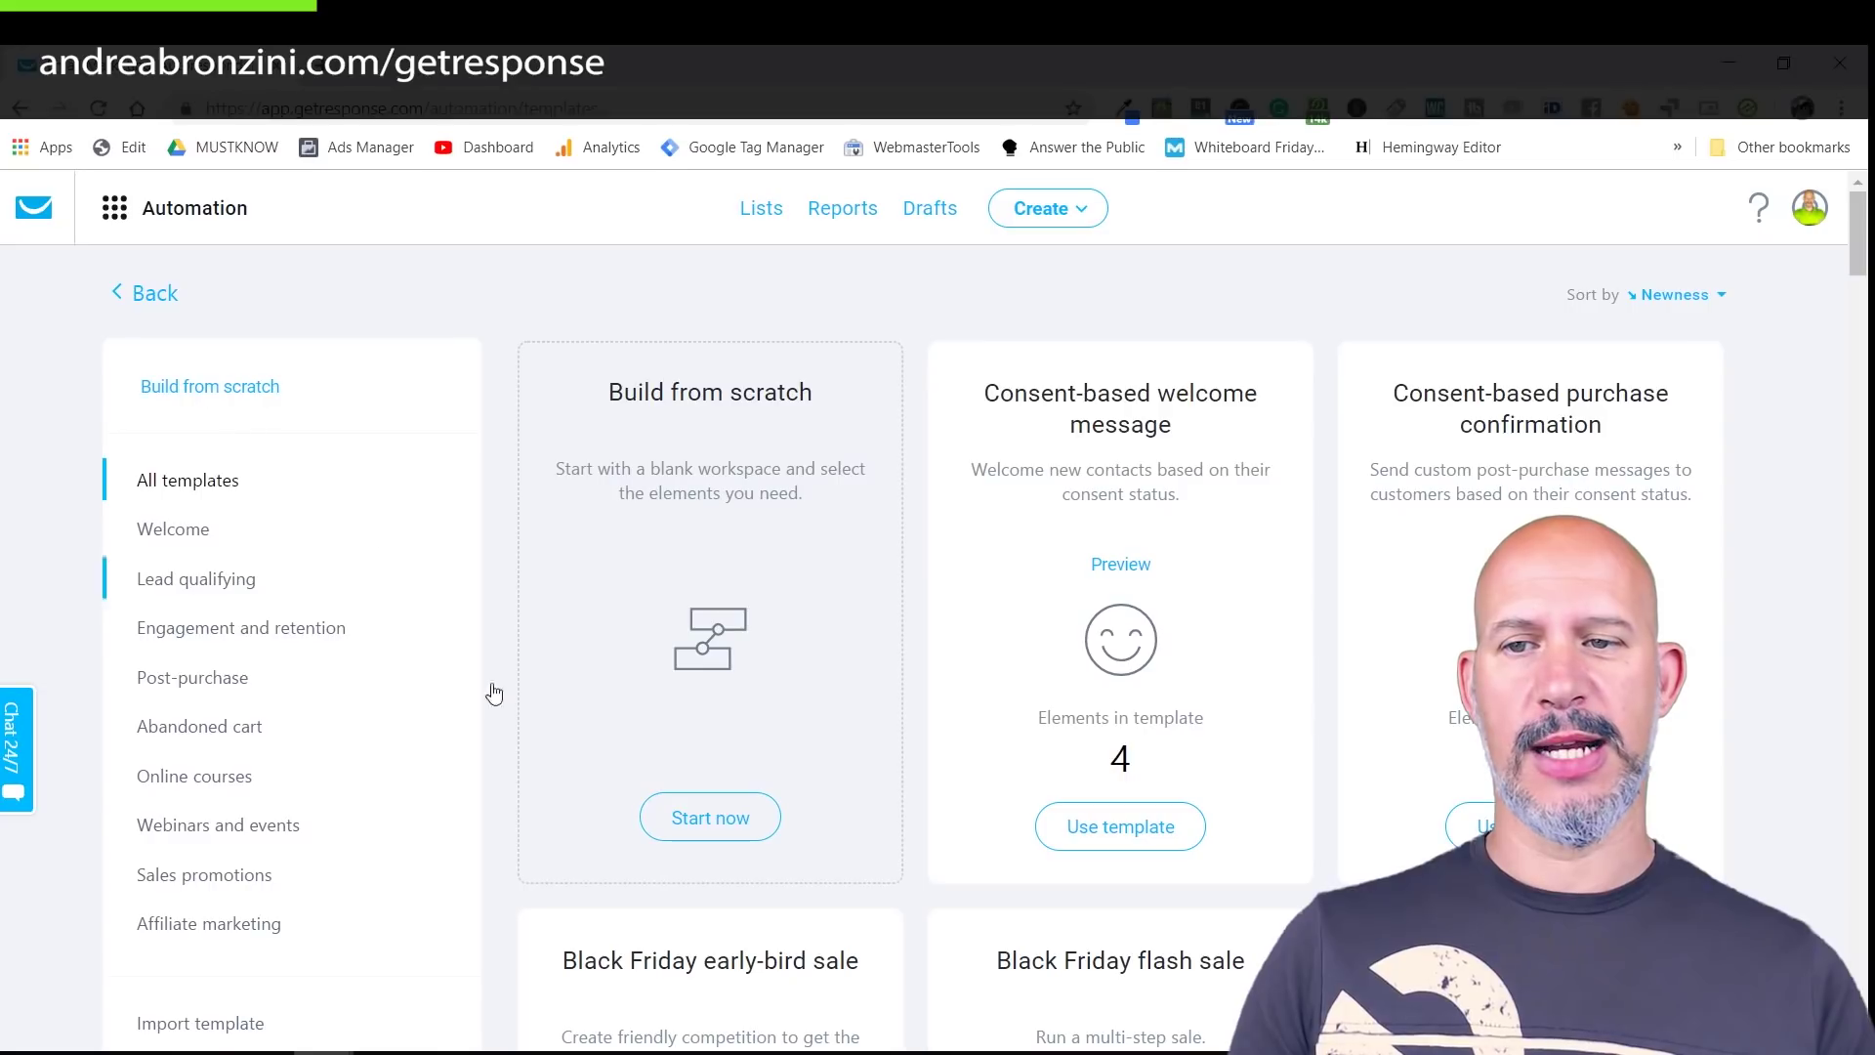
{"action": "left_click", "coordinate": [700, 826]}
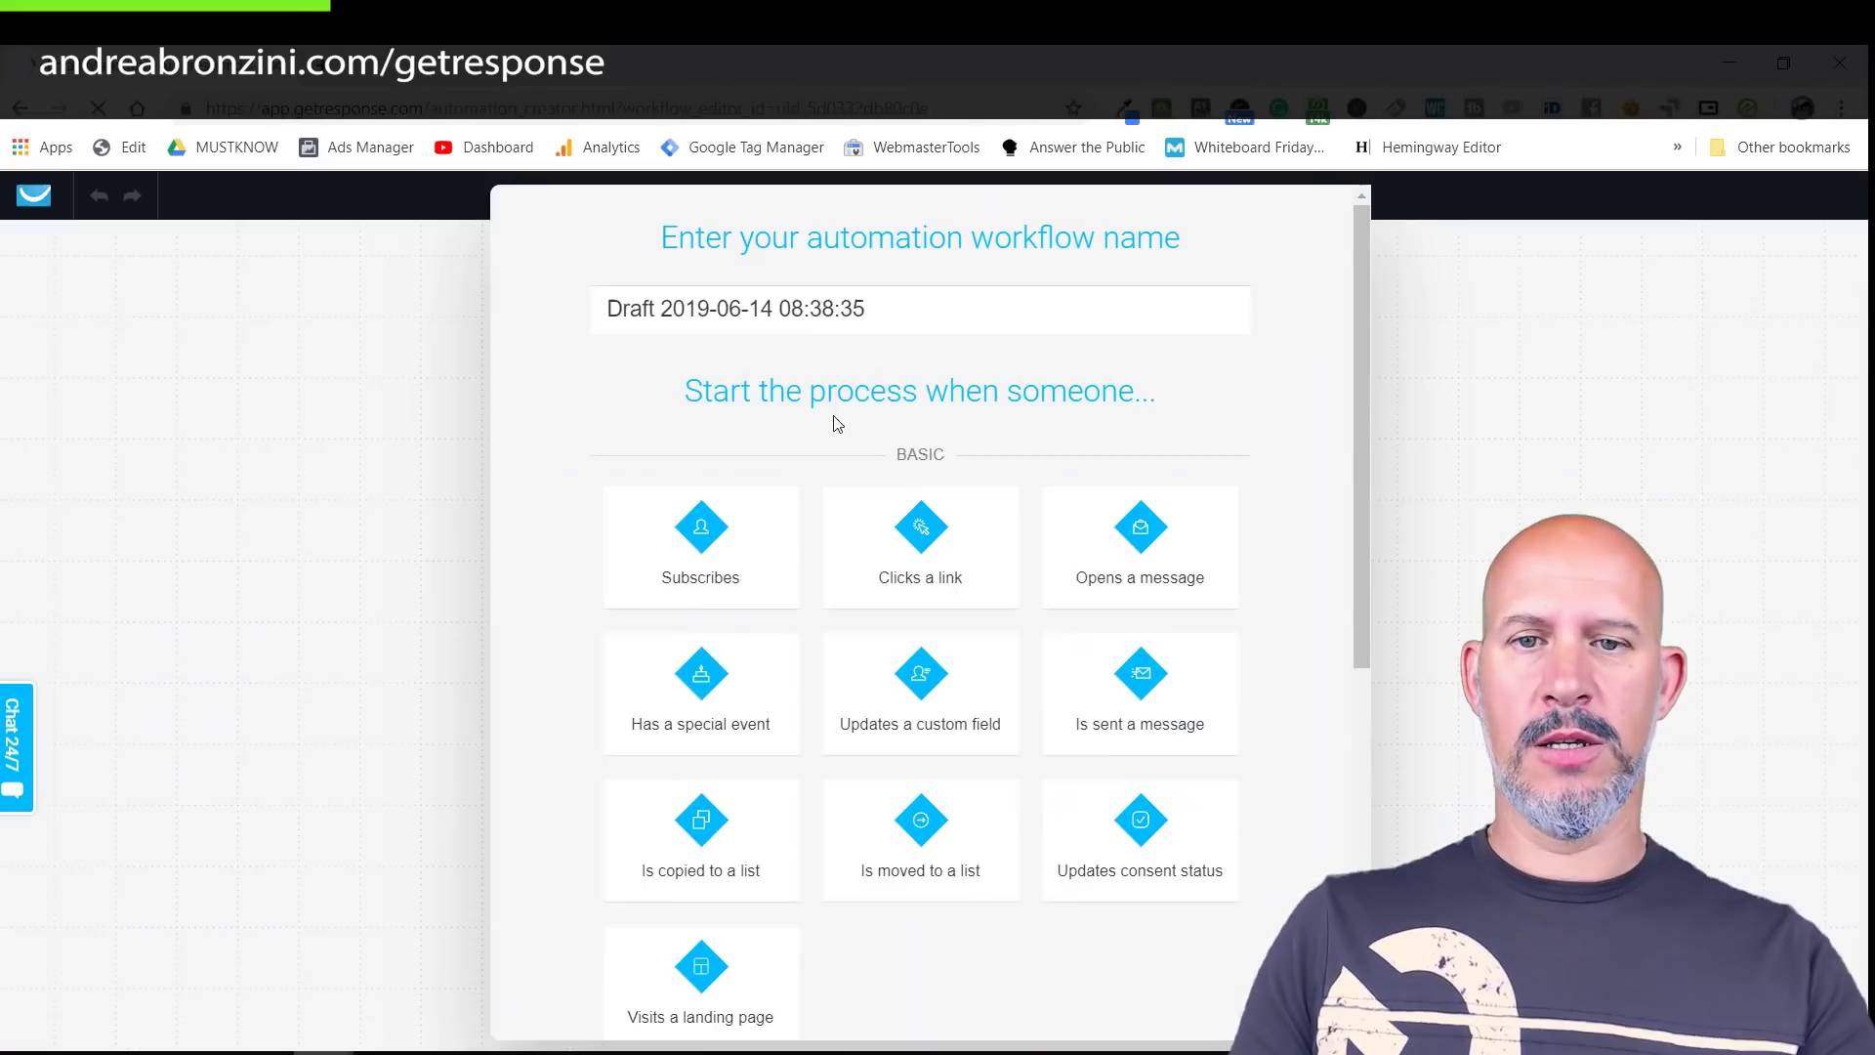
Step: Replace the default draft name with 100QG_followup
{"action": "left_click_drag", "start_coordinate": [853, 321], "coordinate": [609, 310]}
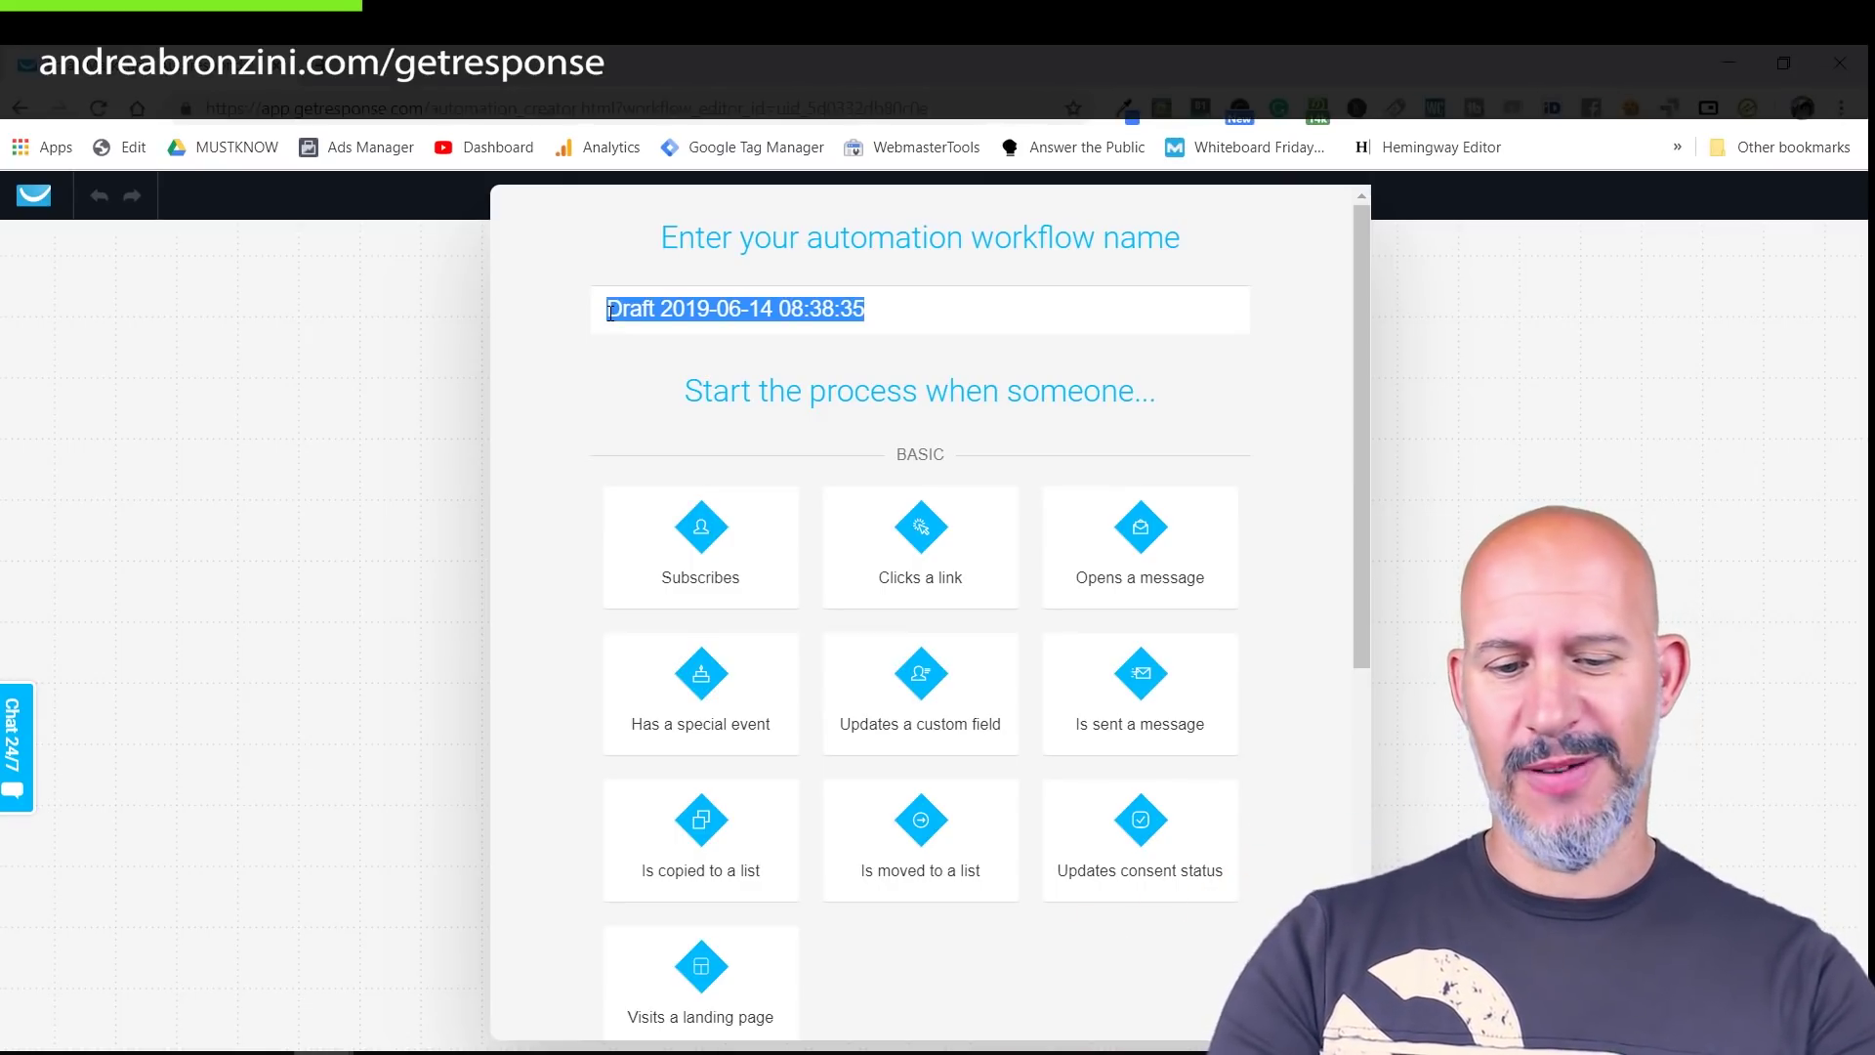
{"action": "type", "text": "100QG_followup"}
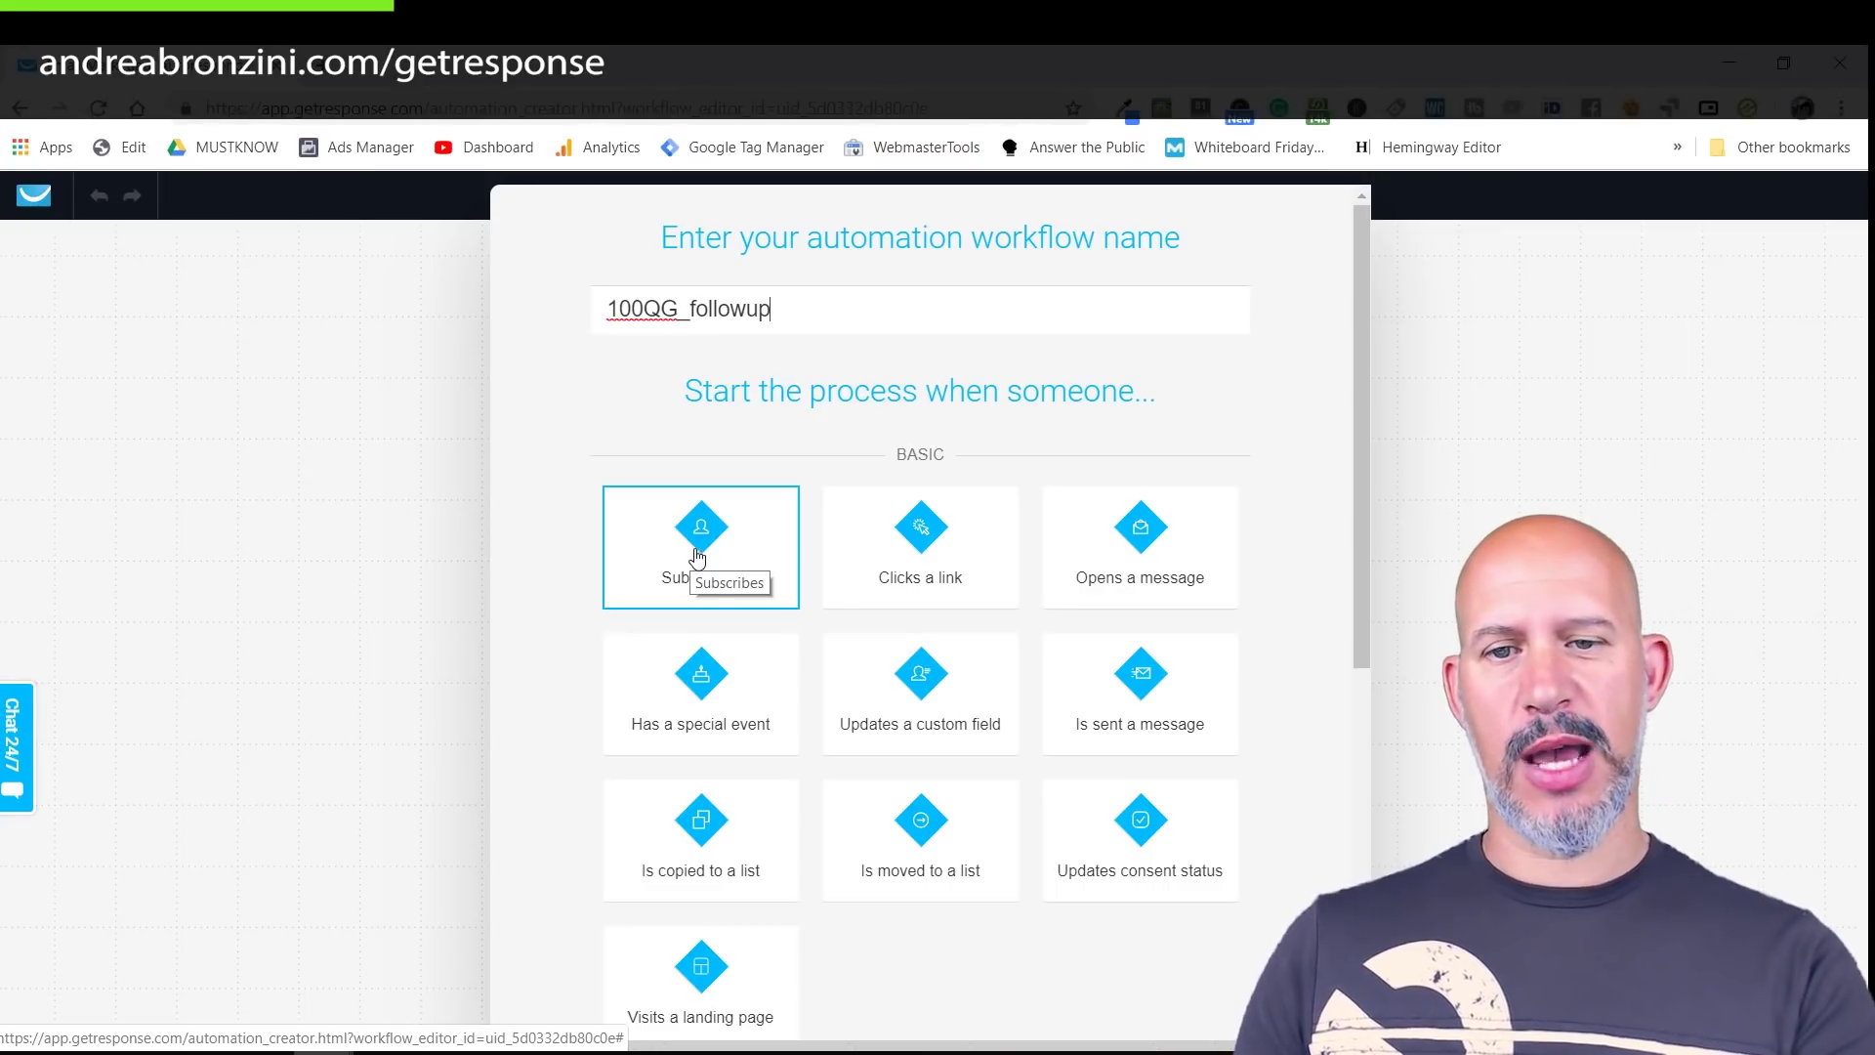
Step: Set the trigger to Subscribes, limited to the specific list 100keyquestions_avrame
{"action": "left_click", "coordinate": [700, 552]}
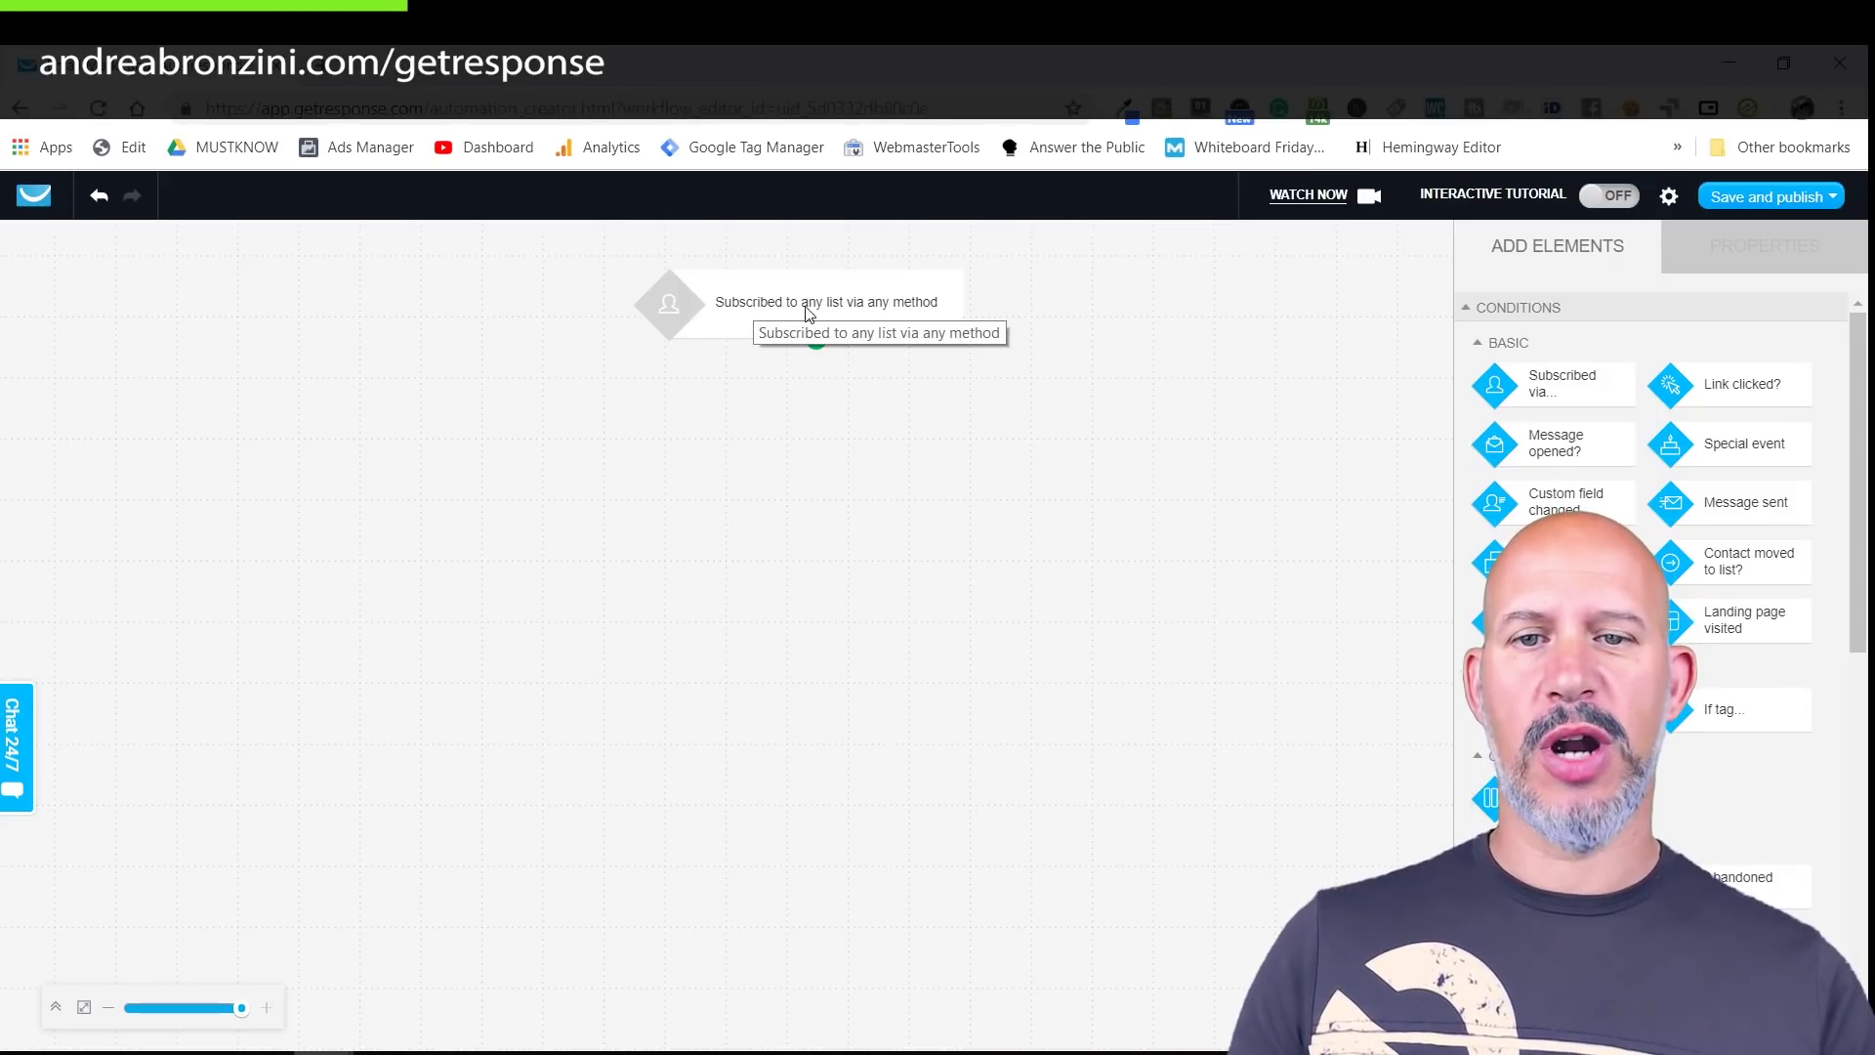
{"action": "left_click", "coordinate": [874, 309]}
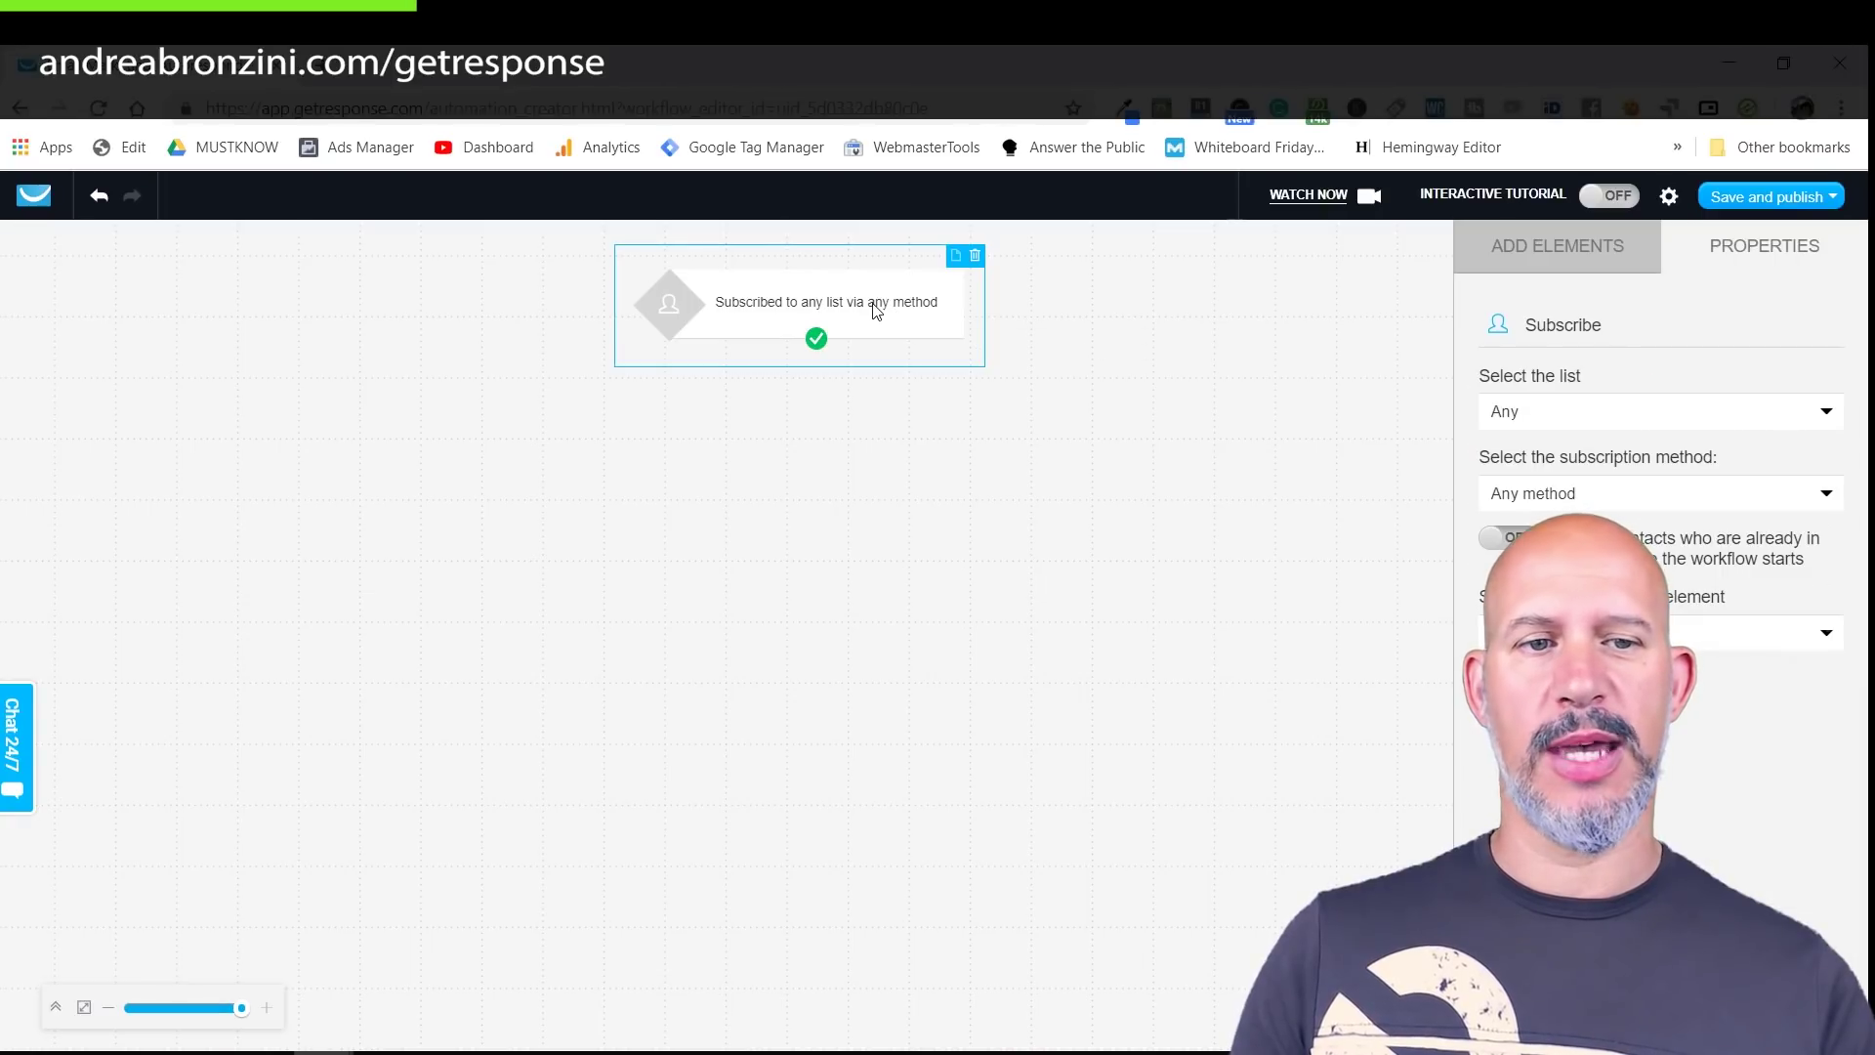
{"action": "left_click", "coordinate": [1538, 422]}
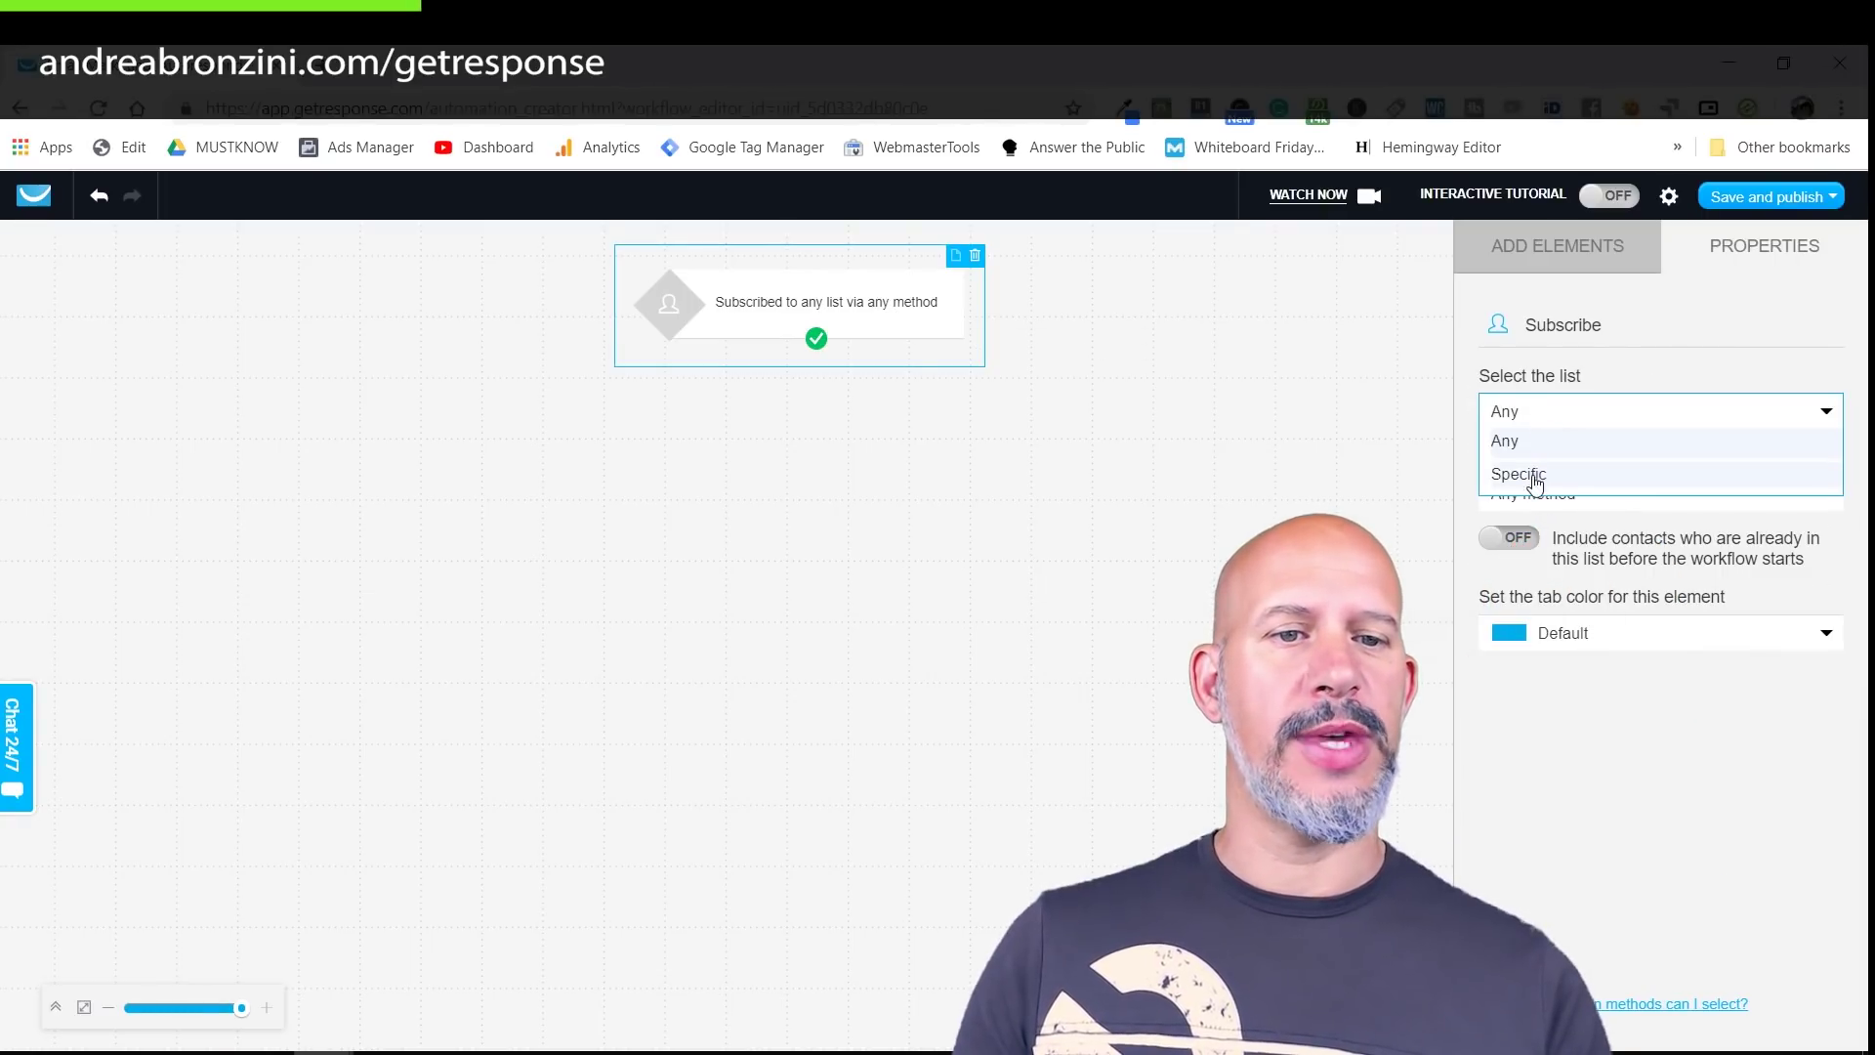
{"action": "left_click", "coordinate": [1533, 474]}
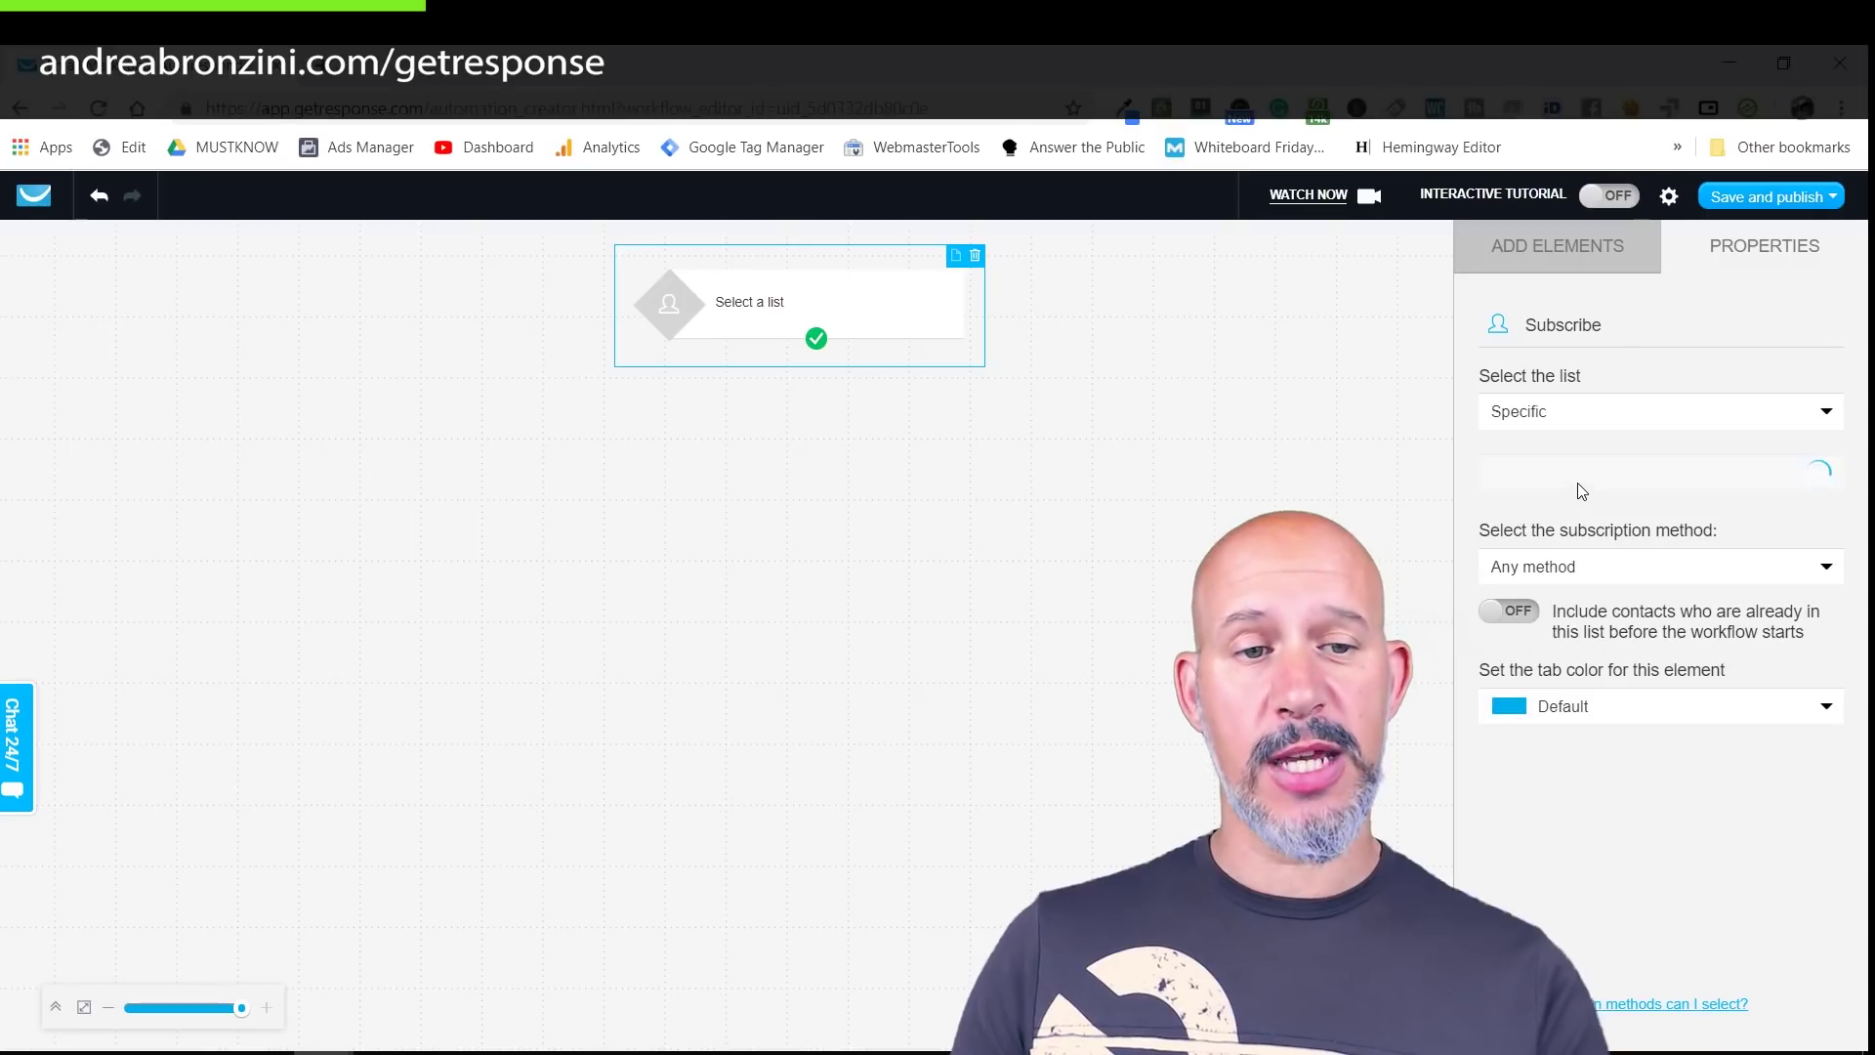
{"action": "left_click", "coordinate": [1579, 479]}
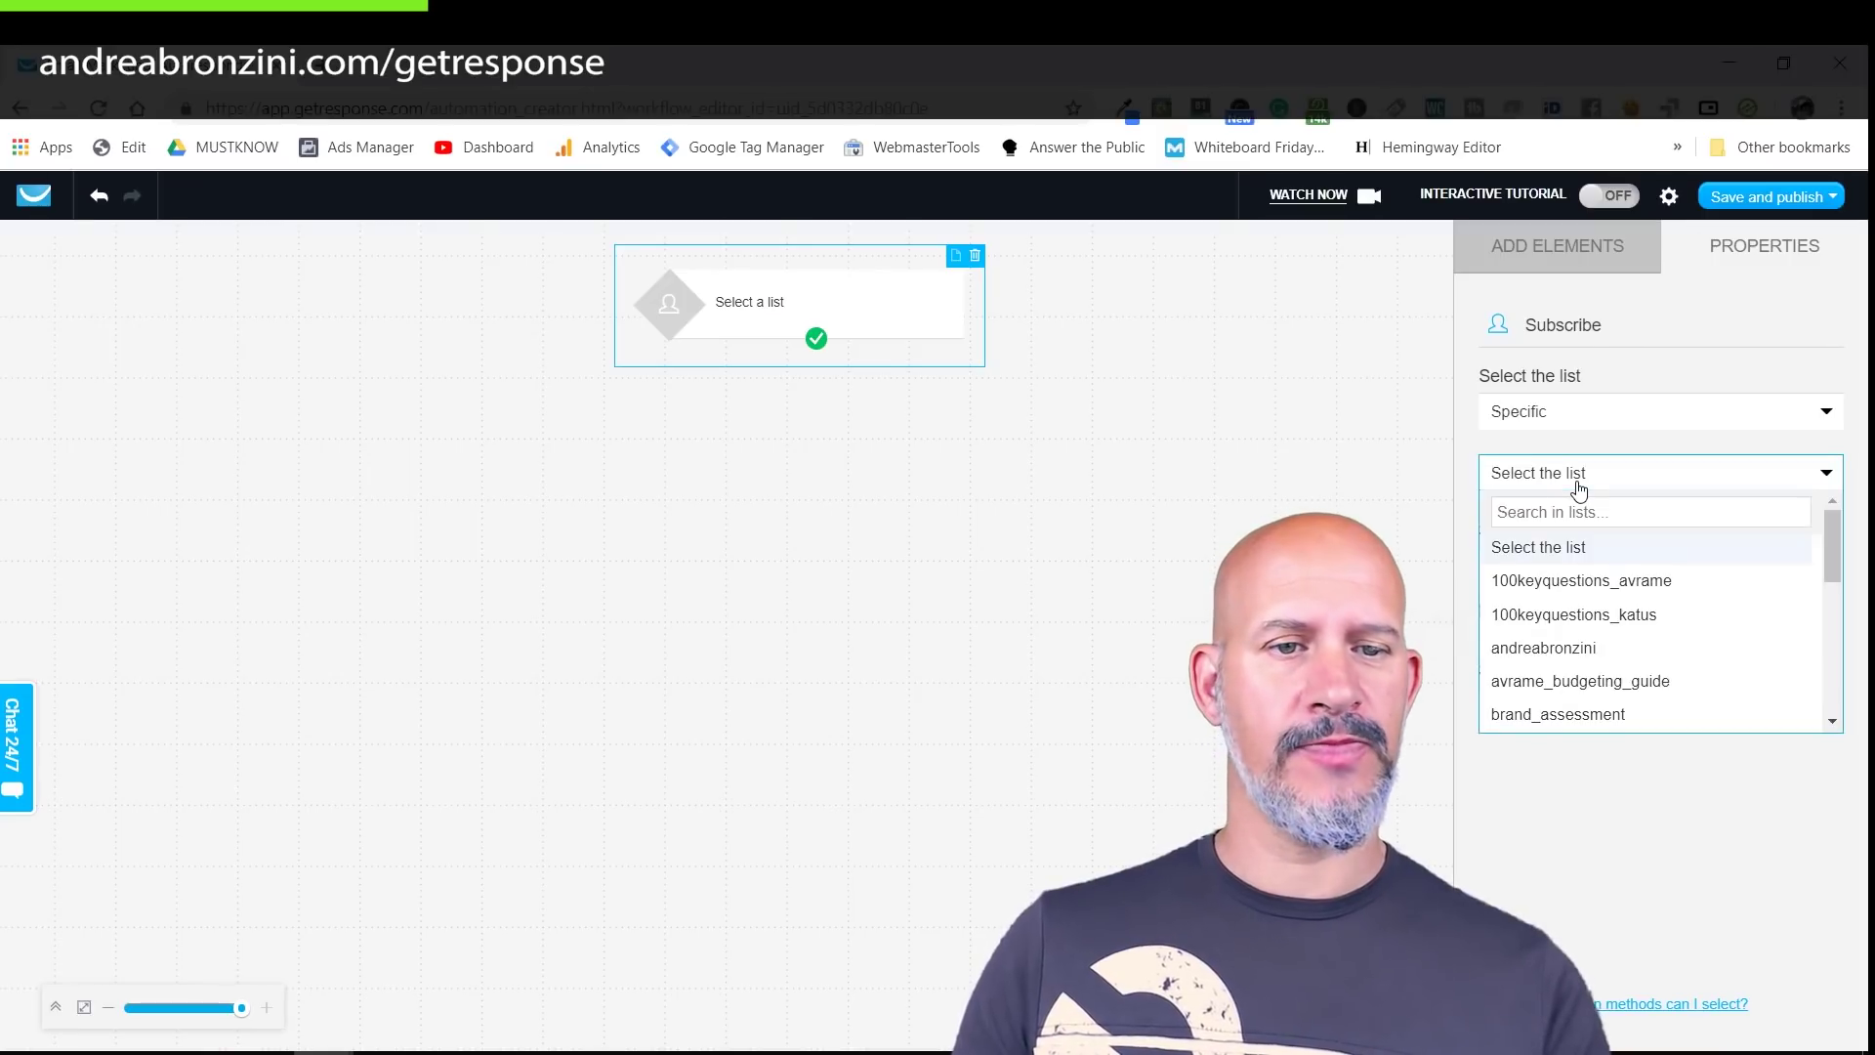
{"action": "left_click", "coordinate": [1563, 586]}
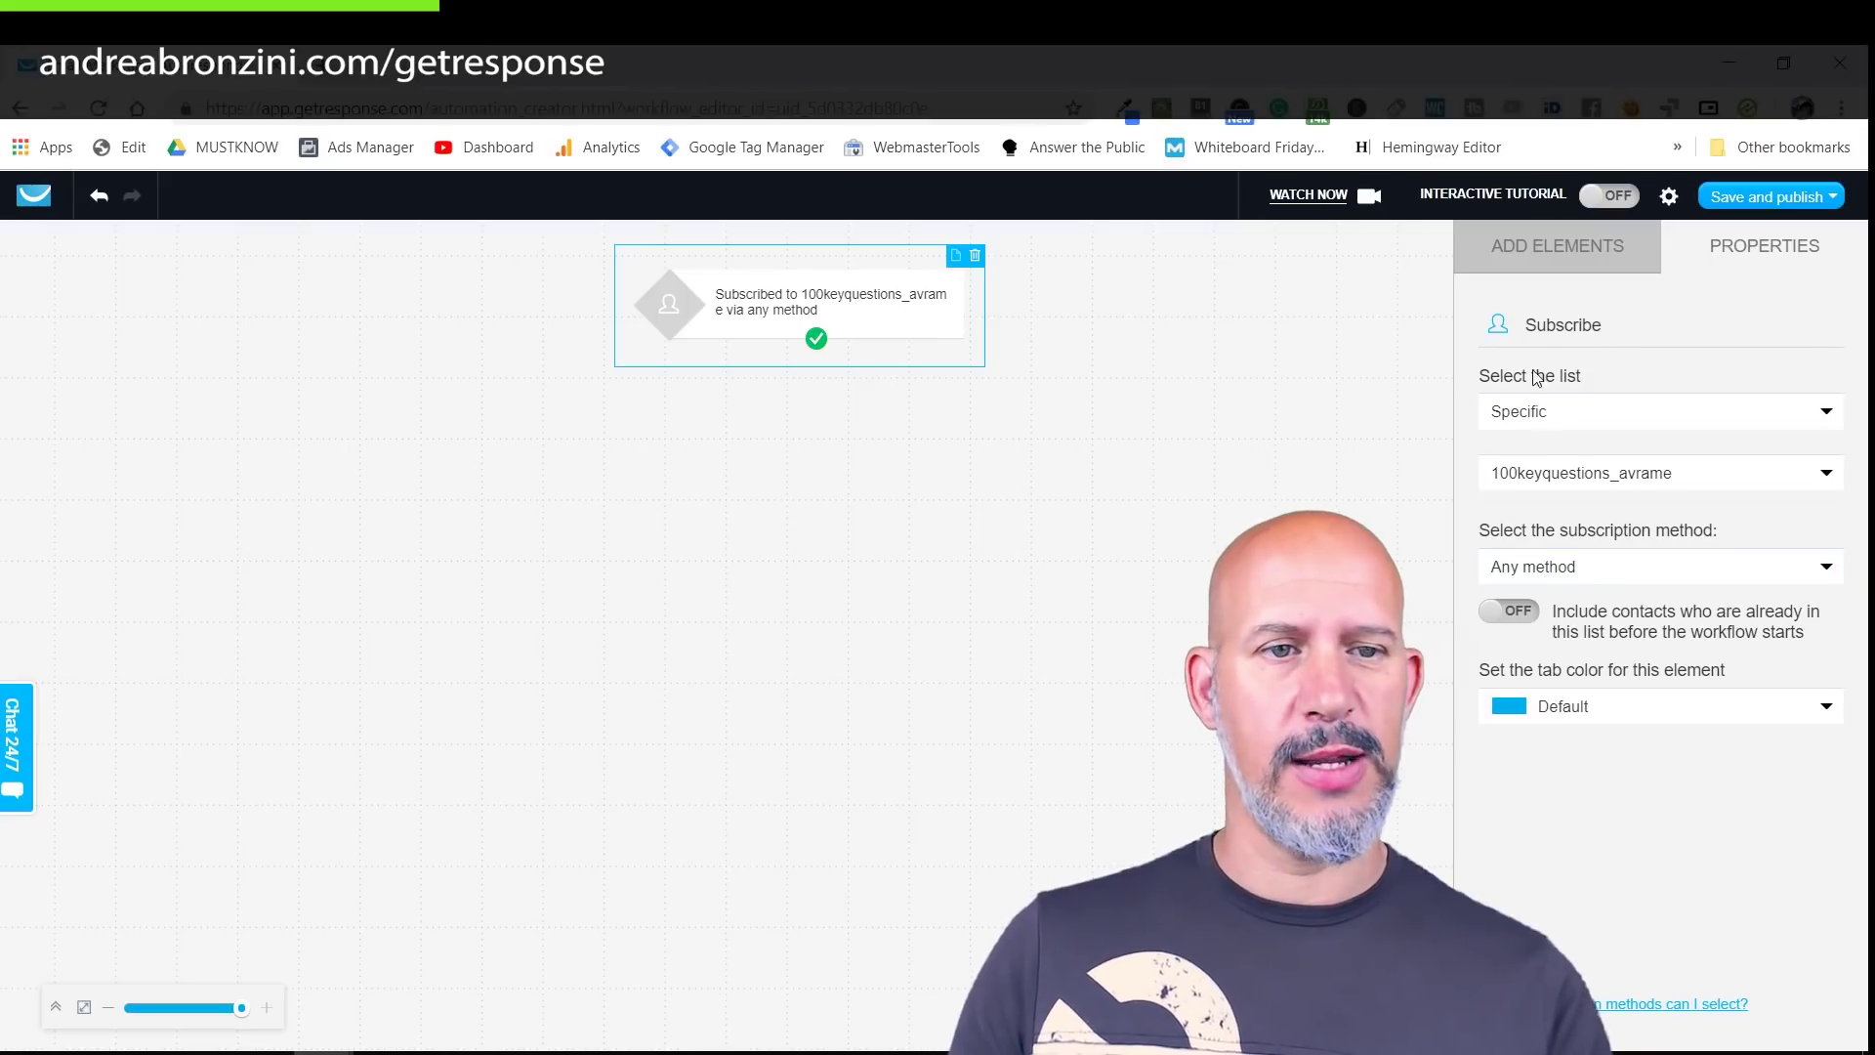
{"action": "left_click", "coordinate": [958, 473]}
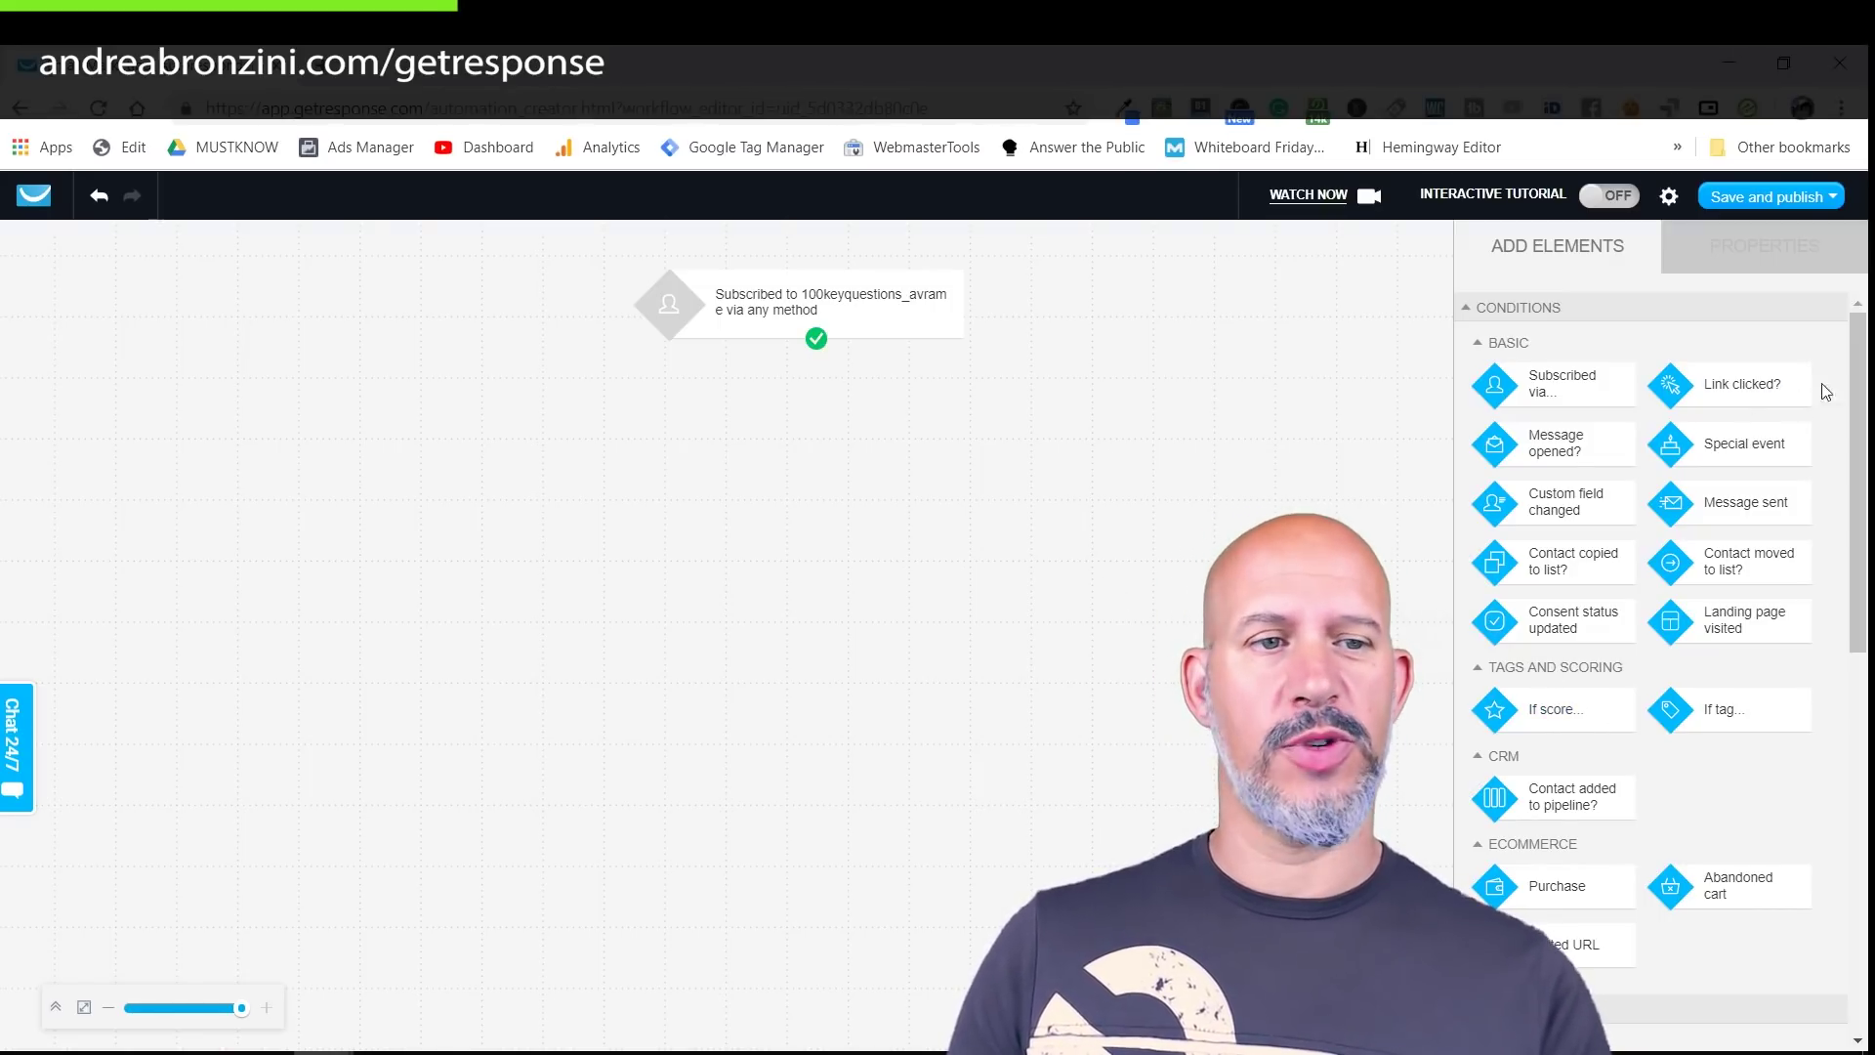
Step: Add a Wait action set to 1 day and 1 hour, keeping all weekdays
{"action": "left_click_drag", "start_coordinate": [1852, 363], "coordinate": [1864, 662]}
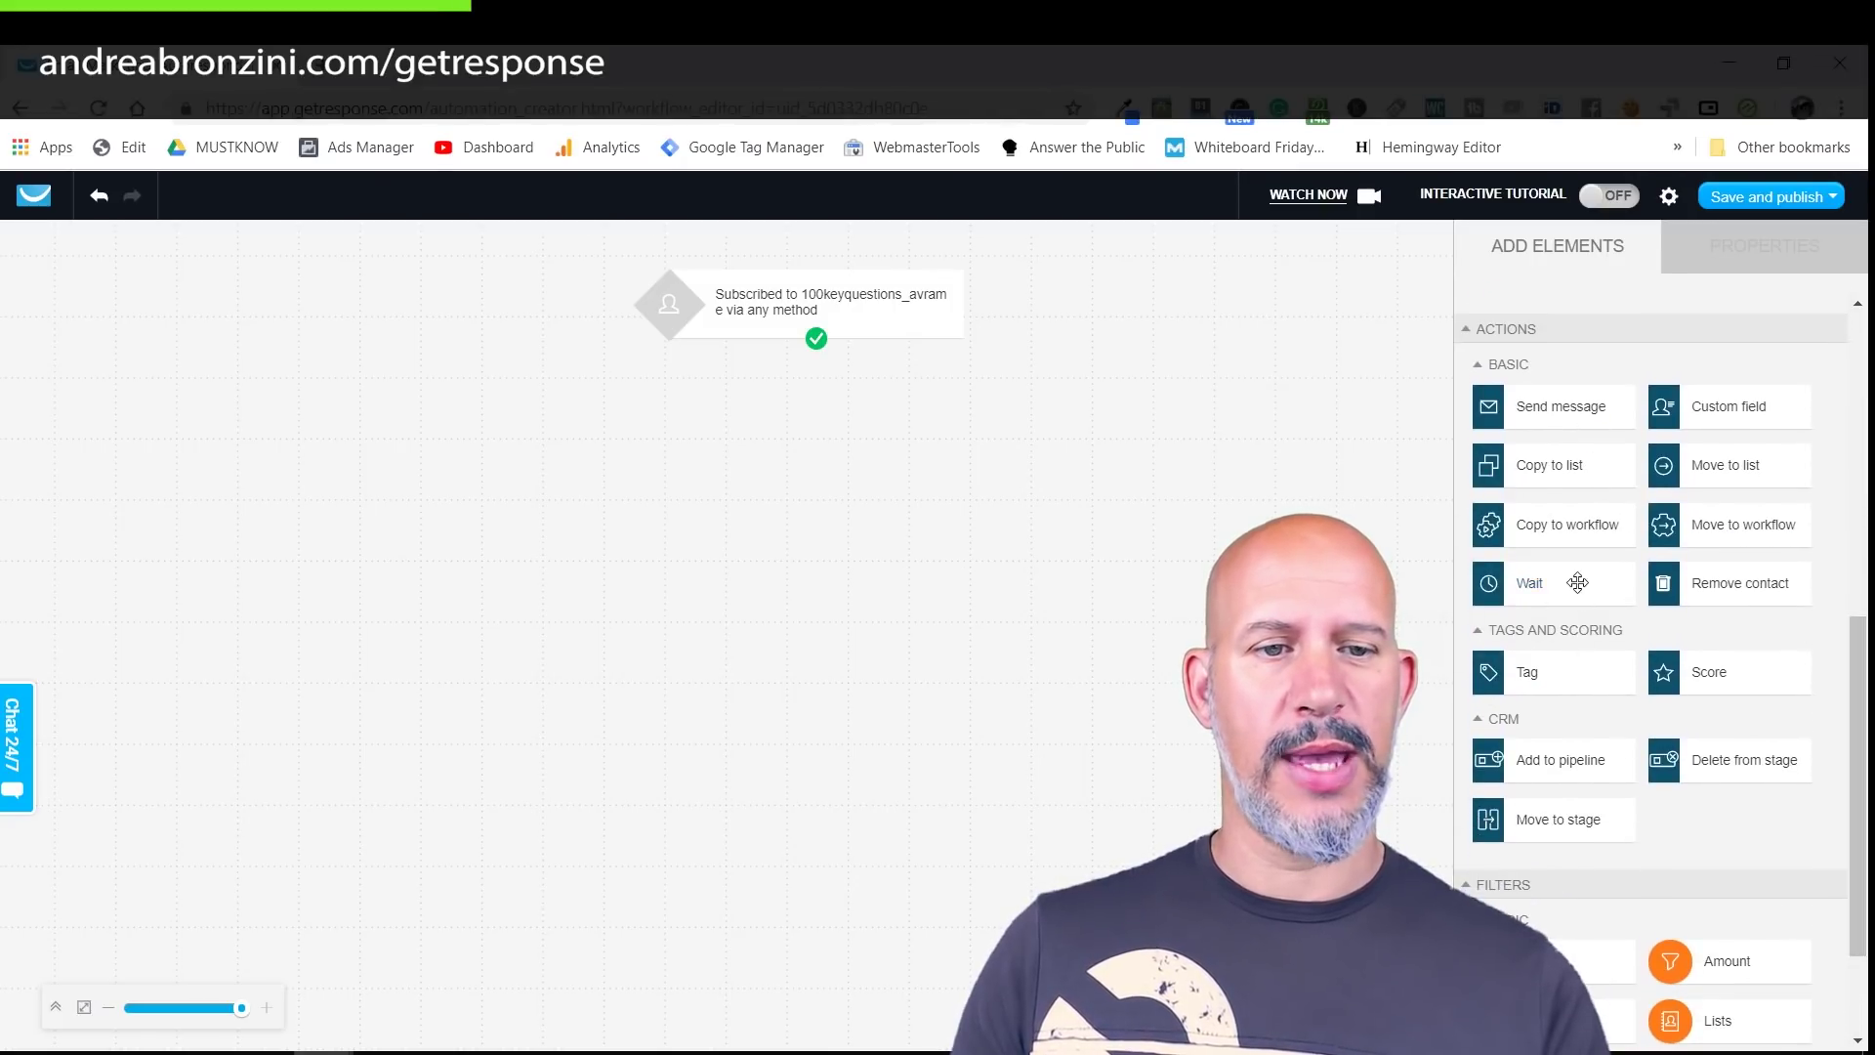
{"action": "left_click_drag", "start_coordinate": [1579, 583], "coordinate": [797, 401]}
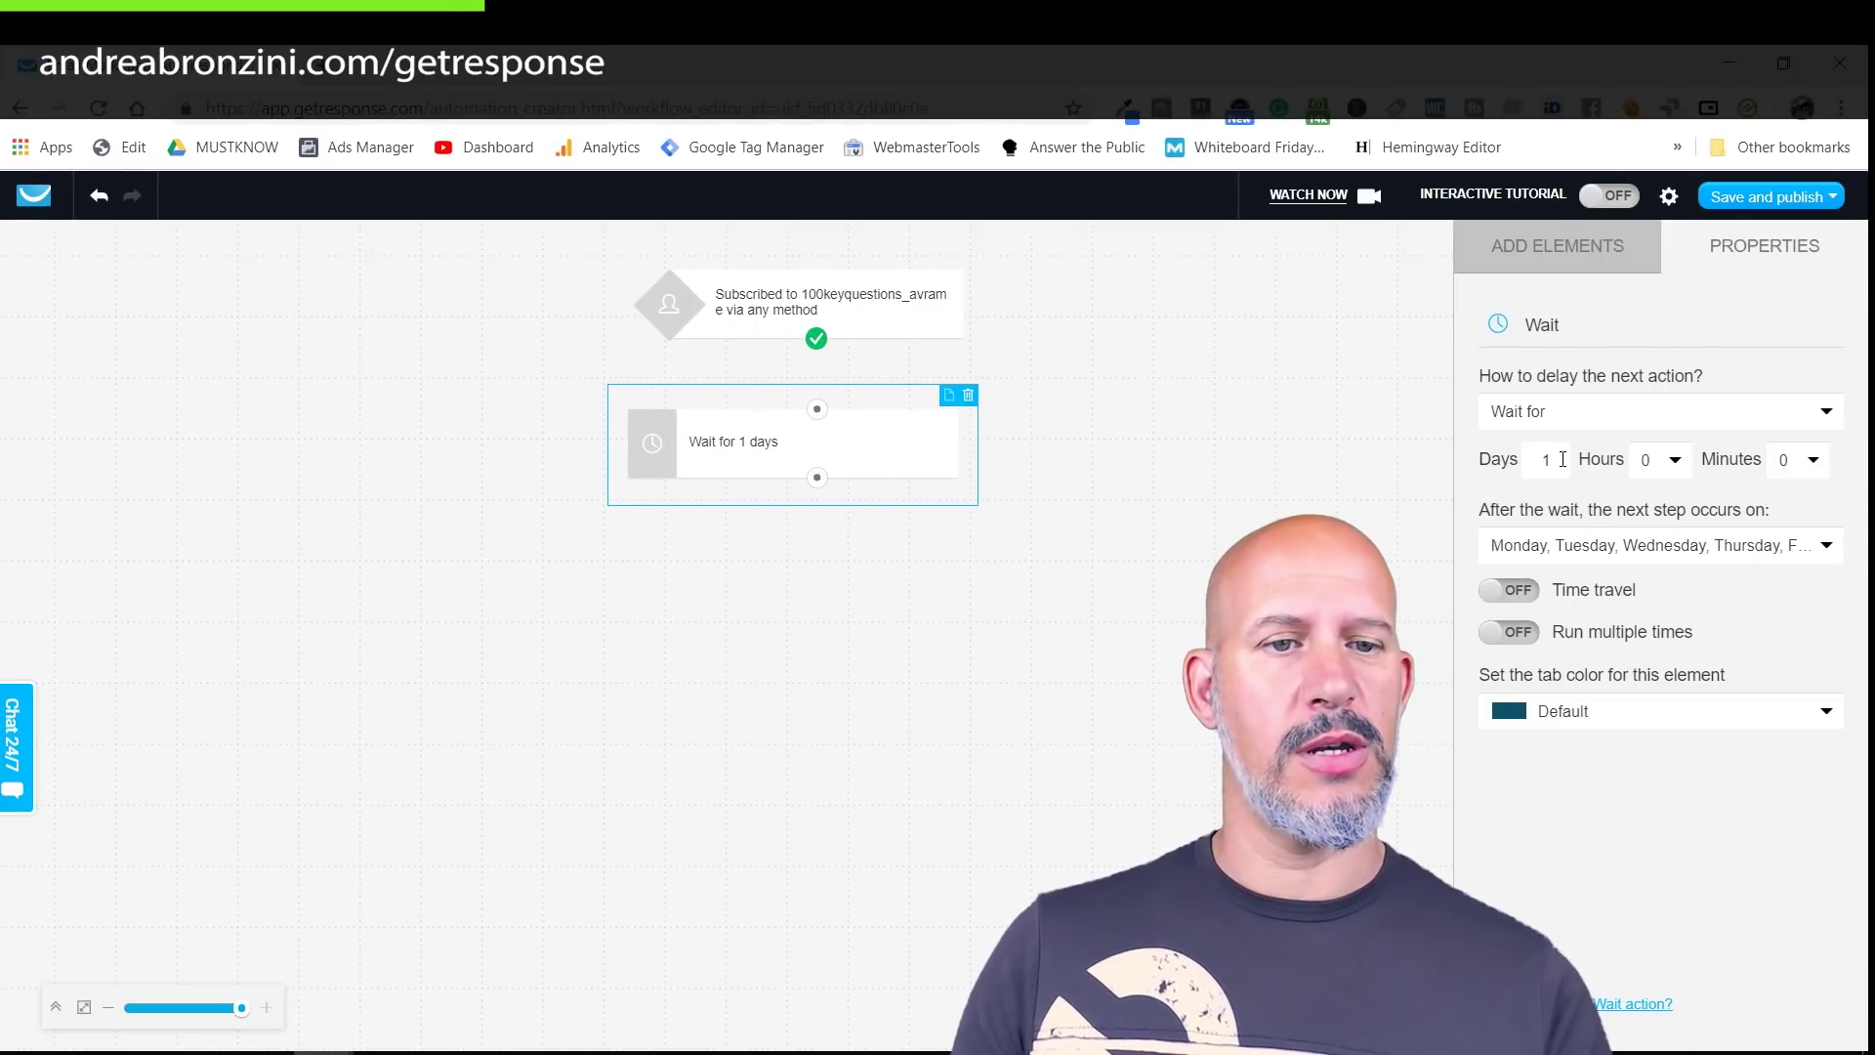
{"action": "left_click", "coordinate": [1674, 470]}
{"action": "left_click", "coordinate": [1647, 526]}
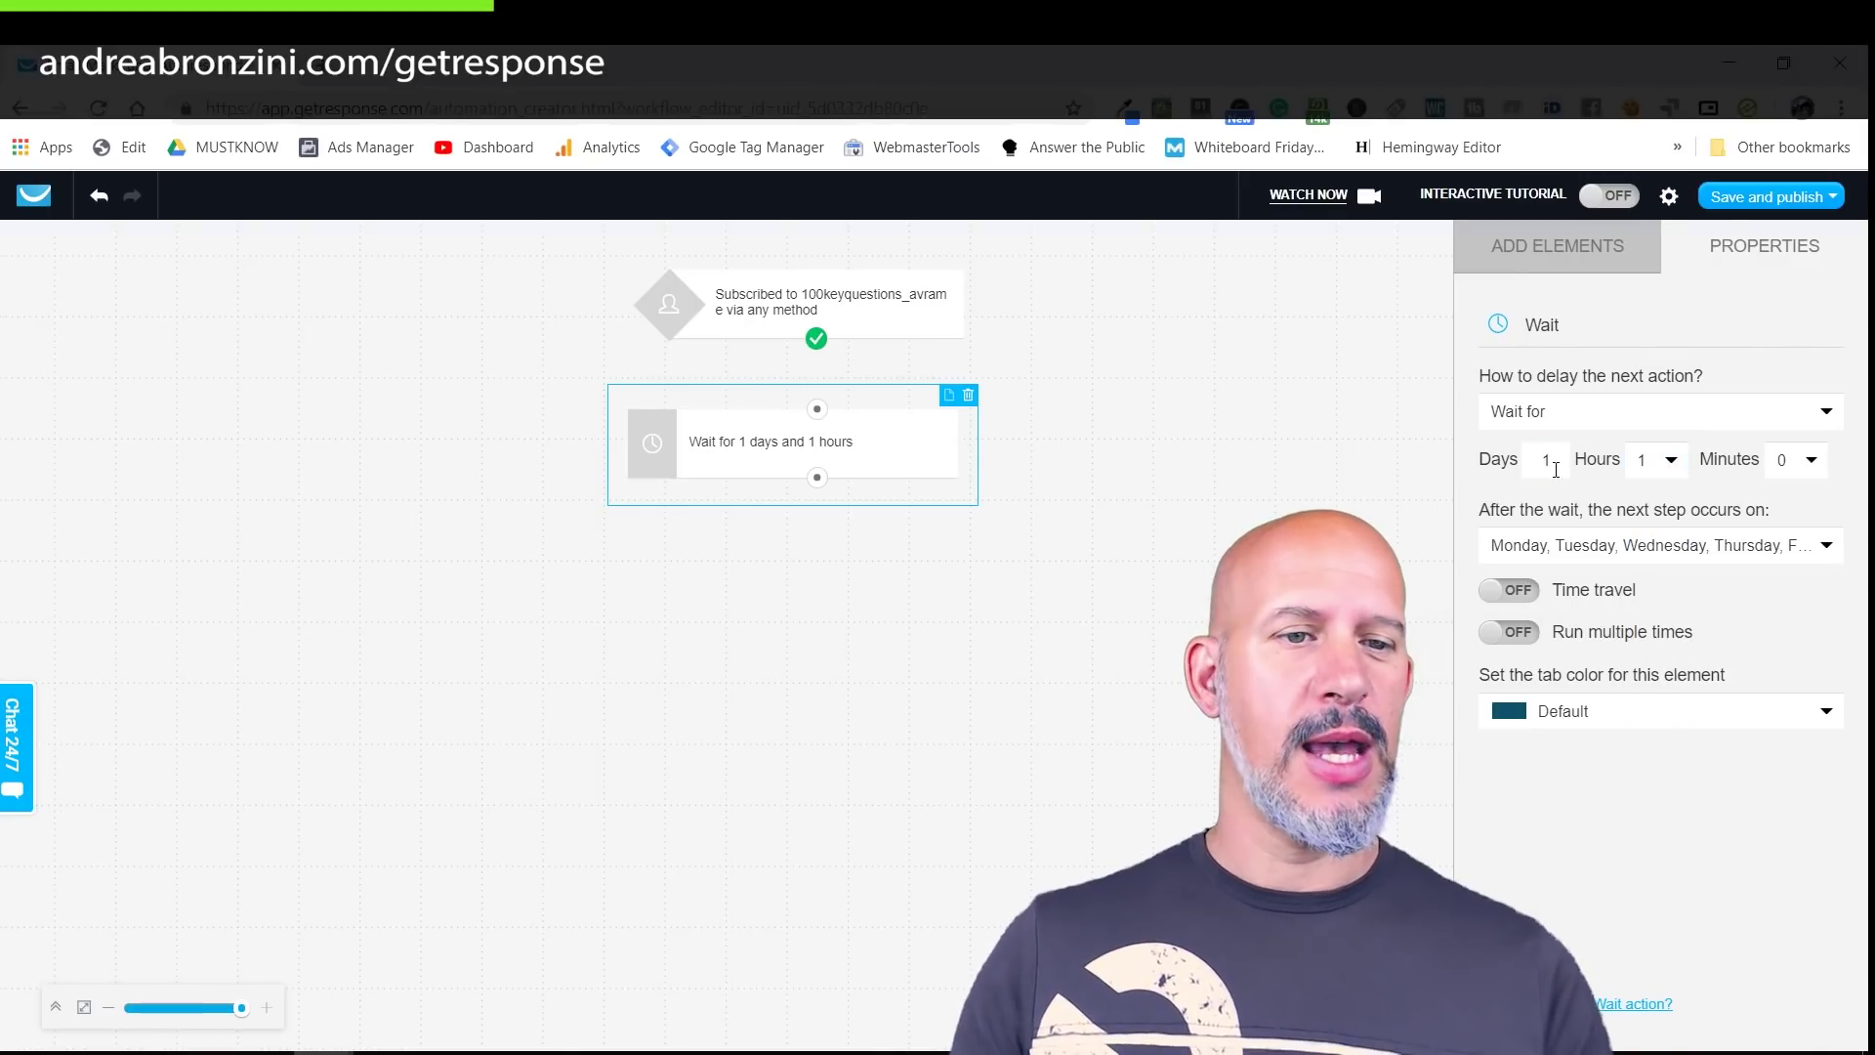
{"action": "left_click", "coordinate": [1822, 553]}
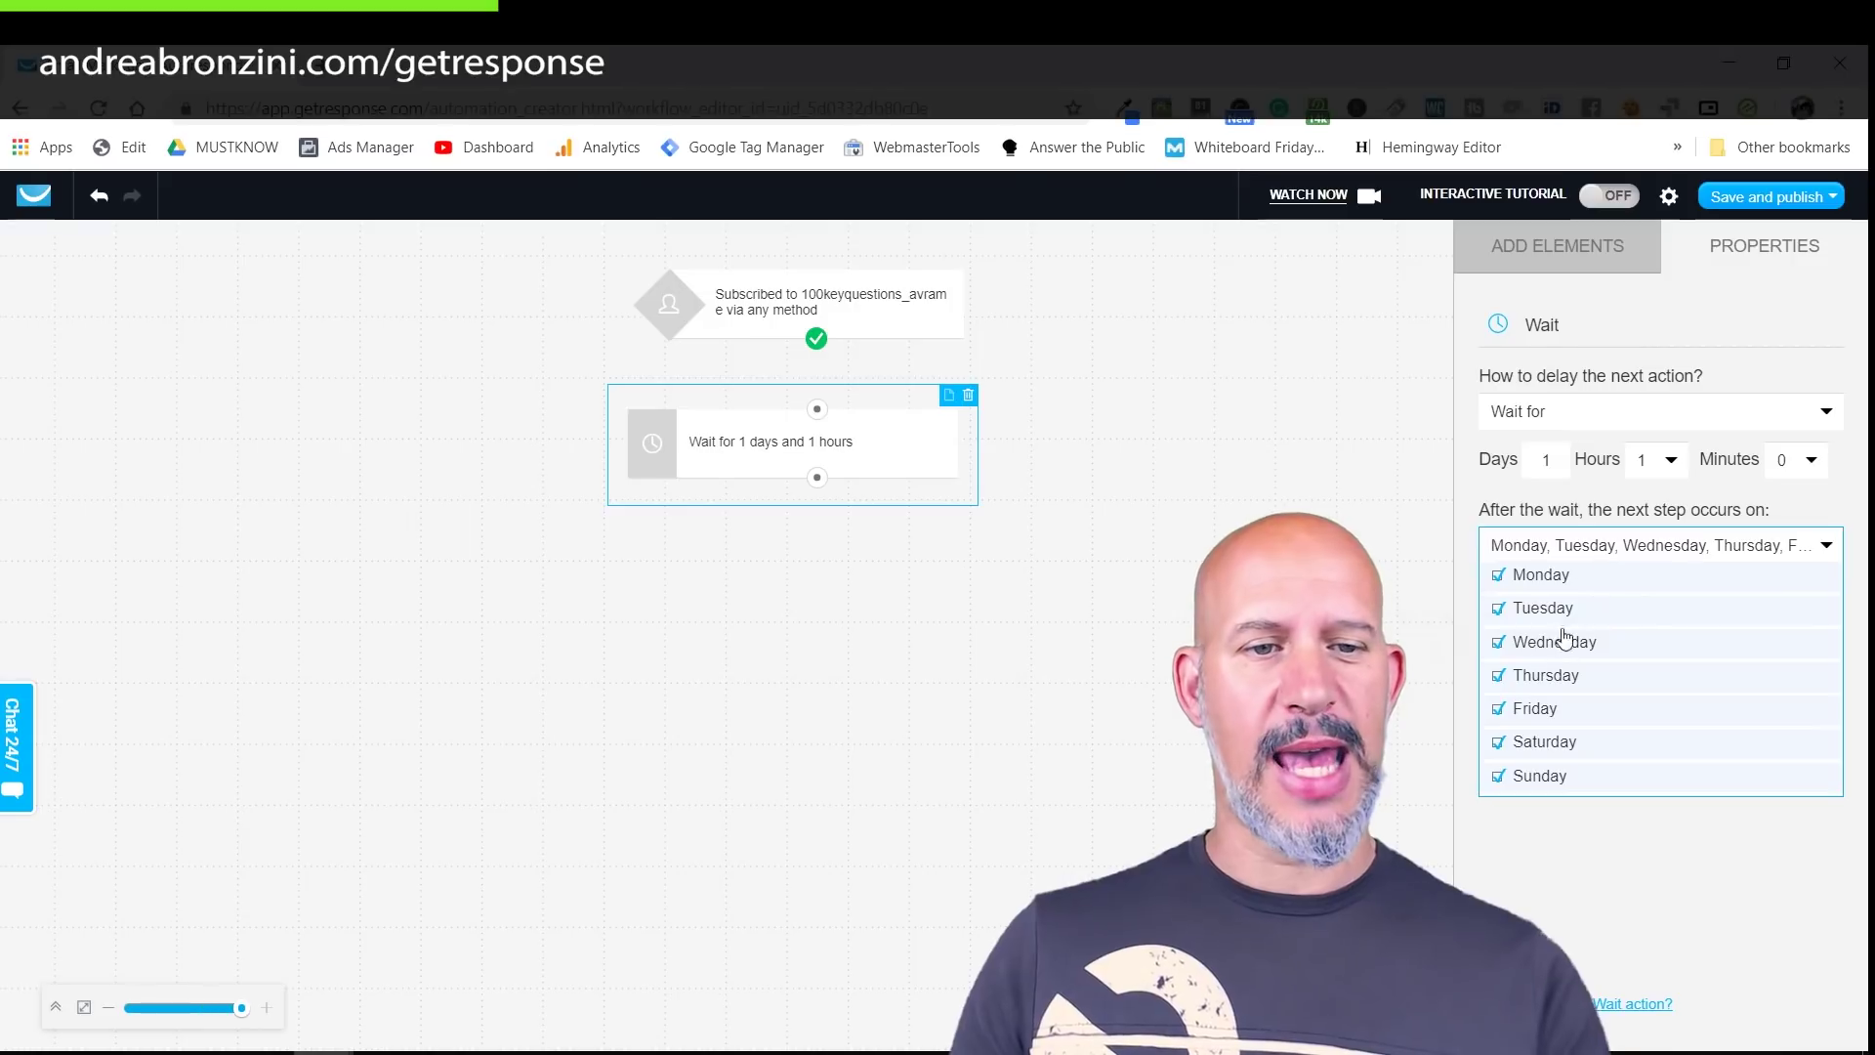
{"action": "key", "text": "Escape"}
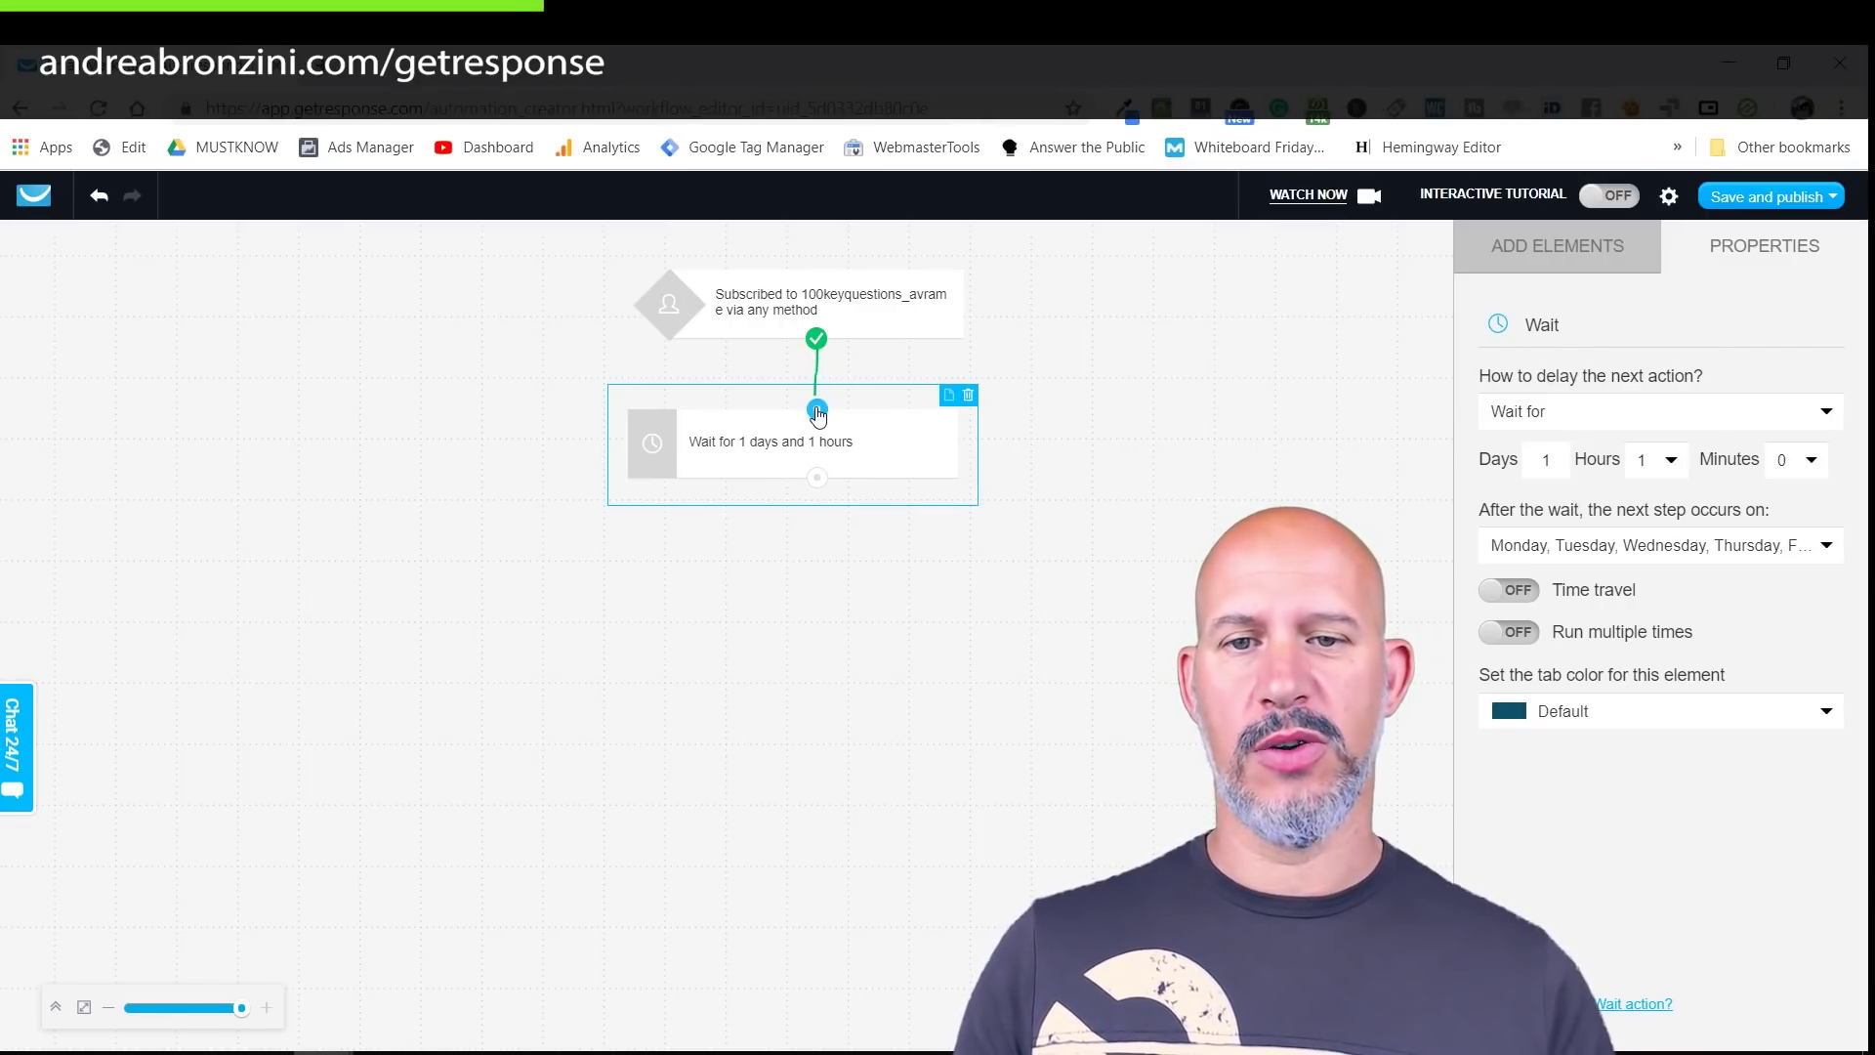
Step: Connect the subscription trigger to the Wait step
{"action": "left_click_drag", "start_coordinate": [817, 415], "coordinate": [819, 414]}
{"action": "left_click", "coordinate": [872, 445]}
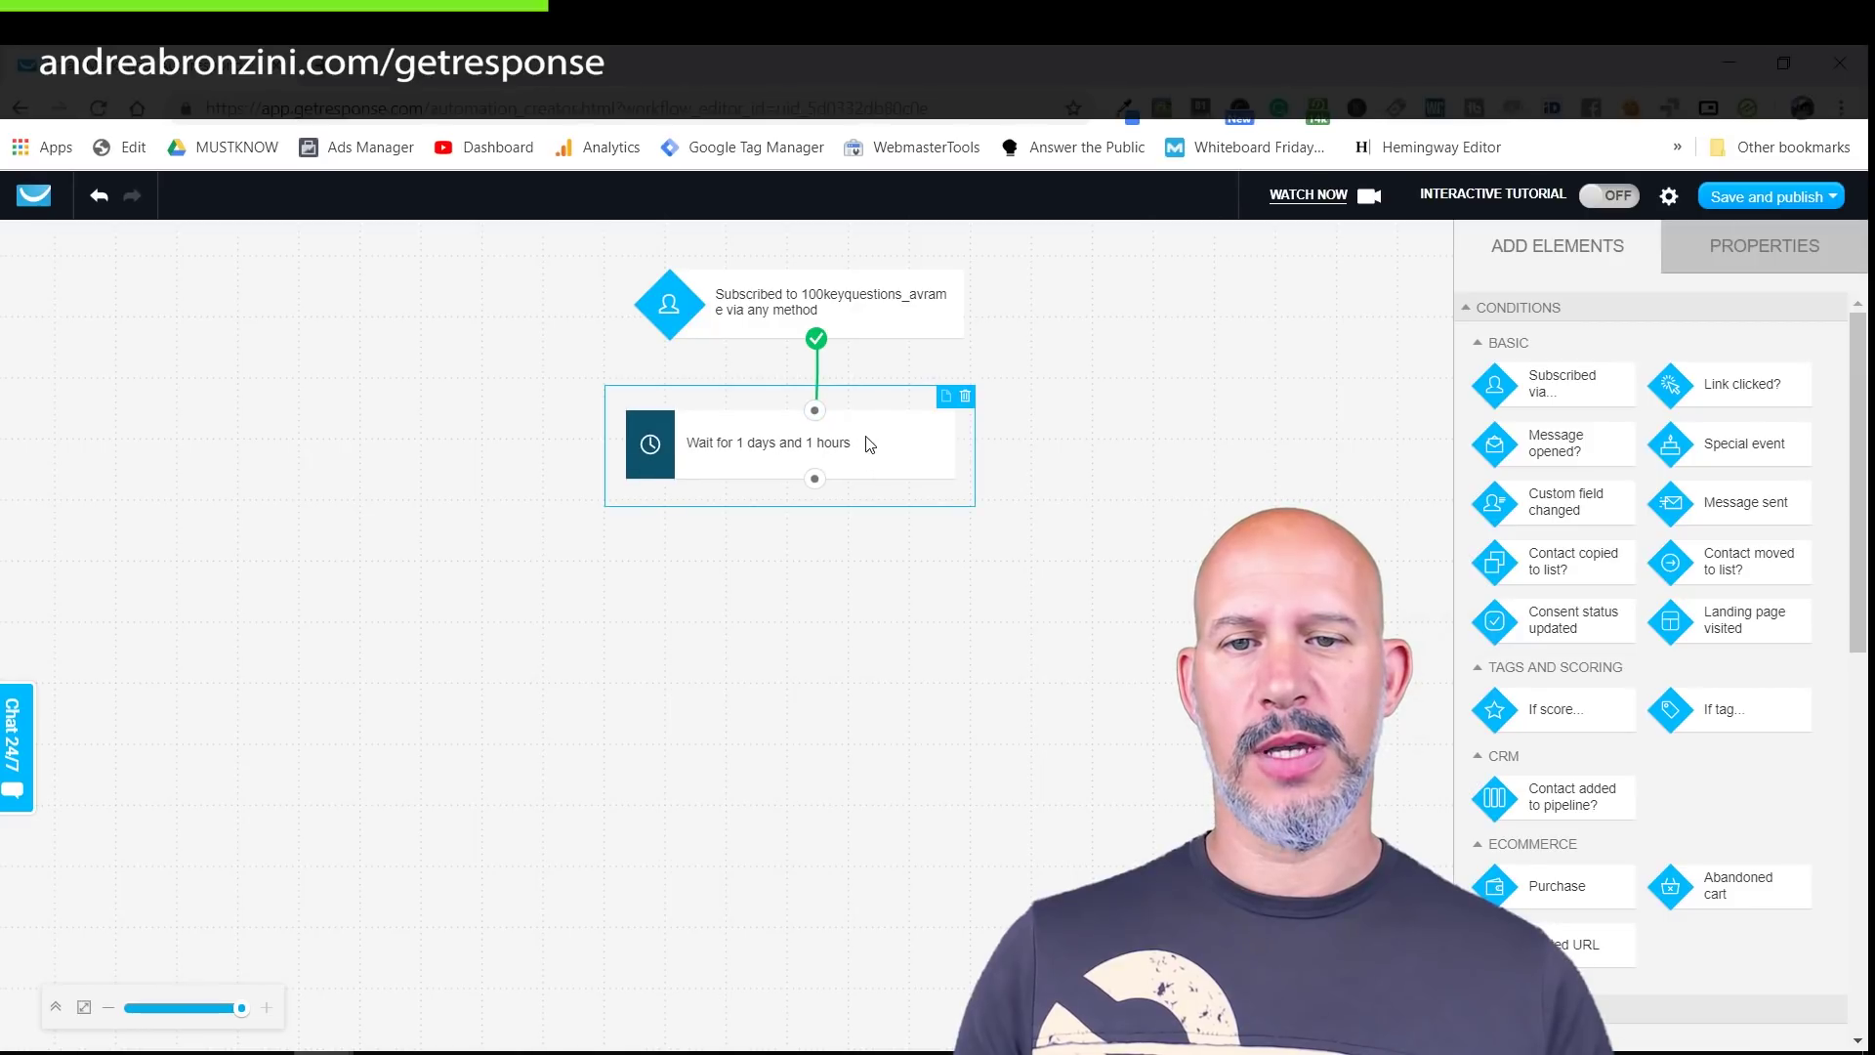
{"action": "left_click", "coordinate": [870, 603]}
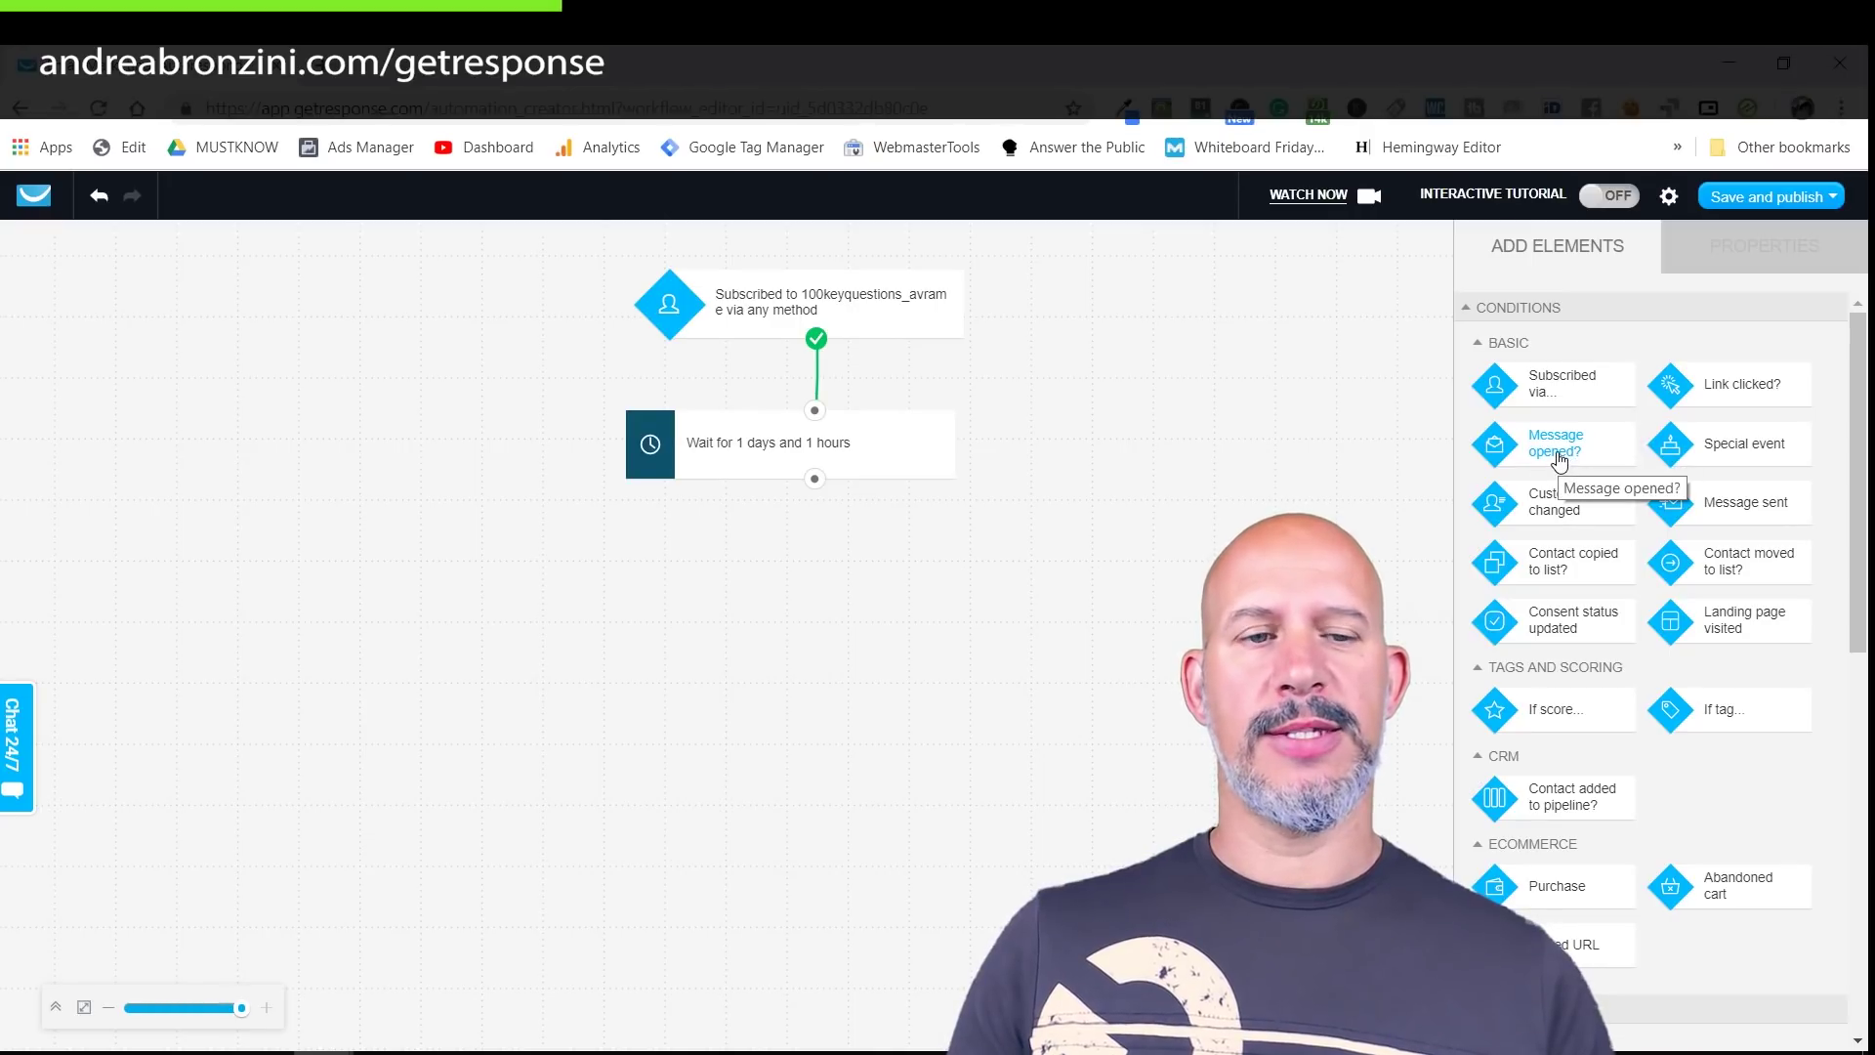
Step: Add an Email was opened condition tracking the specific autoresponder 100kq_Avrame
{"action": "left_click_drag", "start_coordinate": [1561, 459], "coordinate": [801, 539]}
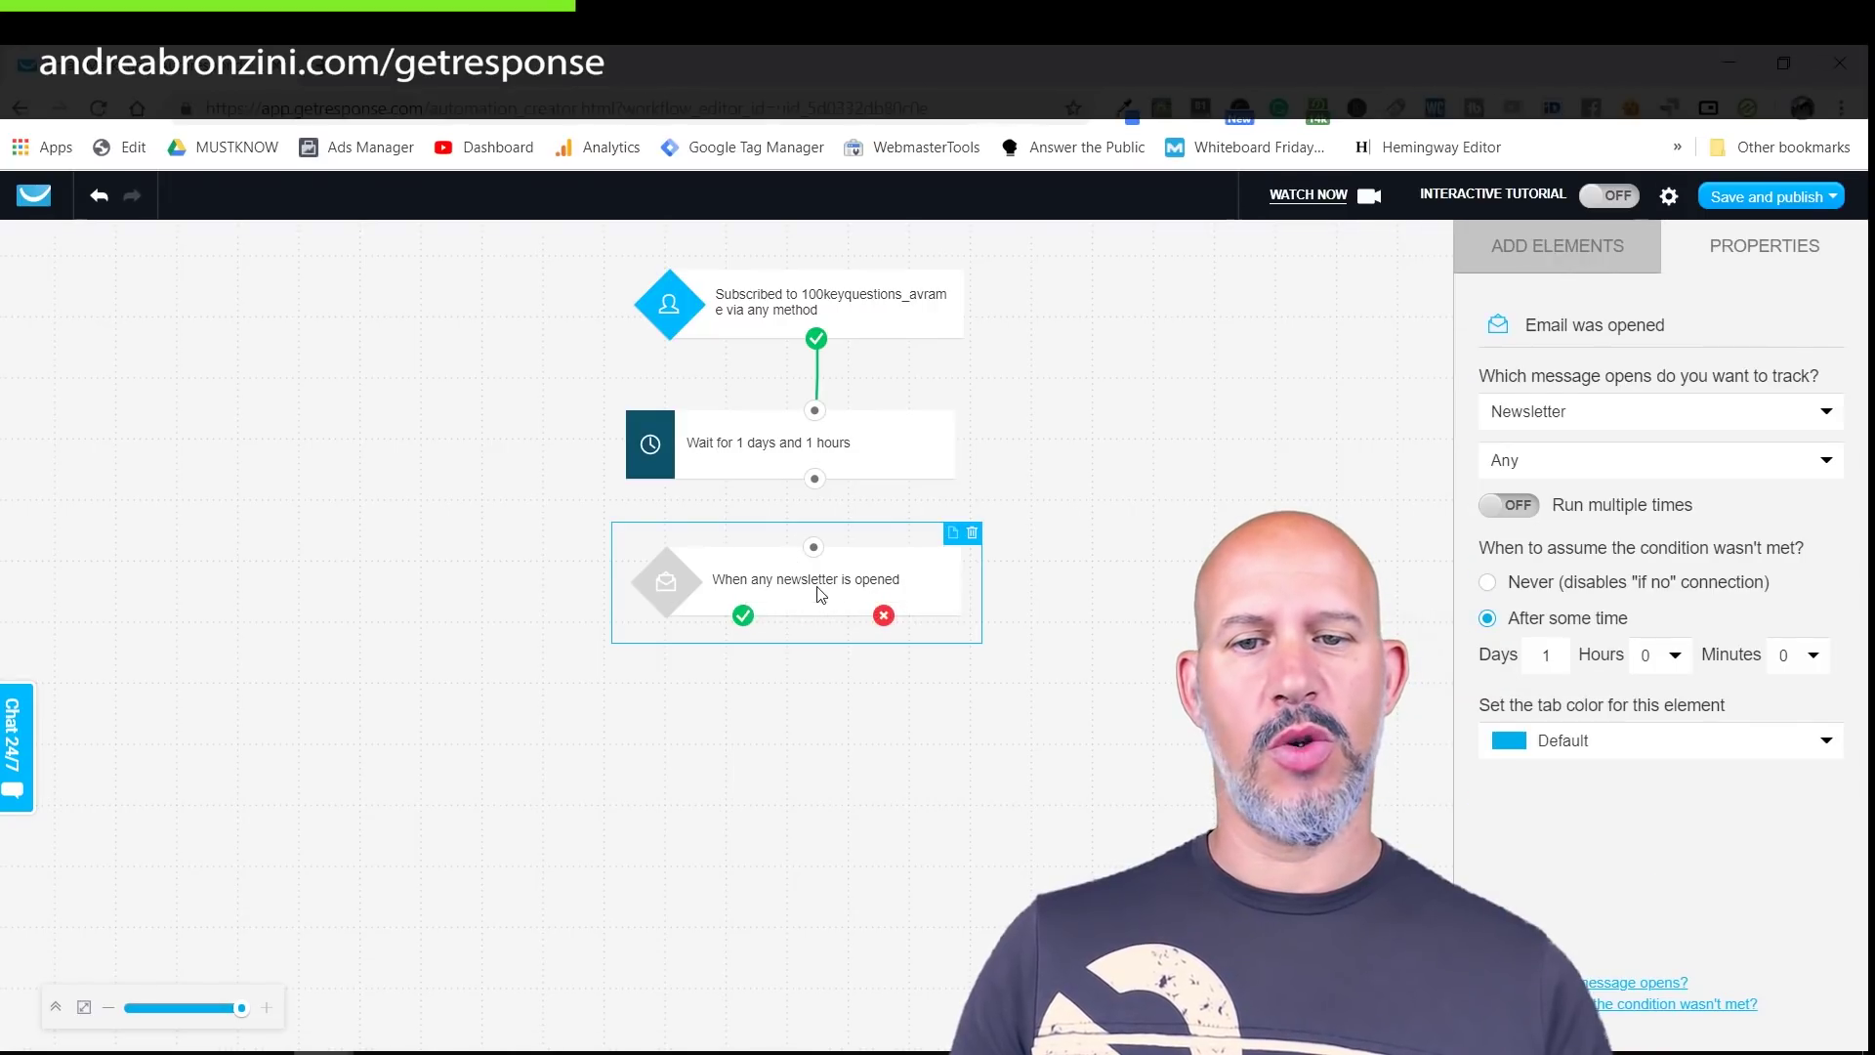
{"action": "left_click", "coordinate": [1529, 416]}
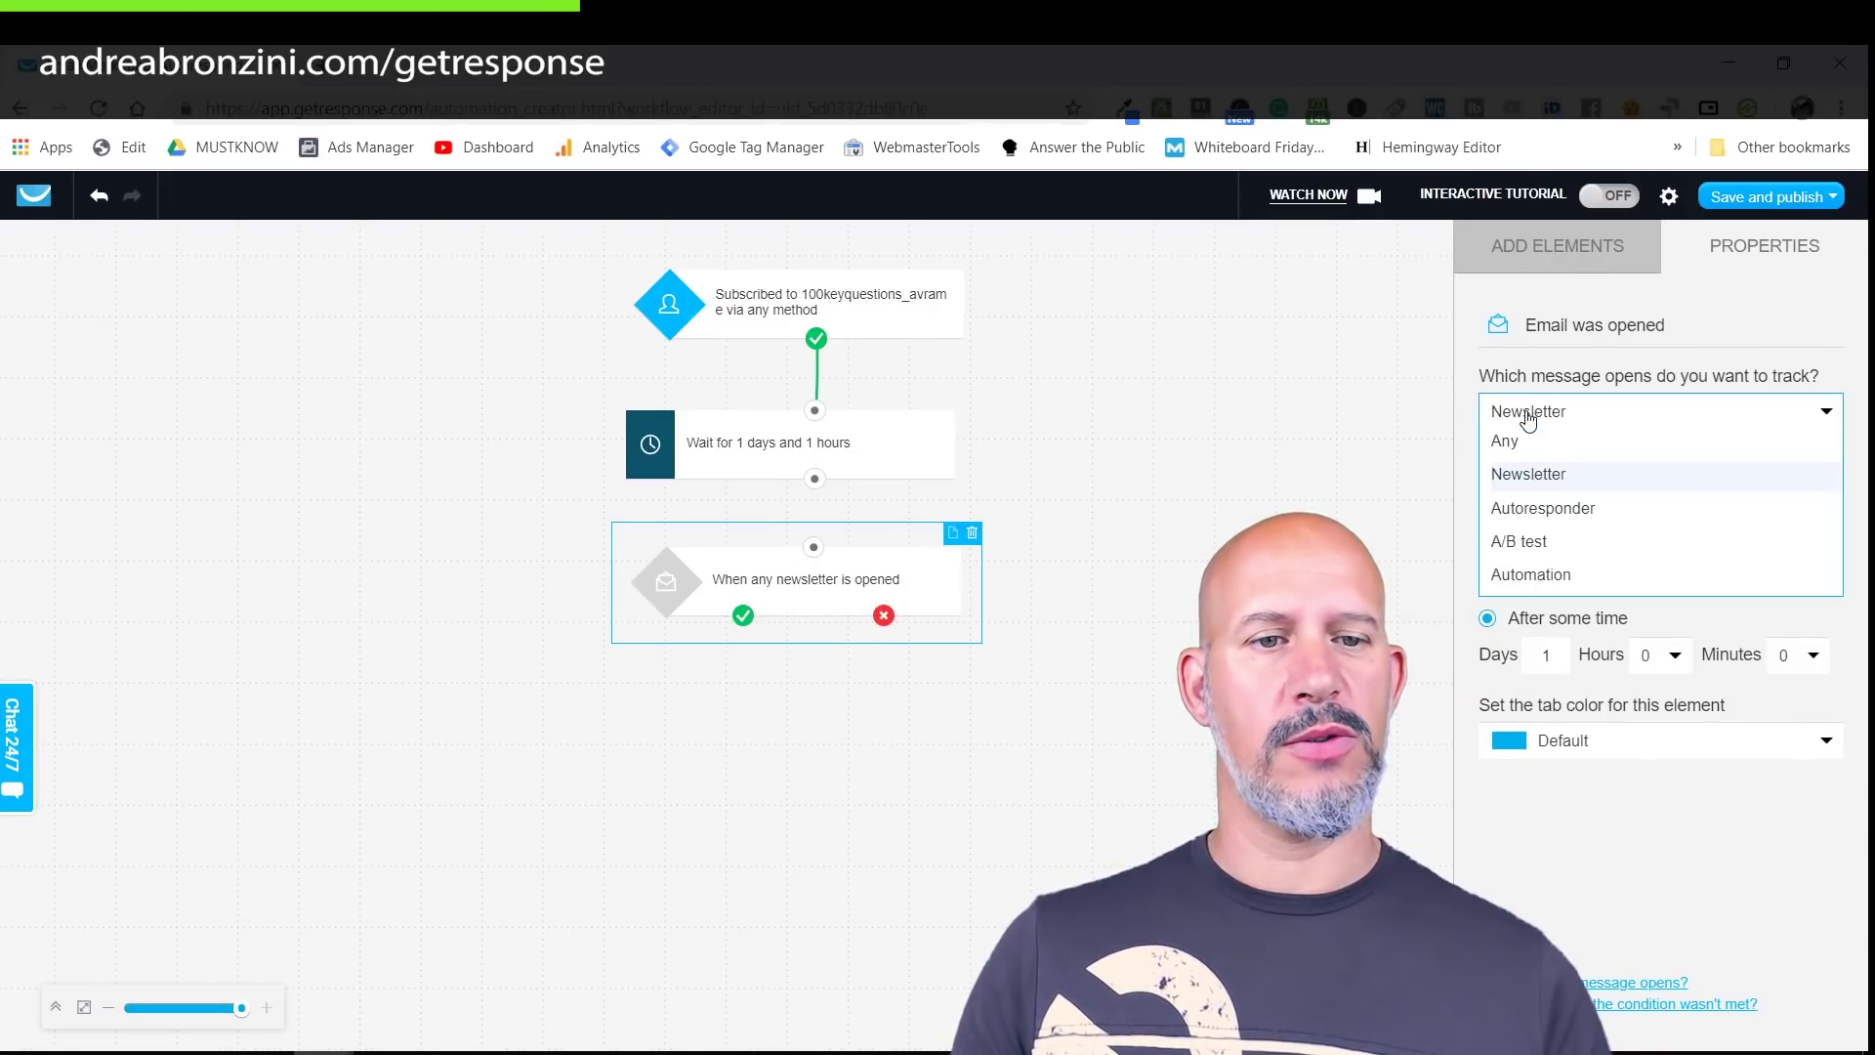
{"action": "left_click", "coordinate": [1573, 509]}
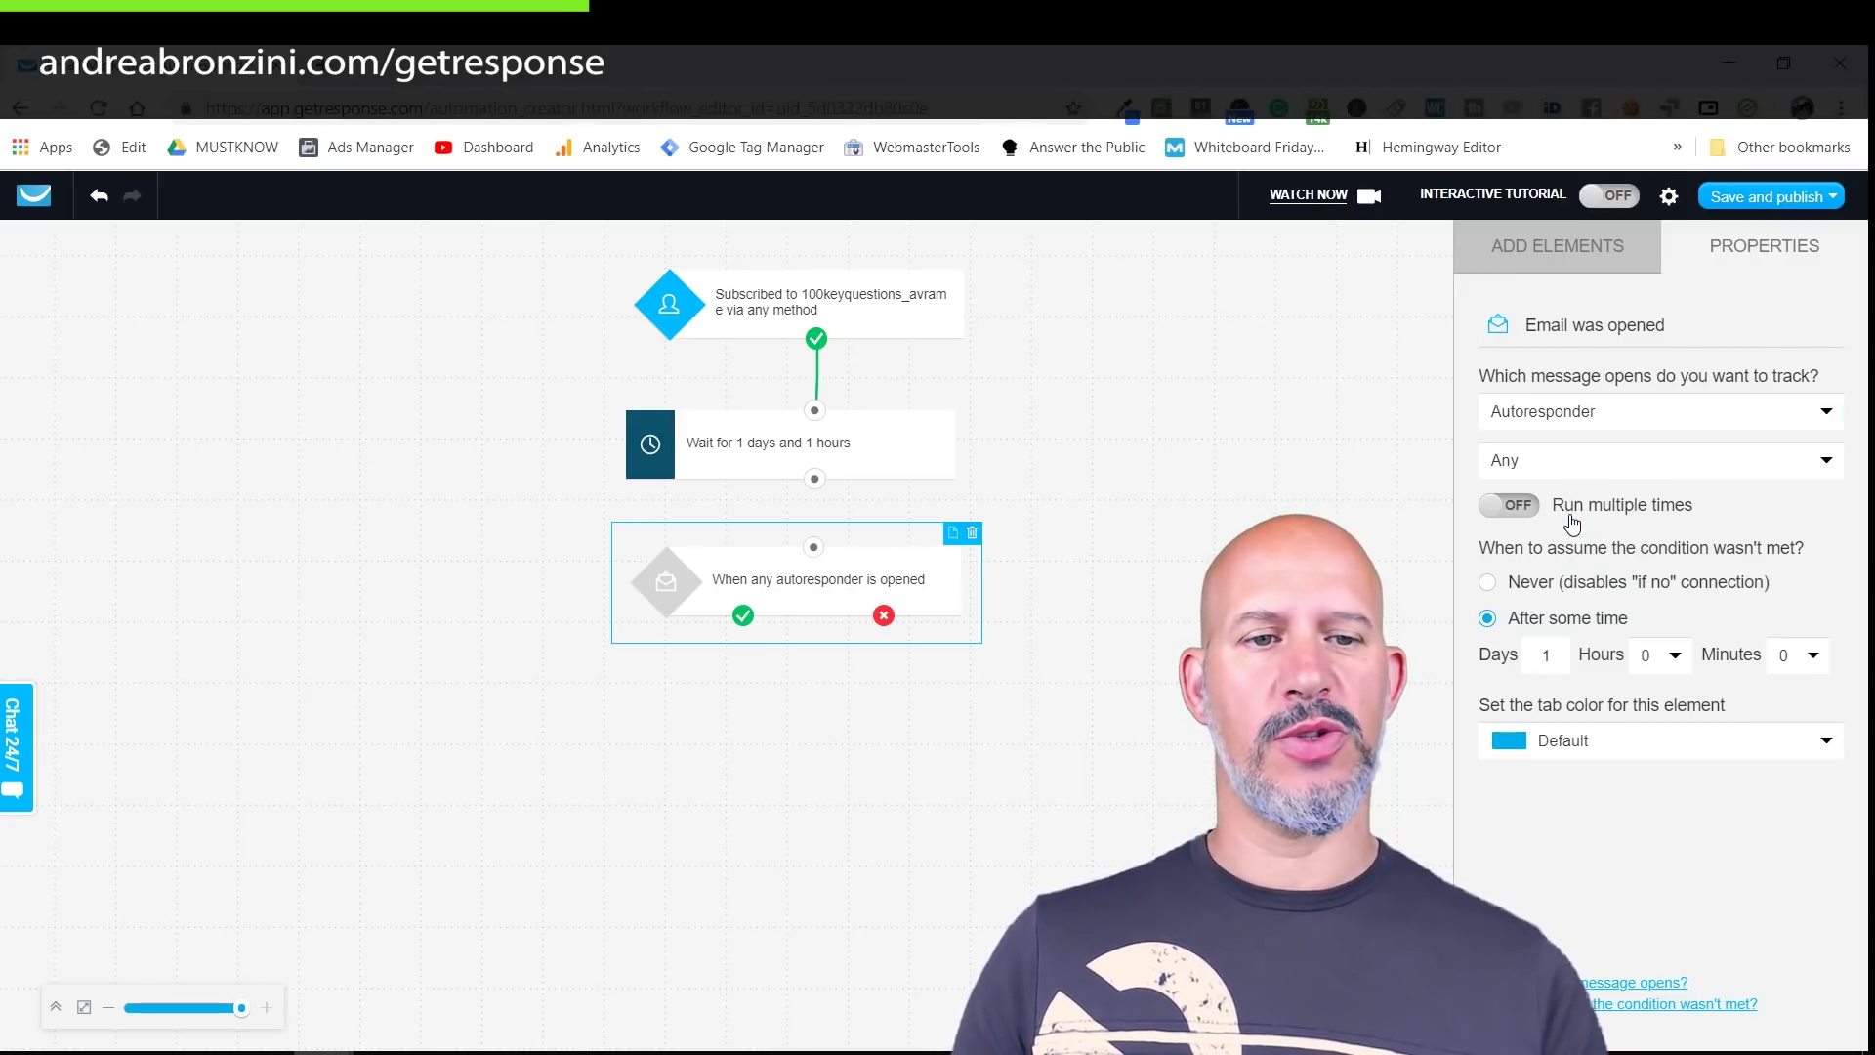
{"action": "left_click", "coordinate": [1588, 465]}
{"action": "left_click", "coordinate": [1540, 520]}
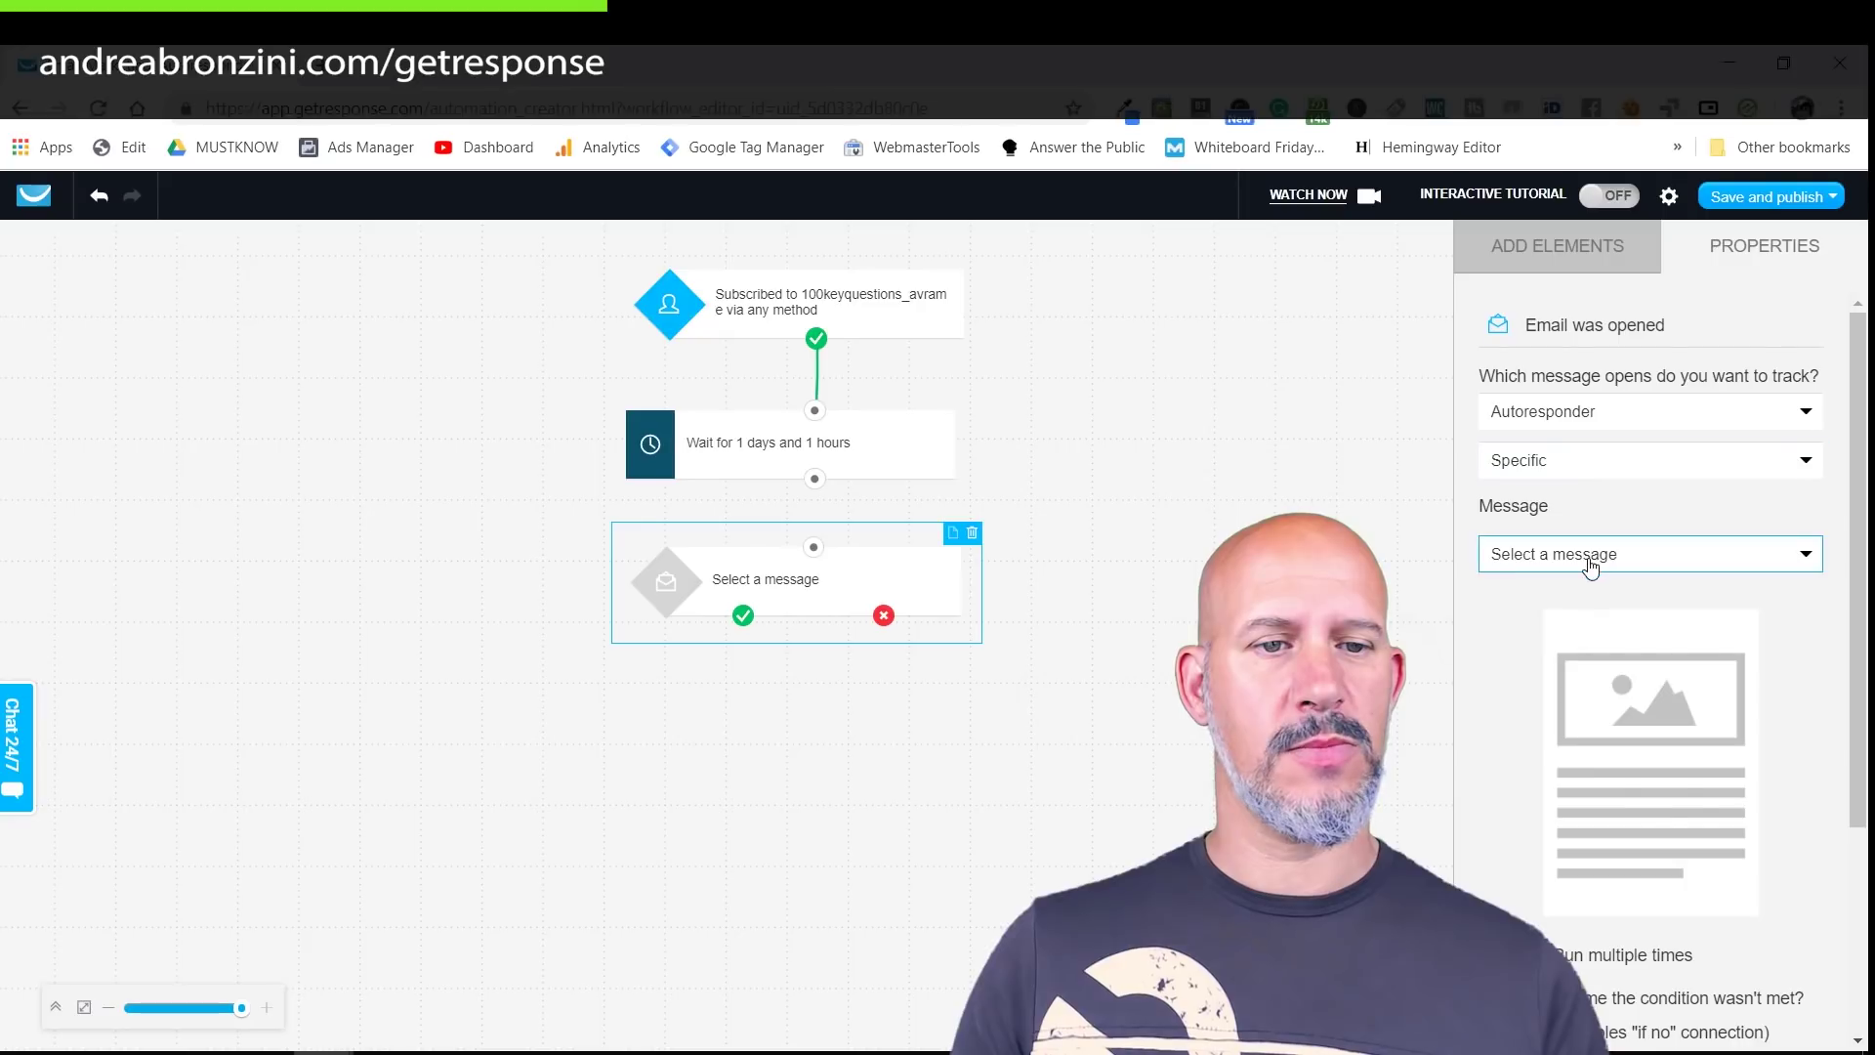
{"action": "left_click", "coordinate": [1590, 565]}
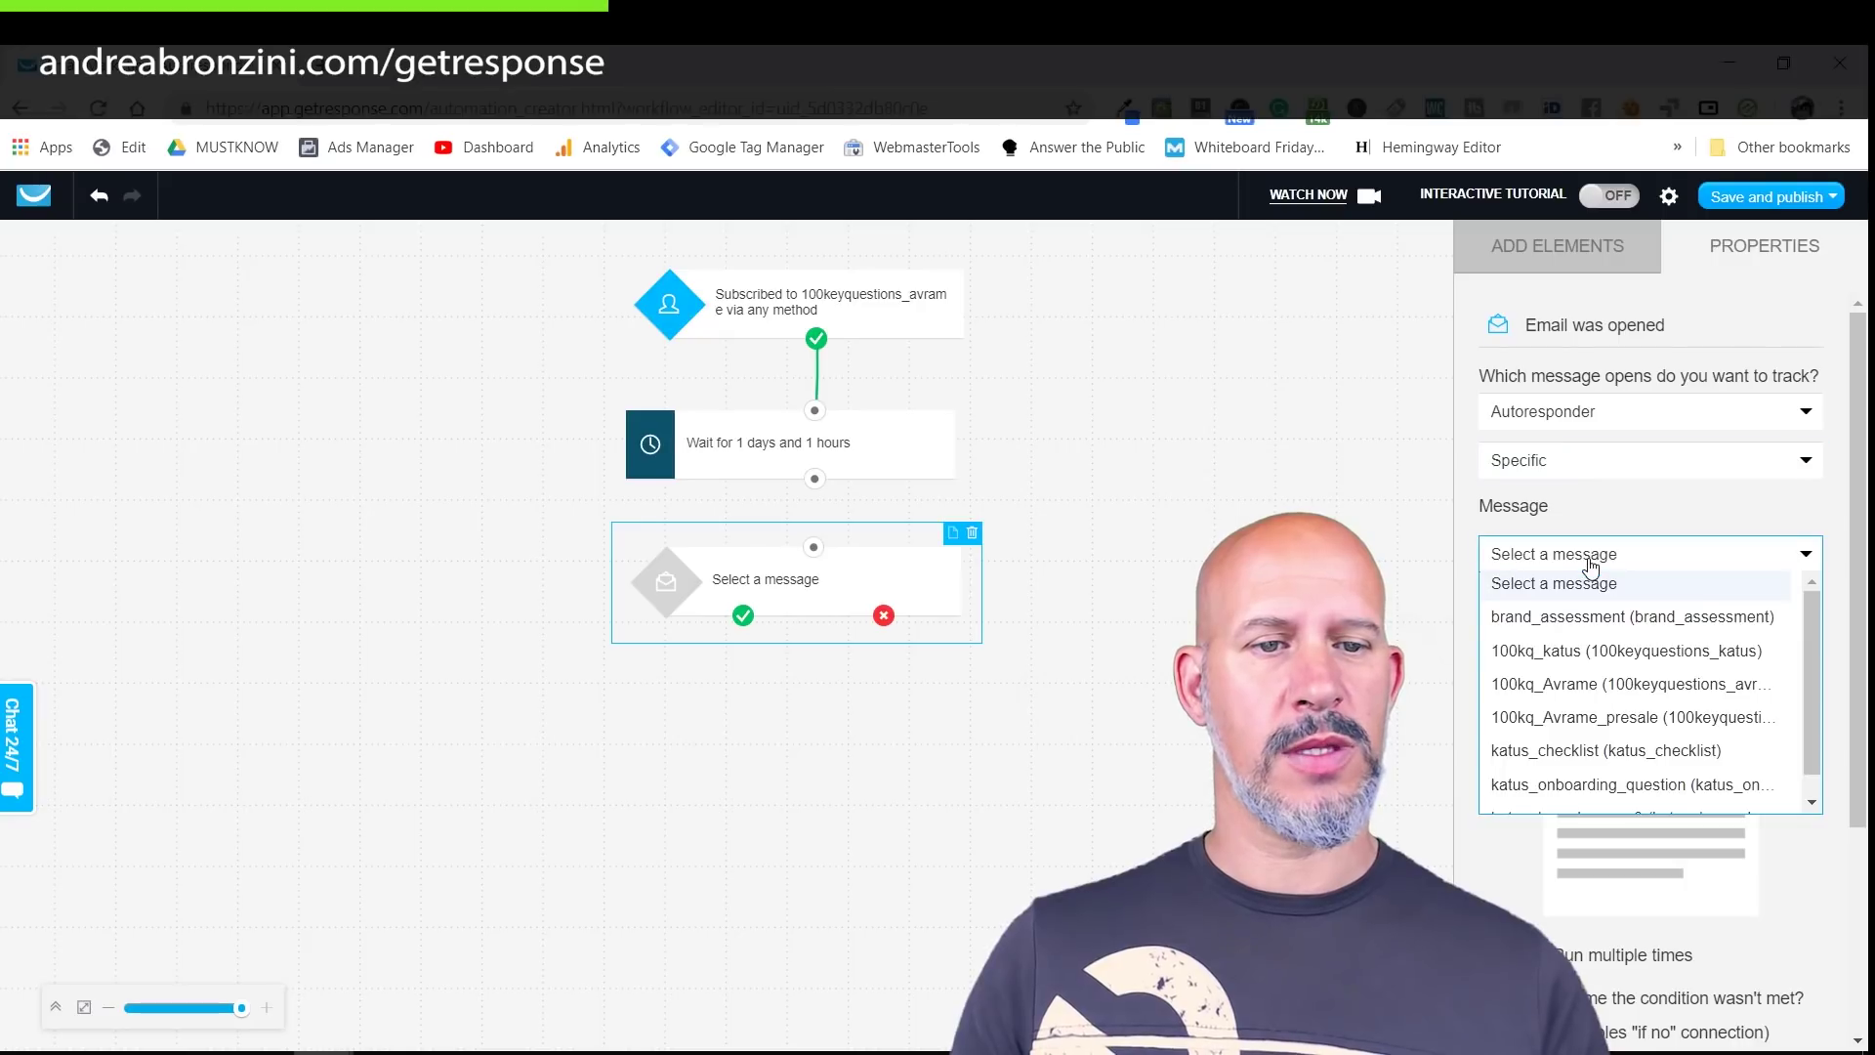
{"action": "left_click", "coordinate": [1588, 692]}
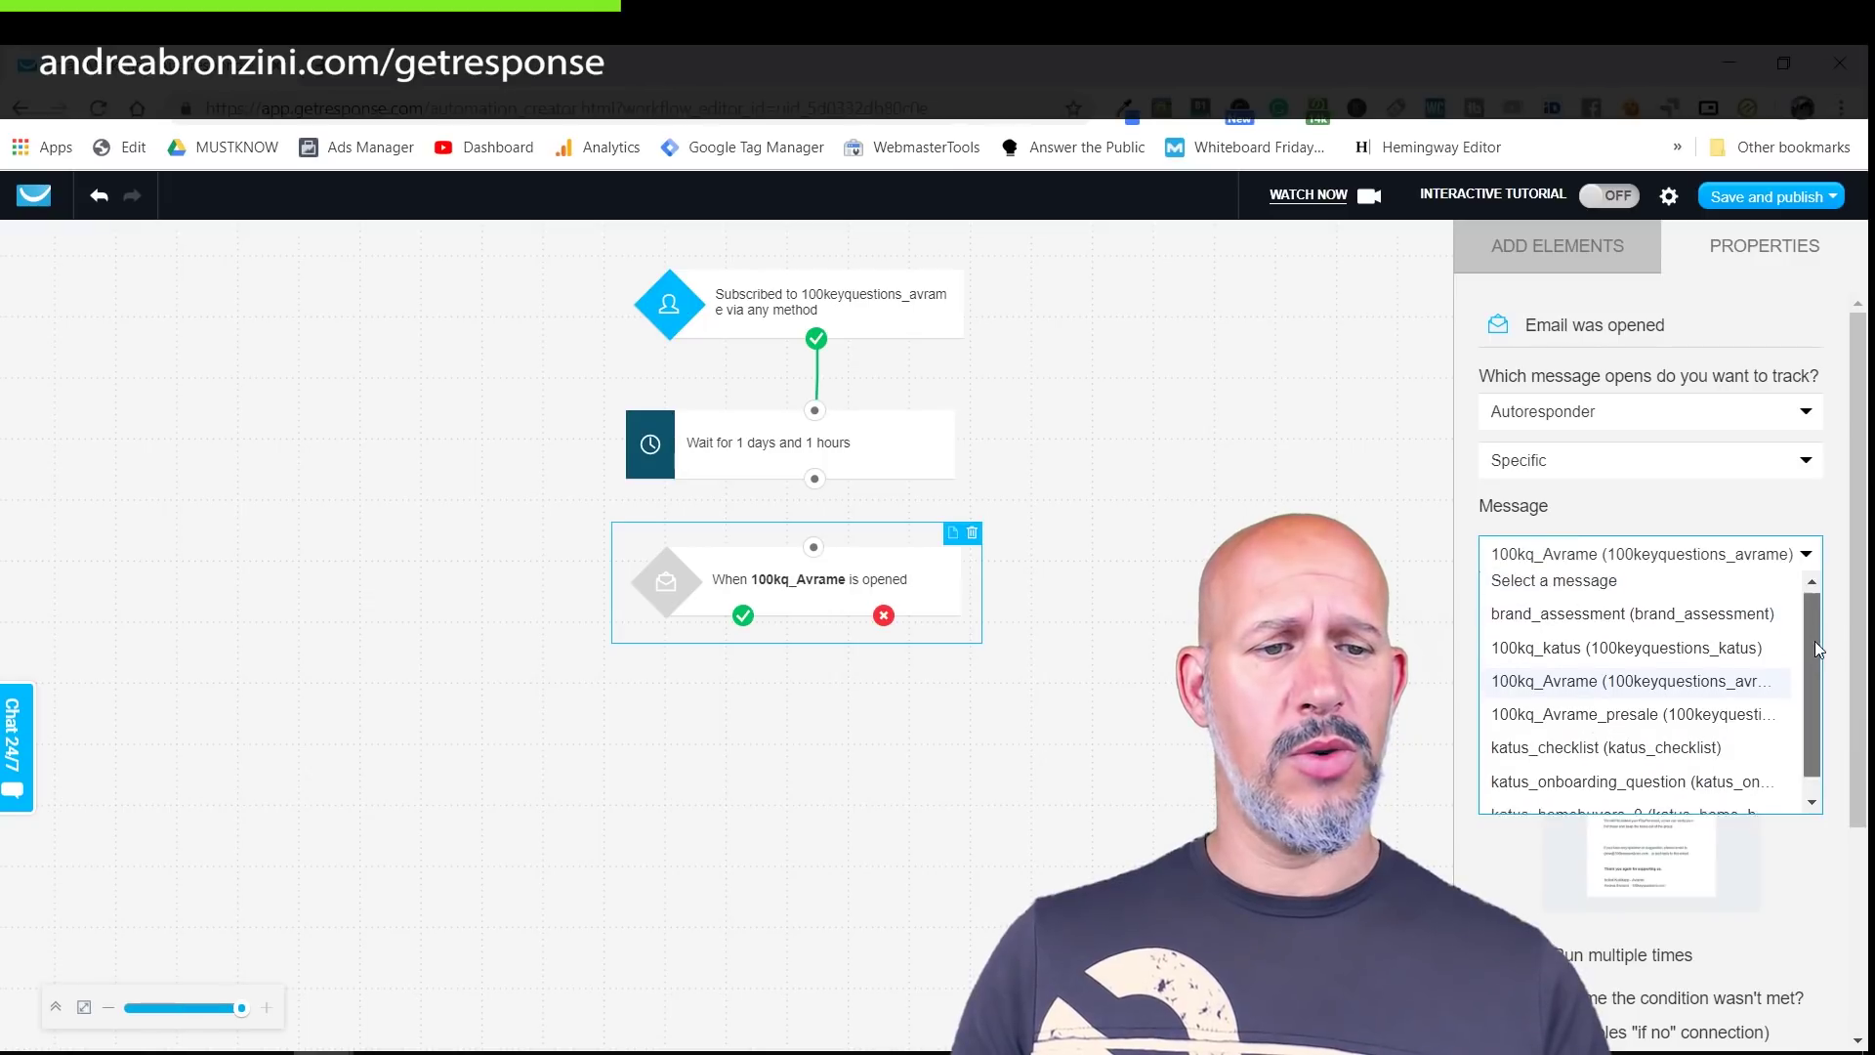
{"action": "left_click_drag", "start_coordinate": [1815, 641], "coordinate": [1801, 601]}
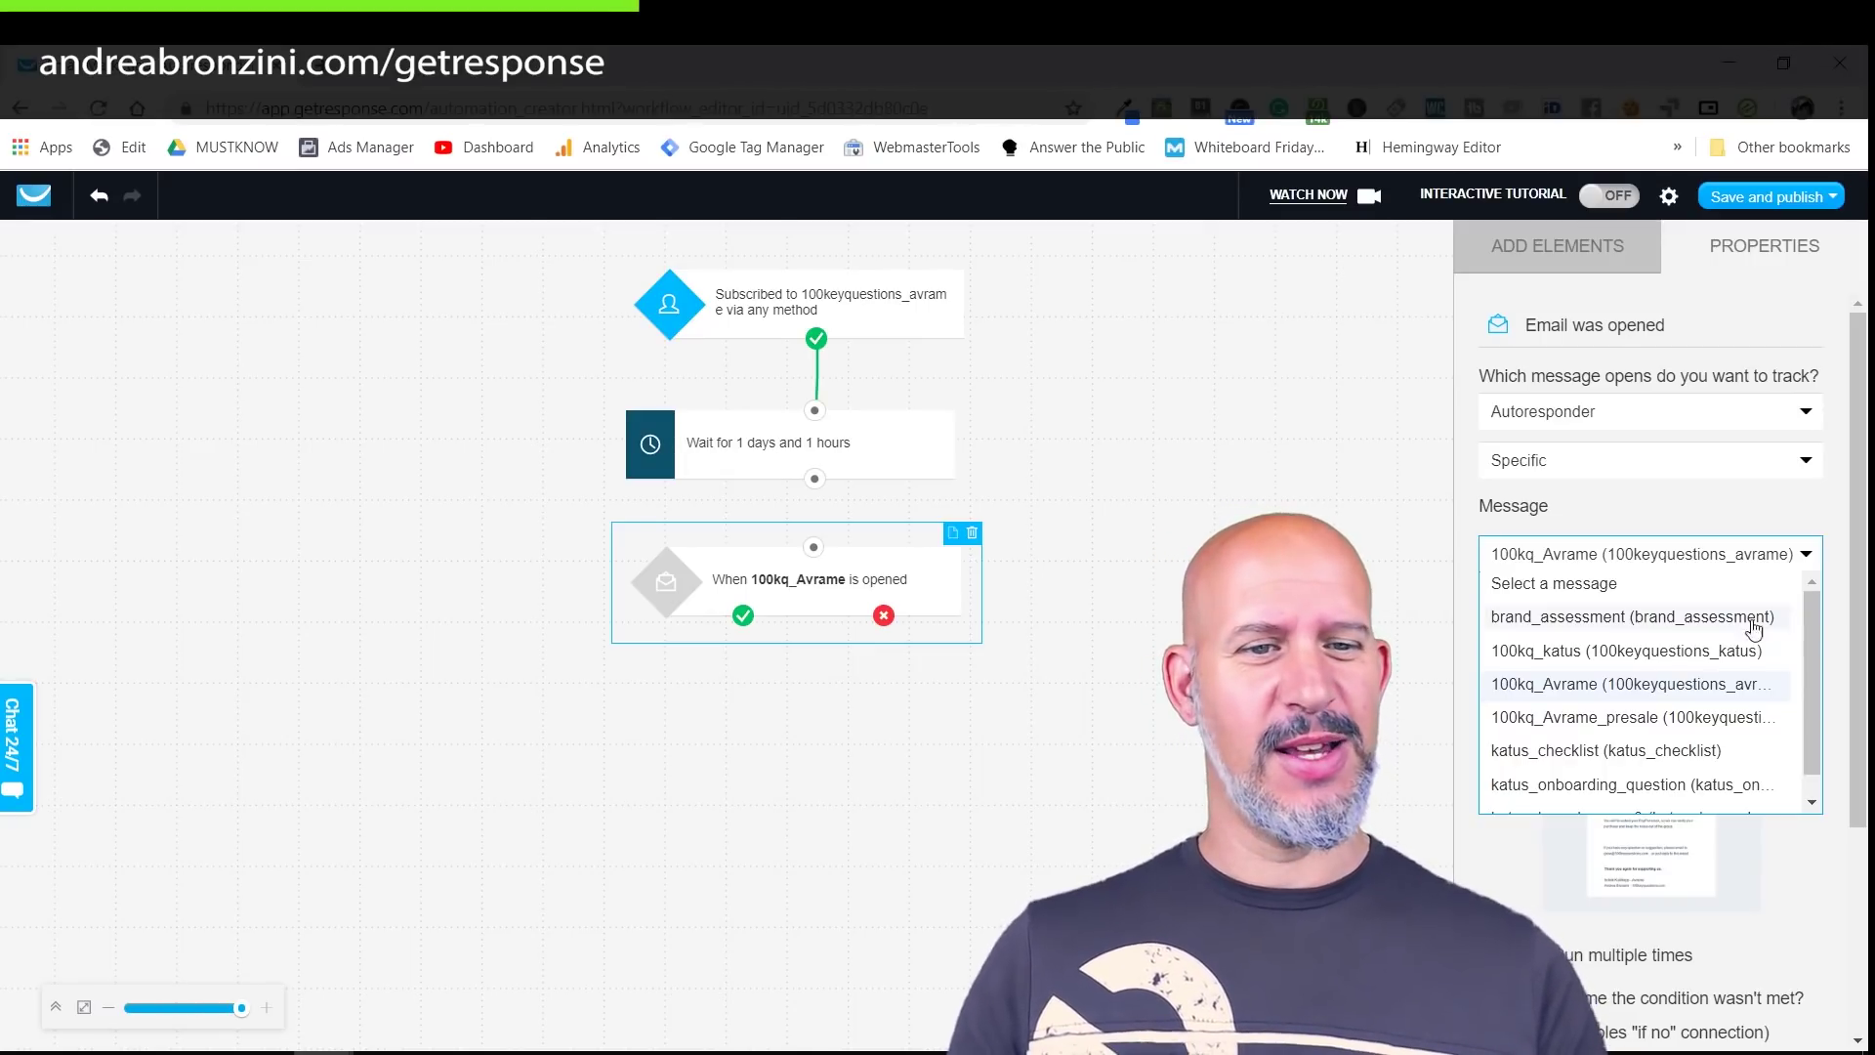
{"action": "left_click", "coordinate": [1568, 686]}
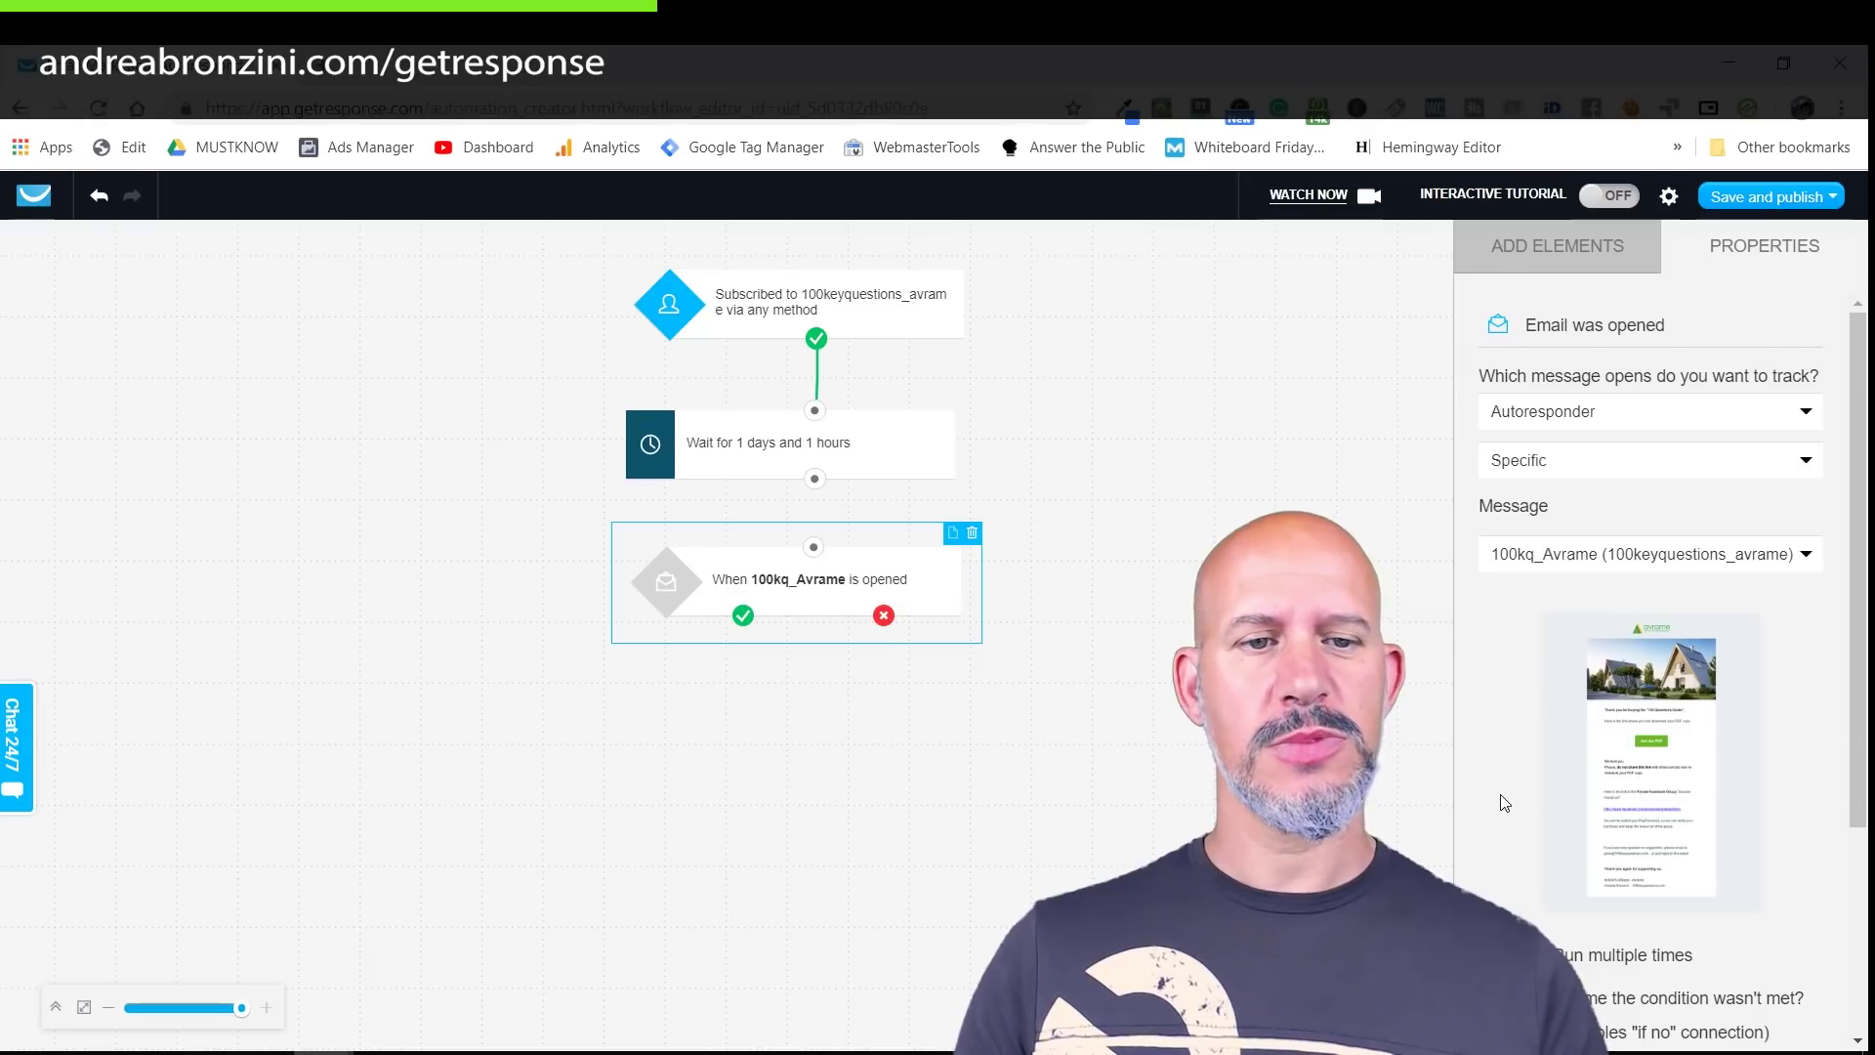
Step: Connect the Wait step to the message-opened condition
{"action": "scroll", "coordinate": [1534, 831], "scroll_direction": "down", "scroll_amount": 3}
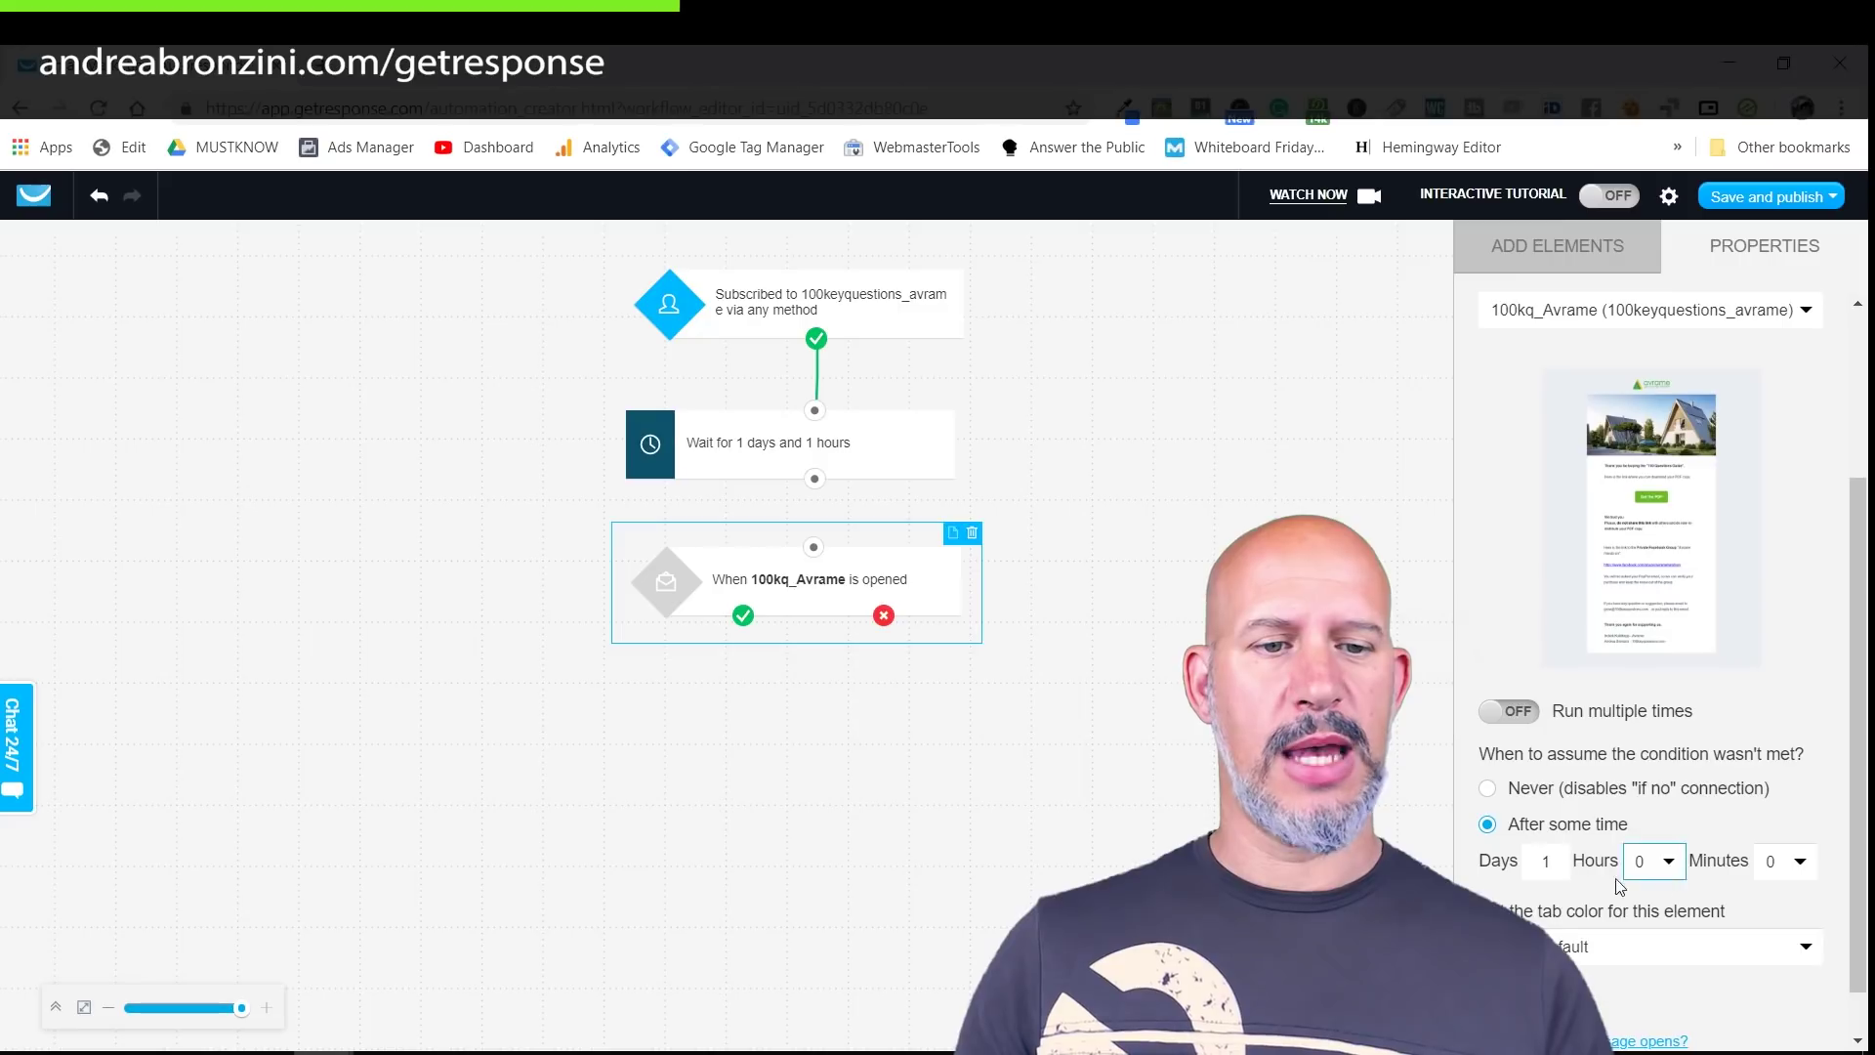
{"action": "left_click_drag", "start_coordinate": [816, 484], "coordinate": [815, 549]}
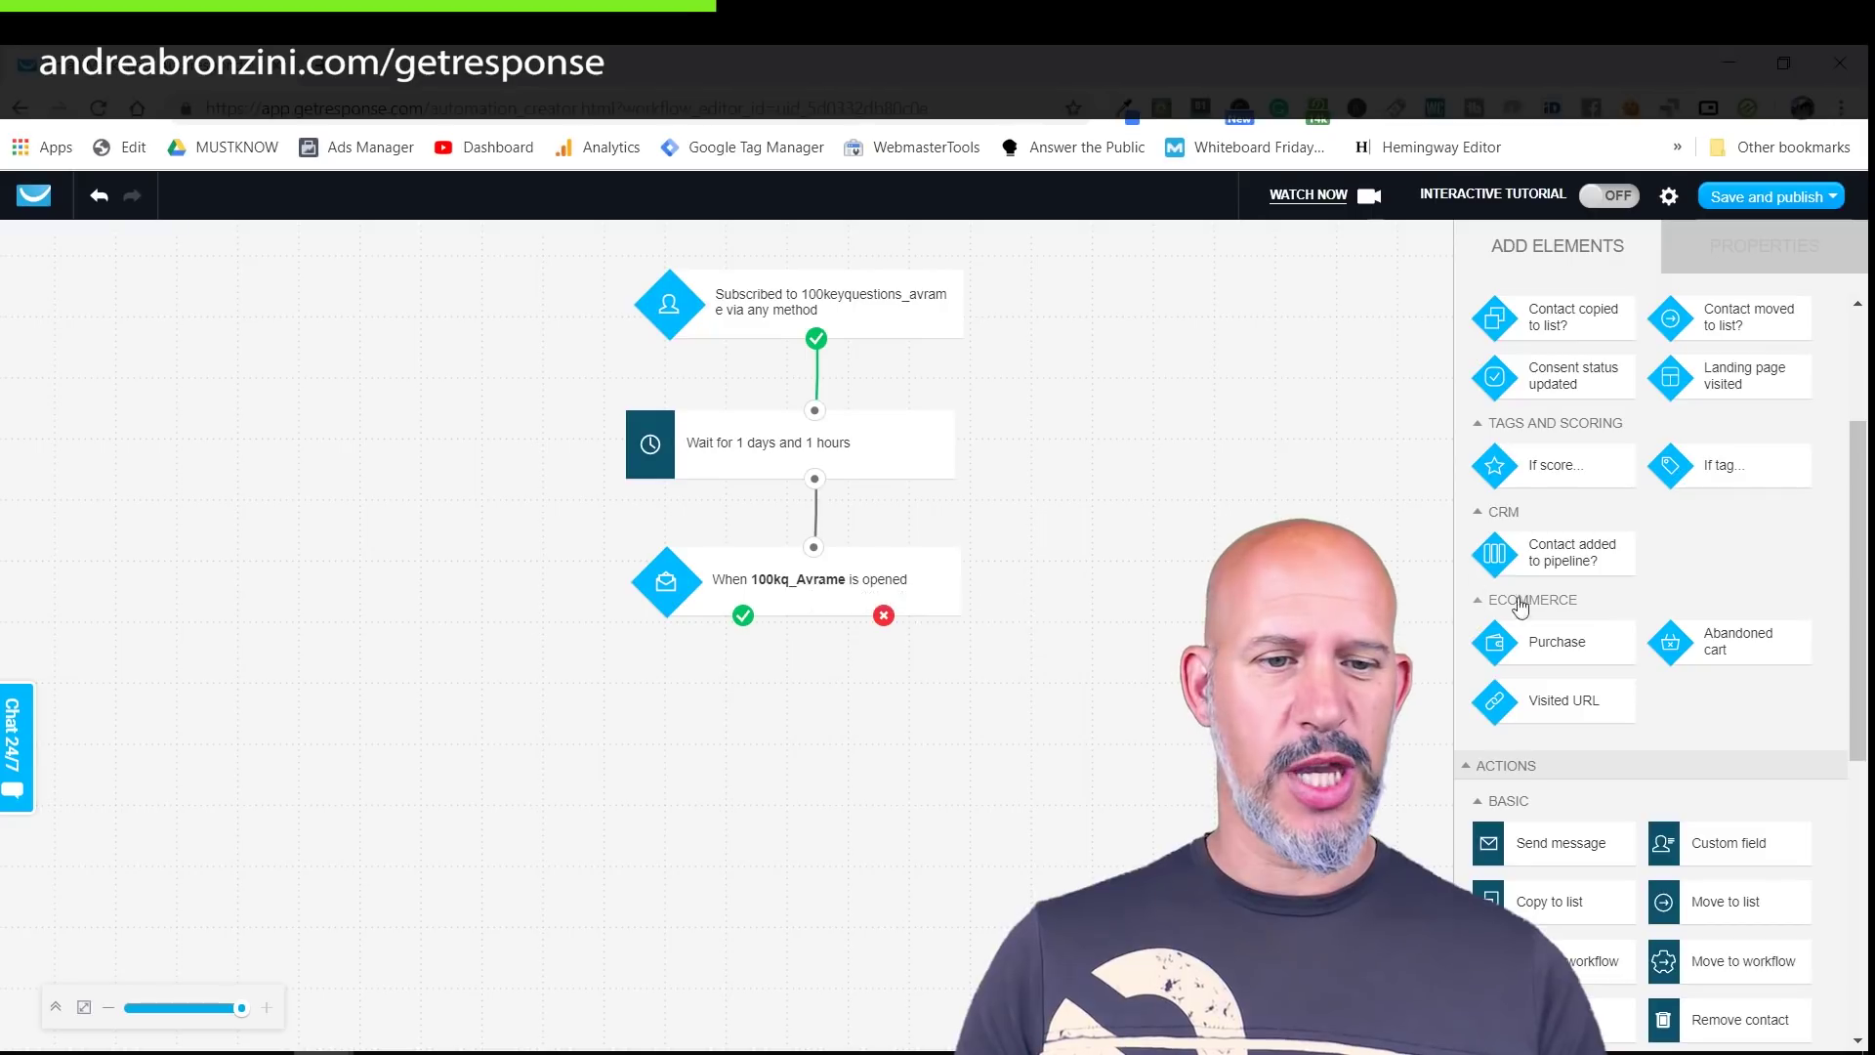
{"action": "scroll", "coordinate": [1579, 647], "scroll_direction": "down", "scroll_amount": 4}
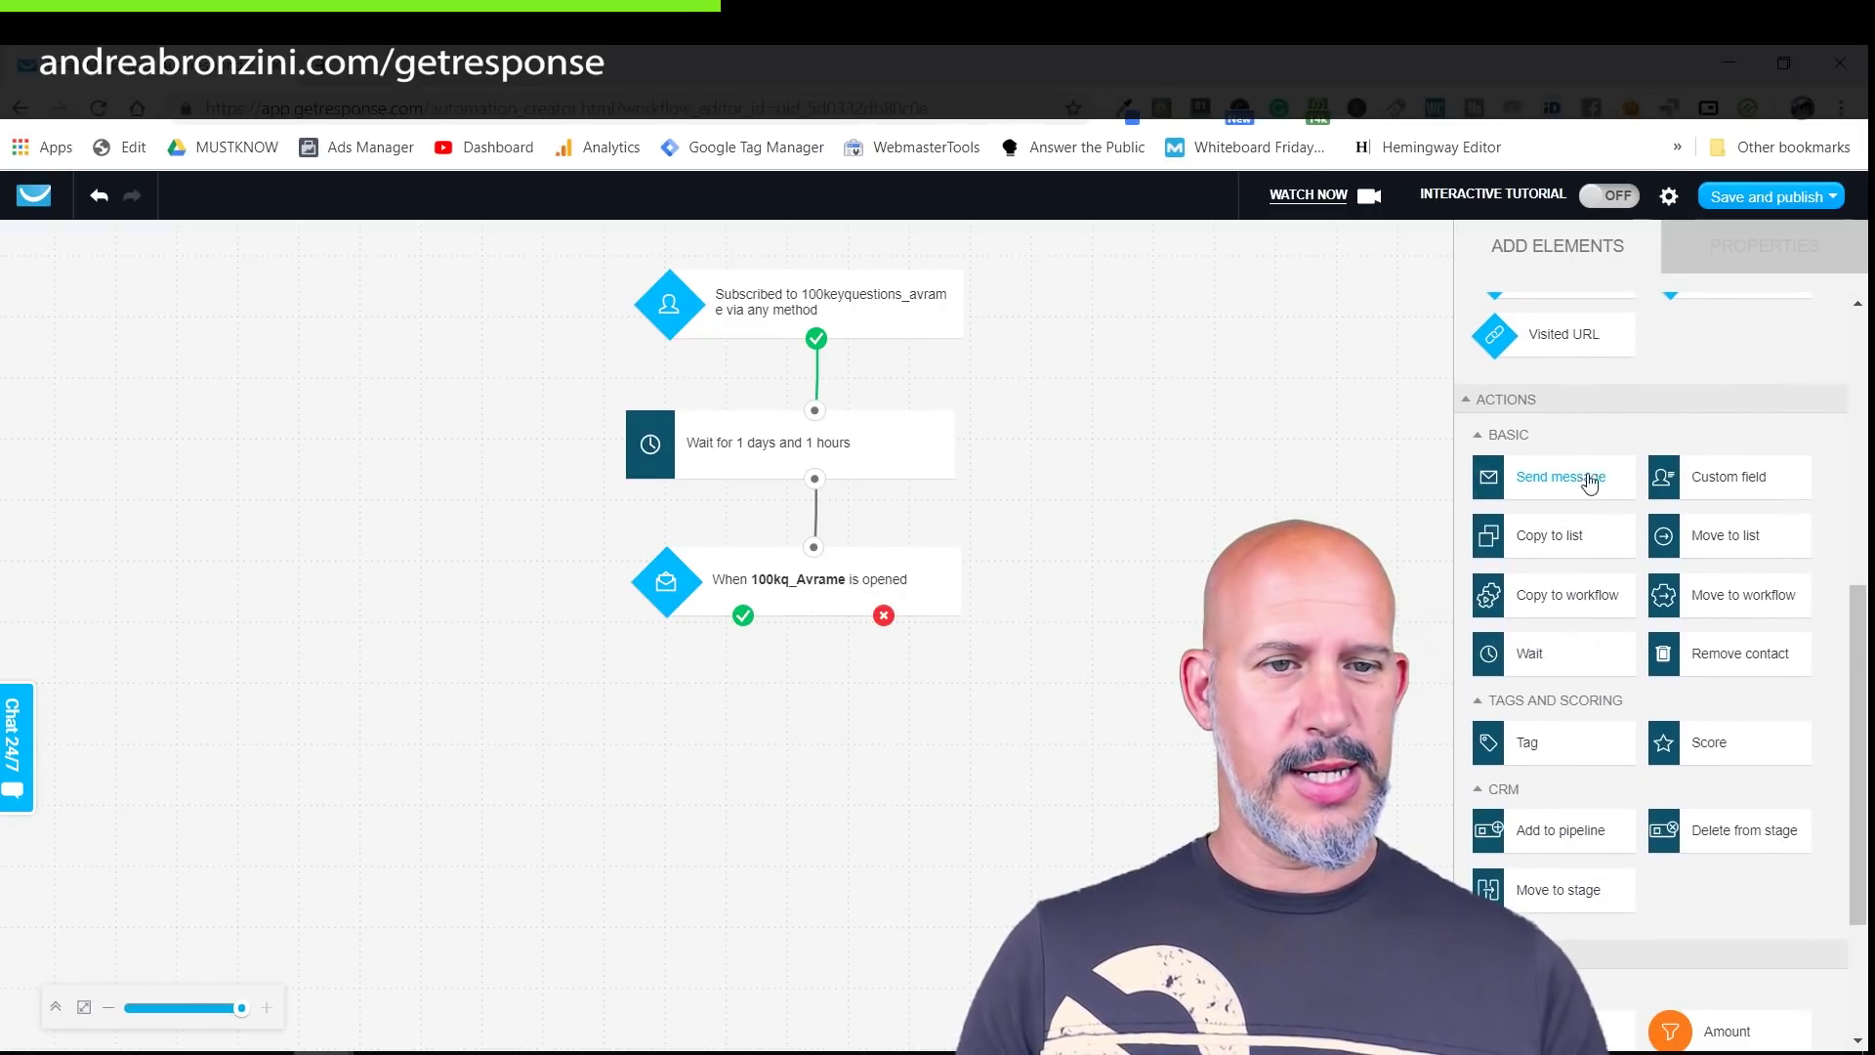
Step: Add a Link clicked? condition tracking the Google Drive link in autoresponder 100kq_Avrame
{"action": "scroll", "coordinate": [1718, 395], "scroll_direction": "up", "scroll_amount": 6}
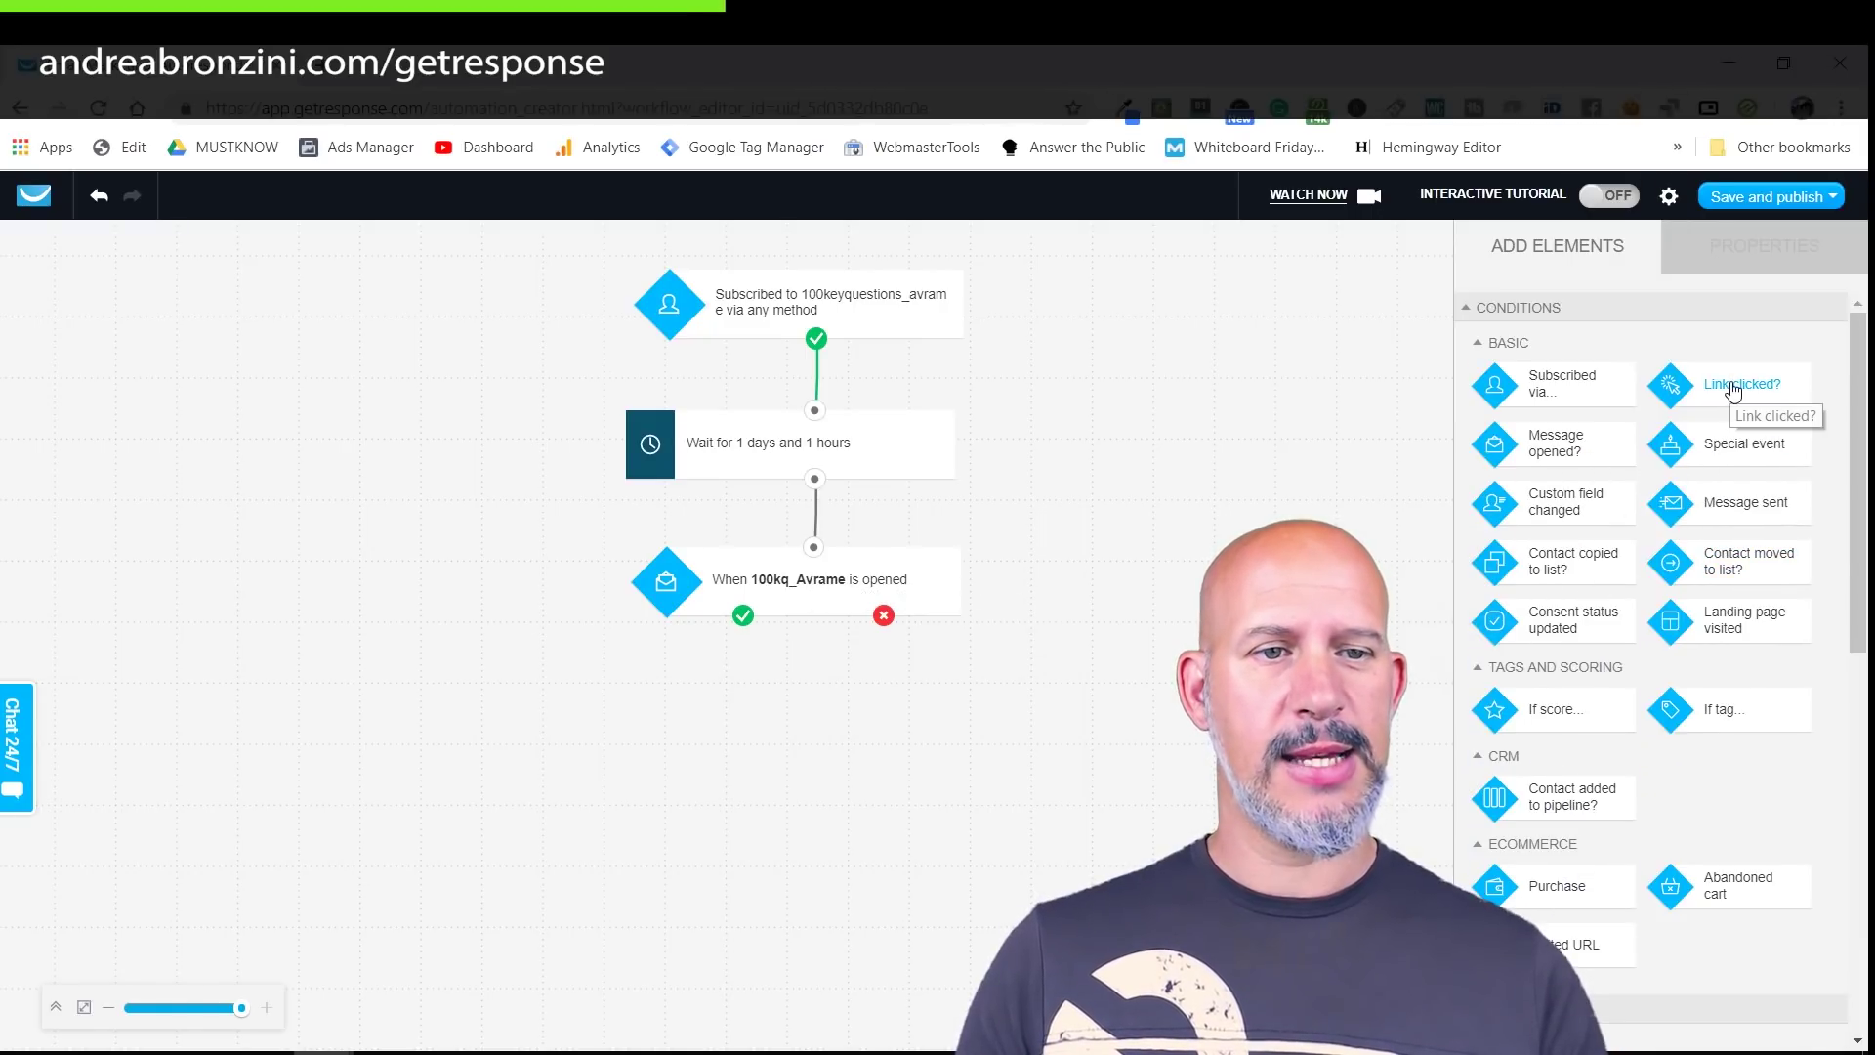
{"action": "left_click_drag", "start_coordinate": [1734, 391], "coordinate": [798, 682]}
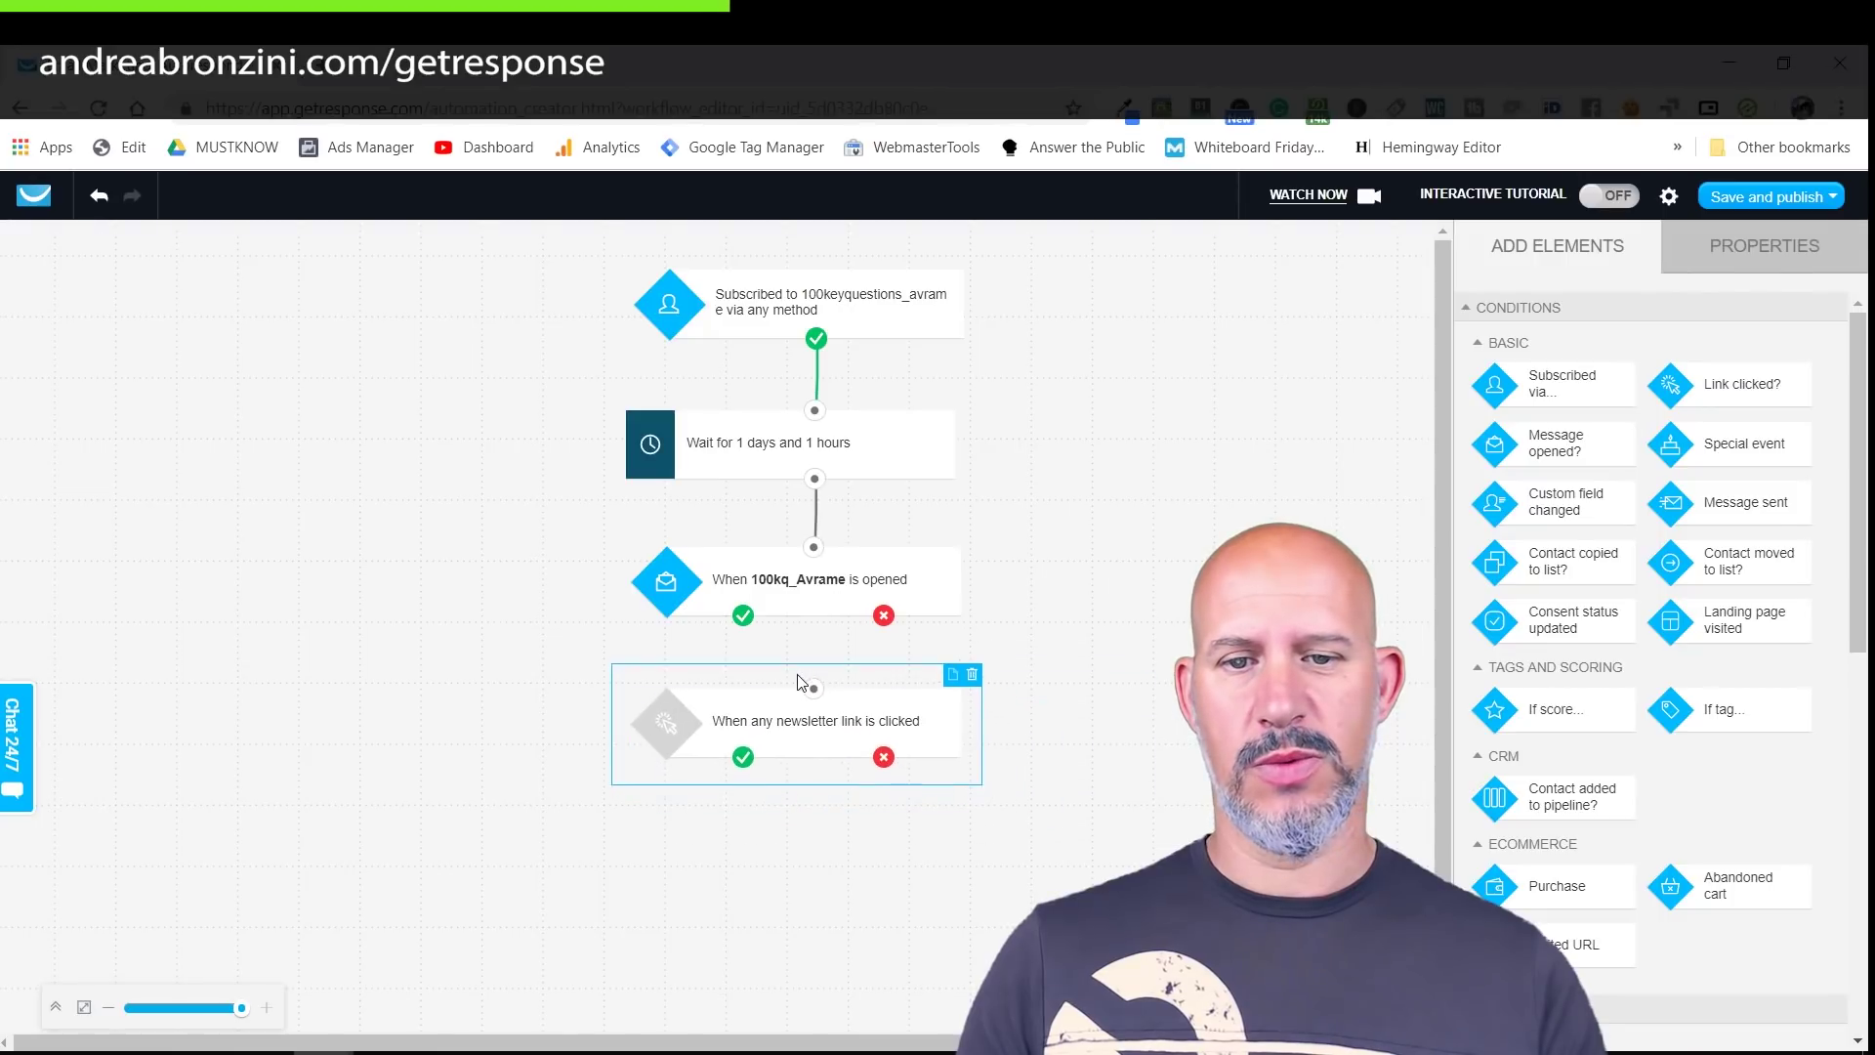
{"action": "left_click", "coordinate": [1550, 414]}
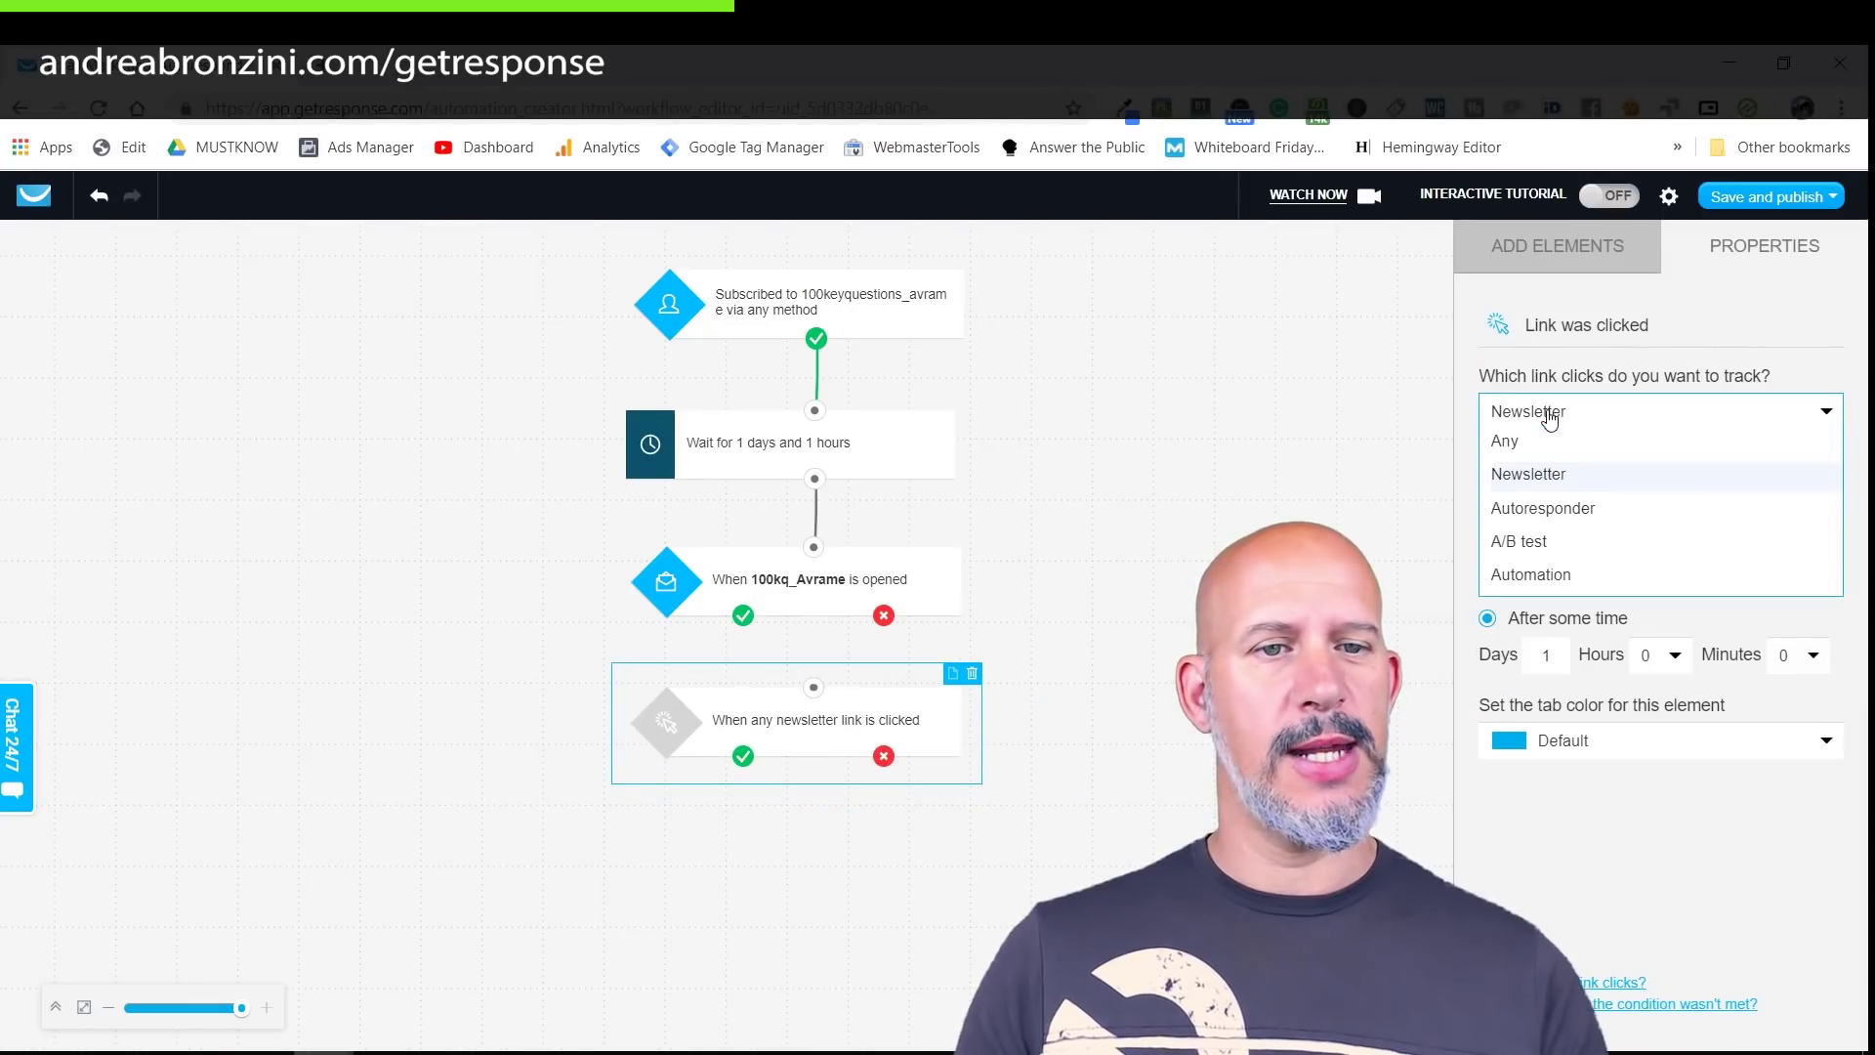
{"action": "left_click", "coordinate": [1541, 508]}
{"action": "left_click", "coordinate": [1559, 465]}
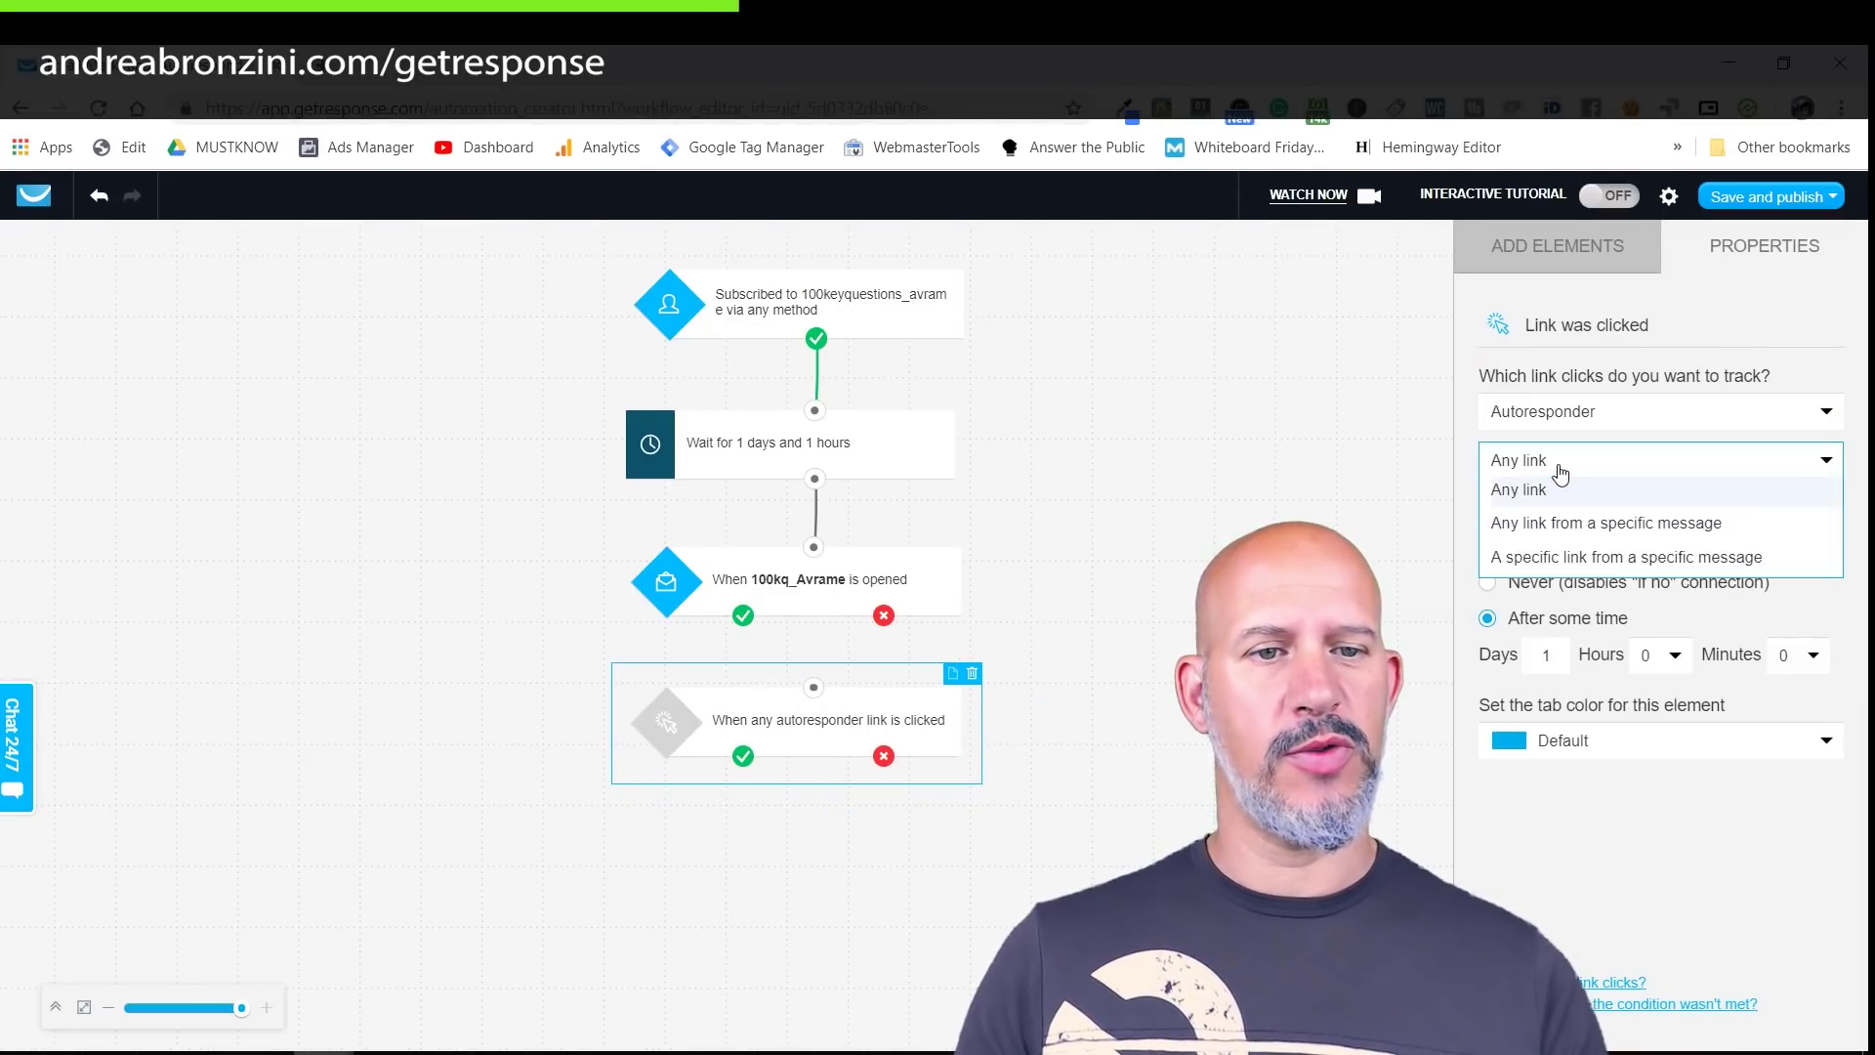
{"action": "left_click", "coordinate": [1551, 525]}
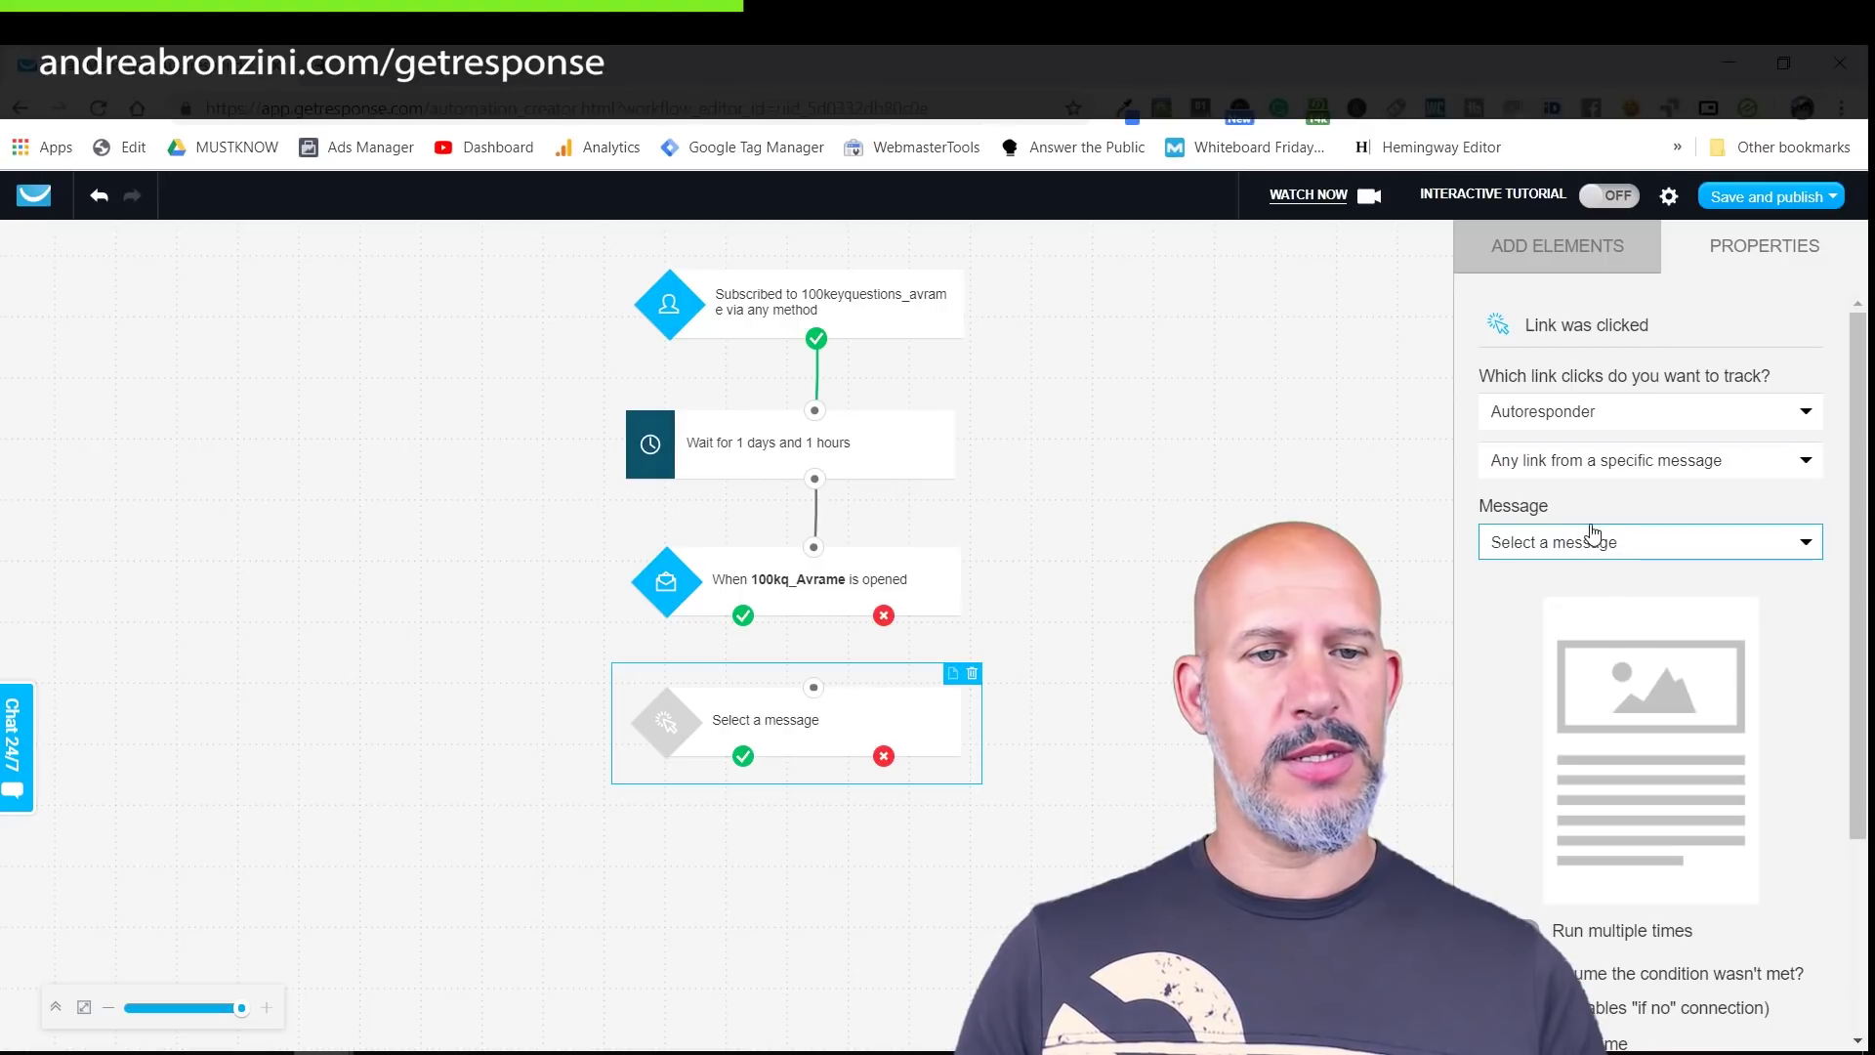
{"action": "left_click", "coordinate": [1612, 460]}
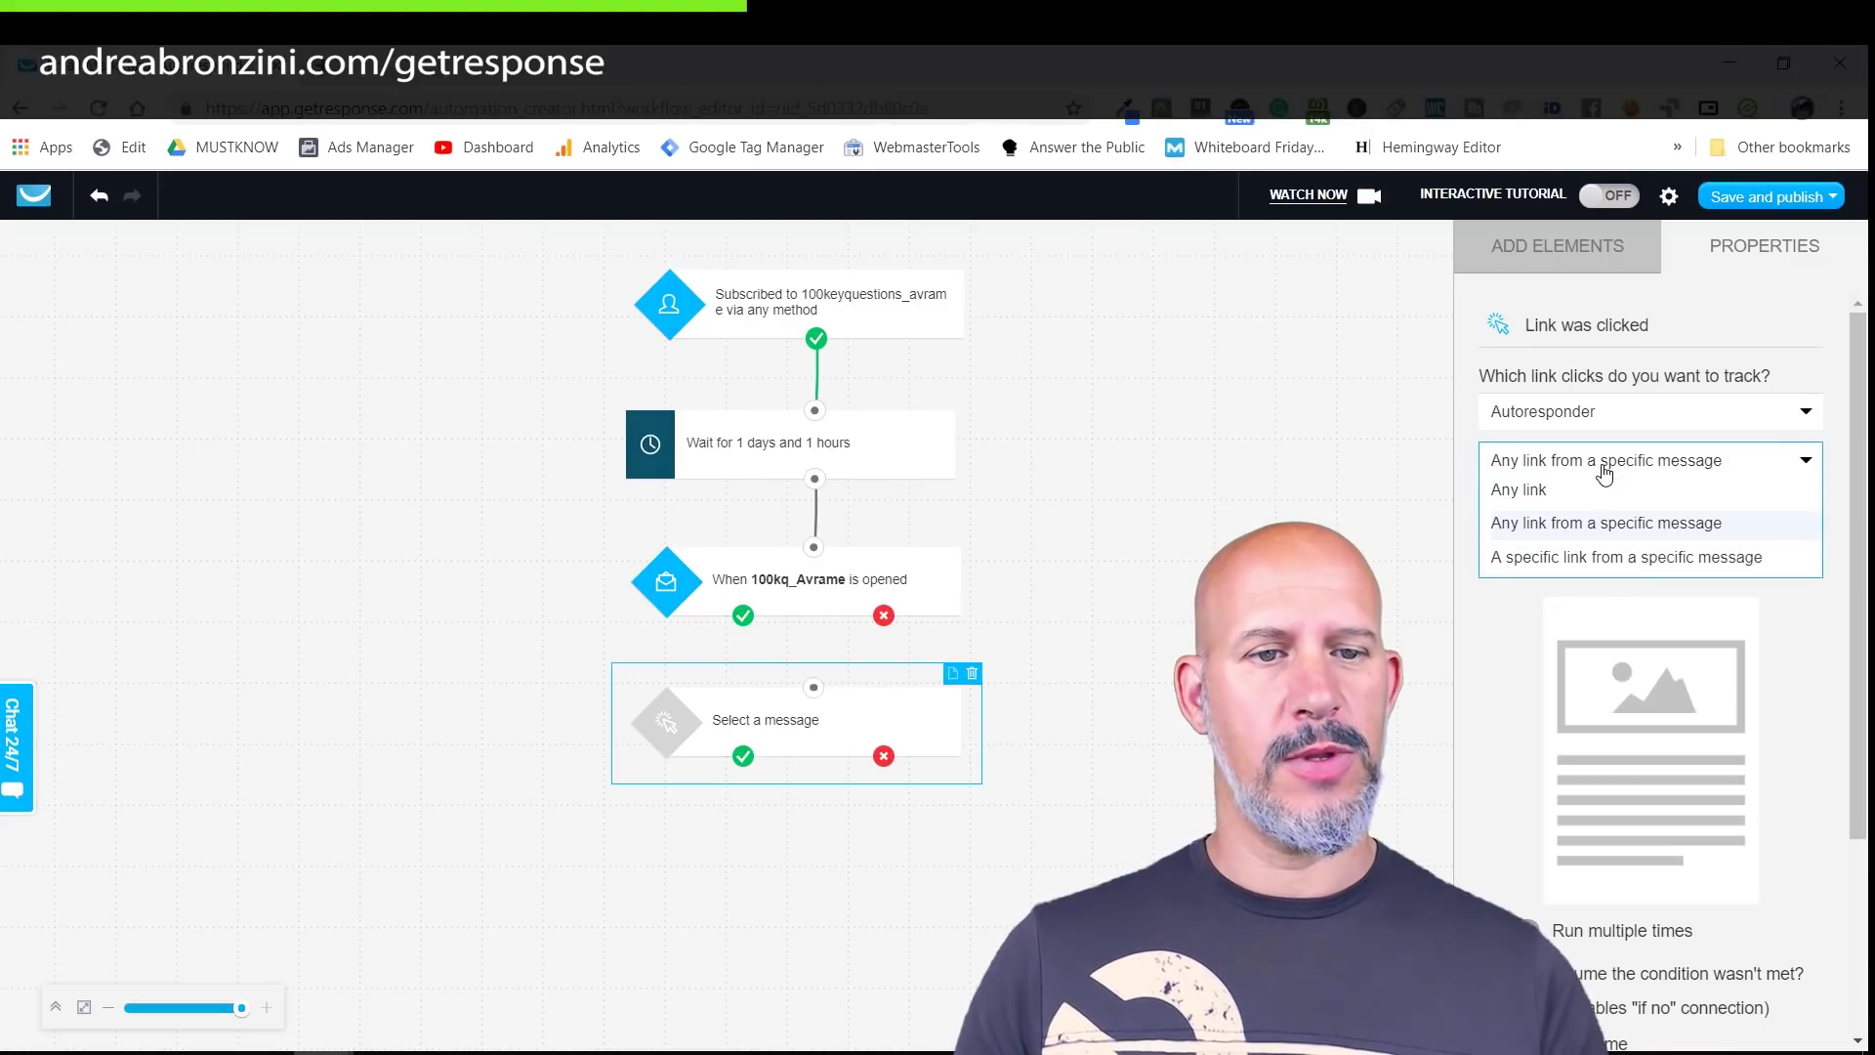
{"action": "left_click", "coordinate": [1568, 556]}
{"action": "left_click", "coordinate": [1574, 543]}
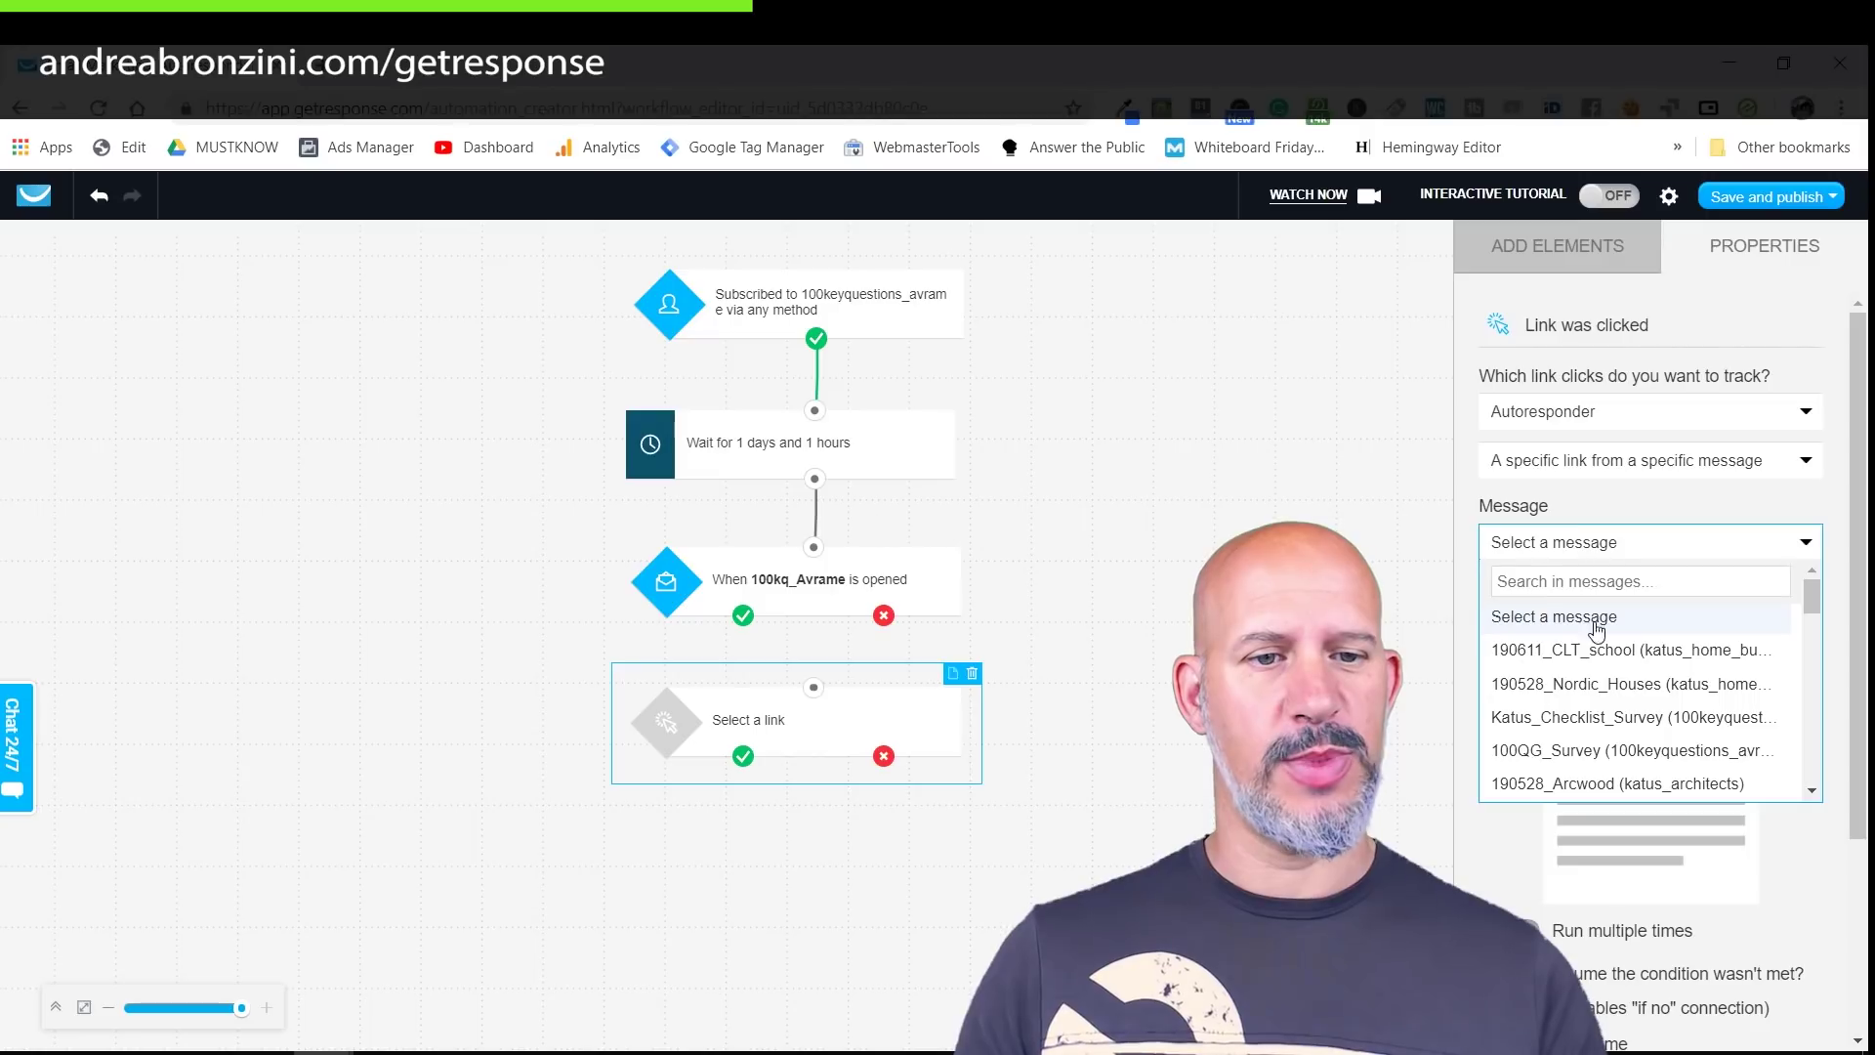
{"action": "left_click", "coordinate": [1573, 717]}
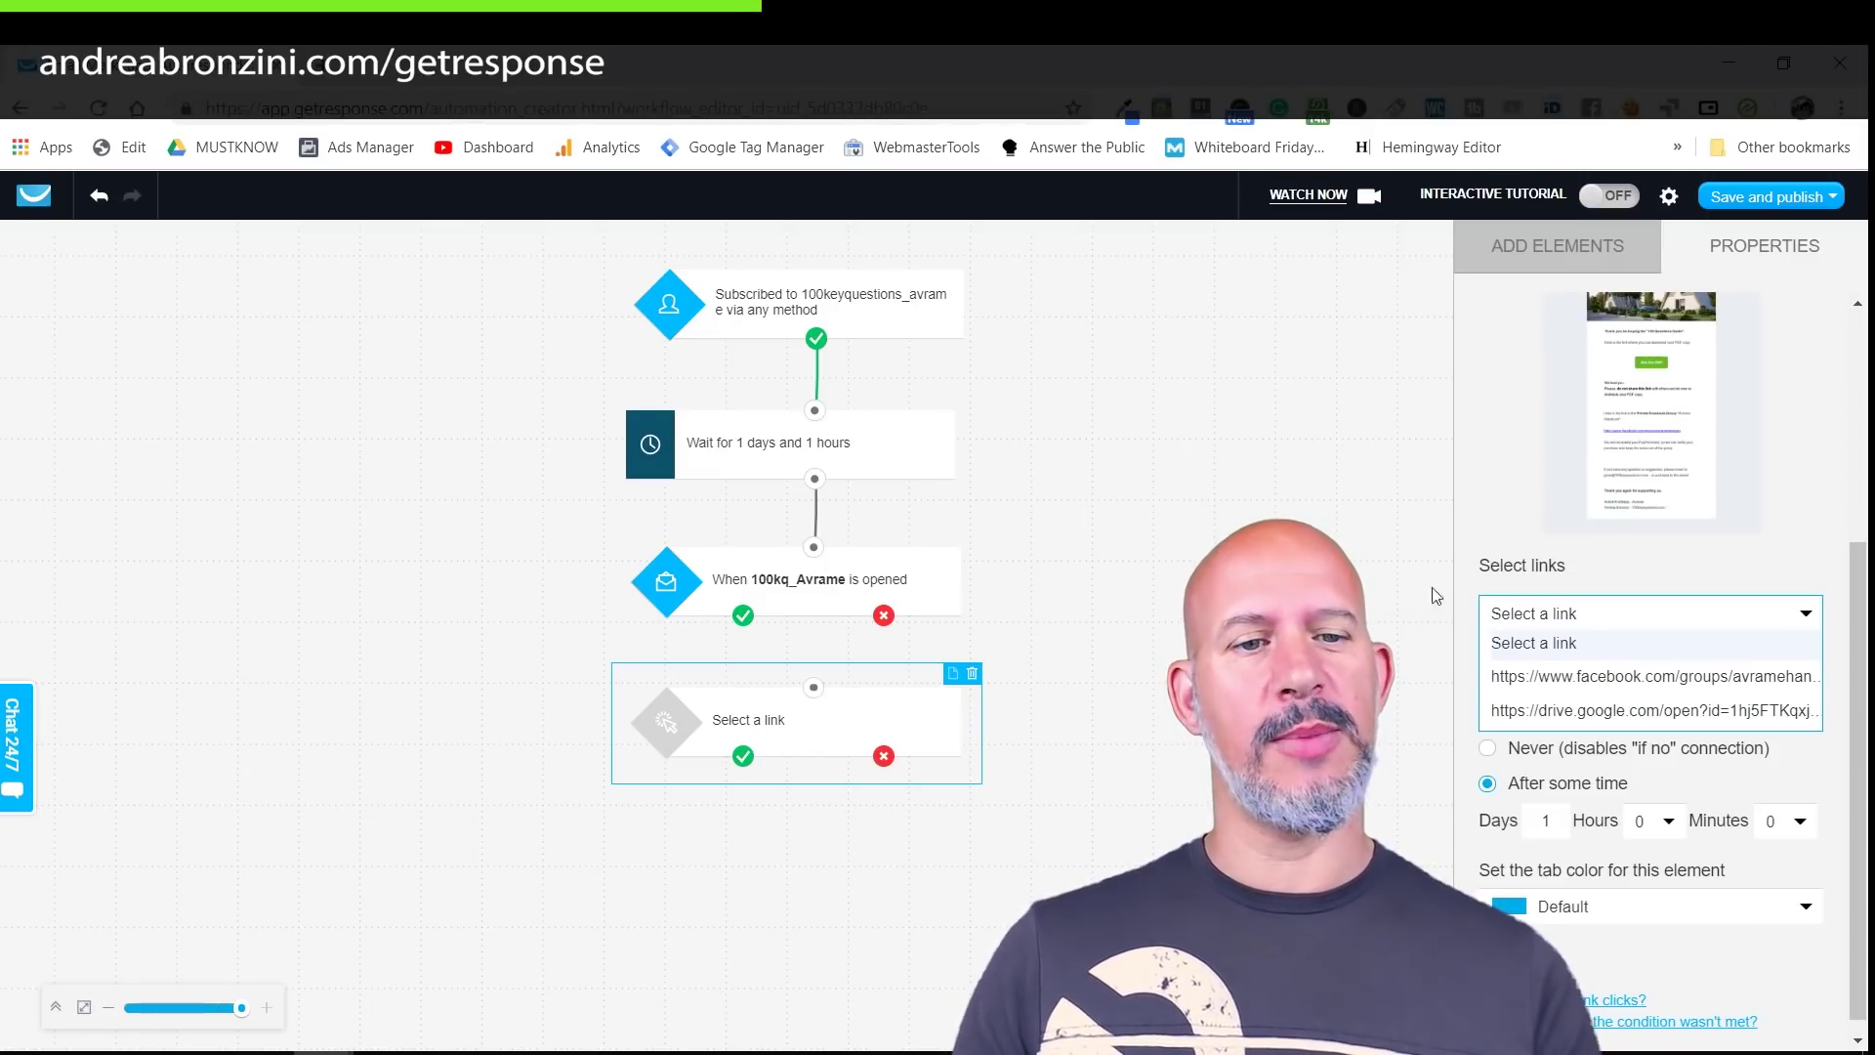
{"action": "left_click", "coordinate": [1489, 710]}
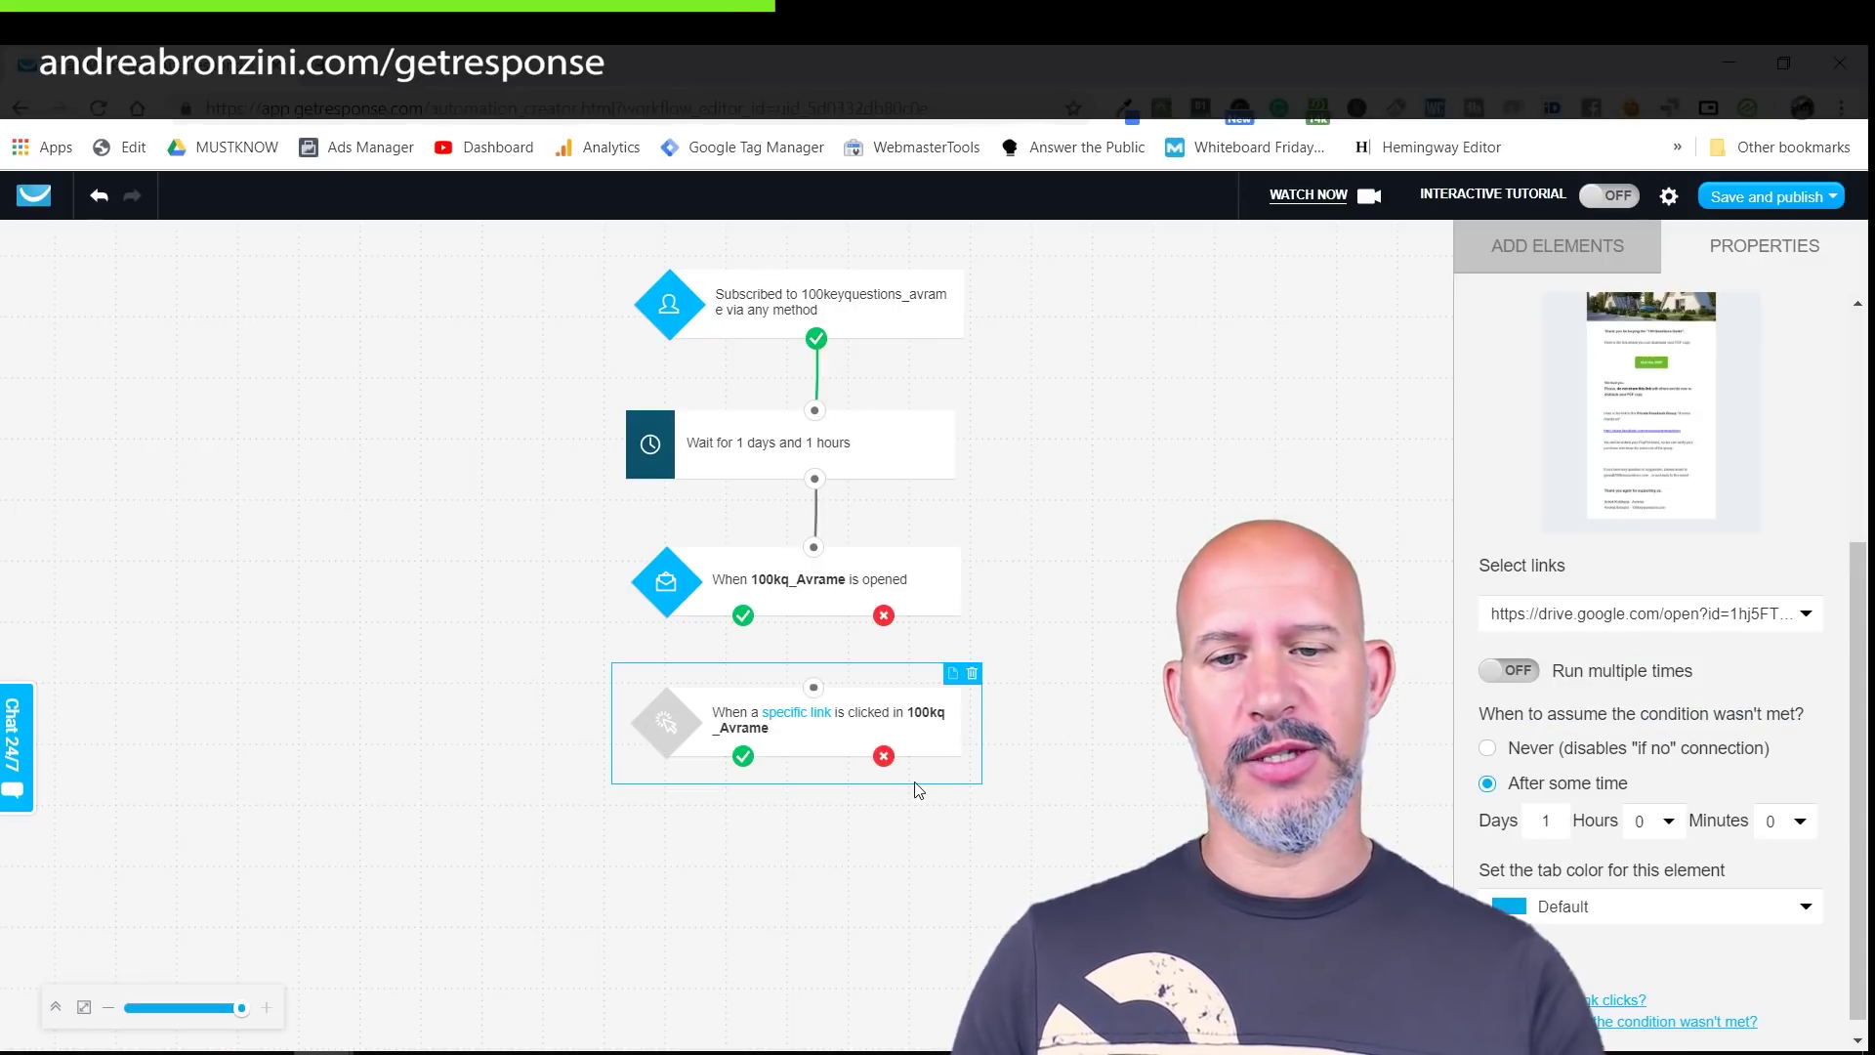
Step: Delete the message-opened condition and connect Wait to the link-clicked condition
{"action": "left_click", "coordinate": [808, 583]}
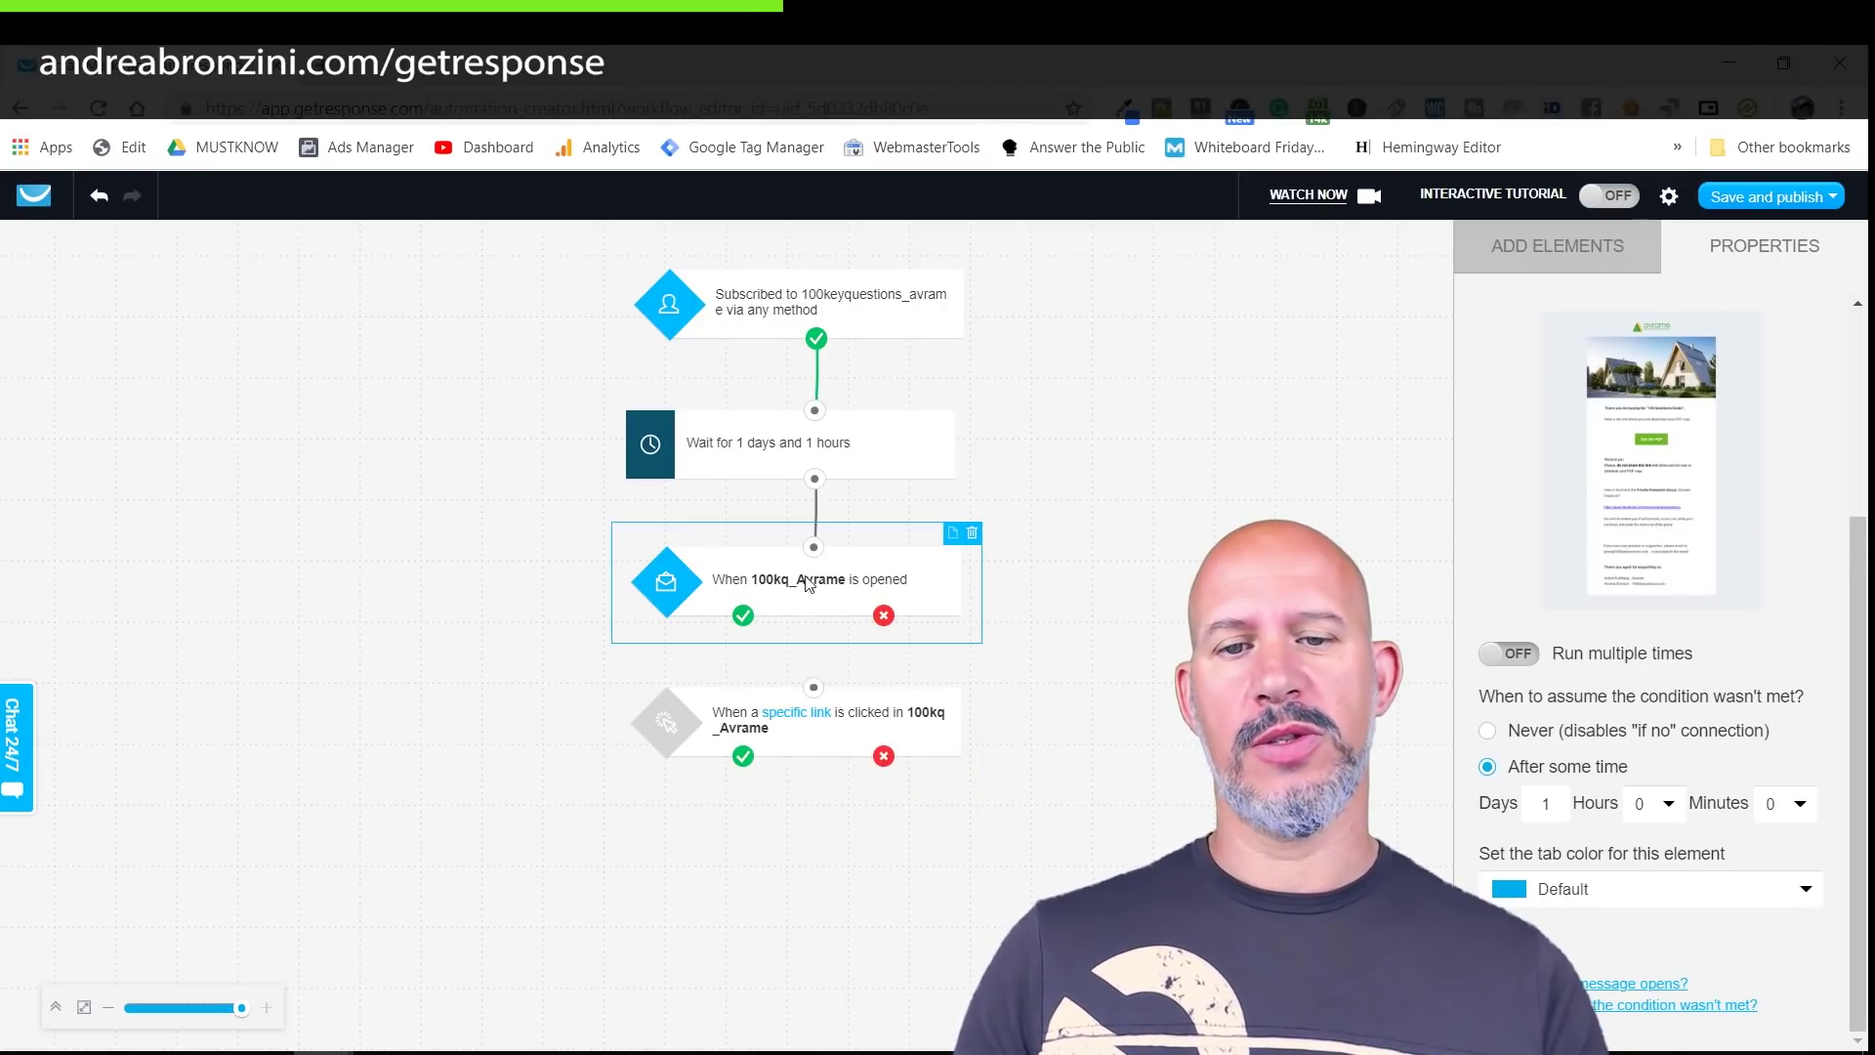
{"action": "left_click", "coordinate": [972, 533]}
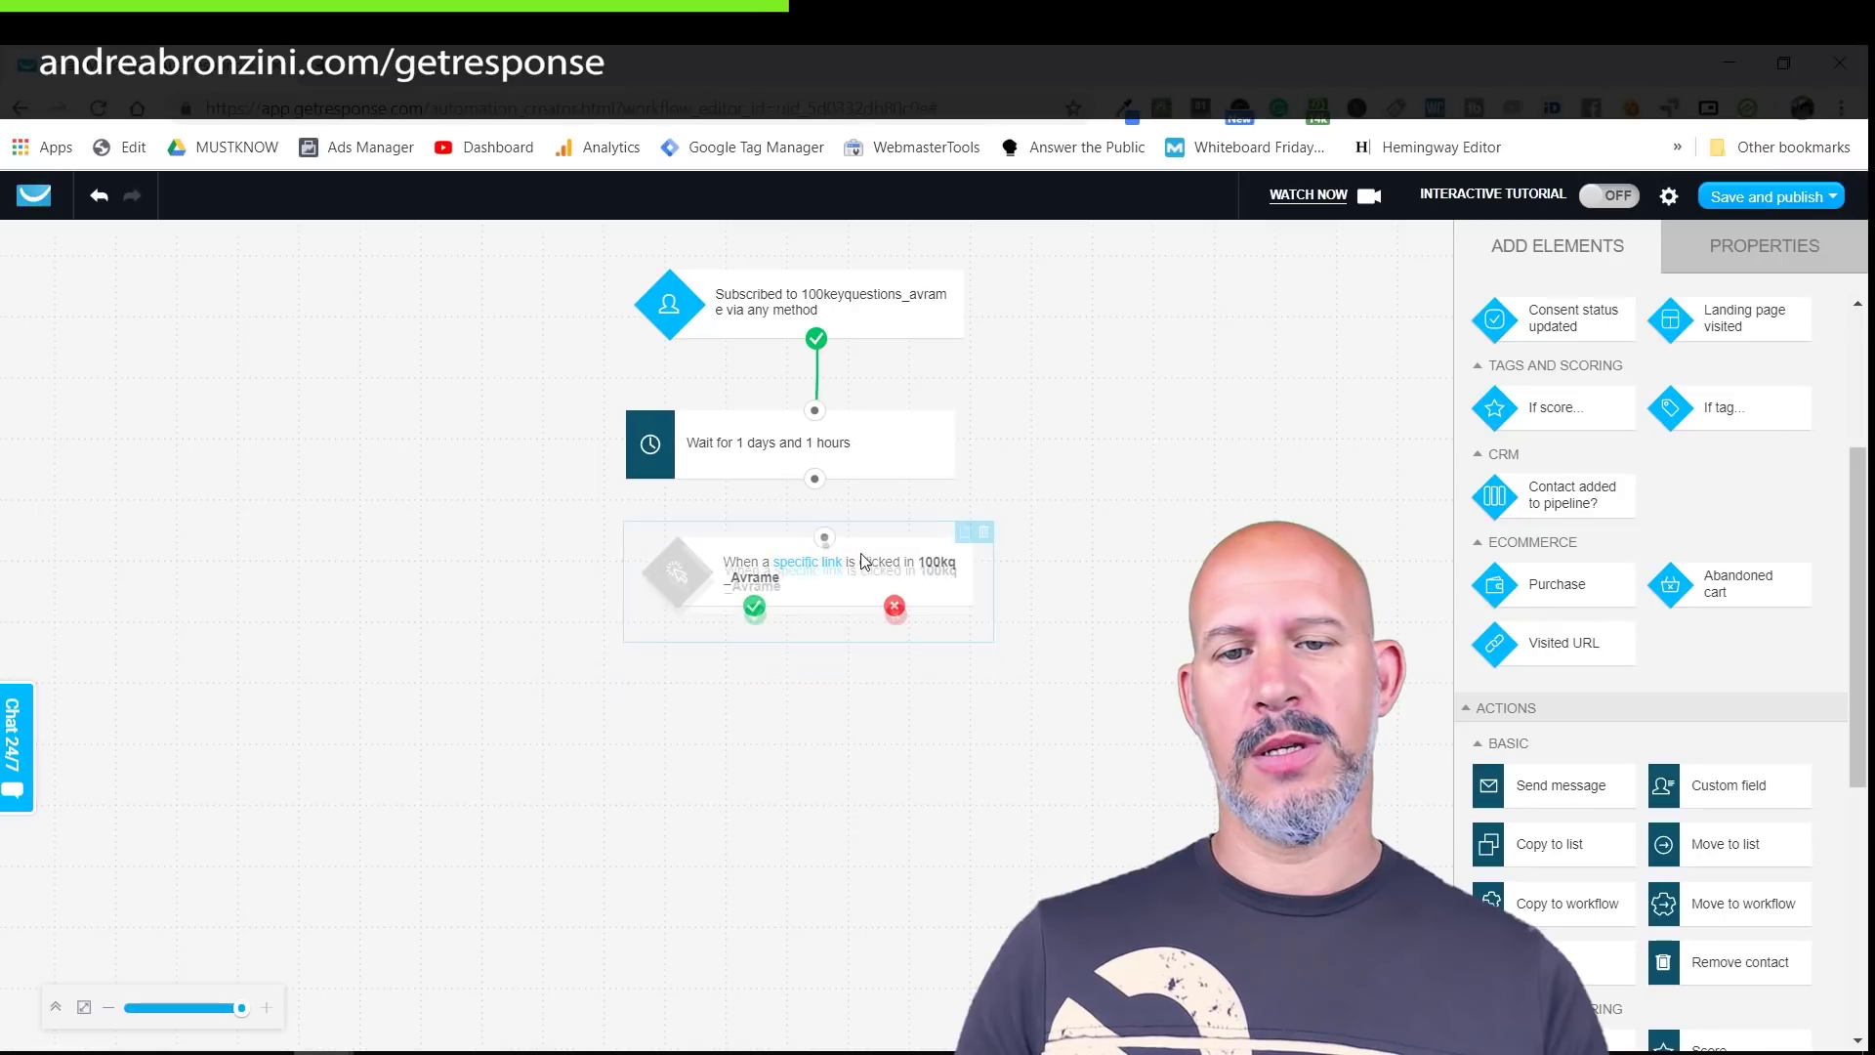
{"action": "left_click", "coordinate": [848, 549]}
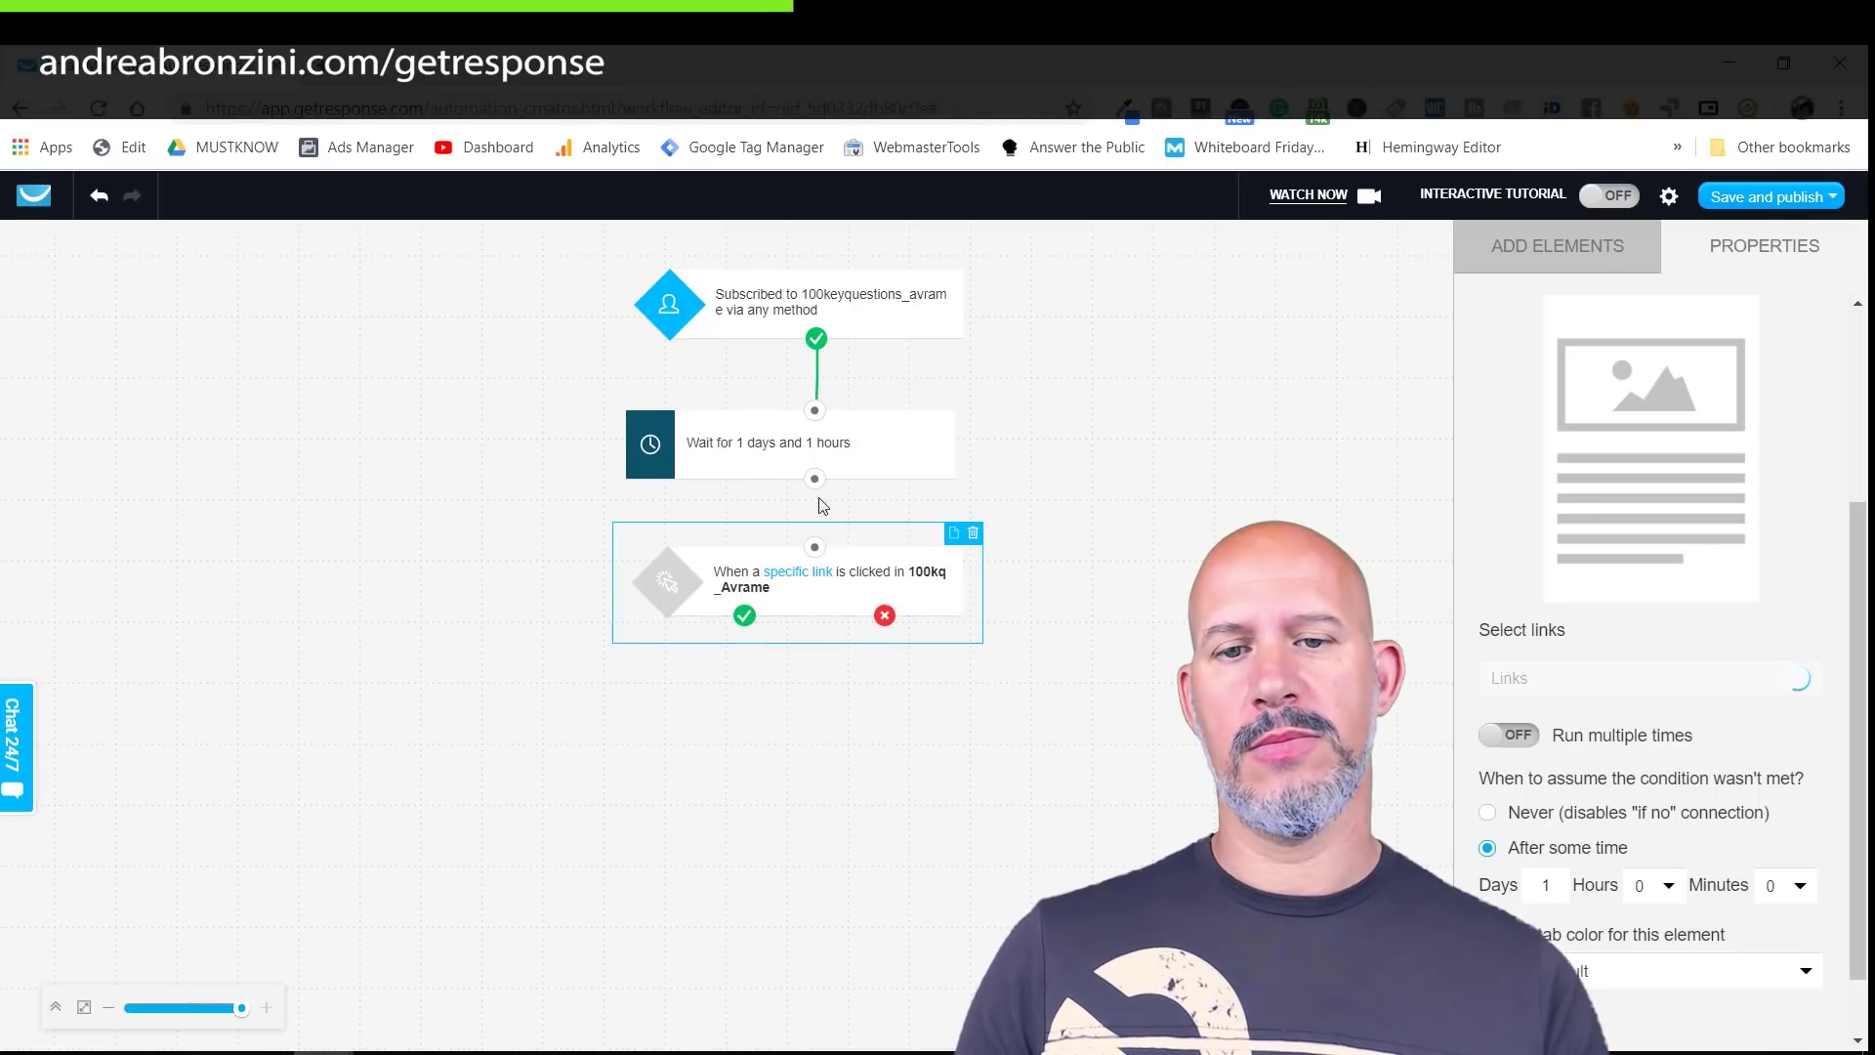
{"action": "left_click_drag", "start_coordinate": [816, 487], "coordinate": [815, 547]}
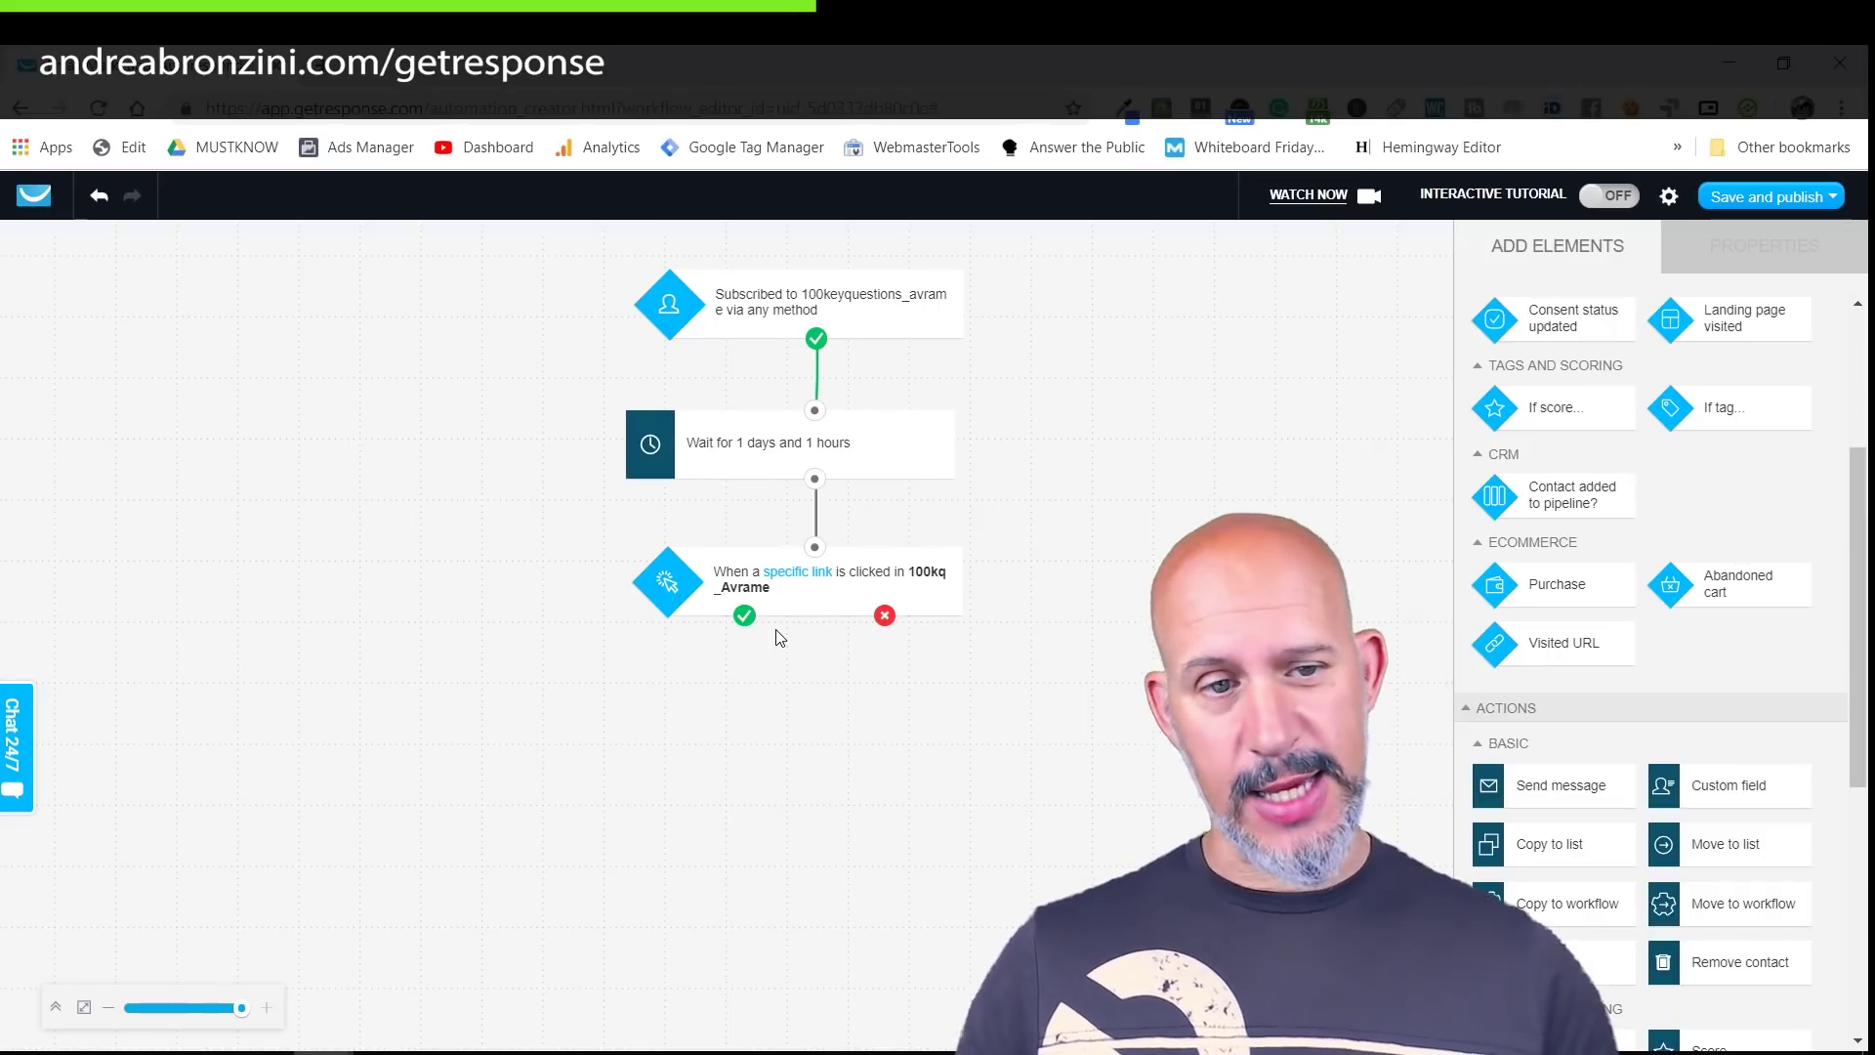
{"action": "scroll", "coordinate": [1791, 586], "scroll_direction": "down", "scroll_amount": 2}
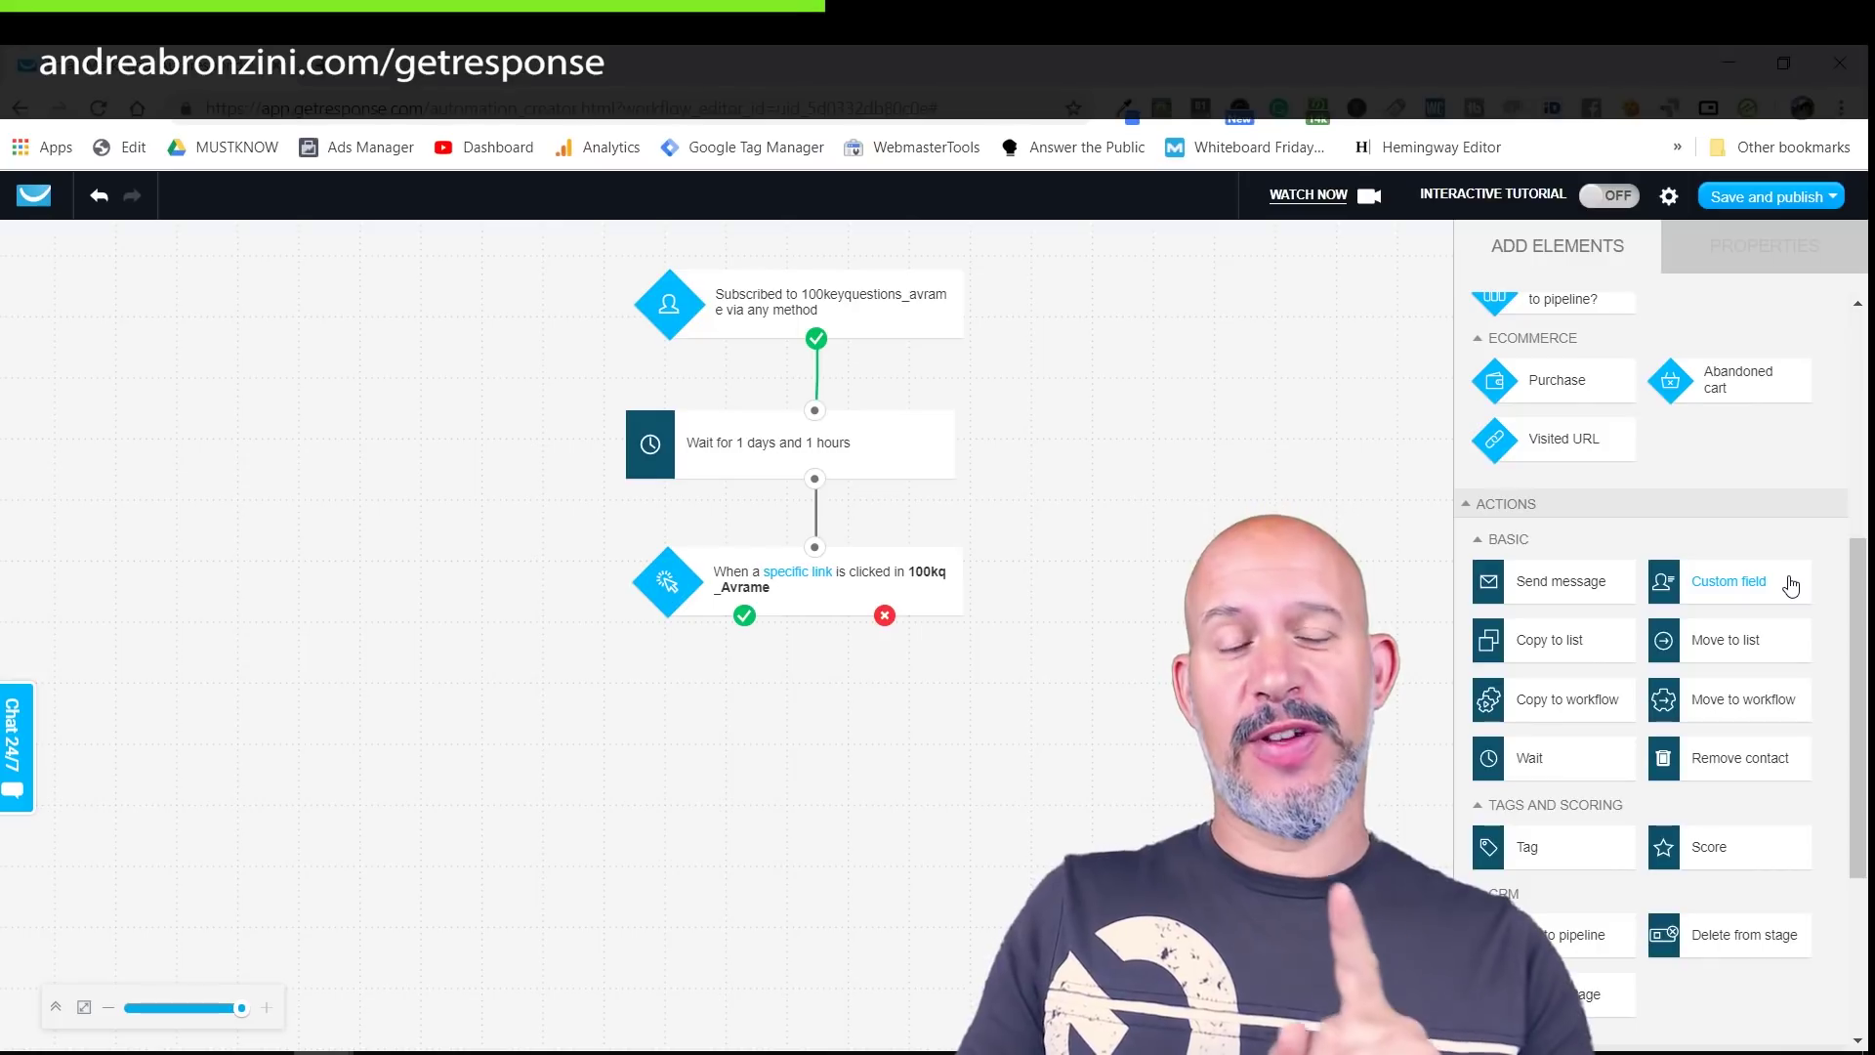
Step: Add a Send message step on the link-clicked condition's no branch
{"action": "left_click_drag", "start_coordinate": [1561, 581], "coordinate": [918, 727]}
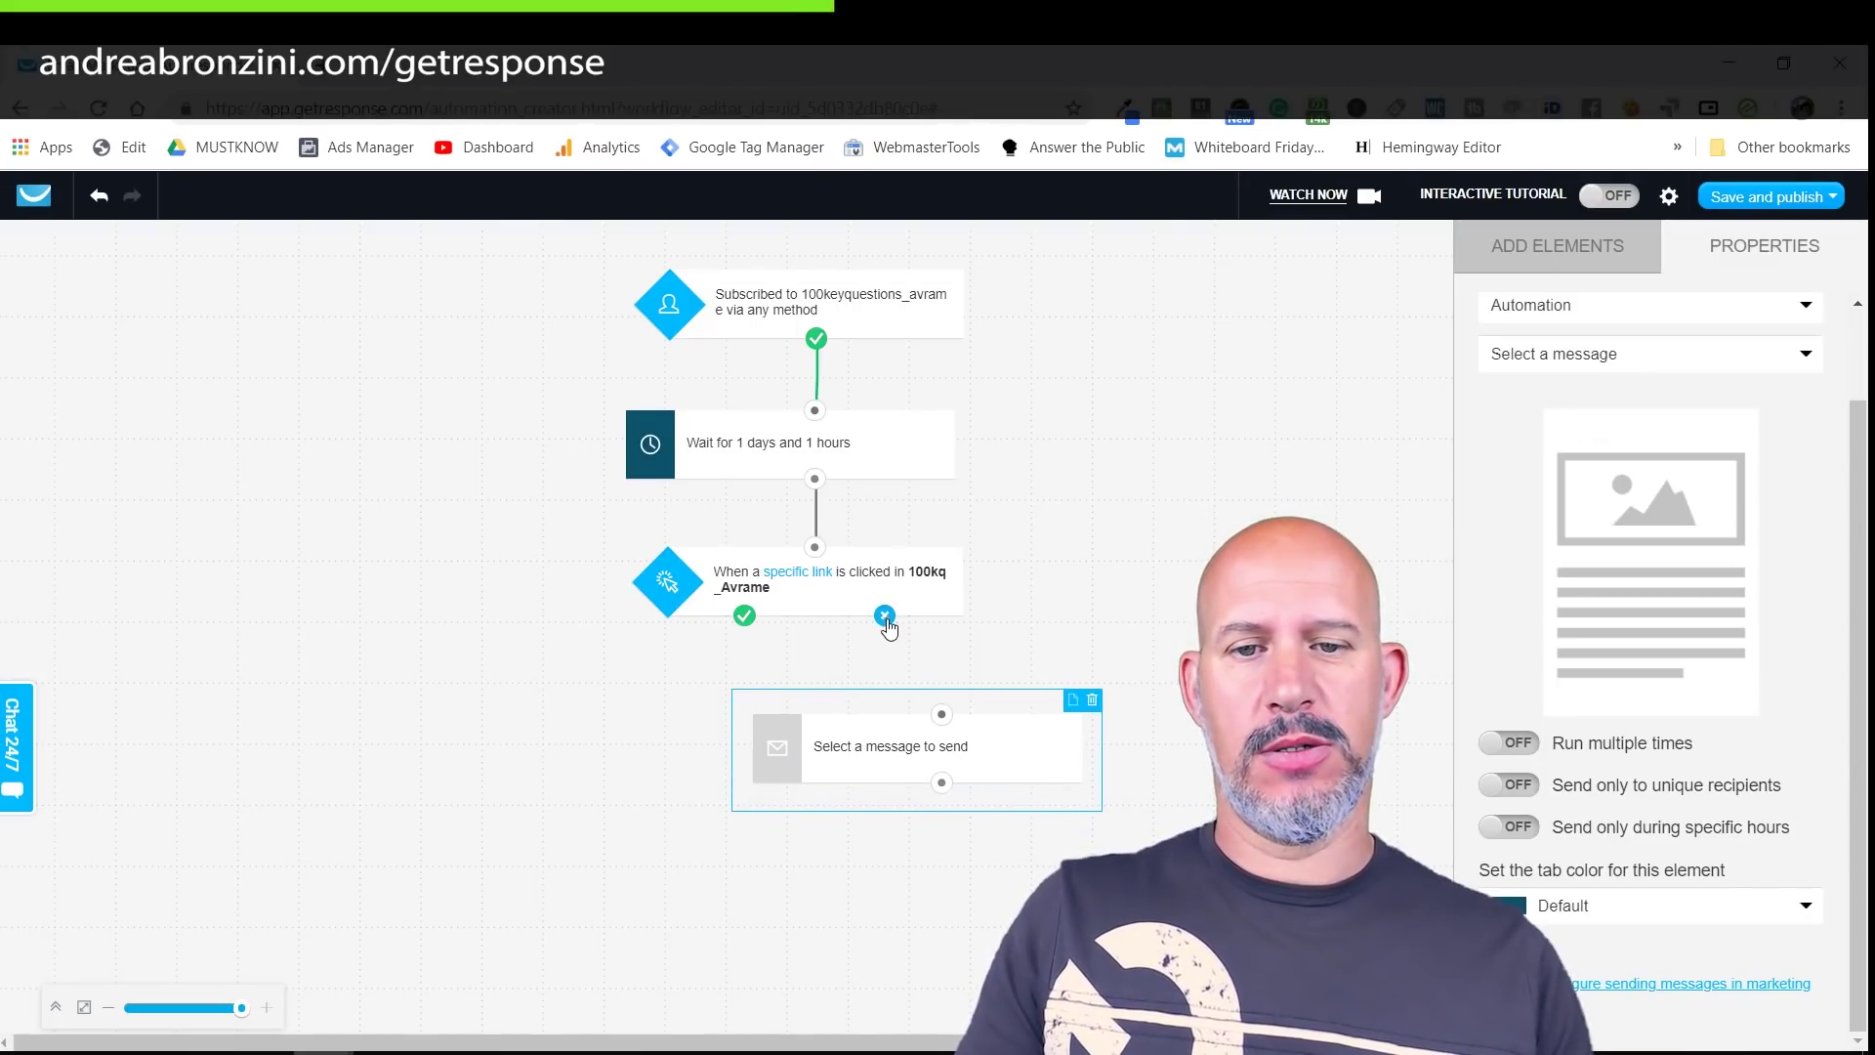
{"action": "left_click_drag", "start_coordinate": [884, 615], "coordinate": [929, 765]}
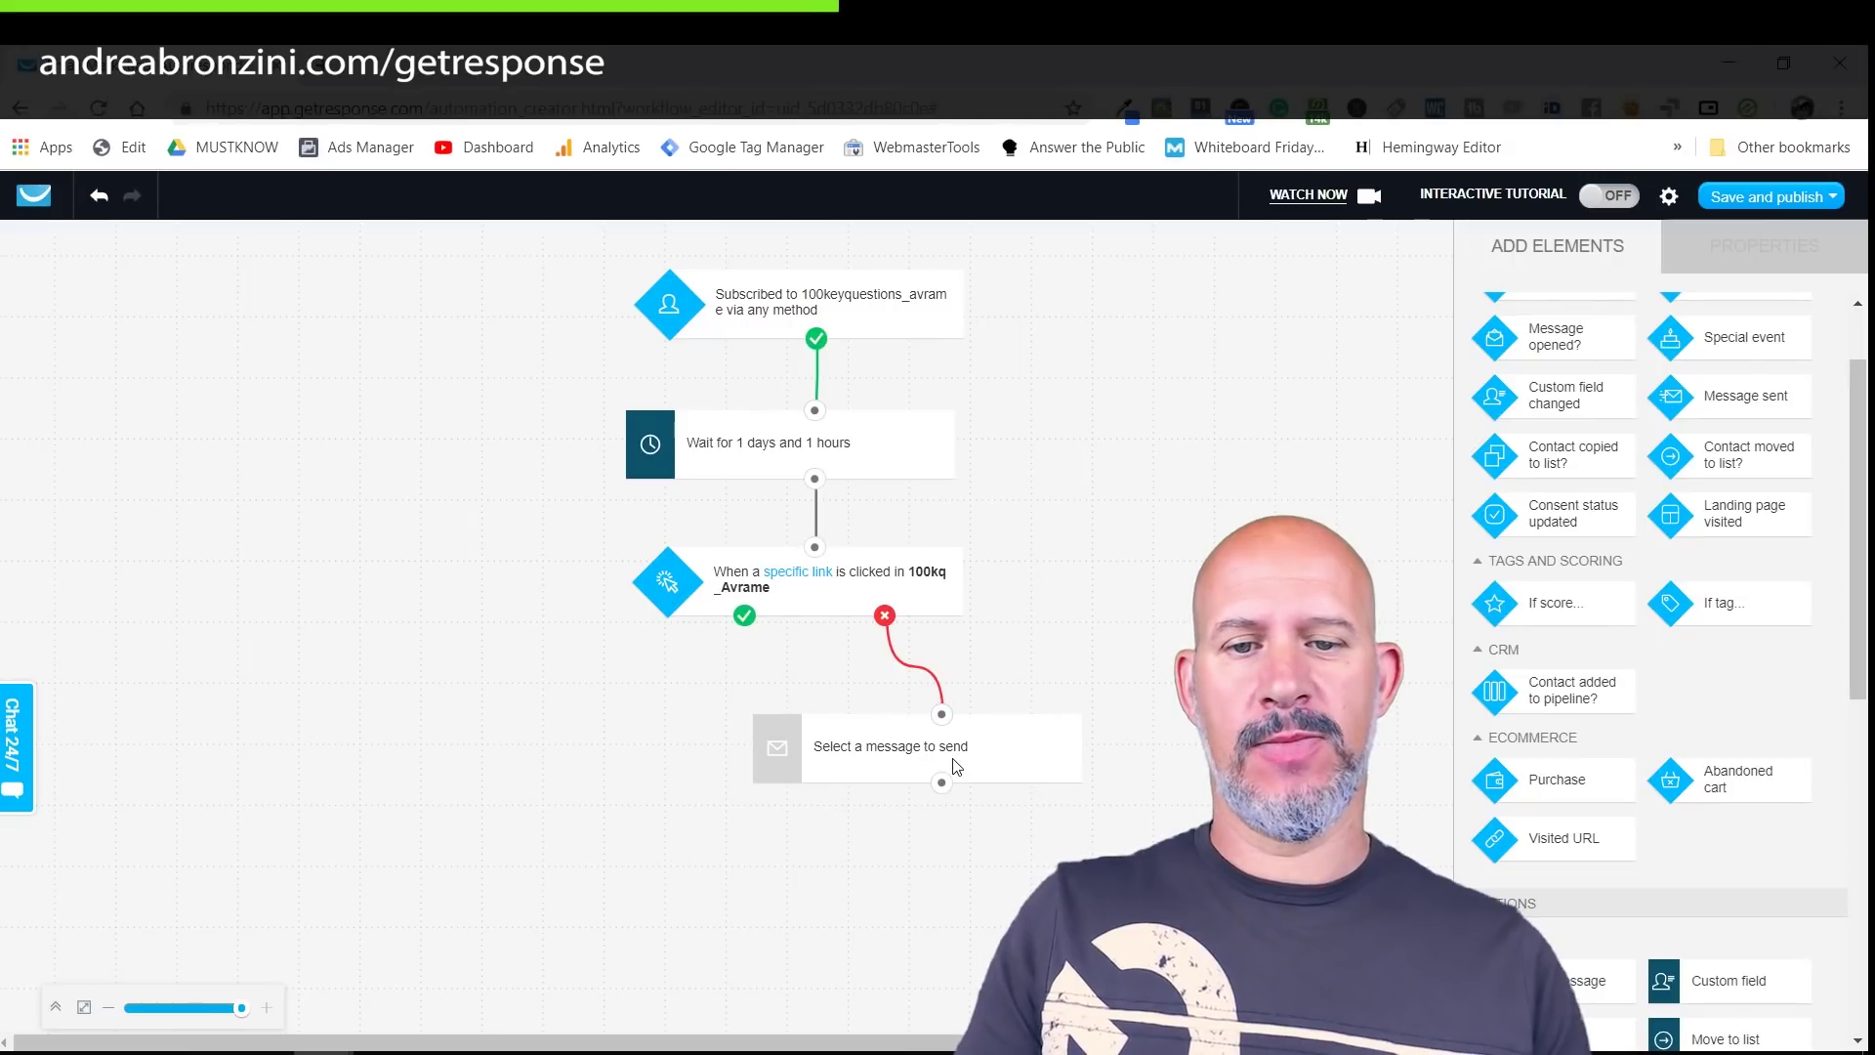
{"action": "left_click", "coordinate": [961, 757]}
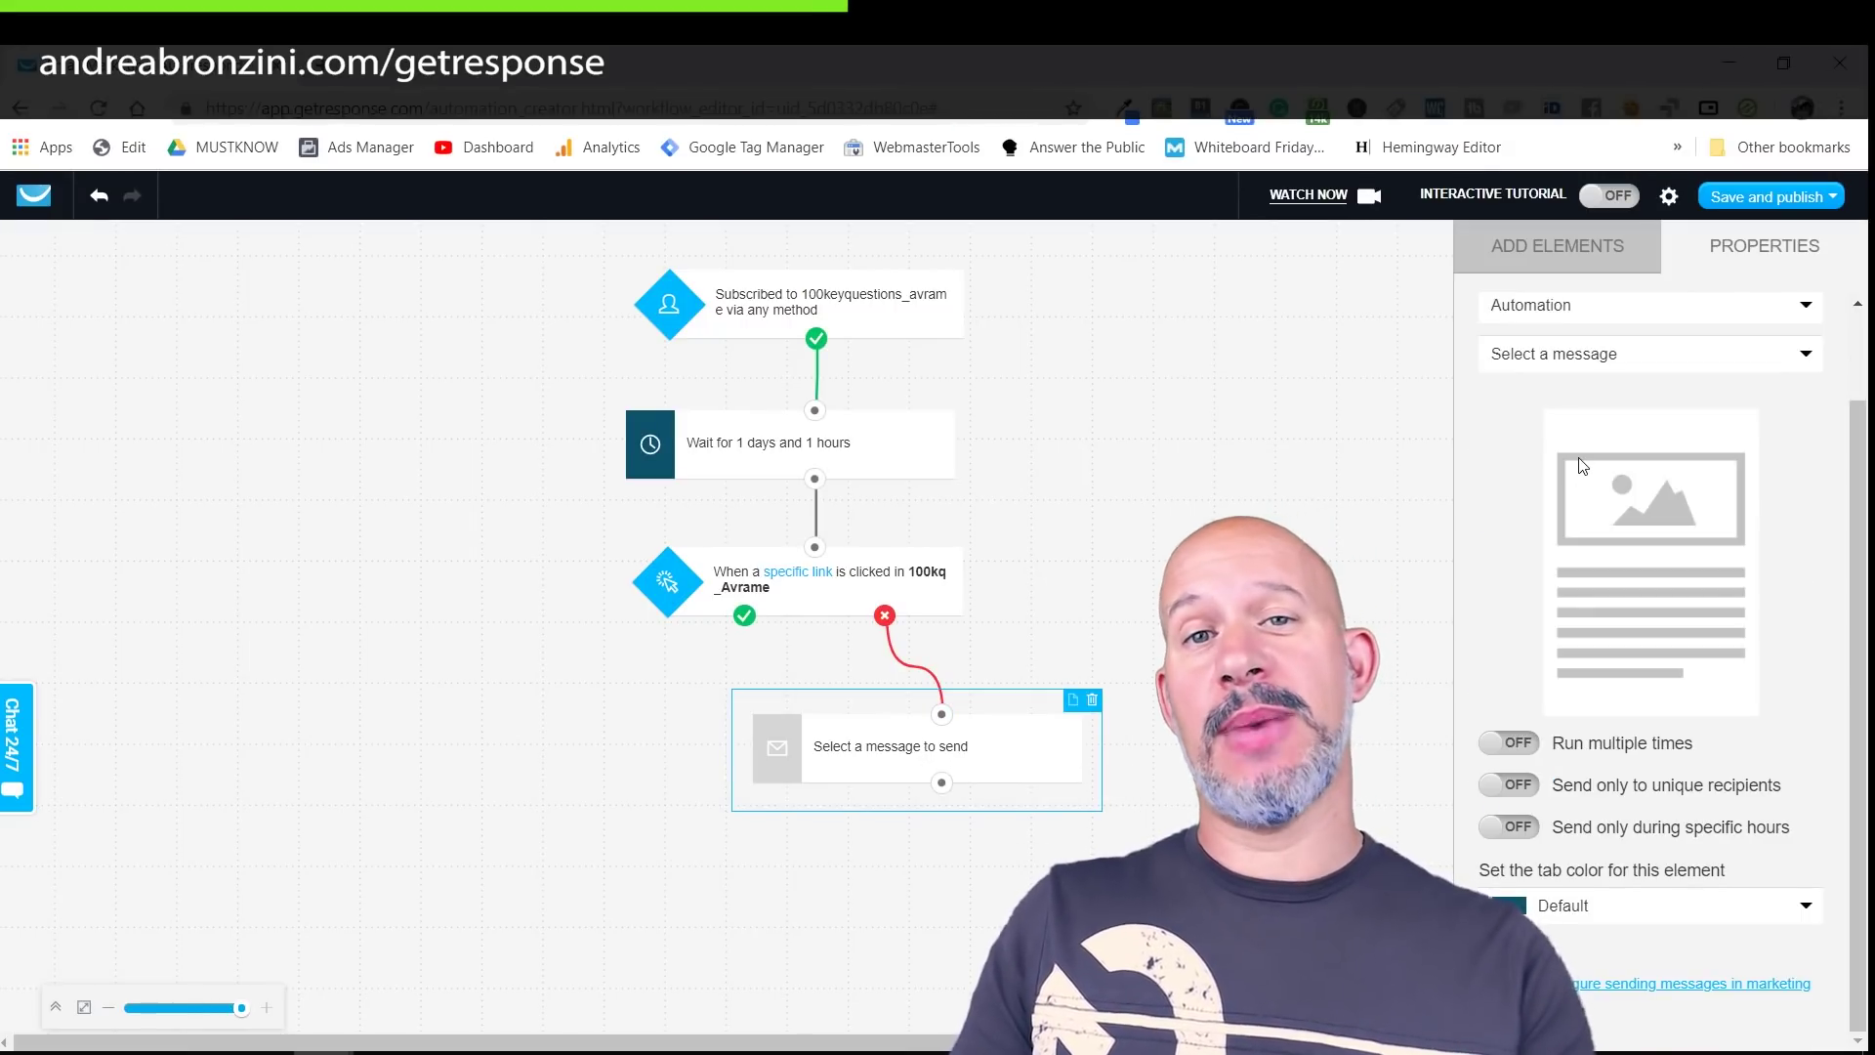
{"action": "left_click", "coordinate": [1553, 359]}
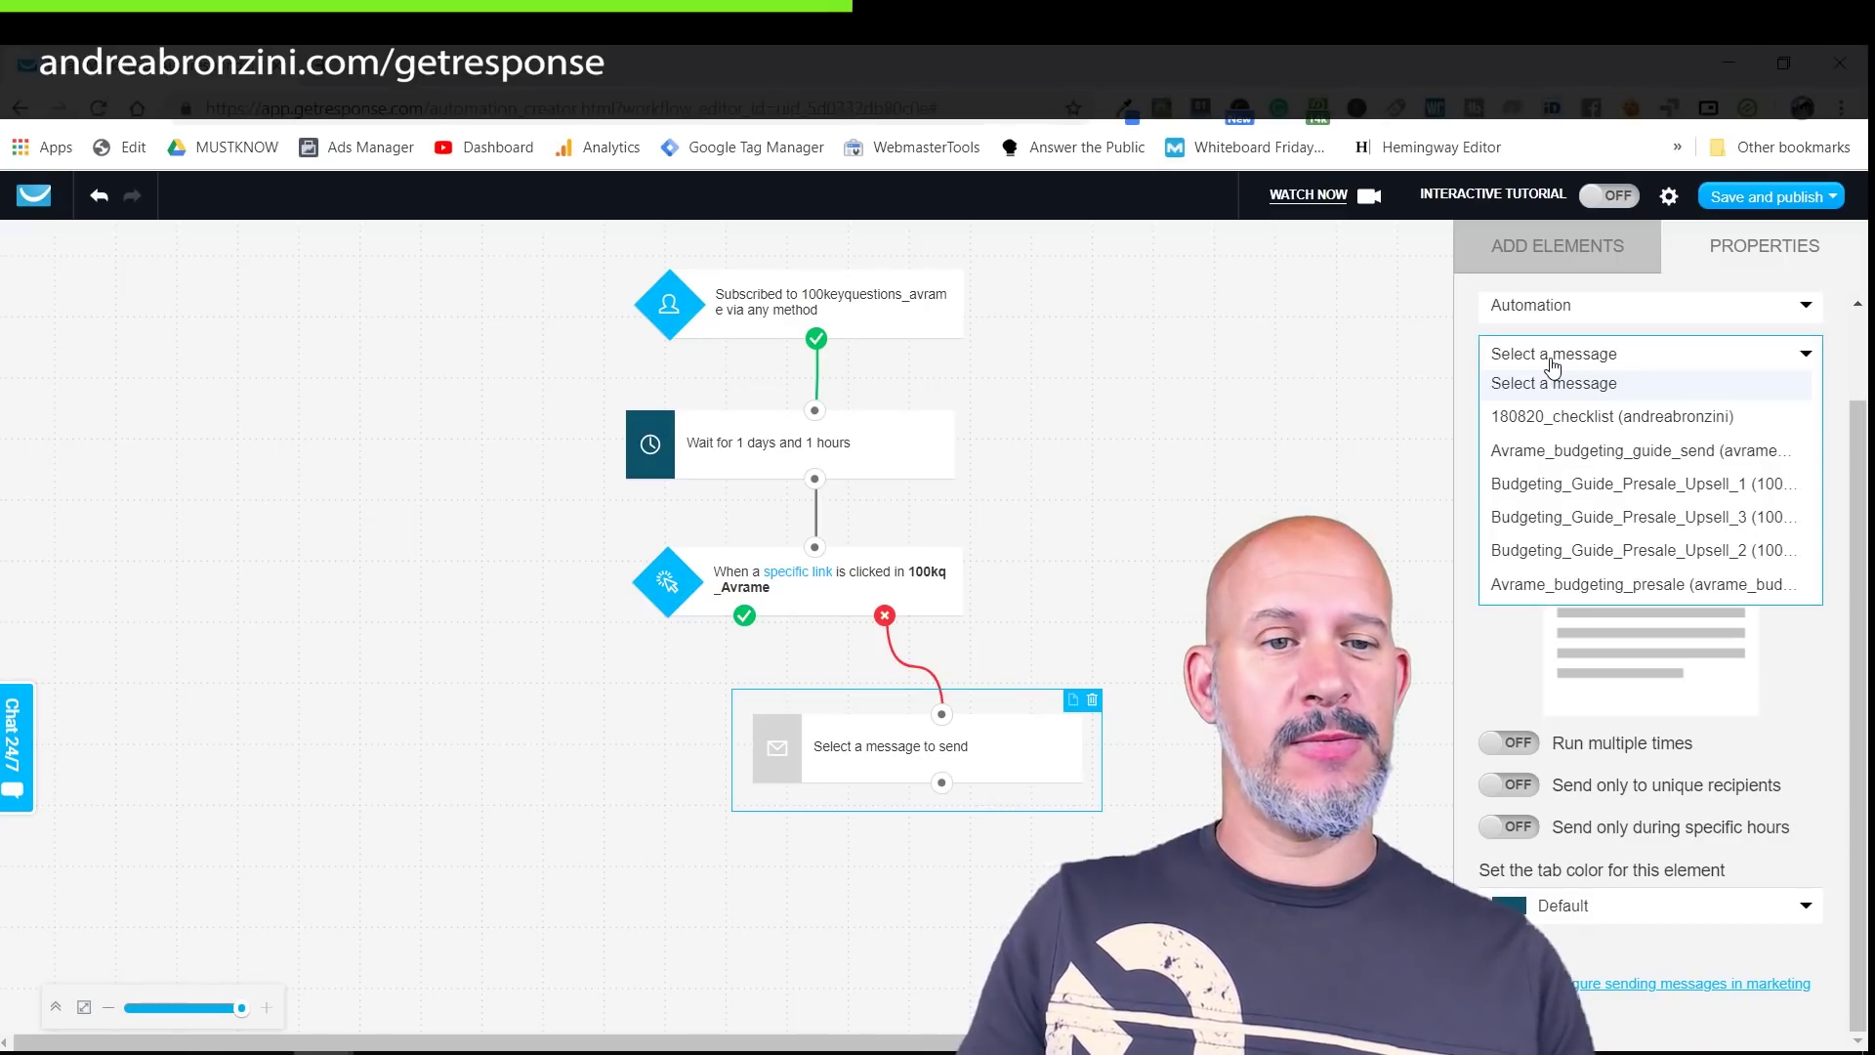
{"action": "left_click", "coordinate": [1540, 315]}
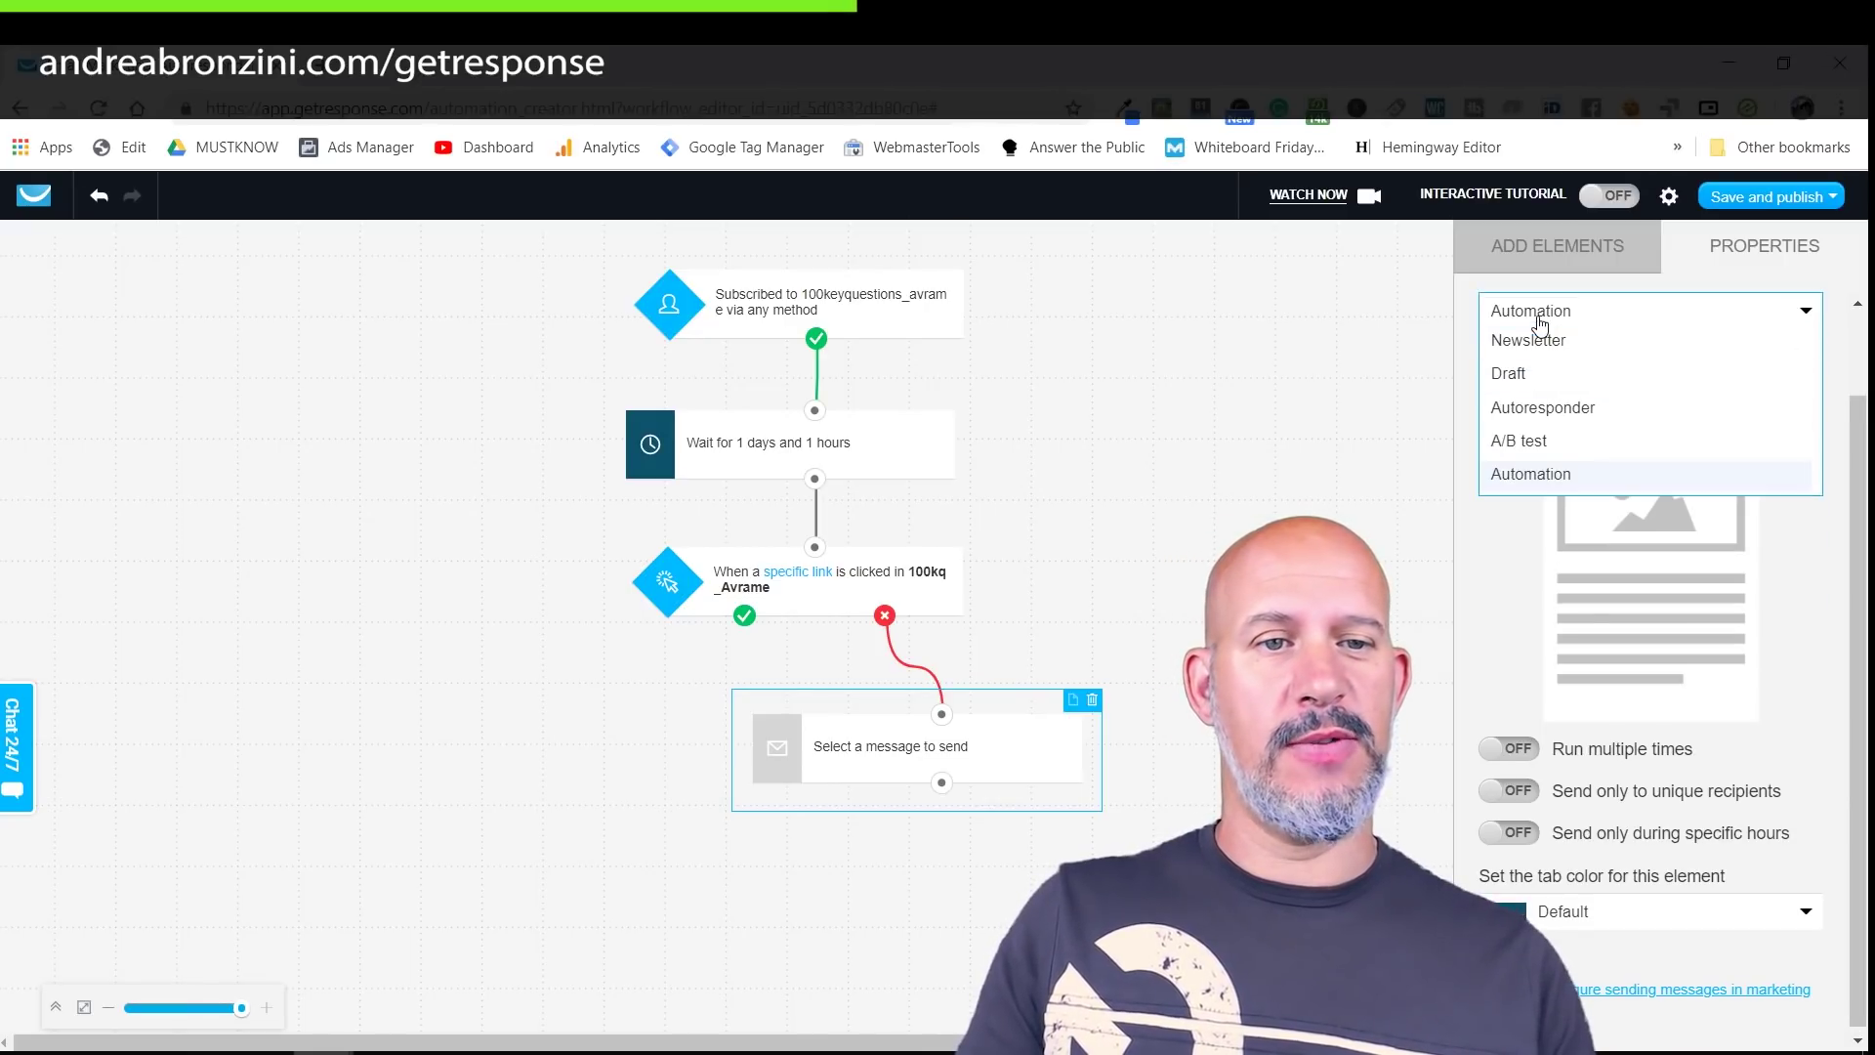
{"action": "left_click", "coordinate": [1427, 363]}
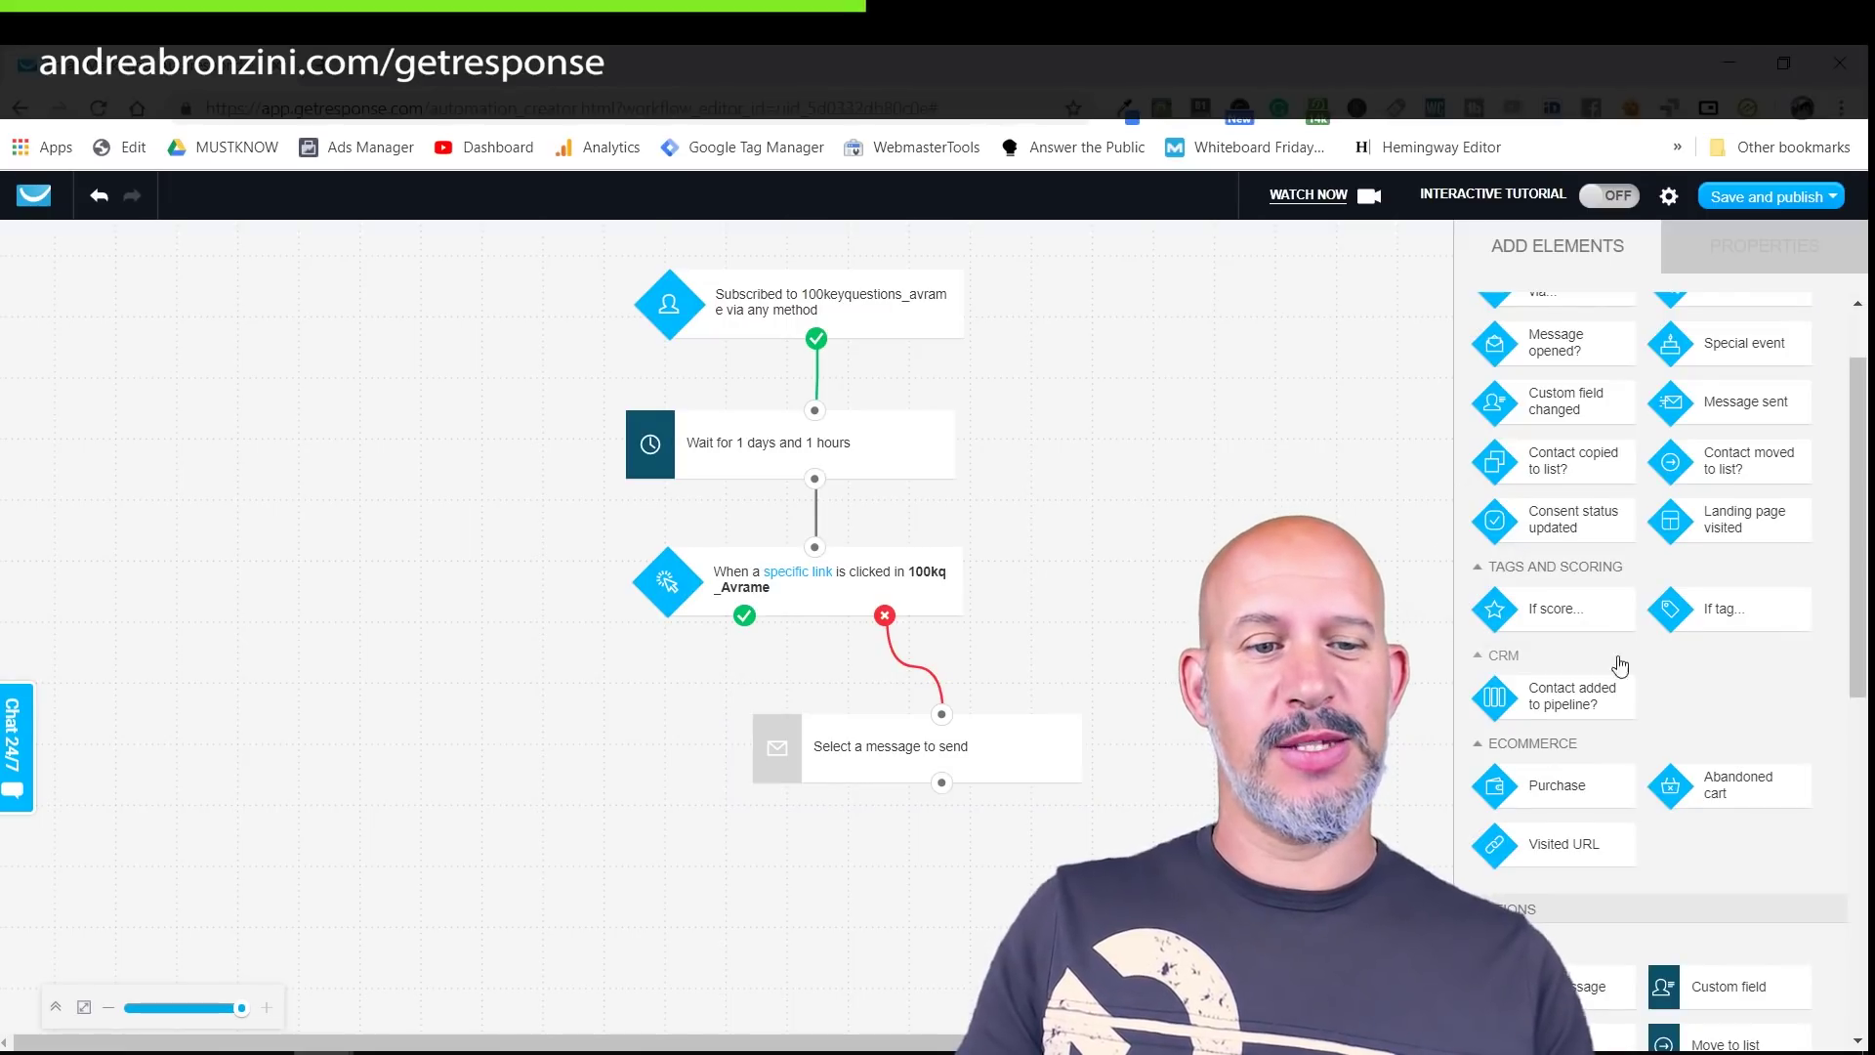
{"action": "scroll", "coordinate": [1625, 661], "scroll_direction": "up", "scroll_amount": 2}
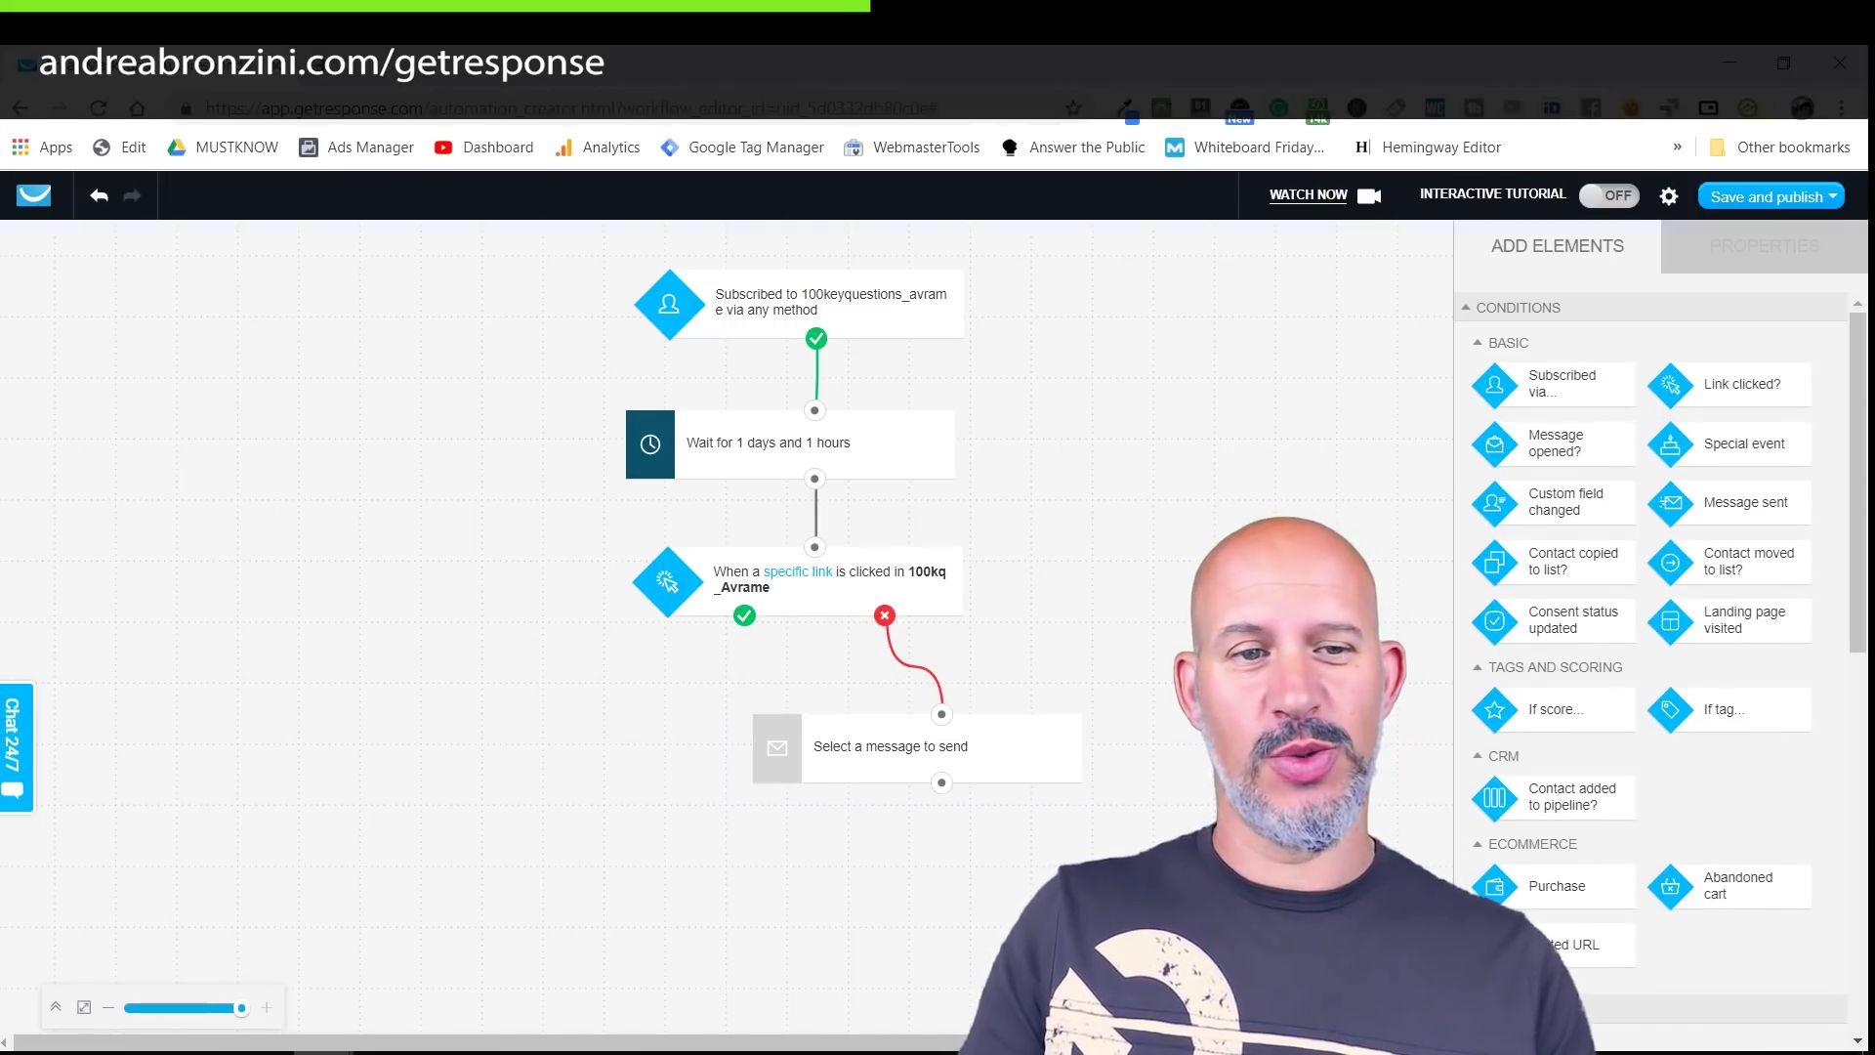
Step: Set the send step's layout source to Autoresponder, using message 100kq_Avrame
{"action": "left_click", "coordinate": [879, 748]}
{"action": "left_click", "coordinate": [1505, 410]}
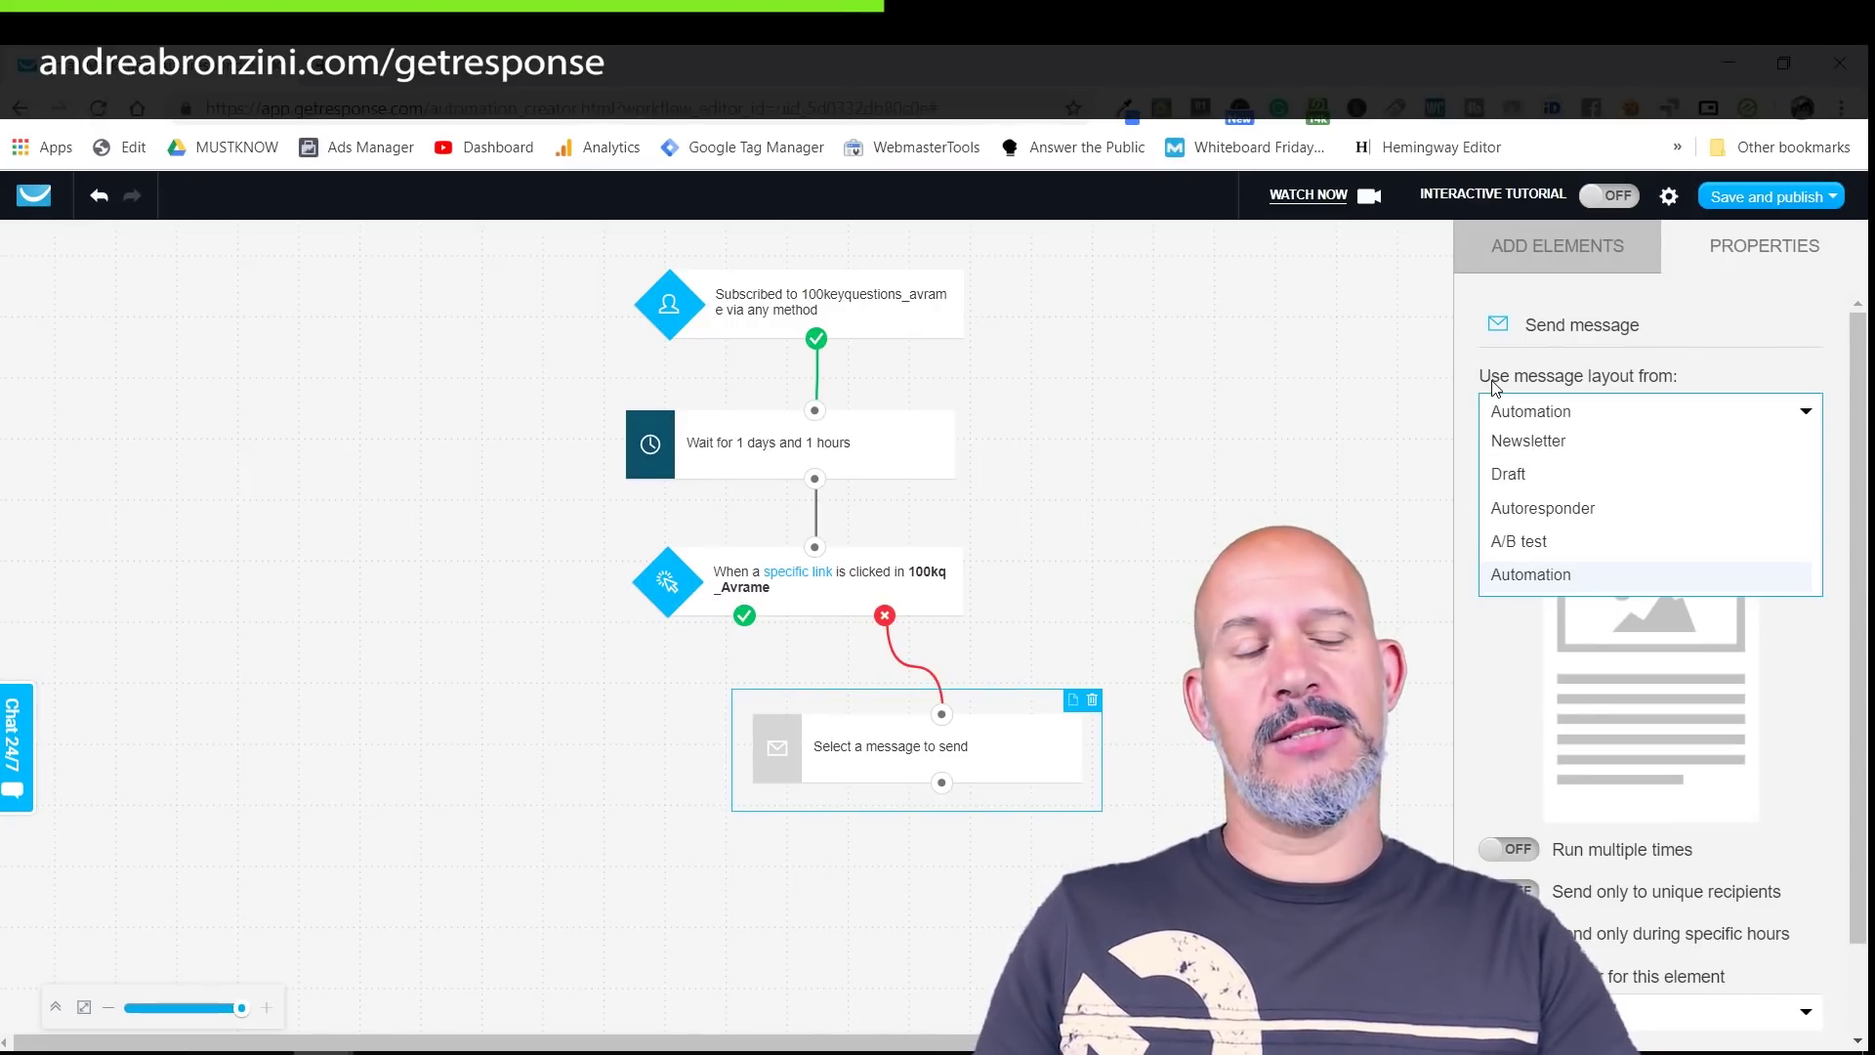
{"action": "left_click", "coordinate": [1543, 508]}
{"action": "left_click", "coordinate": [1566, 471]}
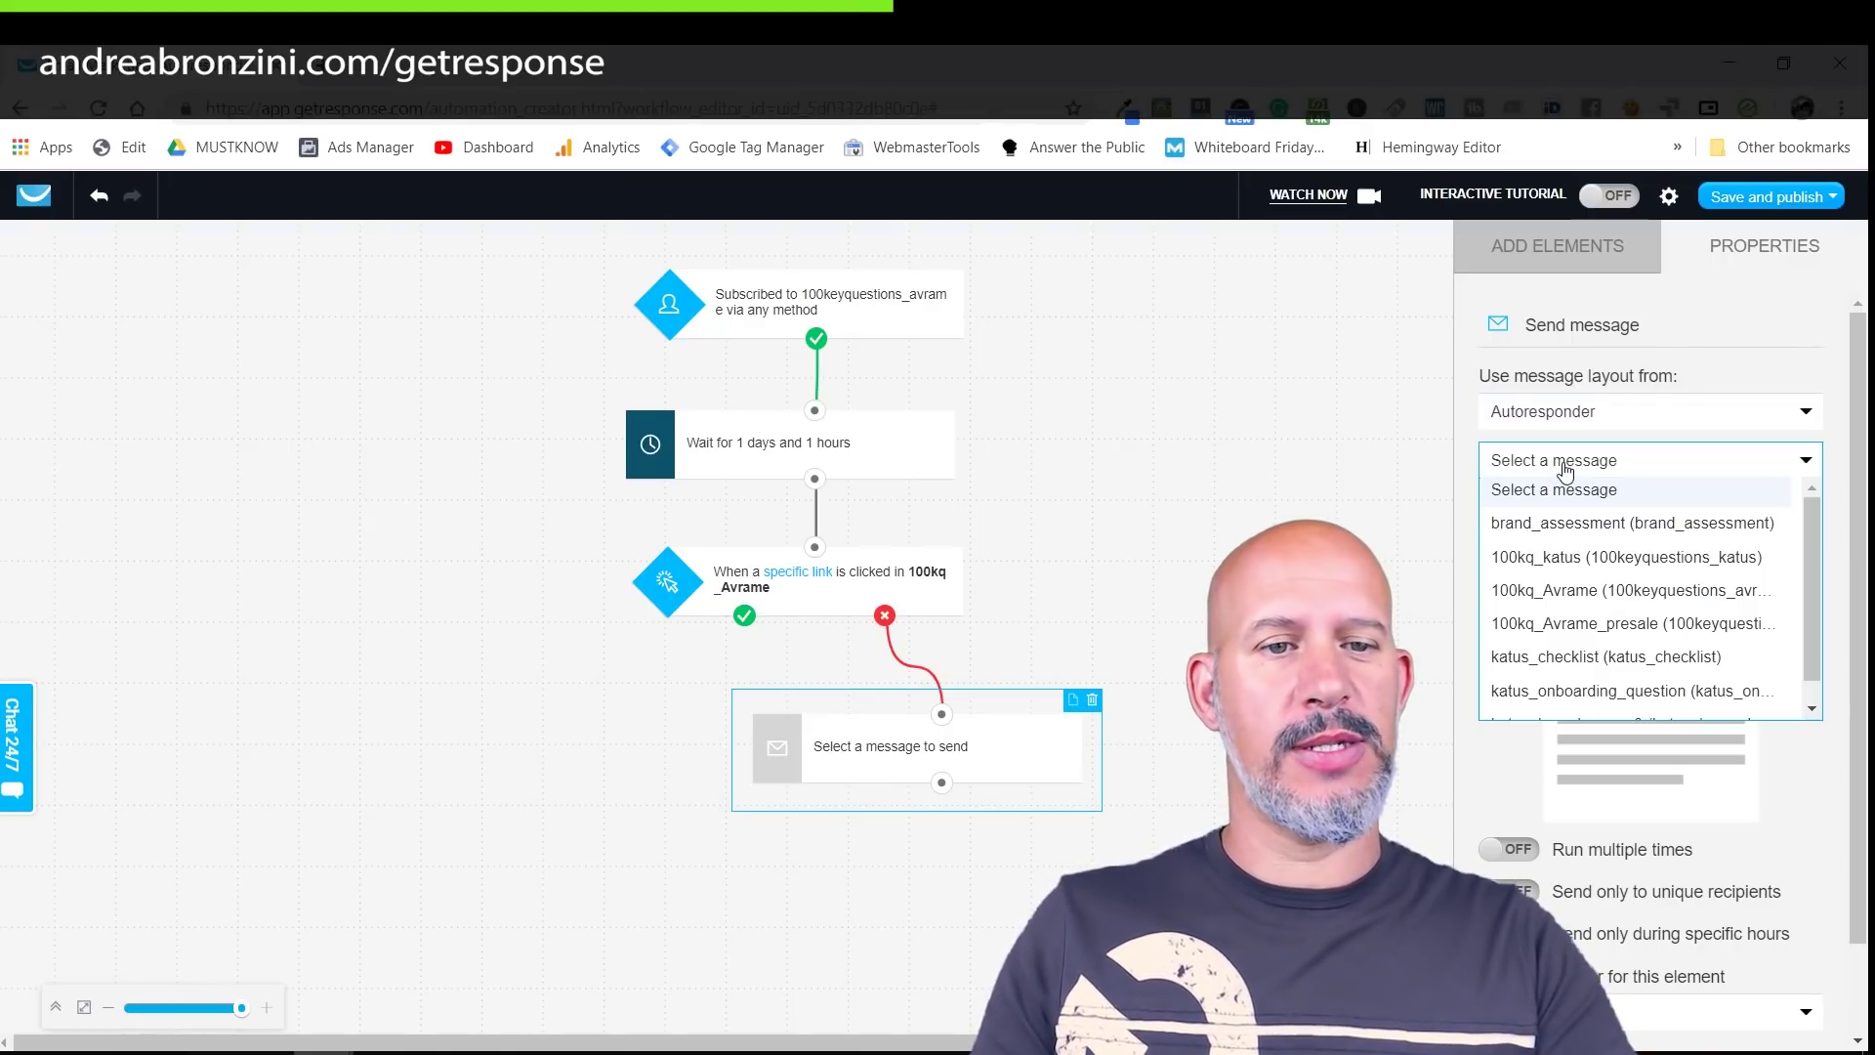
{"action": "left_click", "coordinate": [1558, 592]}
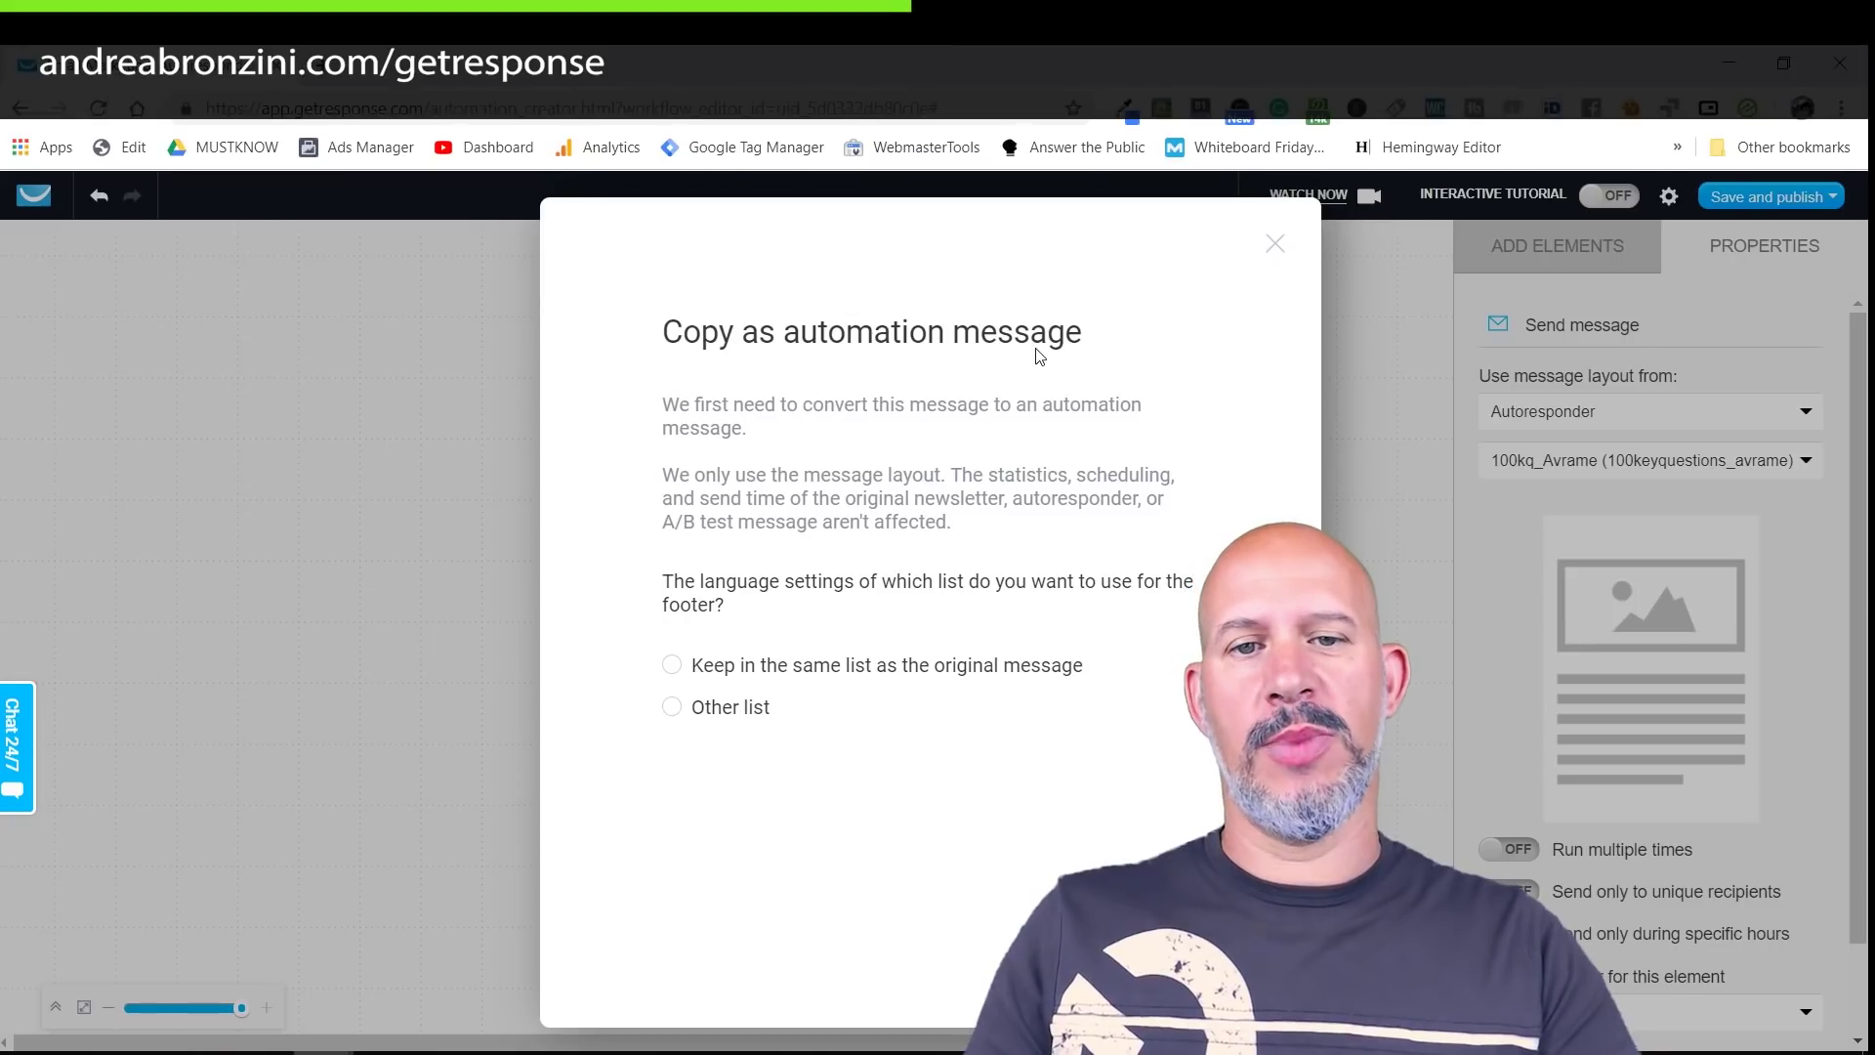
Step: Copy 100kq_Avrame as an automation message kept in the original message's list
{"action": "left_click", "coordinate": [728, 667]}
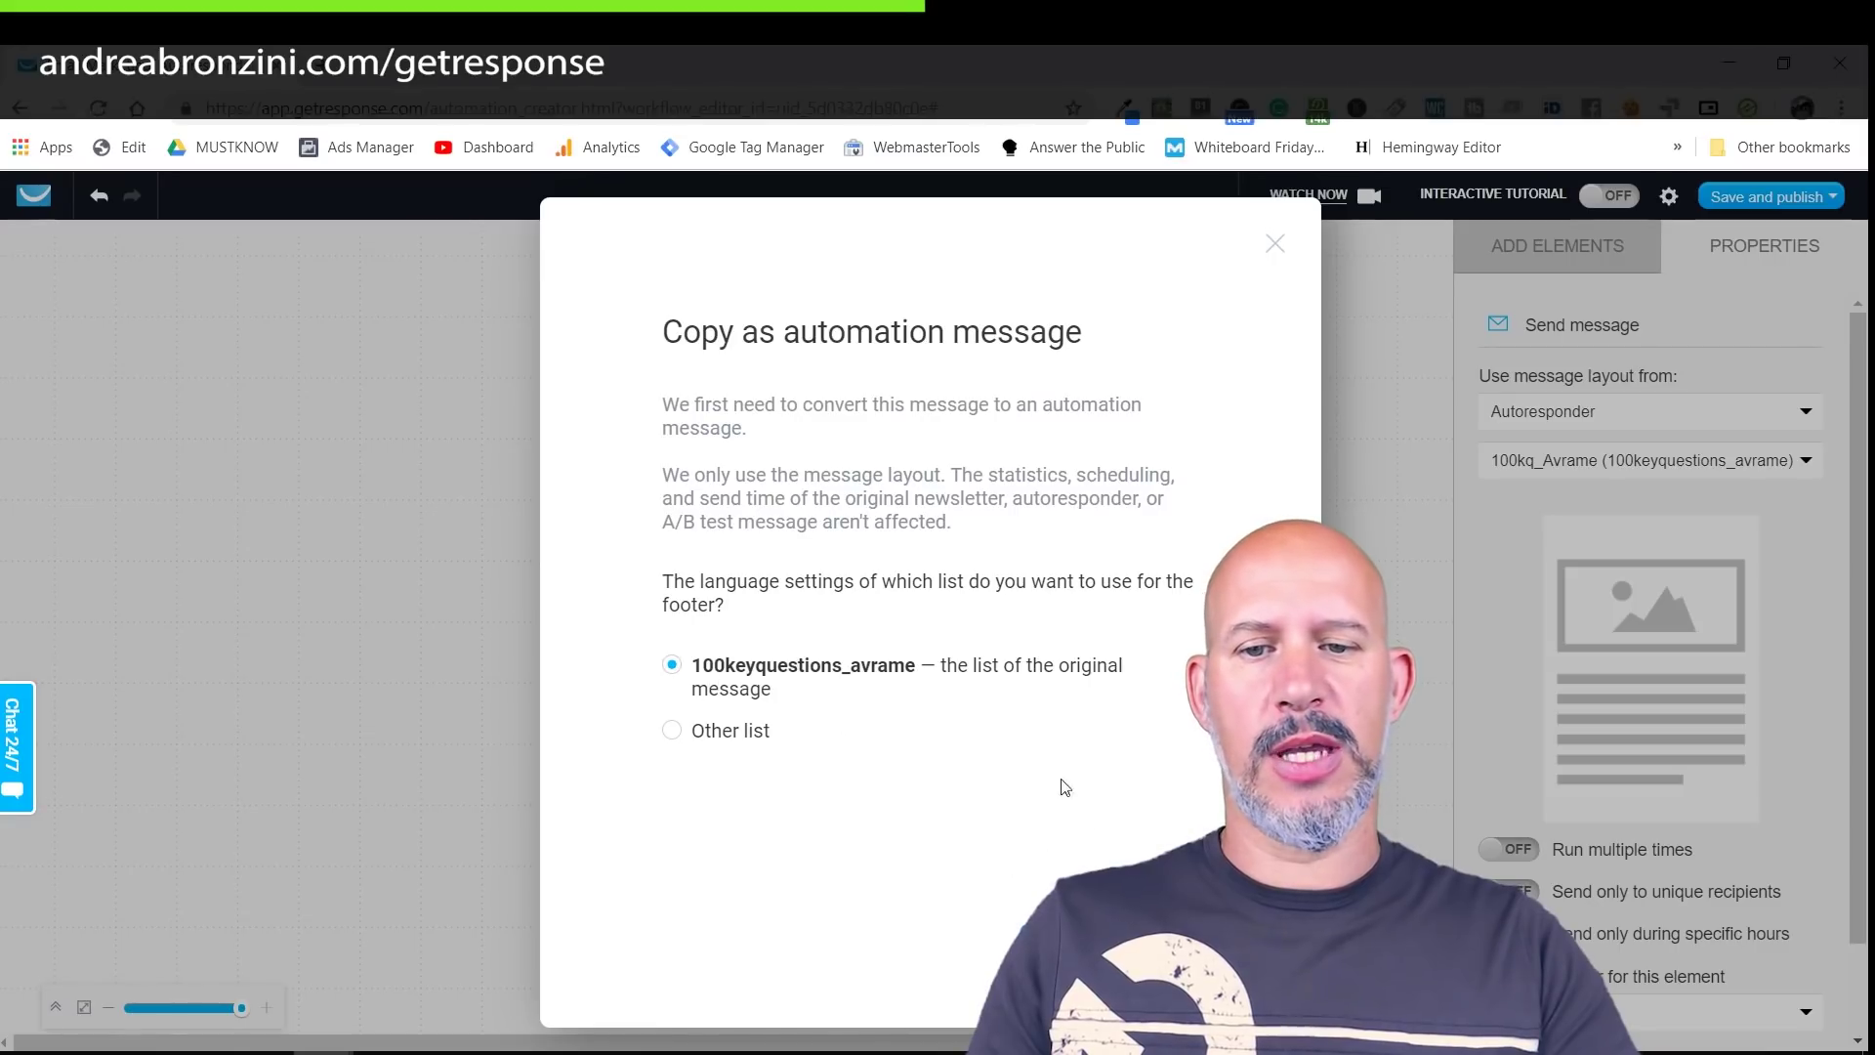
{"action": "key", "text": "Escape"}
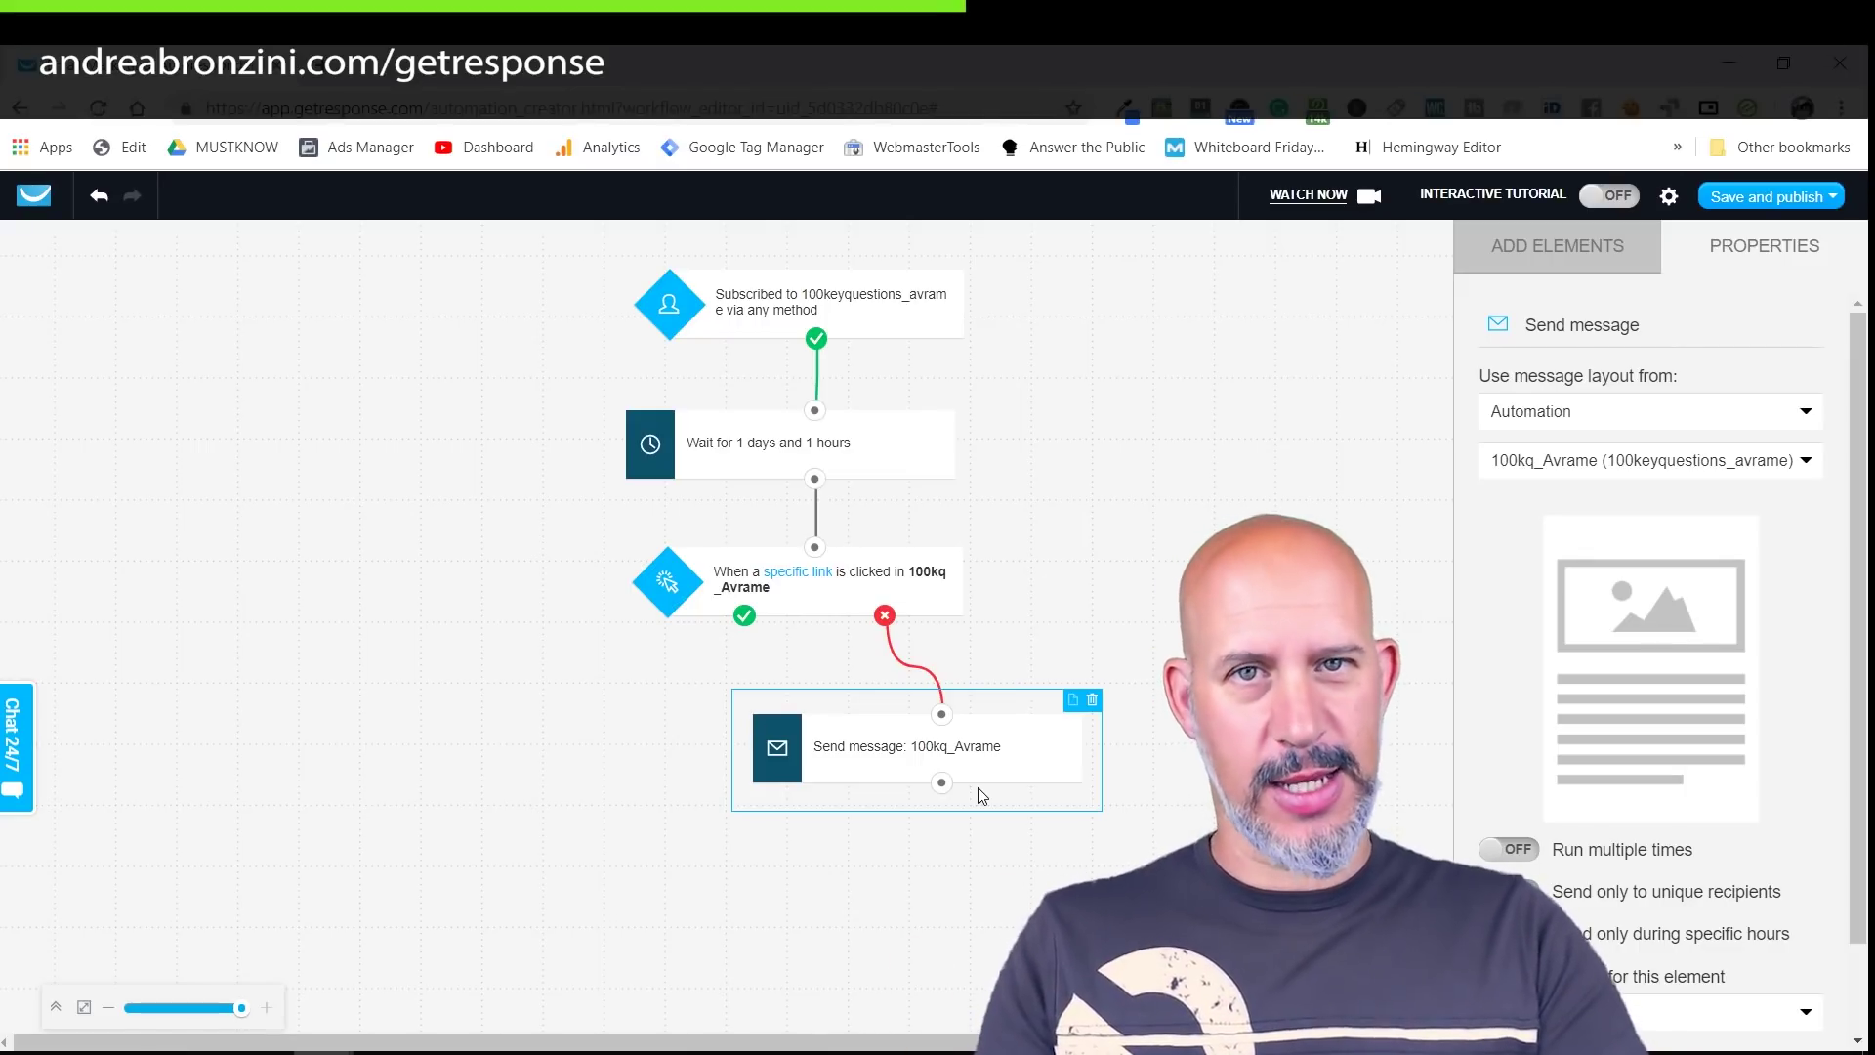
{"action": "left_click", "coordinate": [1340, 478]}
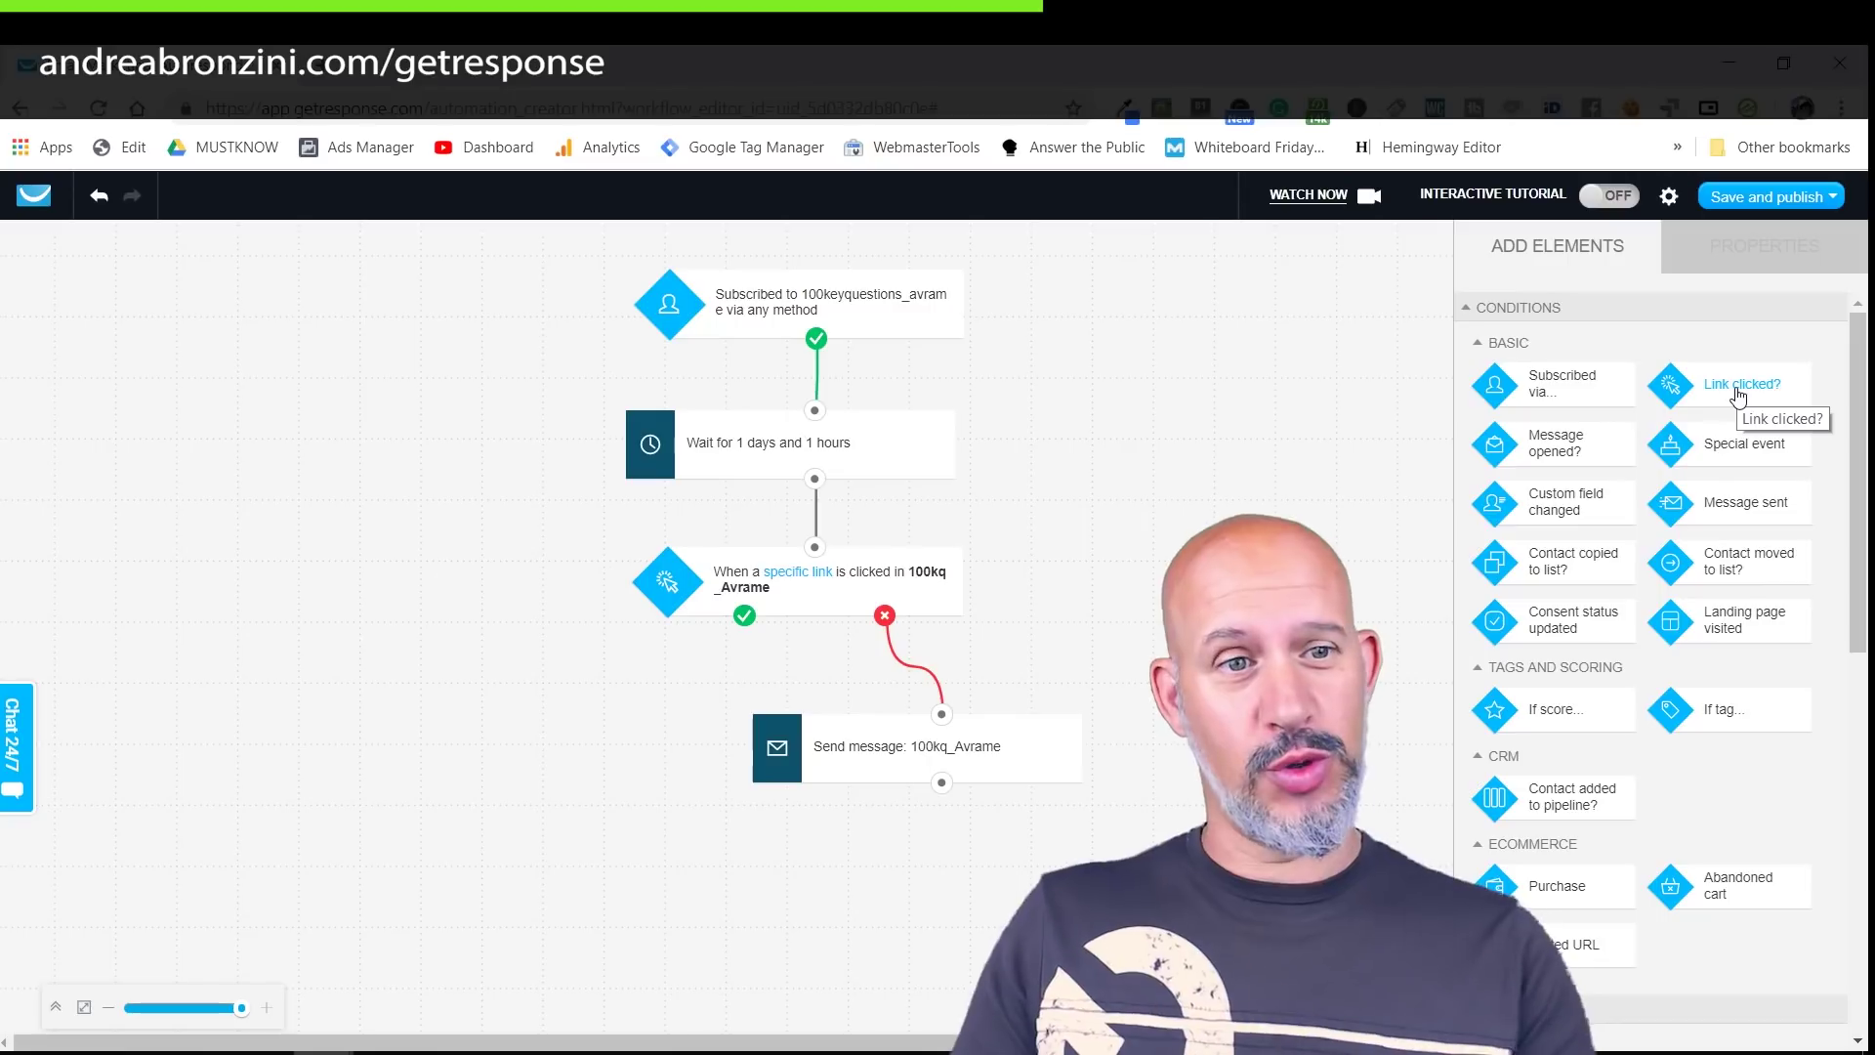
Step: Add a second Link clicked? condition tracking the Facebook group link in 100kq_Avrame, placed lower
{"action": "left_click_drag", "start_coordinate": [1732, 393], "coordinate": [503, 713]}
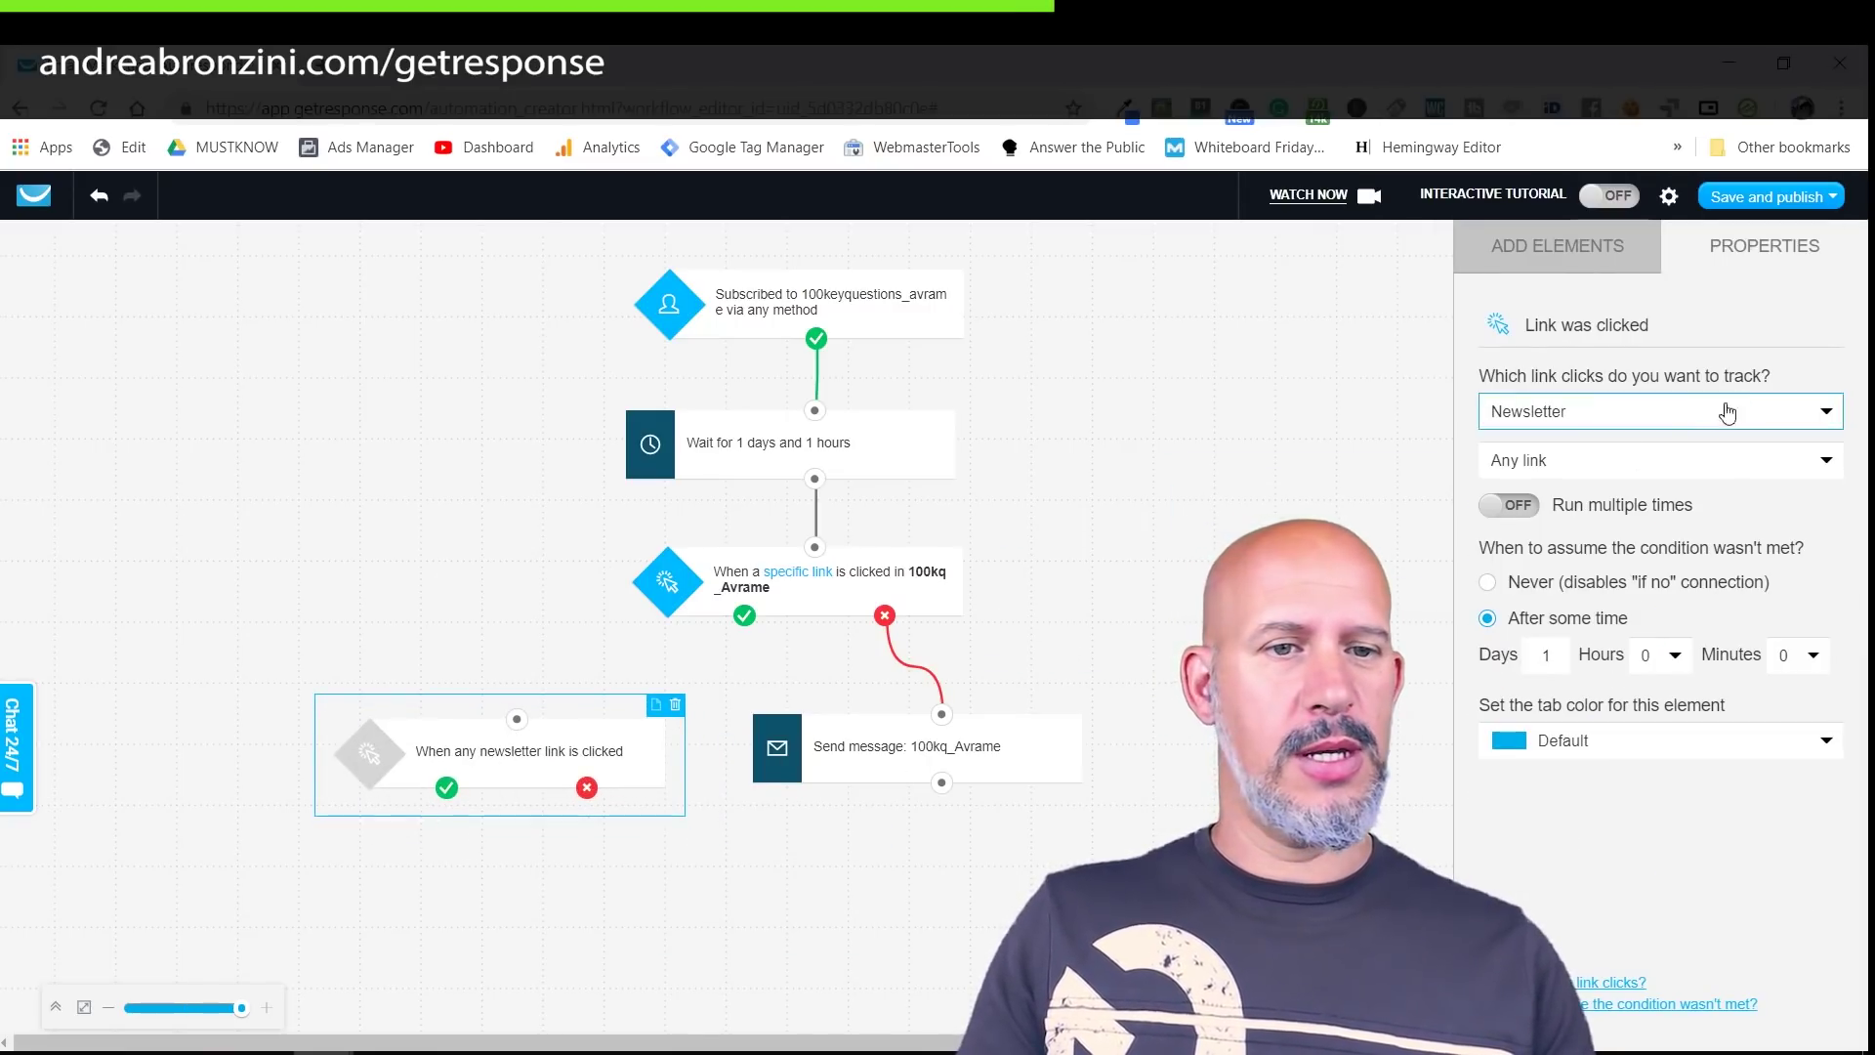
{"action": "left_click", "coordinate": [1727, 411]}
{"action": "left_click", "coordinate": [1589, 506]}
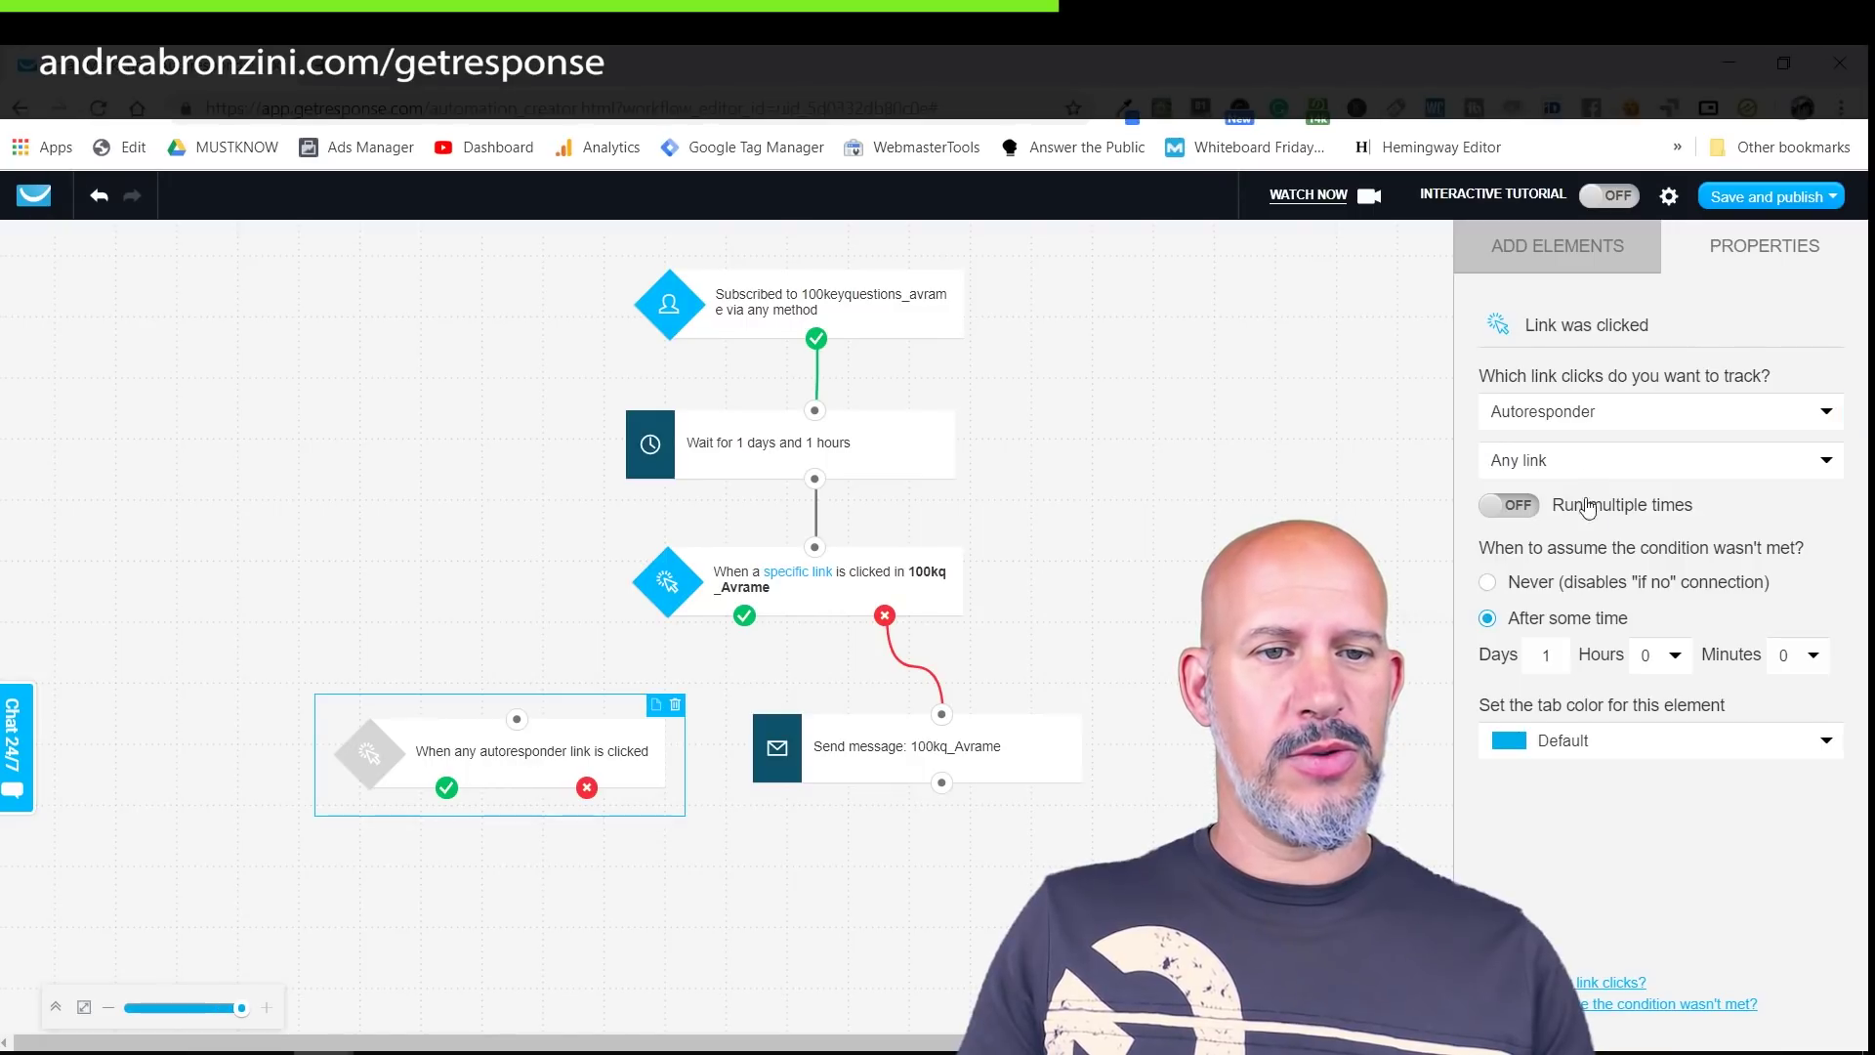
{"action": "left_click", "coordinate": [1587, 462]}
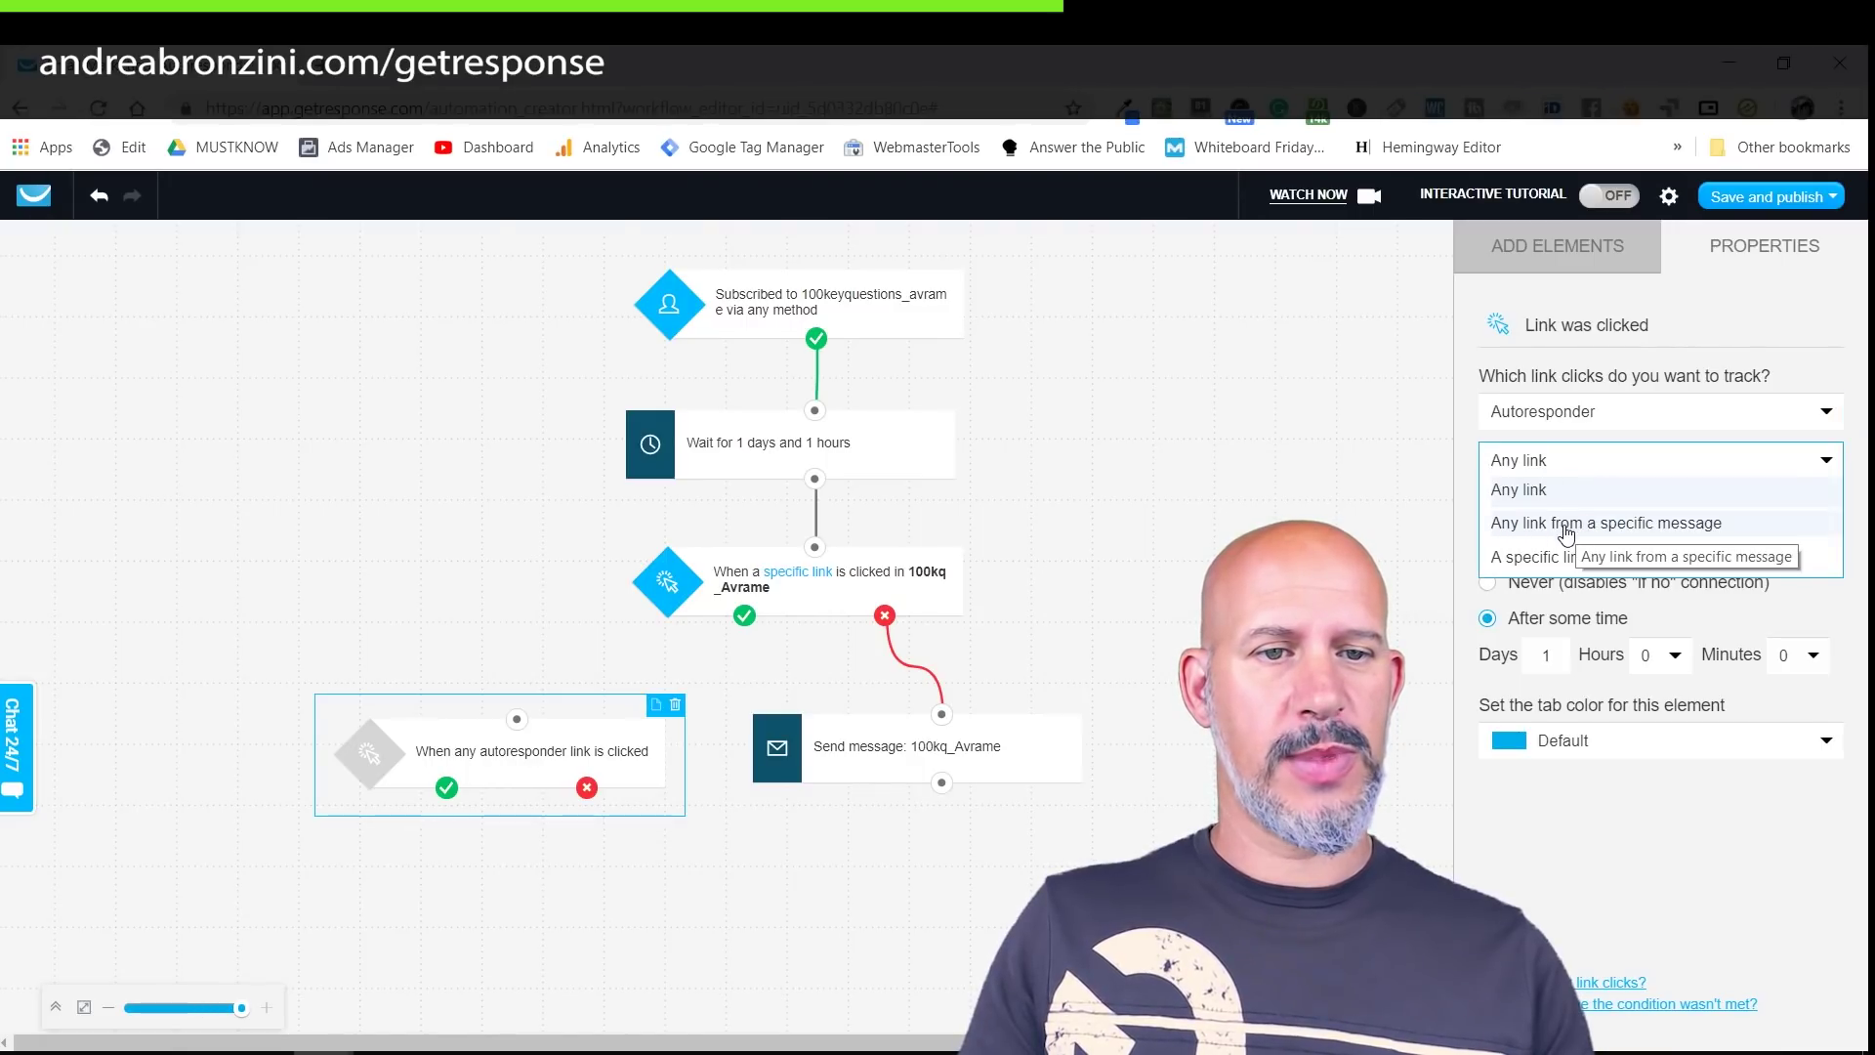
{"action": "left_click", "coordinate": [1558, 557]}
{"action": "left_click", "coordinate": [1557, 543]}
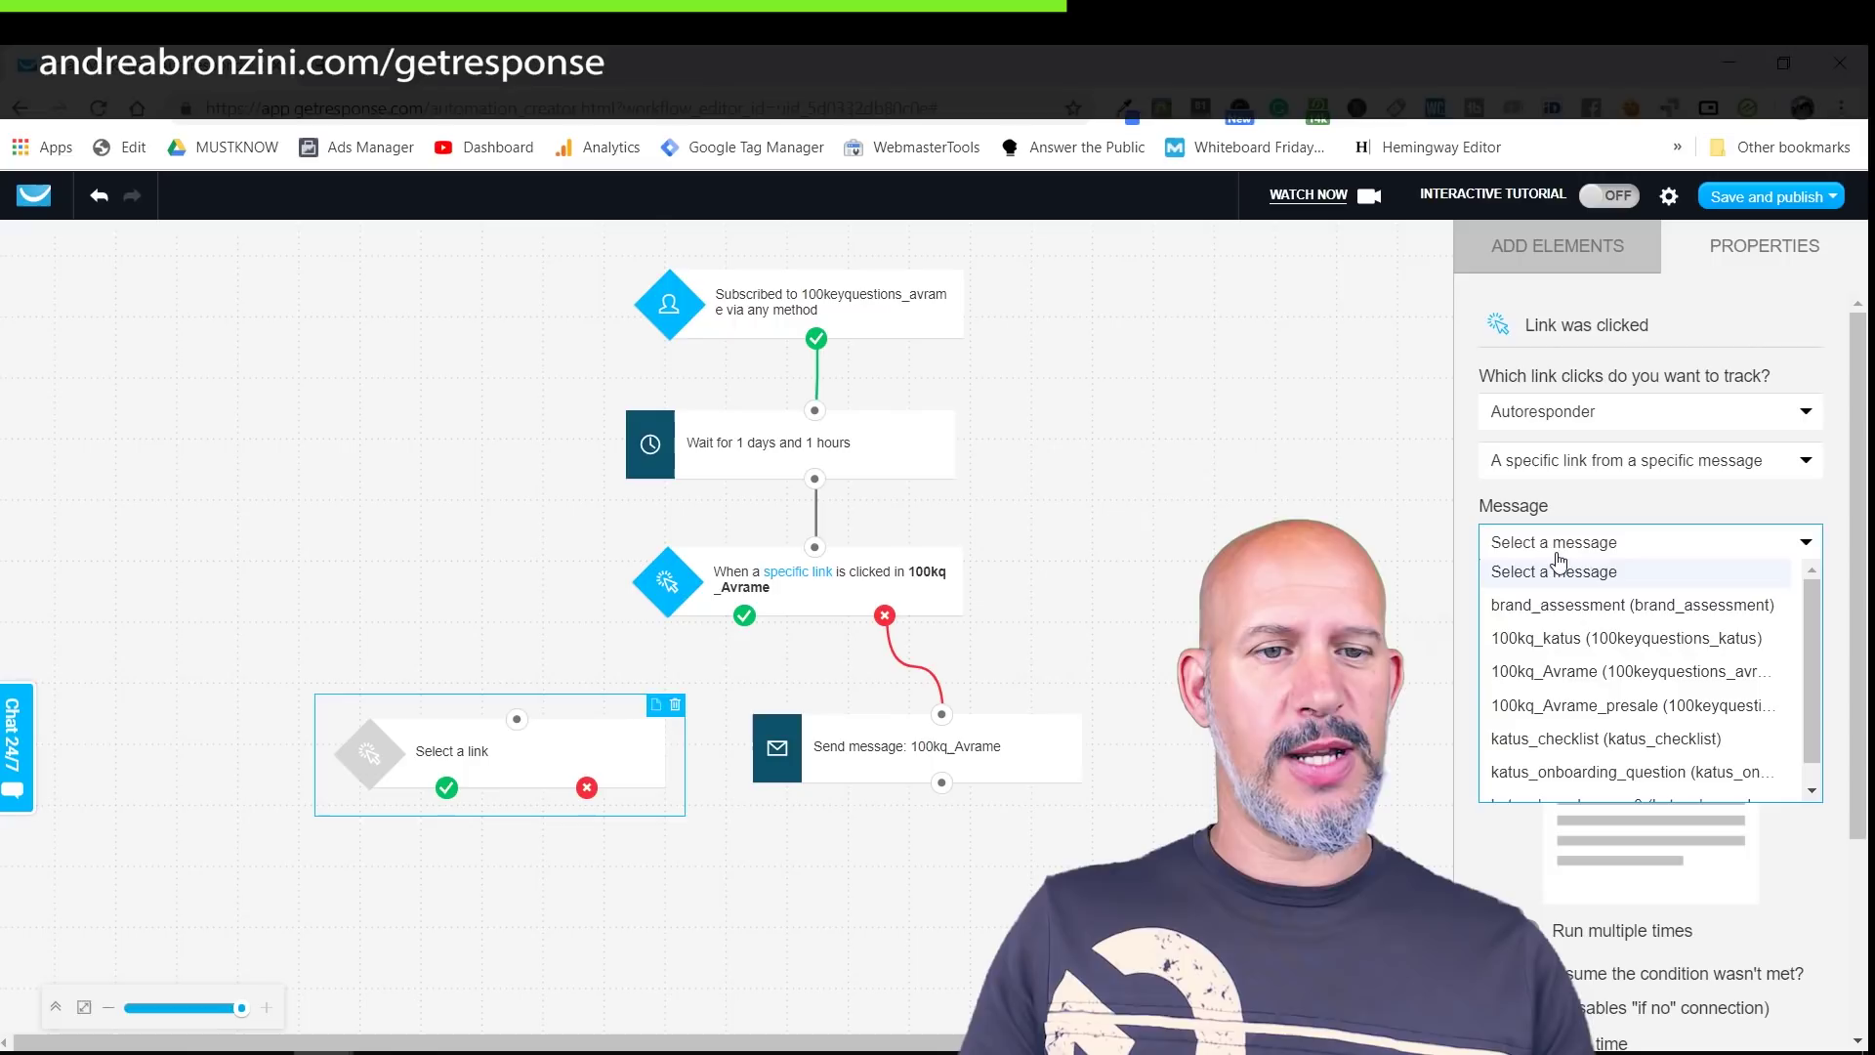
{"action": "left_click", "coordinate": [1553, 671]}
{"action": "scroll", "coordinate": [1526, 646], "scroll_direction": "down", "scroll_amount": 3}
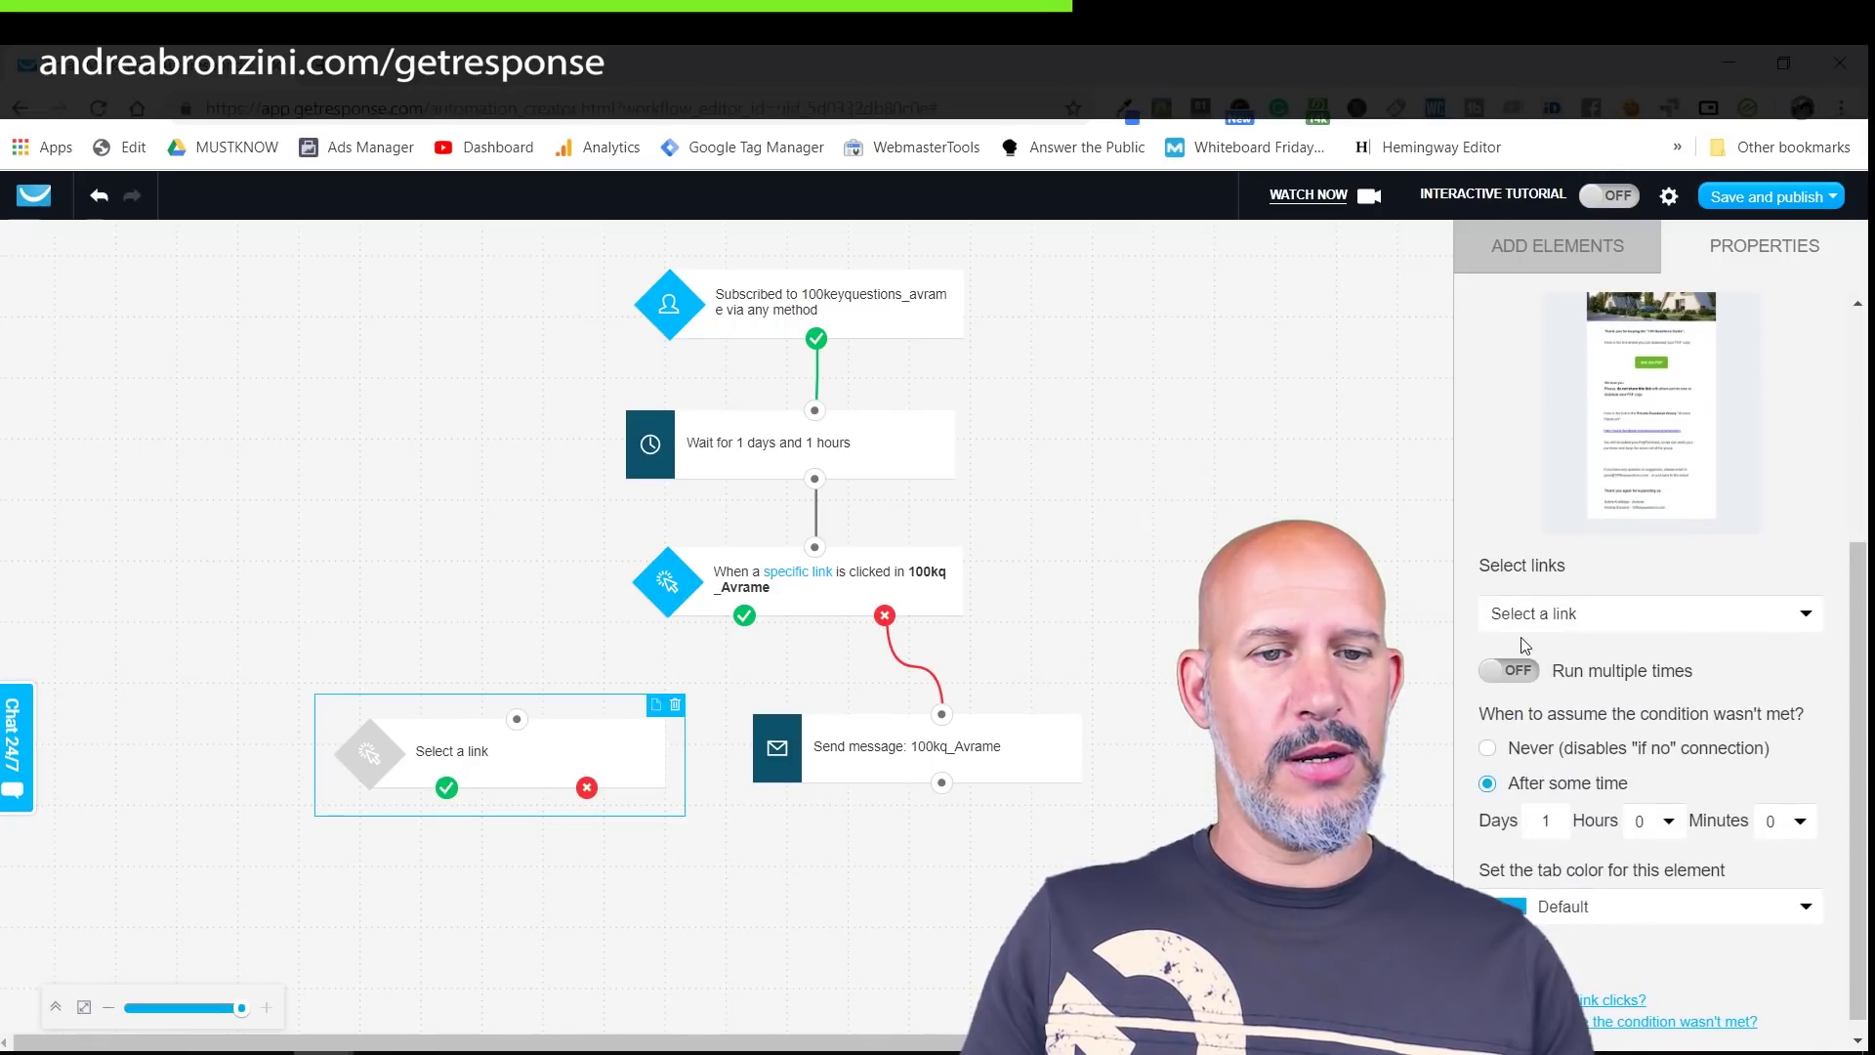
{"action": "left_click", "coordinate": [1526, 615]}
{"action": "left_click", "coordinate": [1563, 676]}
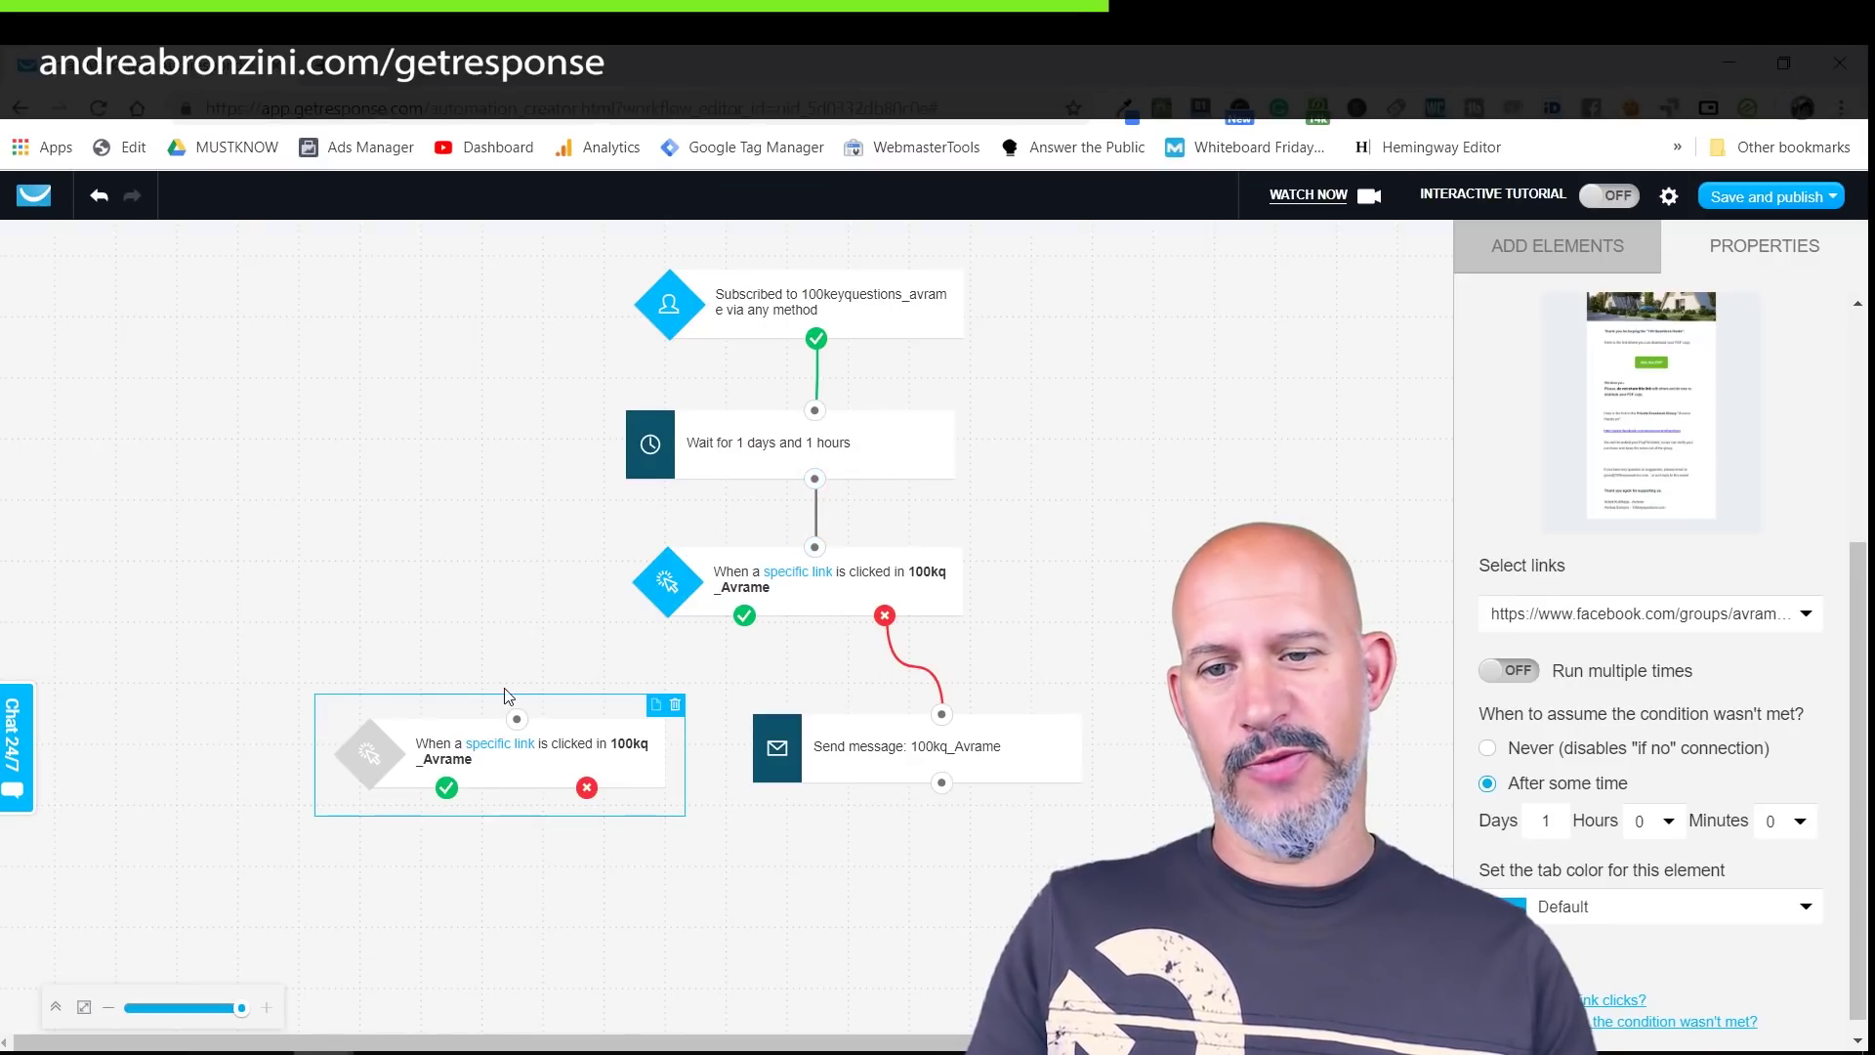
{"action": "left_click", "coordinate": [682, 527]}
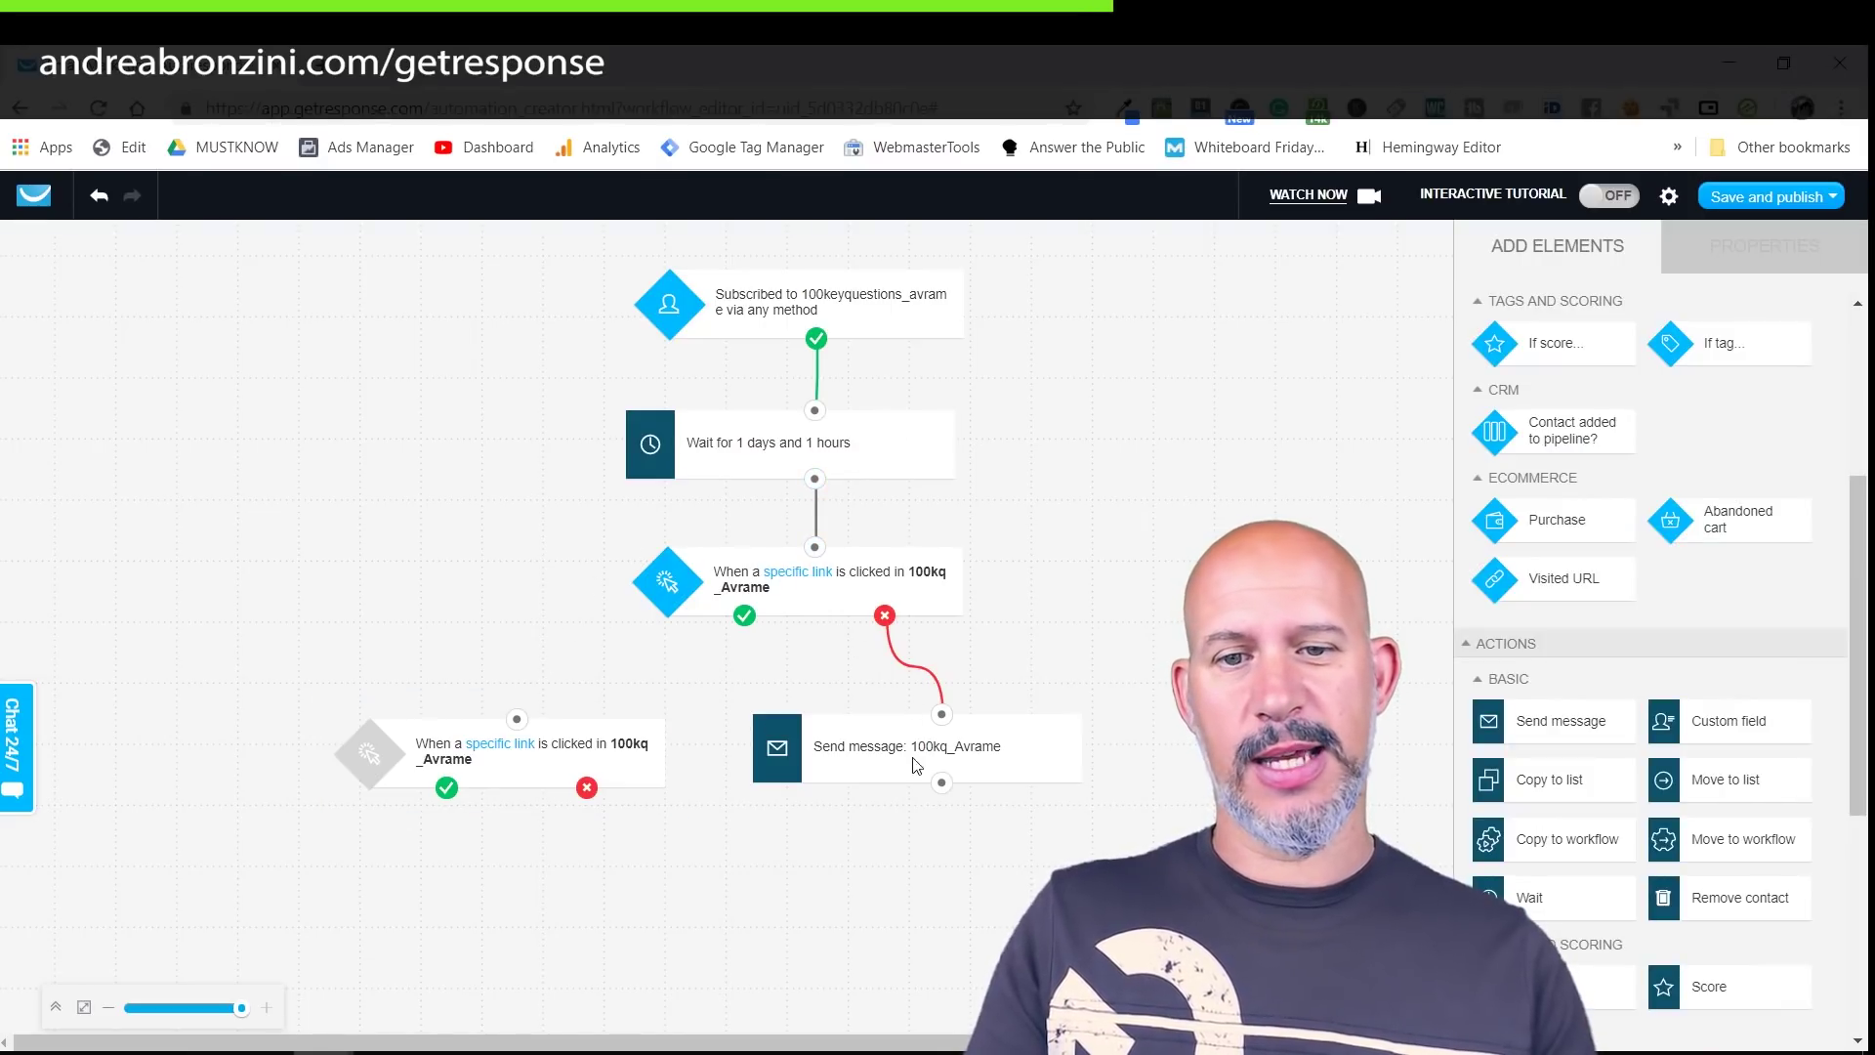
{"action": "left_click_drag", "start_coordinate": [579, 743], "coordinate": [607, 889]}
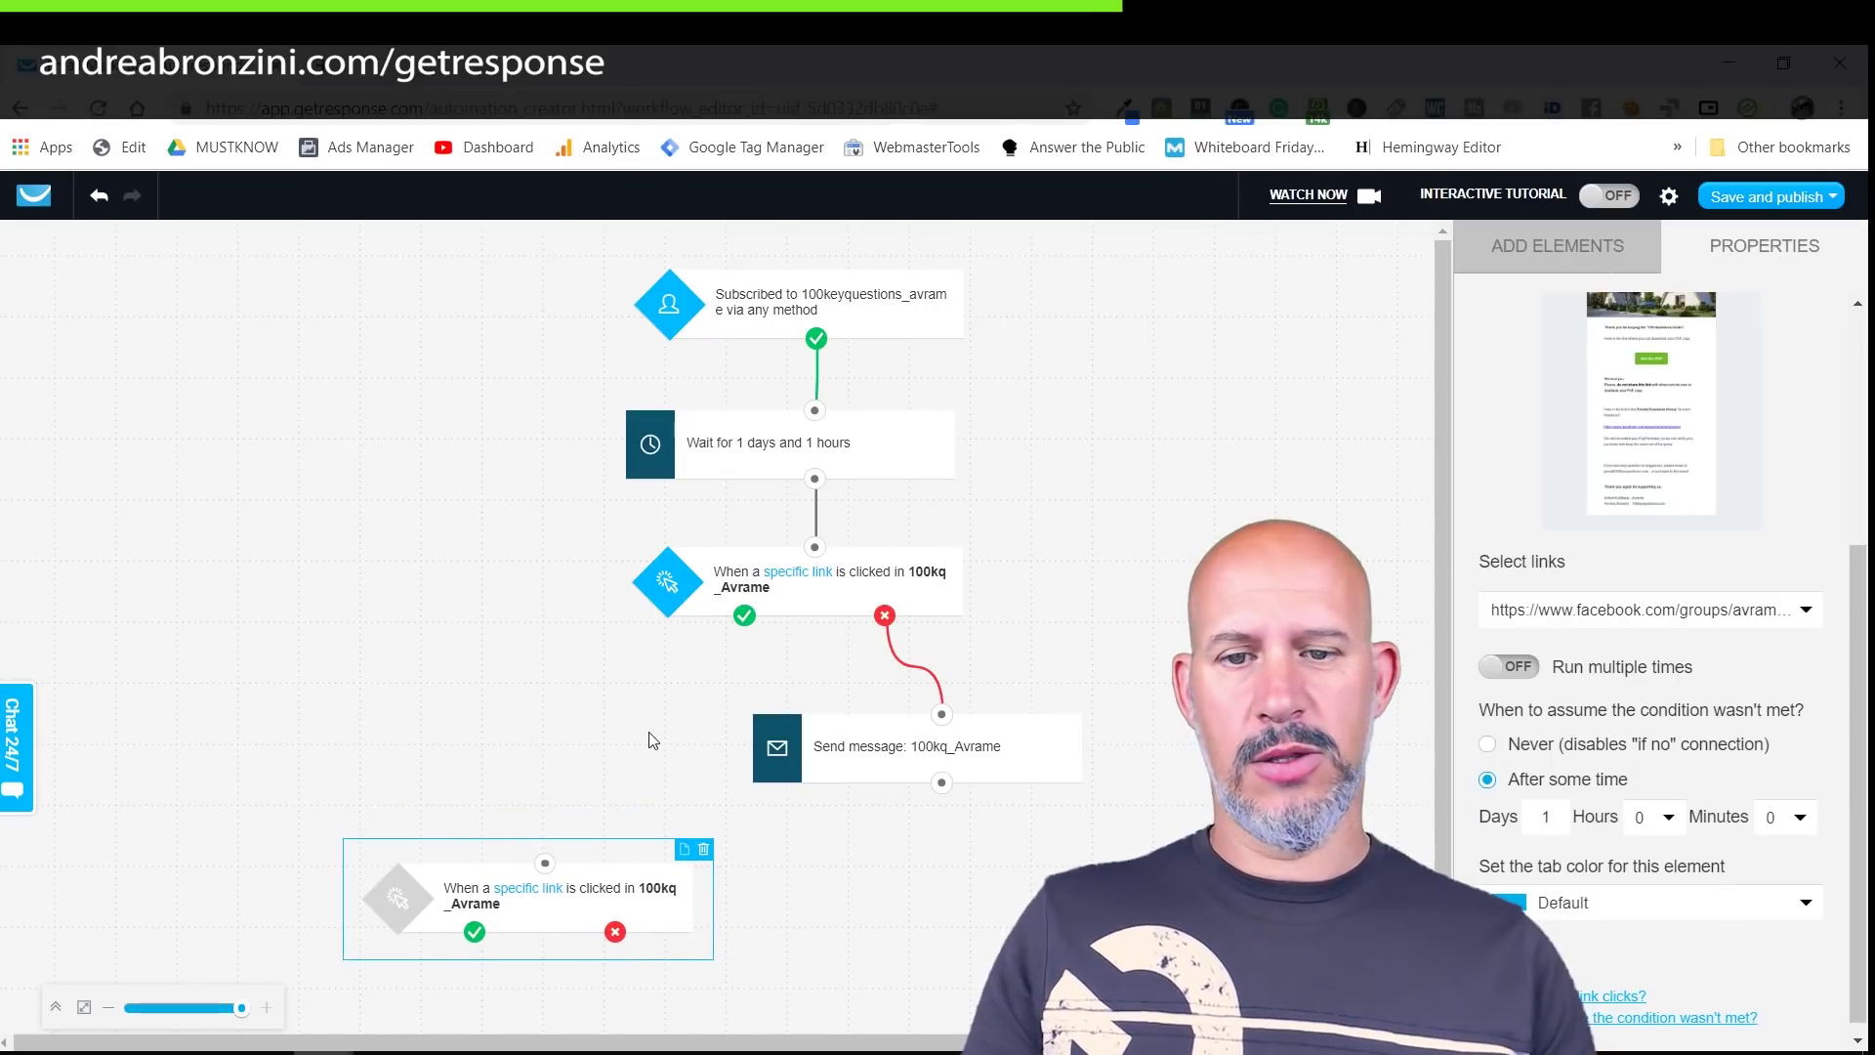
Step: Add a Wait step beneath the new condition, fed by the first condition's clicked branch
{"action": "left_click", "coordinate": [1558, 246]}
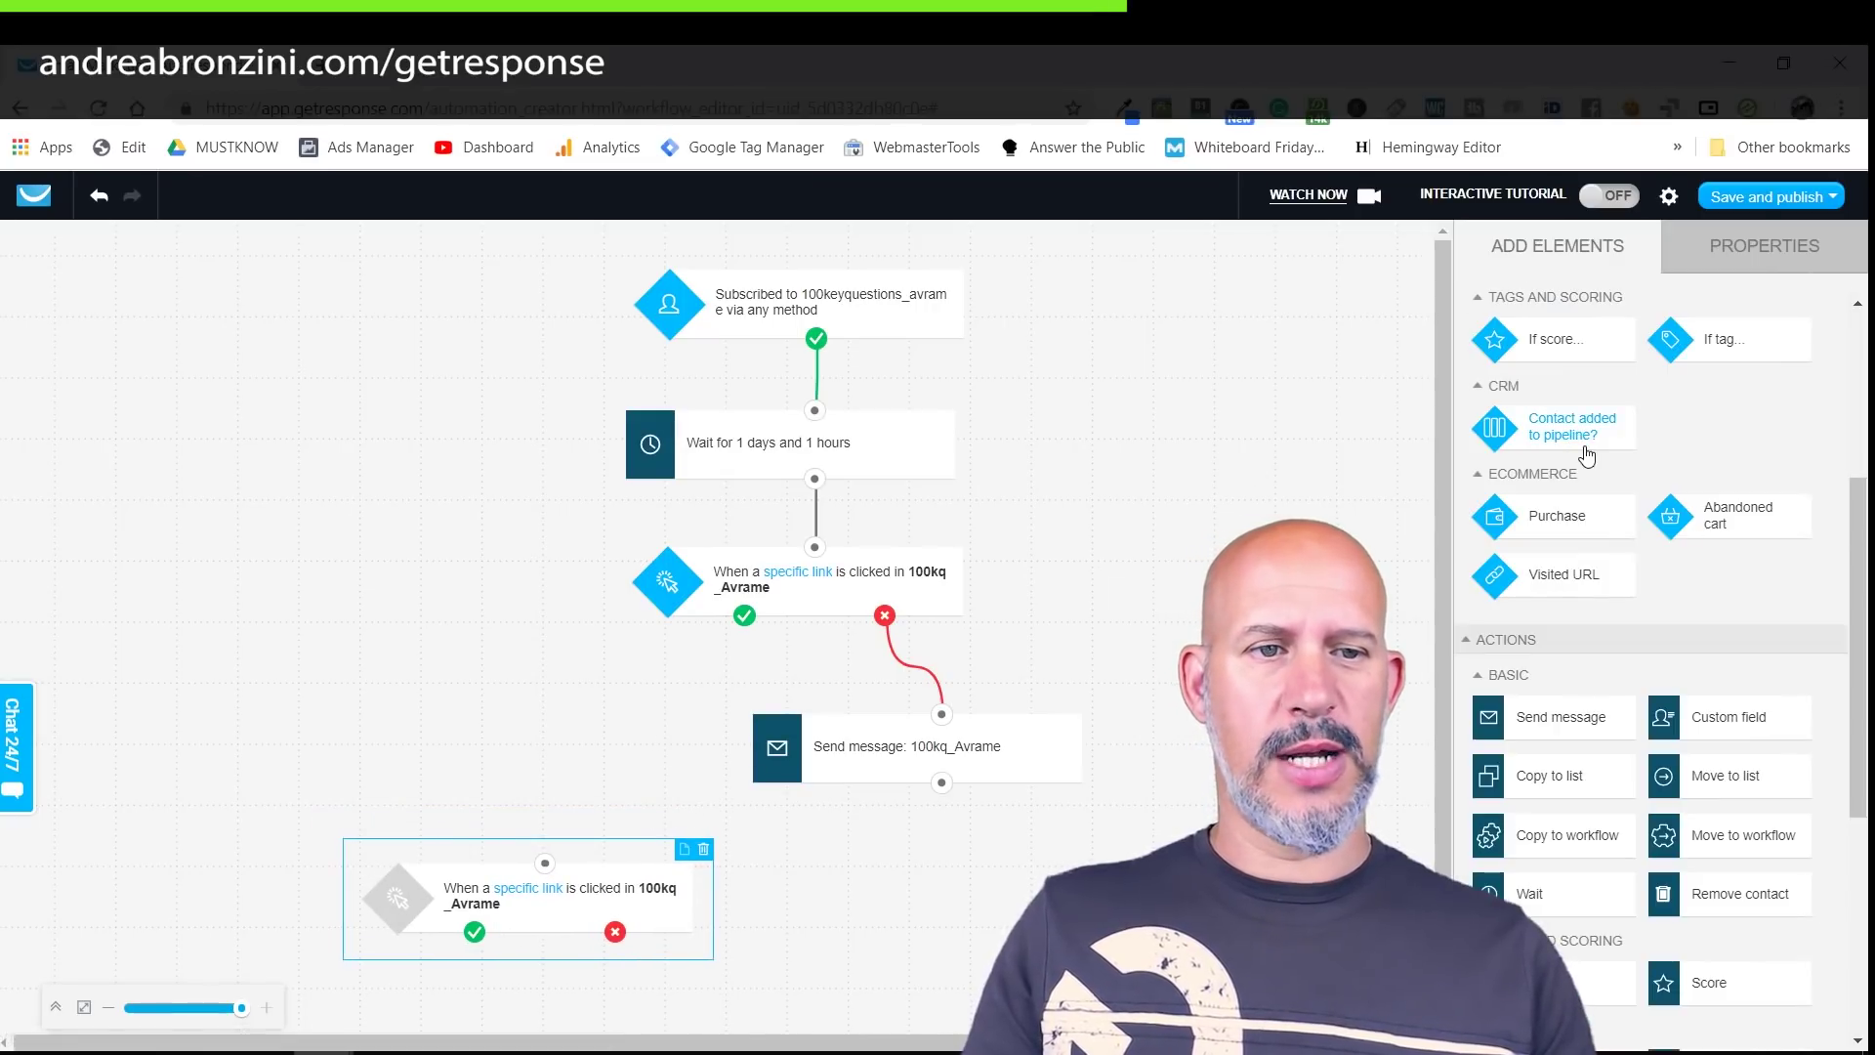
{"action": "left_click_drag", "start_coordinate": [1526, 893], "coordinate": [561, 772]}
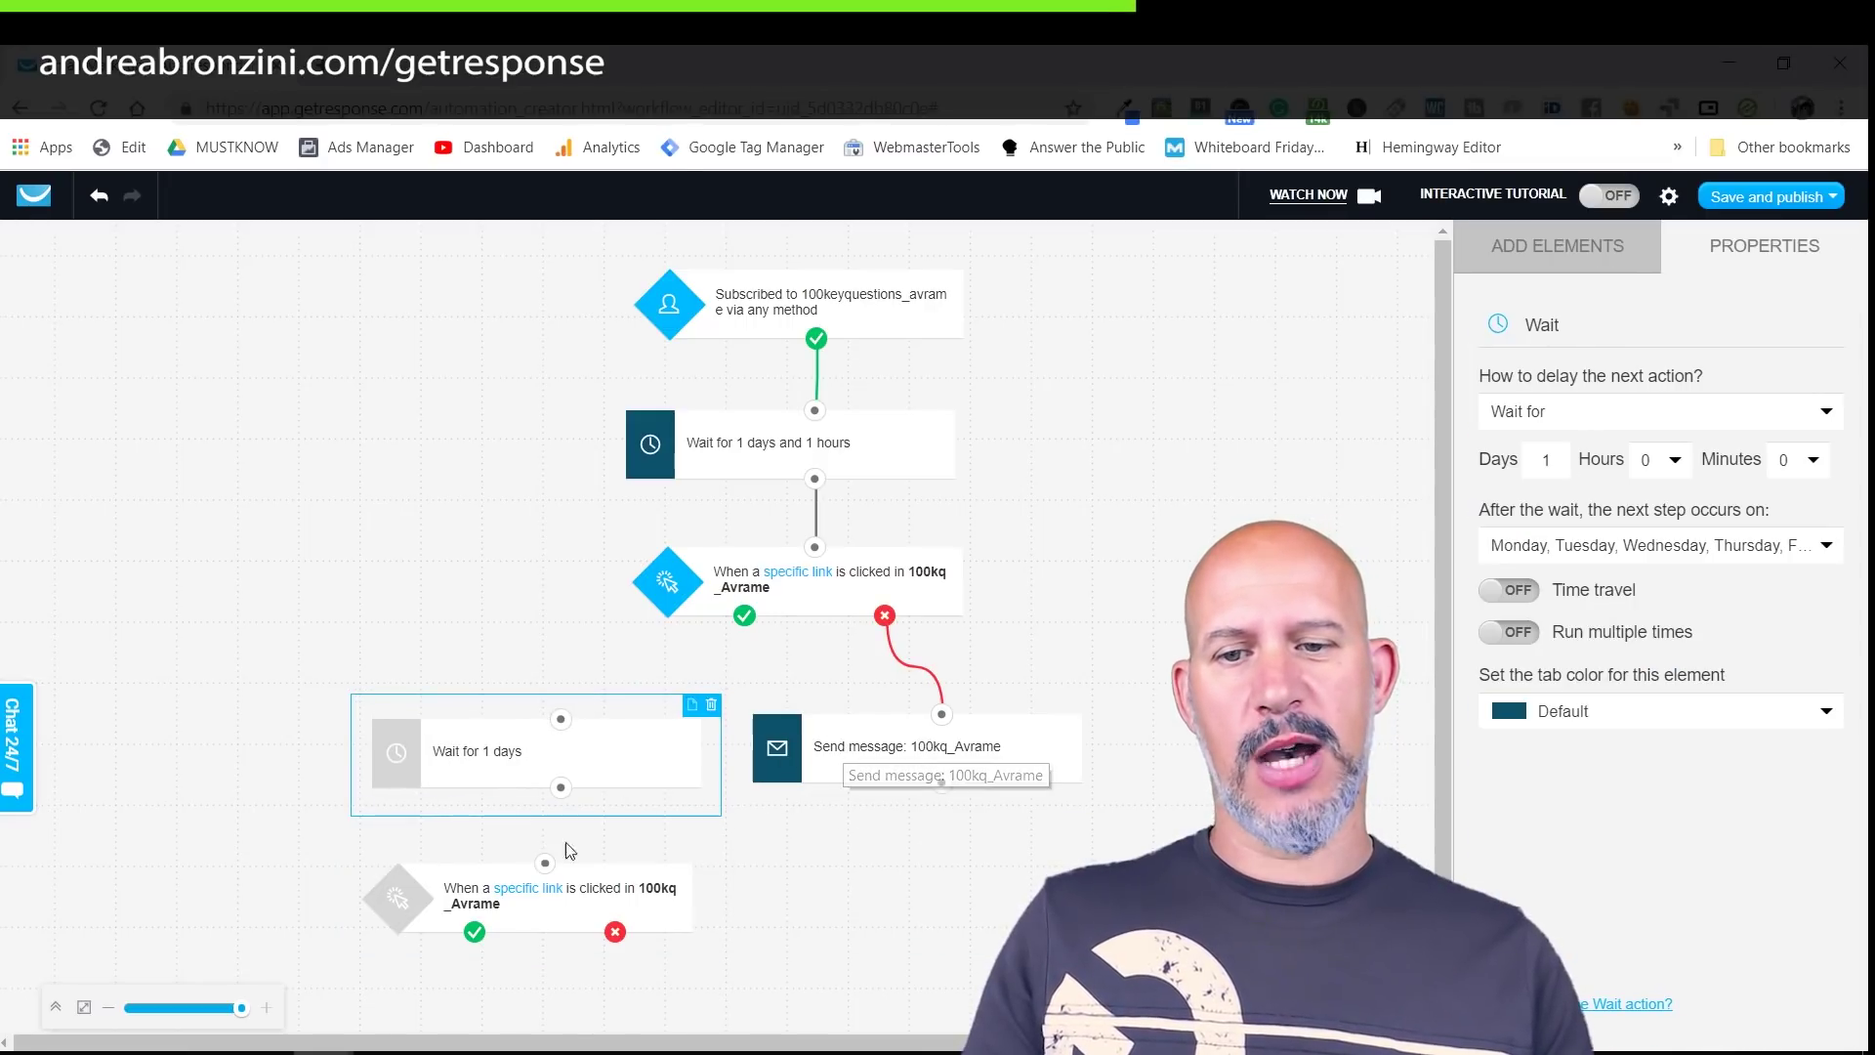
{"action": "left_click_drag", "start_coordinate": [744, 616], "coordinate": [564, 728]}
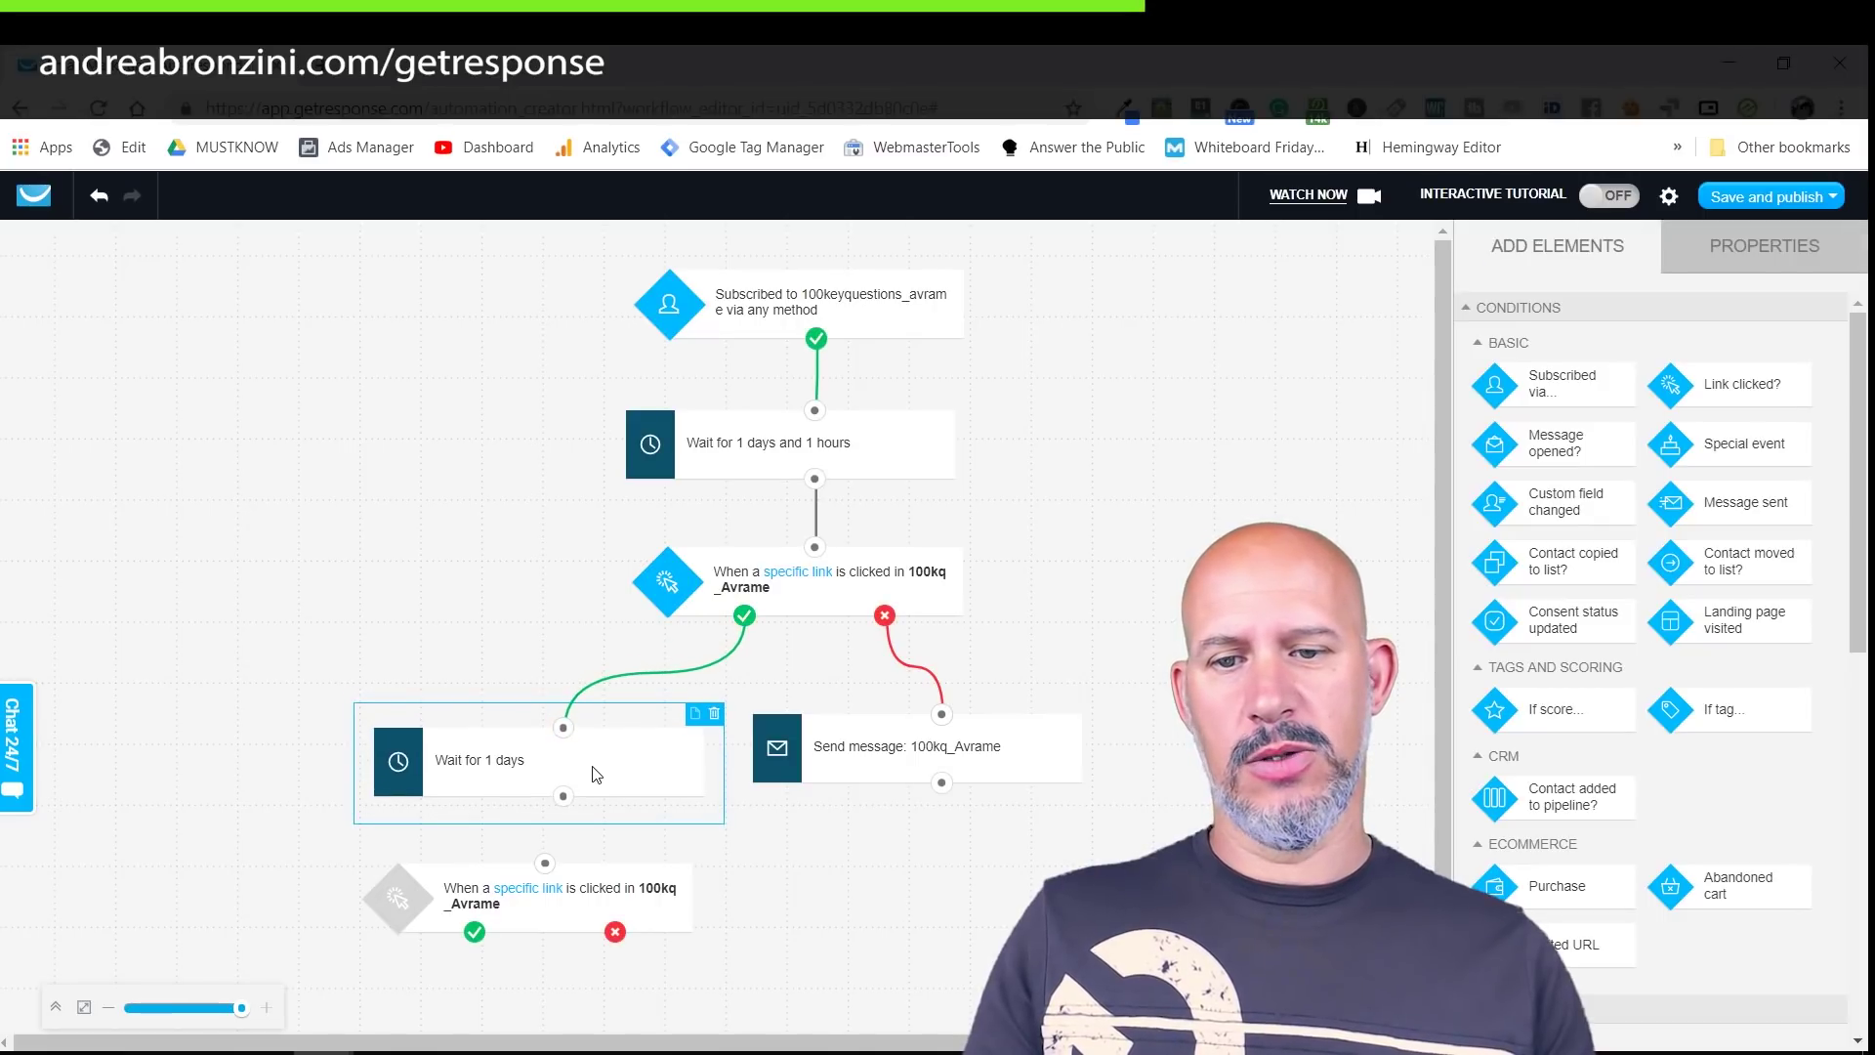
Step: Set the wait to 0 days and 1 hour and connect it to the second link condition
{"action": "left_click", "coordinate": [594, 774]}
{"action": "left_click", "coordinate": [1545, 459]}
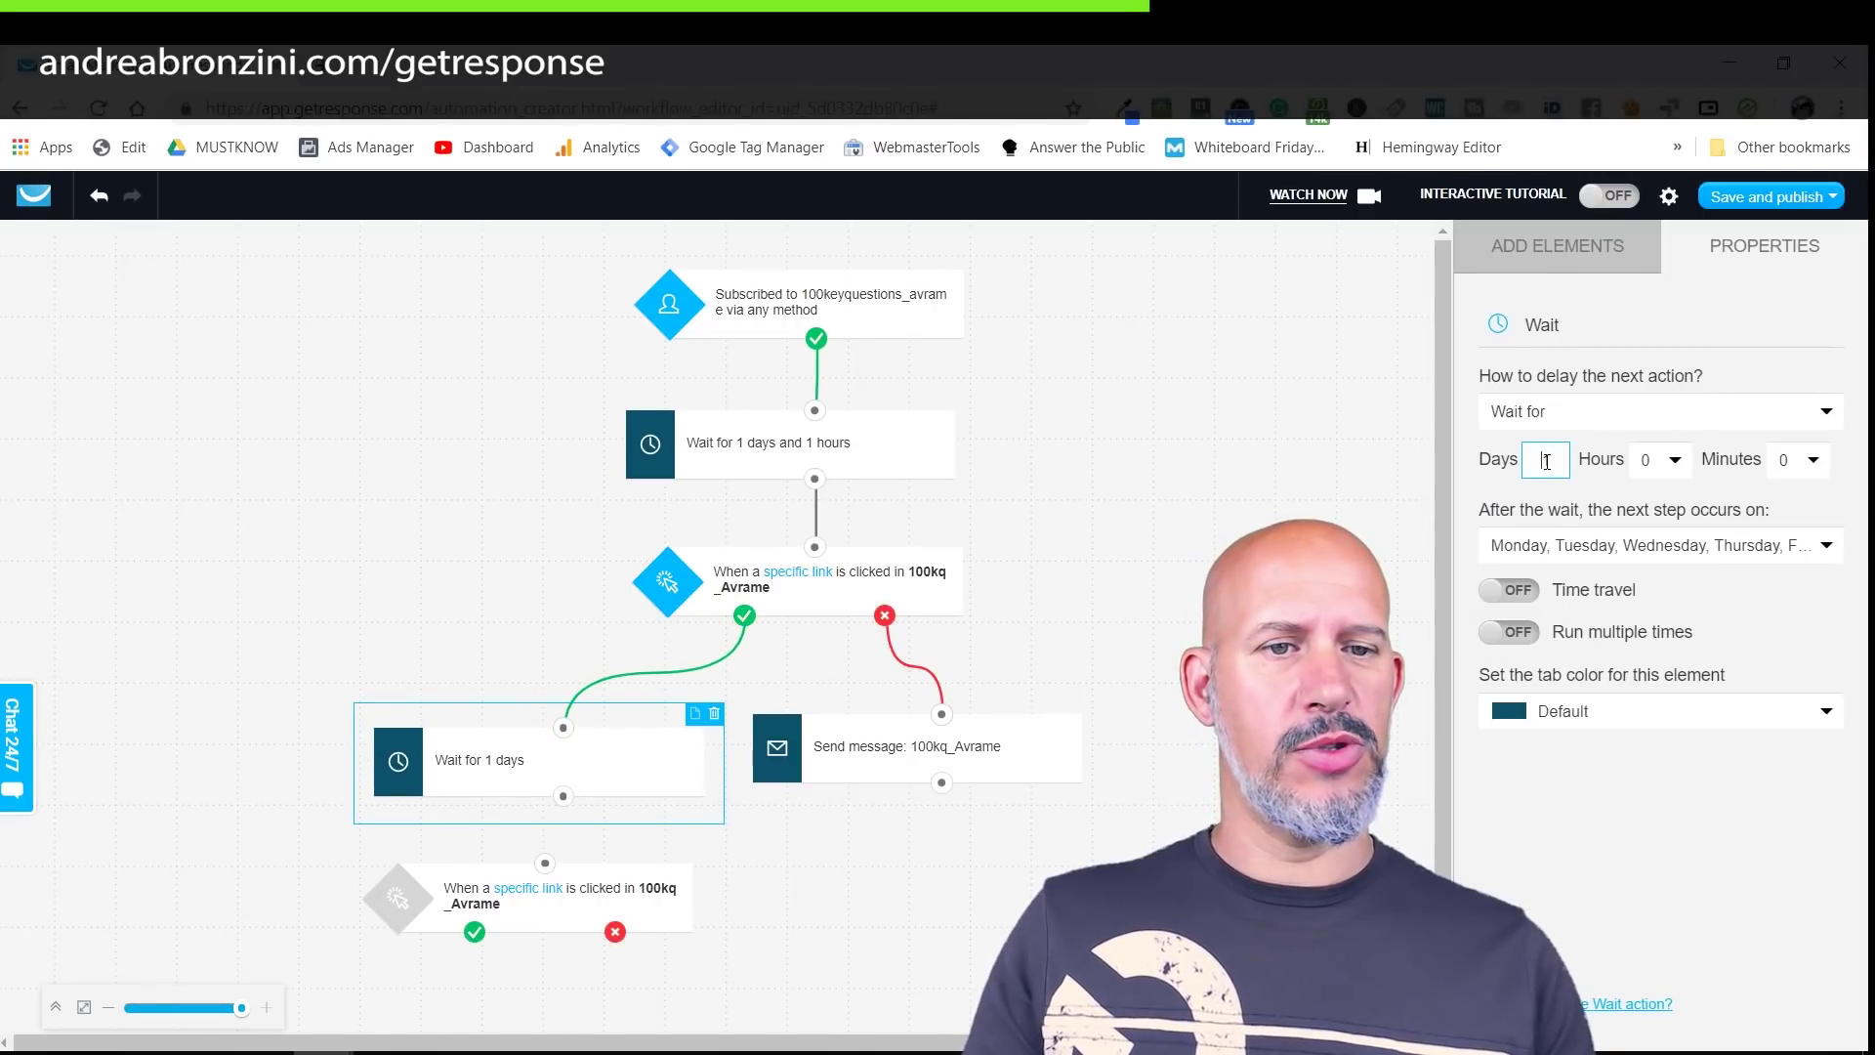
{"action": "key", "text": "BackSpace"}
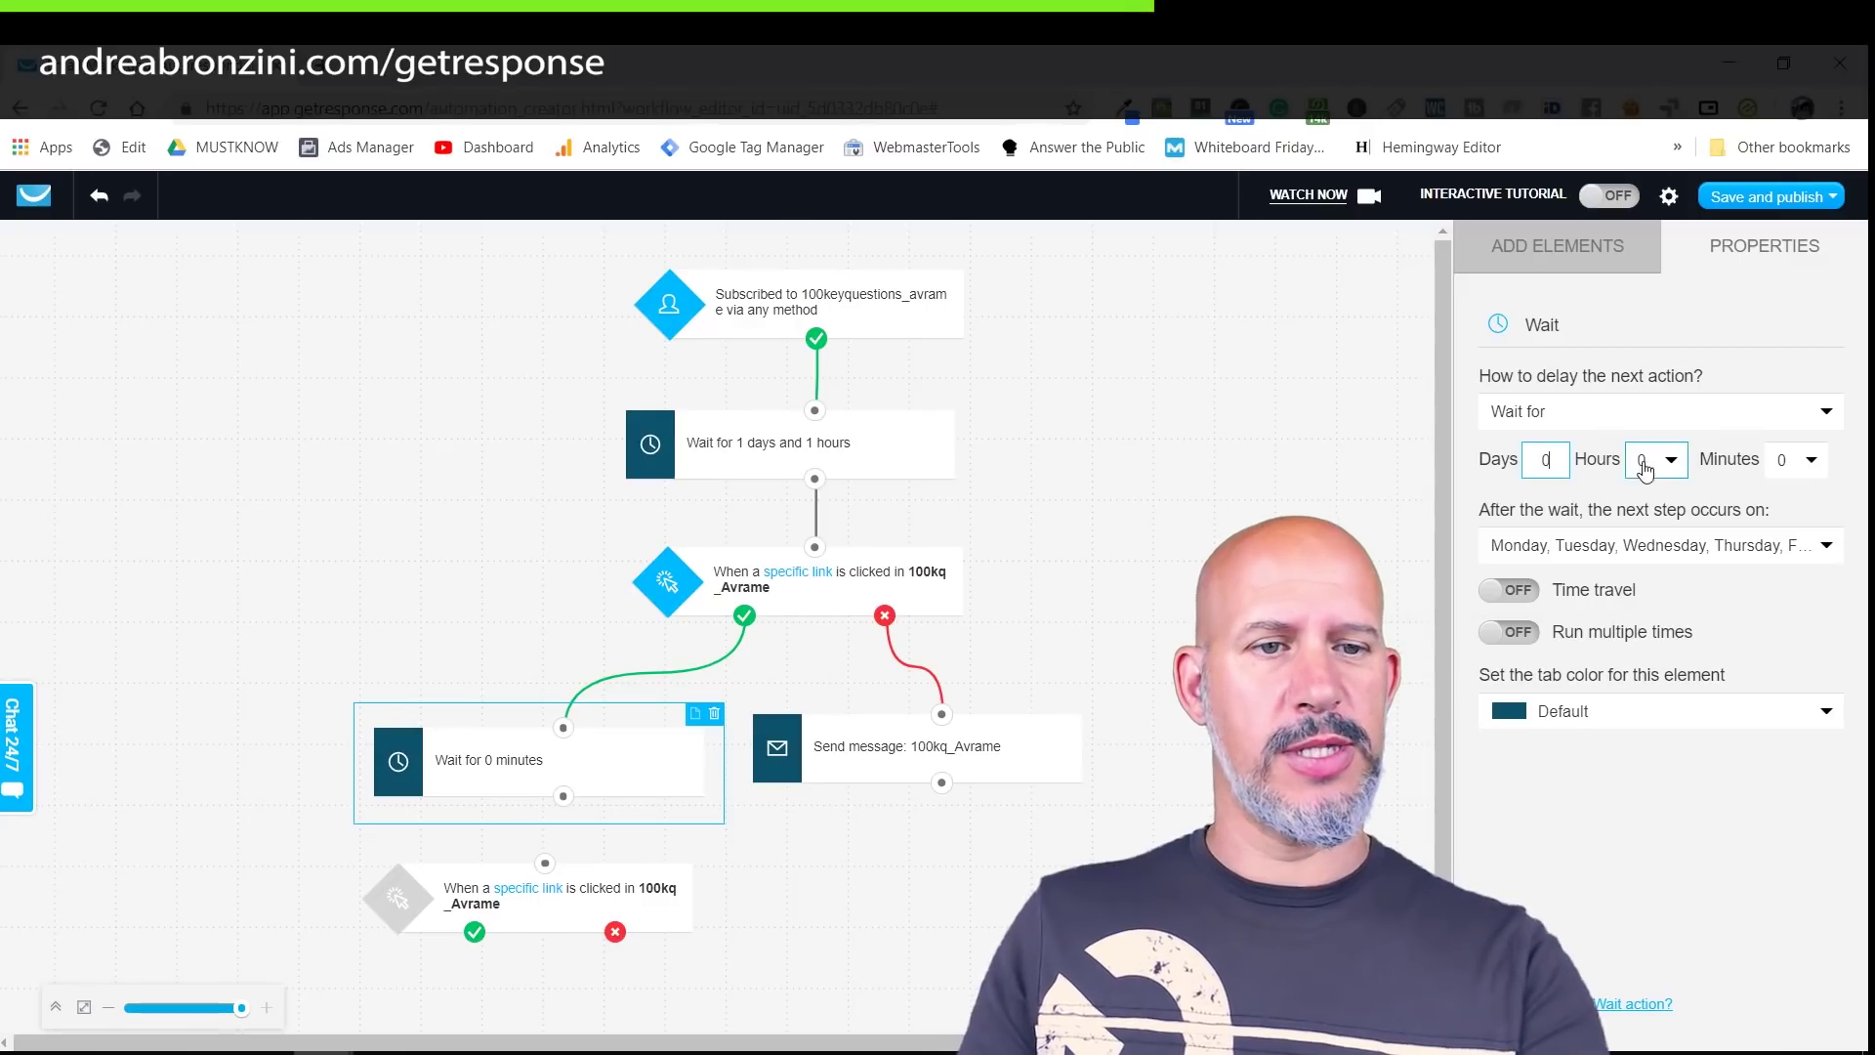
{"action": "left_click", "coordinate": [1658, 461]}
{"action": "left_click", "coordinate": [1643, 523]}
{"action": "left_click", "coordinate": [1311, 502]}
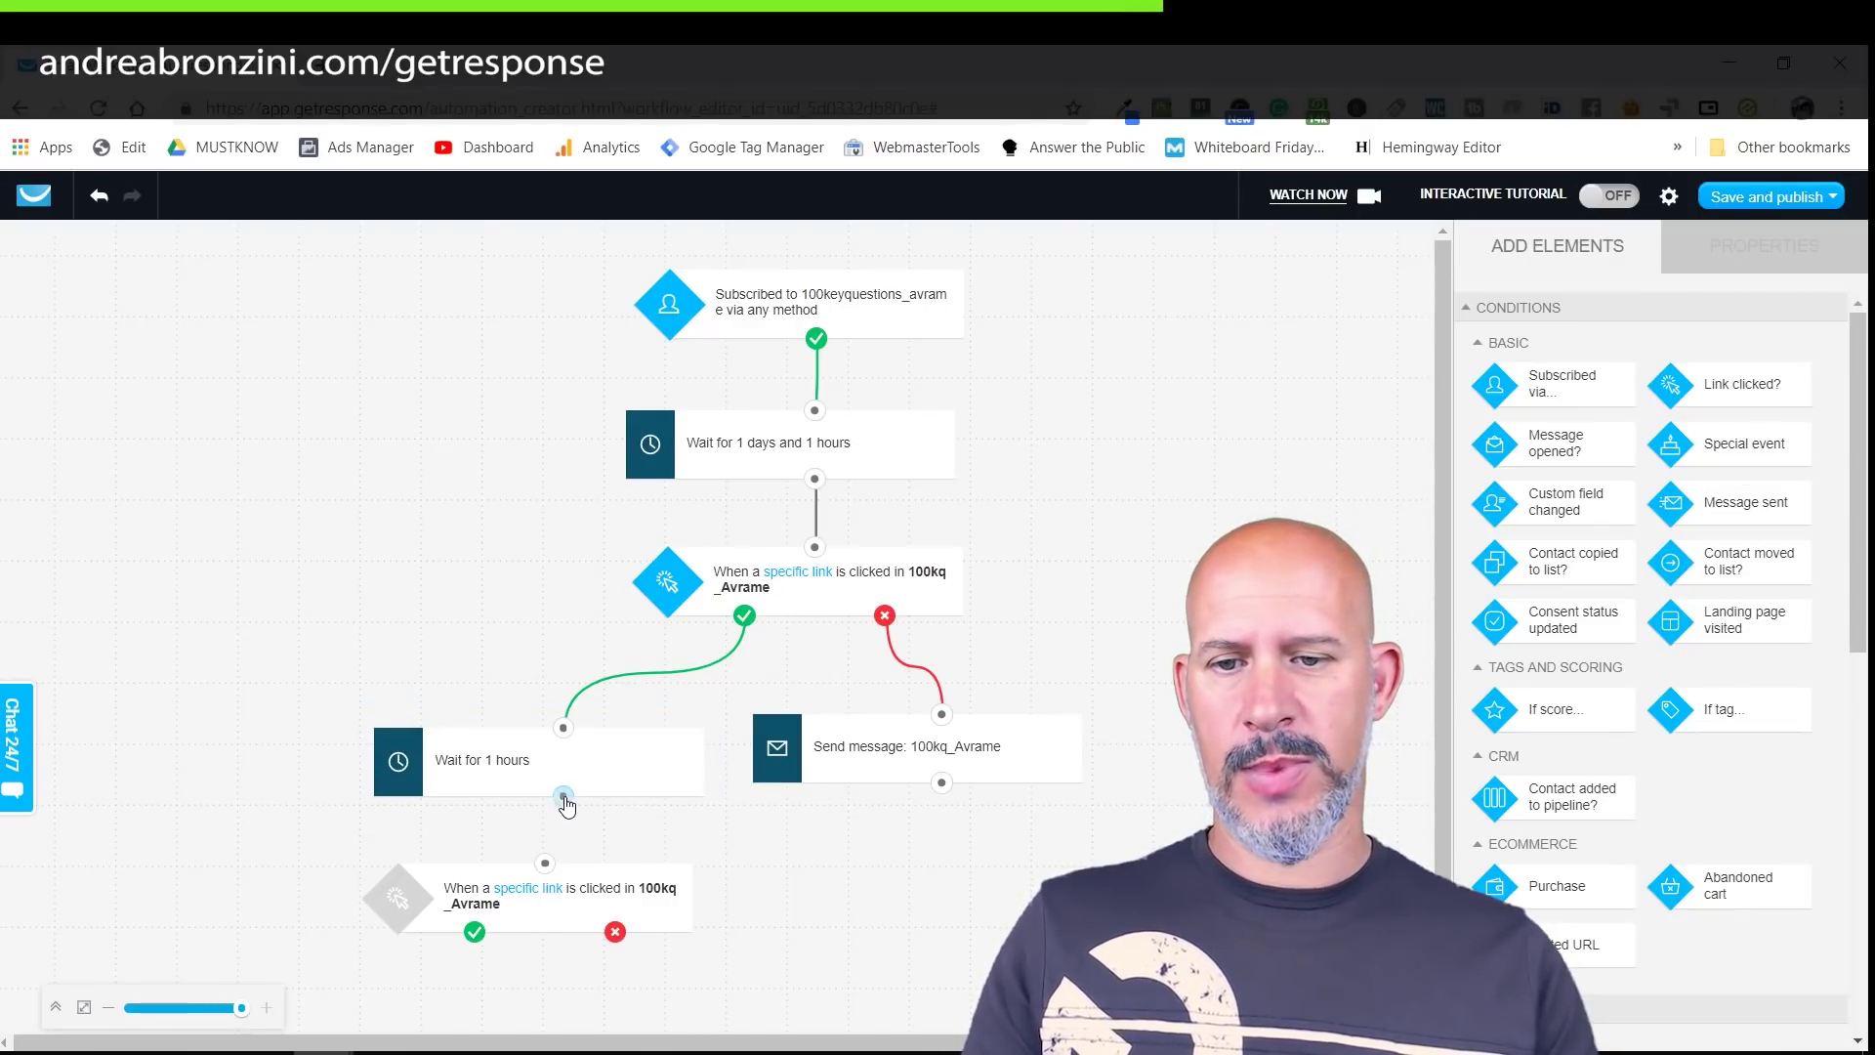
{"action": "left_click_drag", "start_coordinate": [563, 796], "coordinate": [605, 887]}
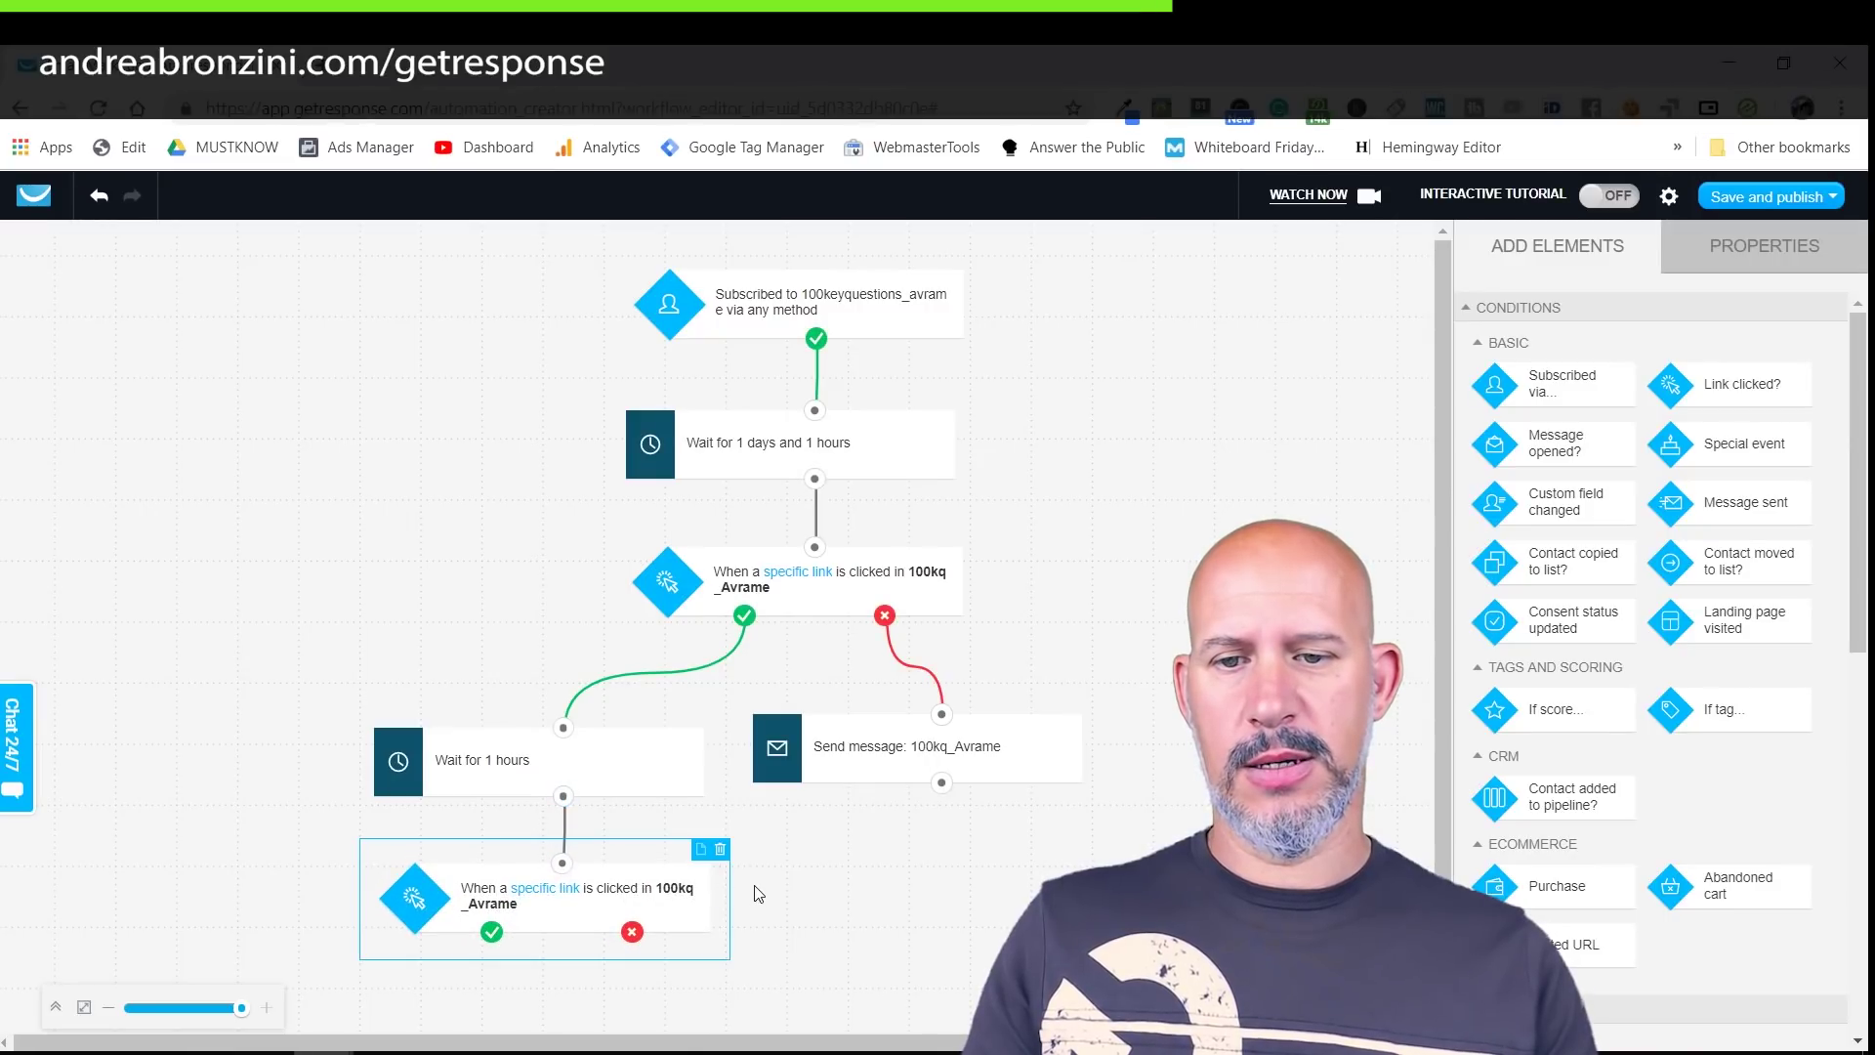
Step: Rearrange the canvas, moving the Wait for 1 hours step further down
{"action": "left_click_drag", "start_coordinate": [942, 782], "coordinate": [607, 805]}
{"action": "left_click_drag", "start_coordinate": [592, 882], "coordinate": [597, 903]}
{"action": "left_click_drag", "start_coordinate": [607, 779], "coordinate": [583, 866]}
{"action": "scroll", "coordinate": [879, 801], "scroll_direction": "down", "scroll_amount": 1}
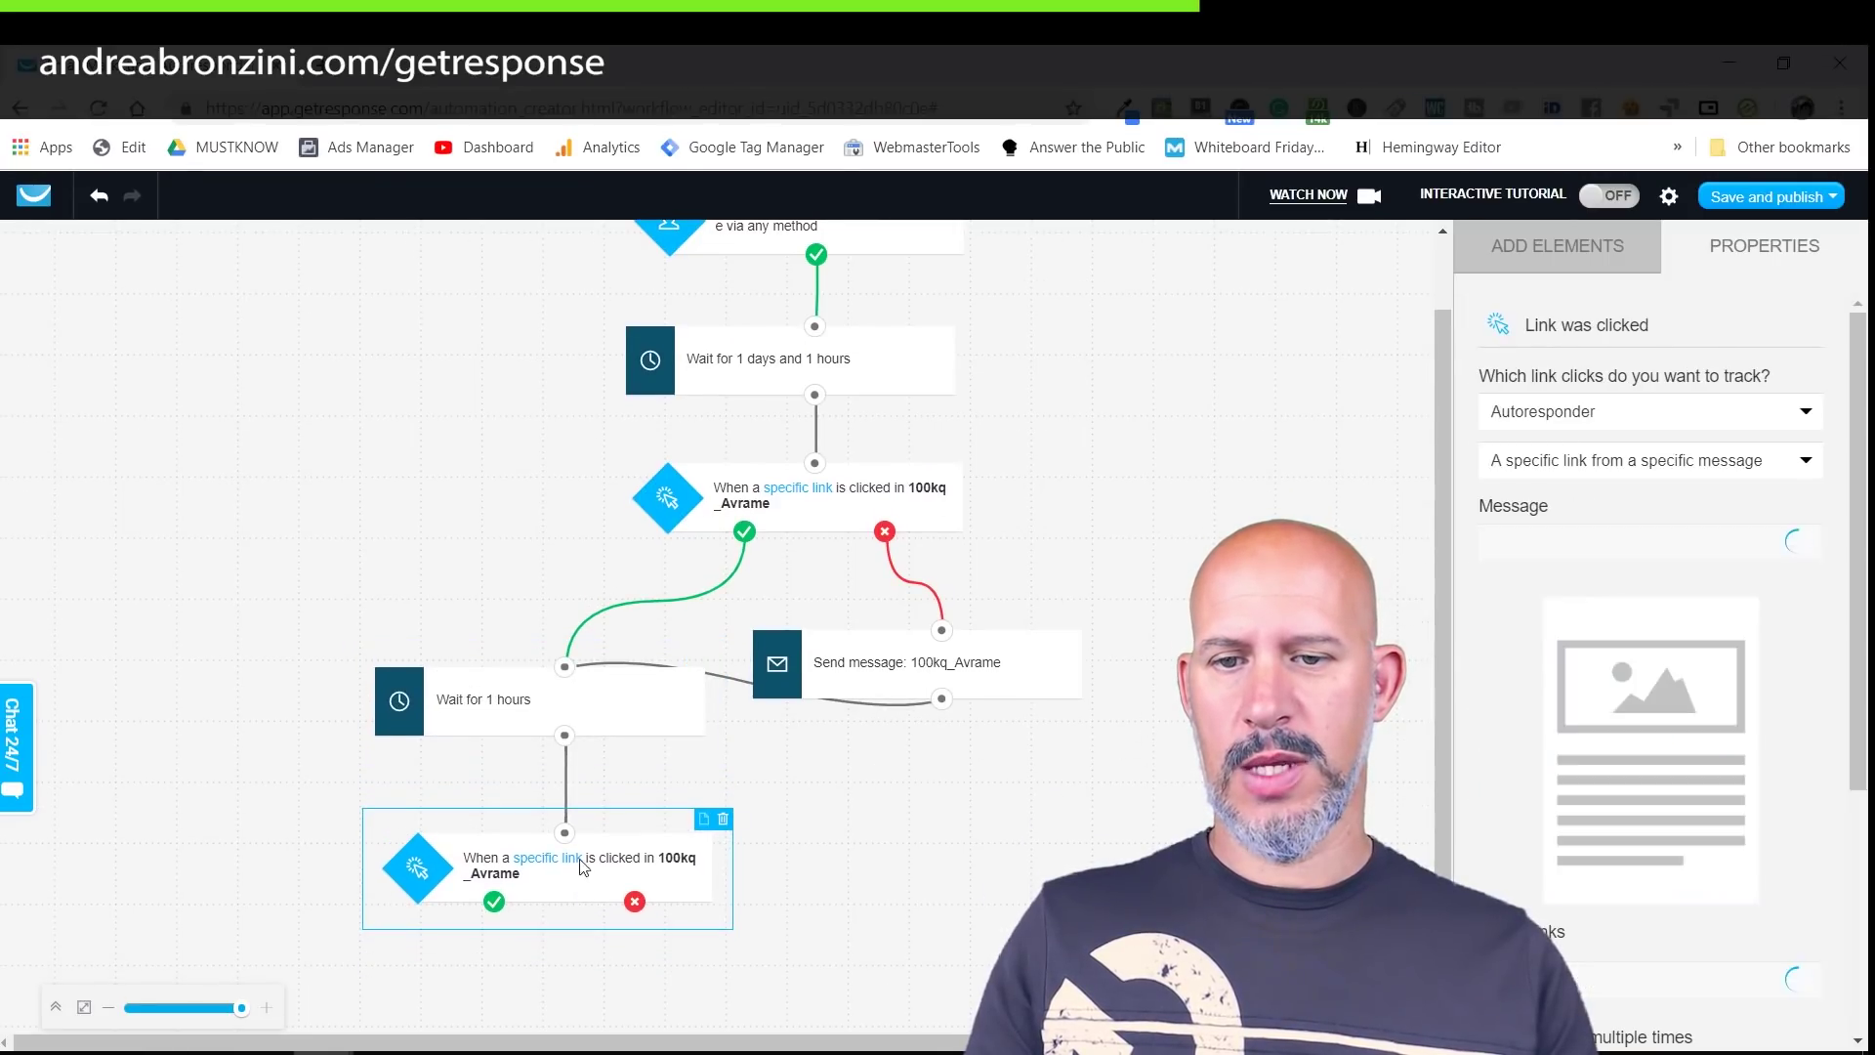
{"action": "left_click_drag", "start_coordinate": [615, 733], "coordinate": [607, 907]}
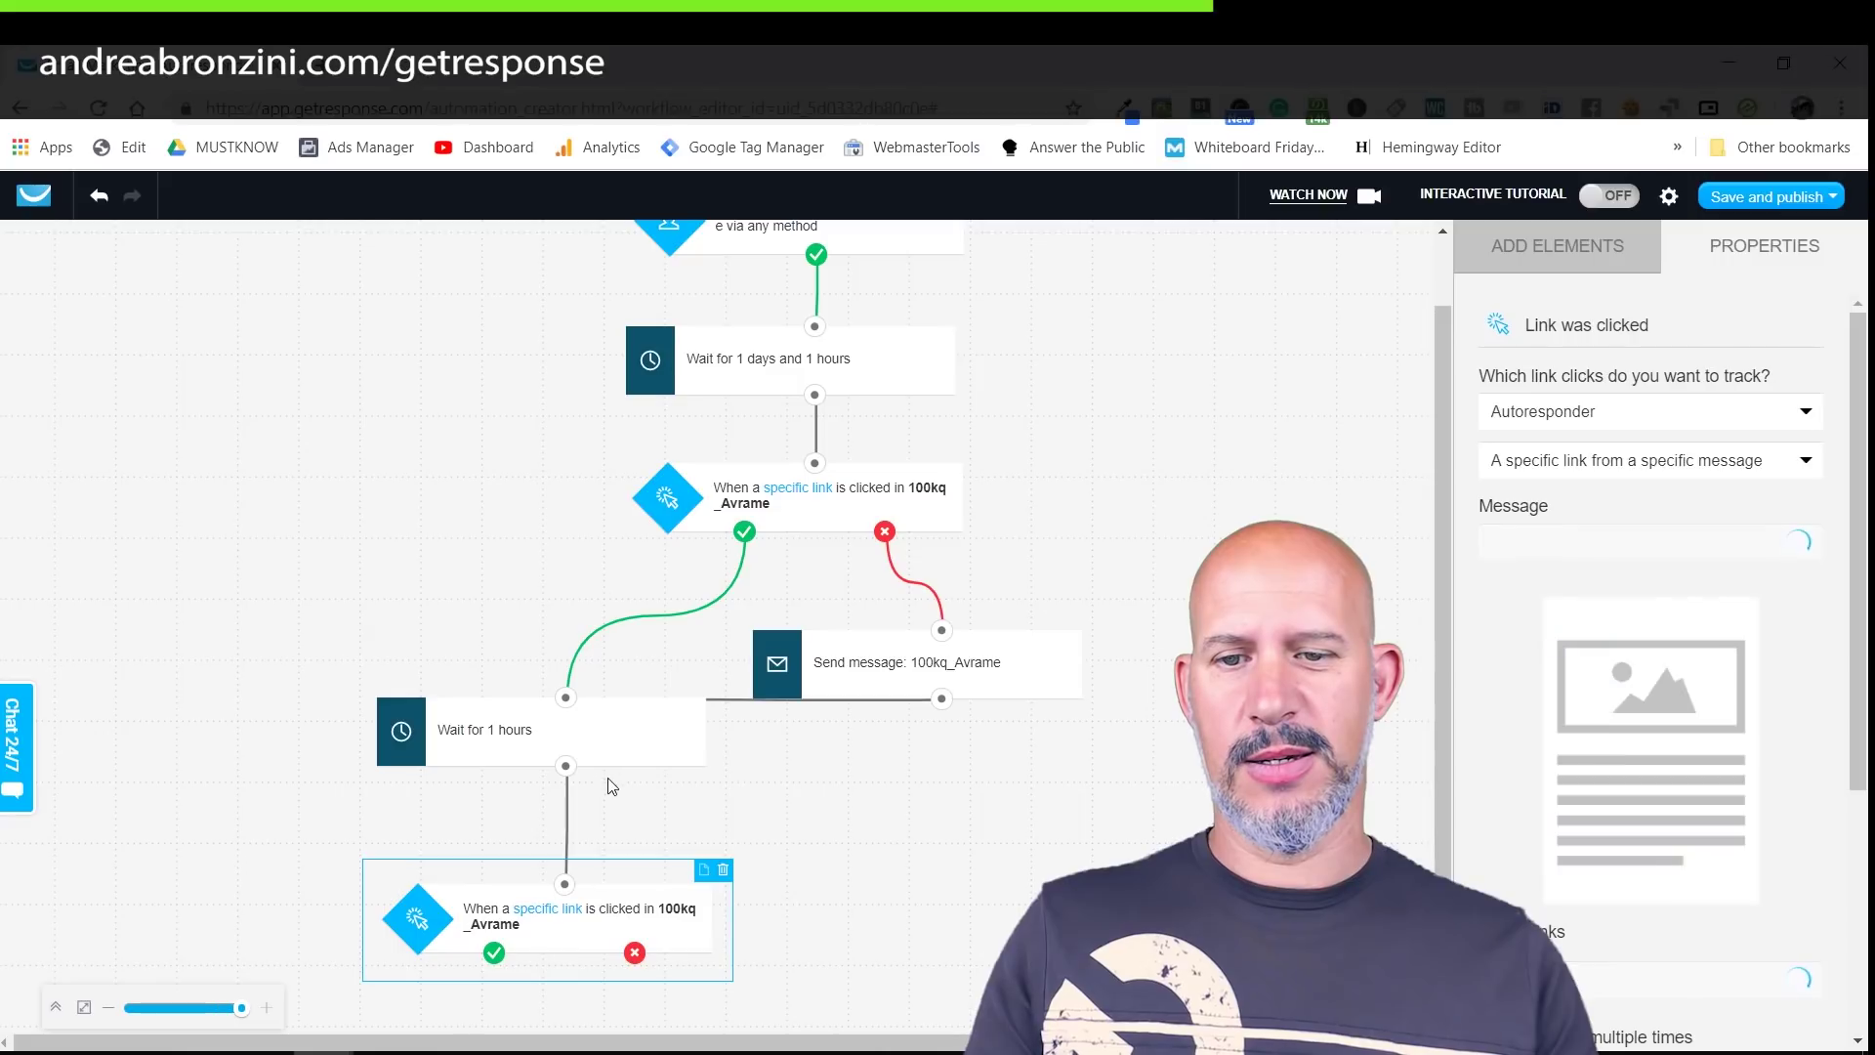
{"action": "left_click_drag", "start_coordinate": [607, 762], "coordinate": [614, 819]}
{"action": "left_click", "coordinate": [748, 555]}
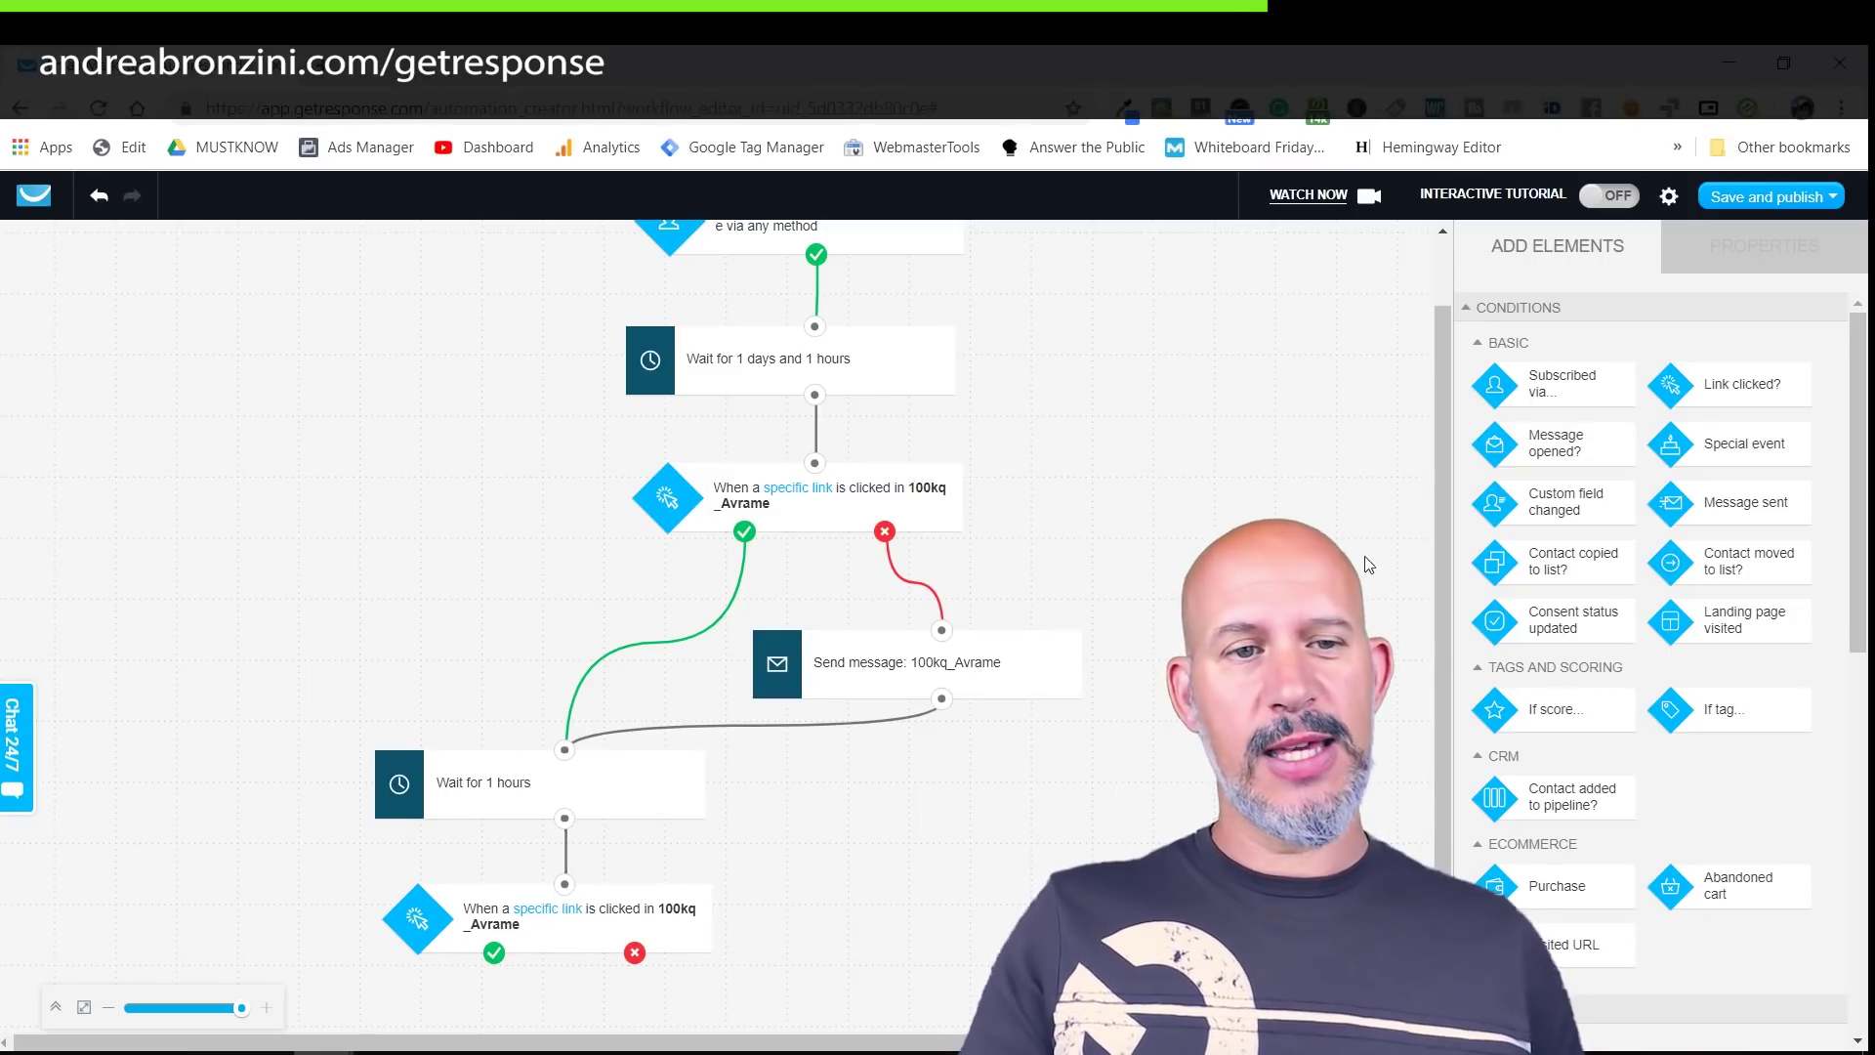
Step: Add a Send message step on the Facebook-link condition's not-clicked branch
{"action": "scroll", "coordinate": [1368, 440], "scroll_direction": "down", "scroll_amount": 1}
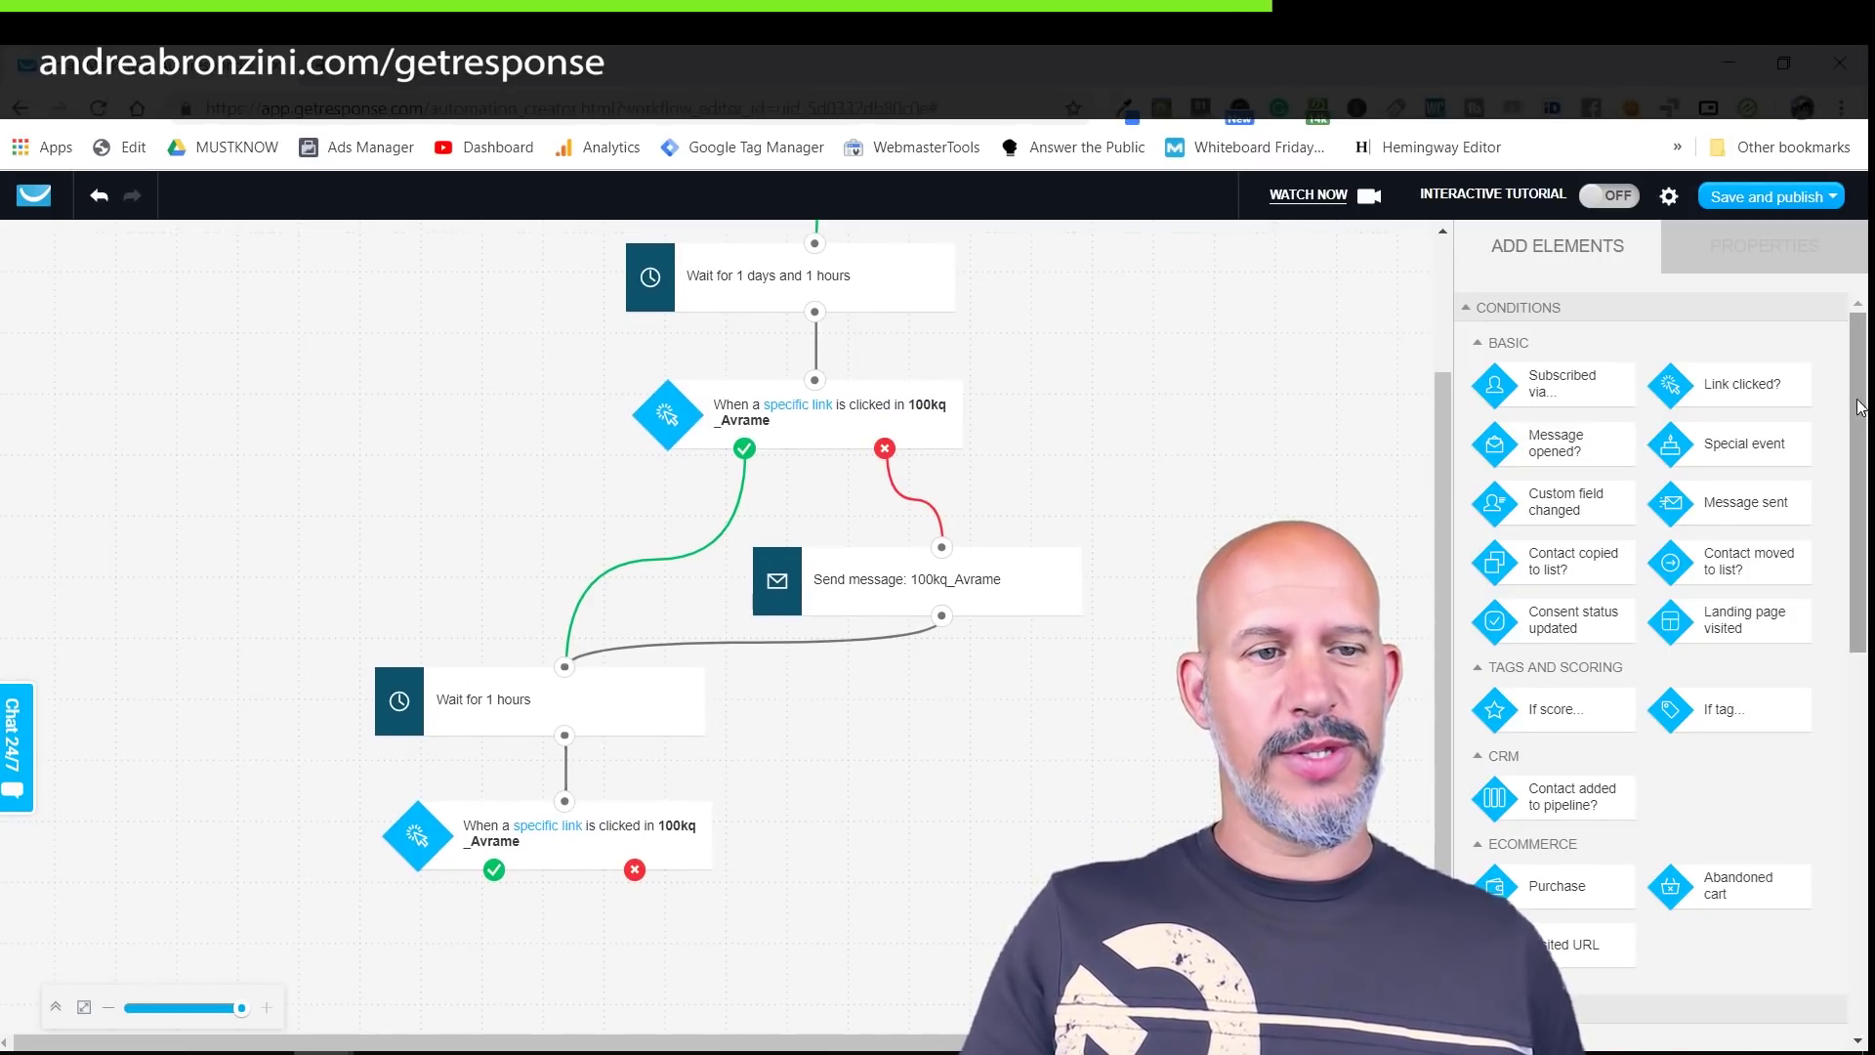
{"action": "scroll", "coordinate": [1836, 639], "scroll_direction": "down", "scroll_amount": 5}
{"action": "left_click_drag", "start_coordinate": [1519, 564], "coordinate": [681, 887]}
{"action": "scroll", "coordinate": [681, 887], "scroll_direction": "down", "scroll_amount": 2}
{"action": "left_click_drag", "start_coordinate": [635, 735], "coordinate": [645, 832]}
{"action": "left_click", "coordinate": [664, 840]}
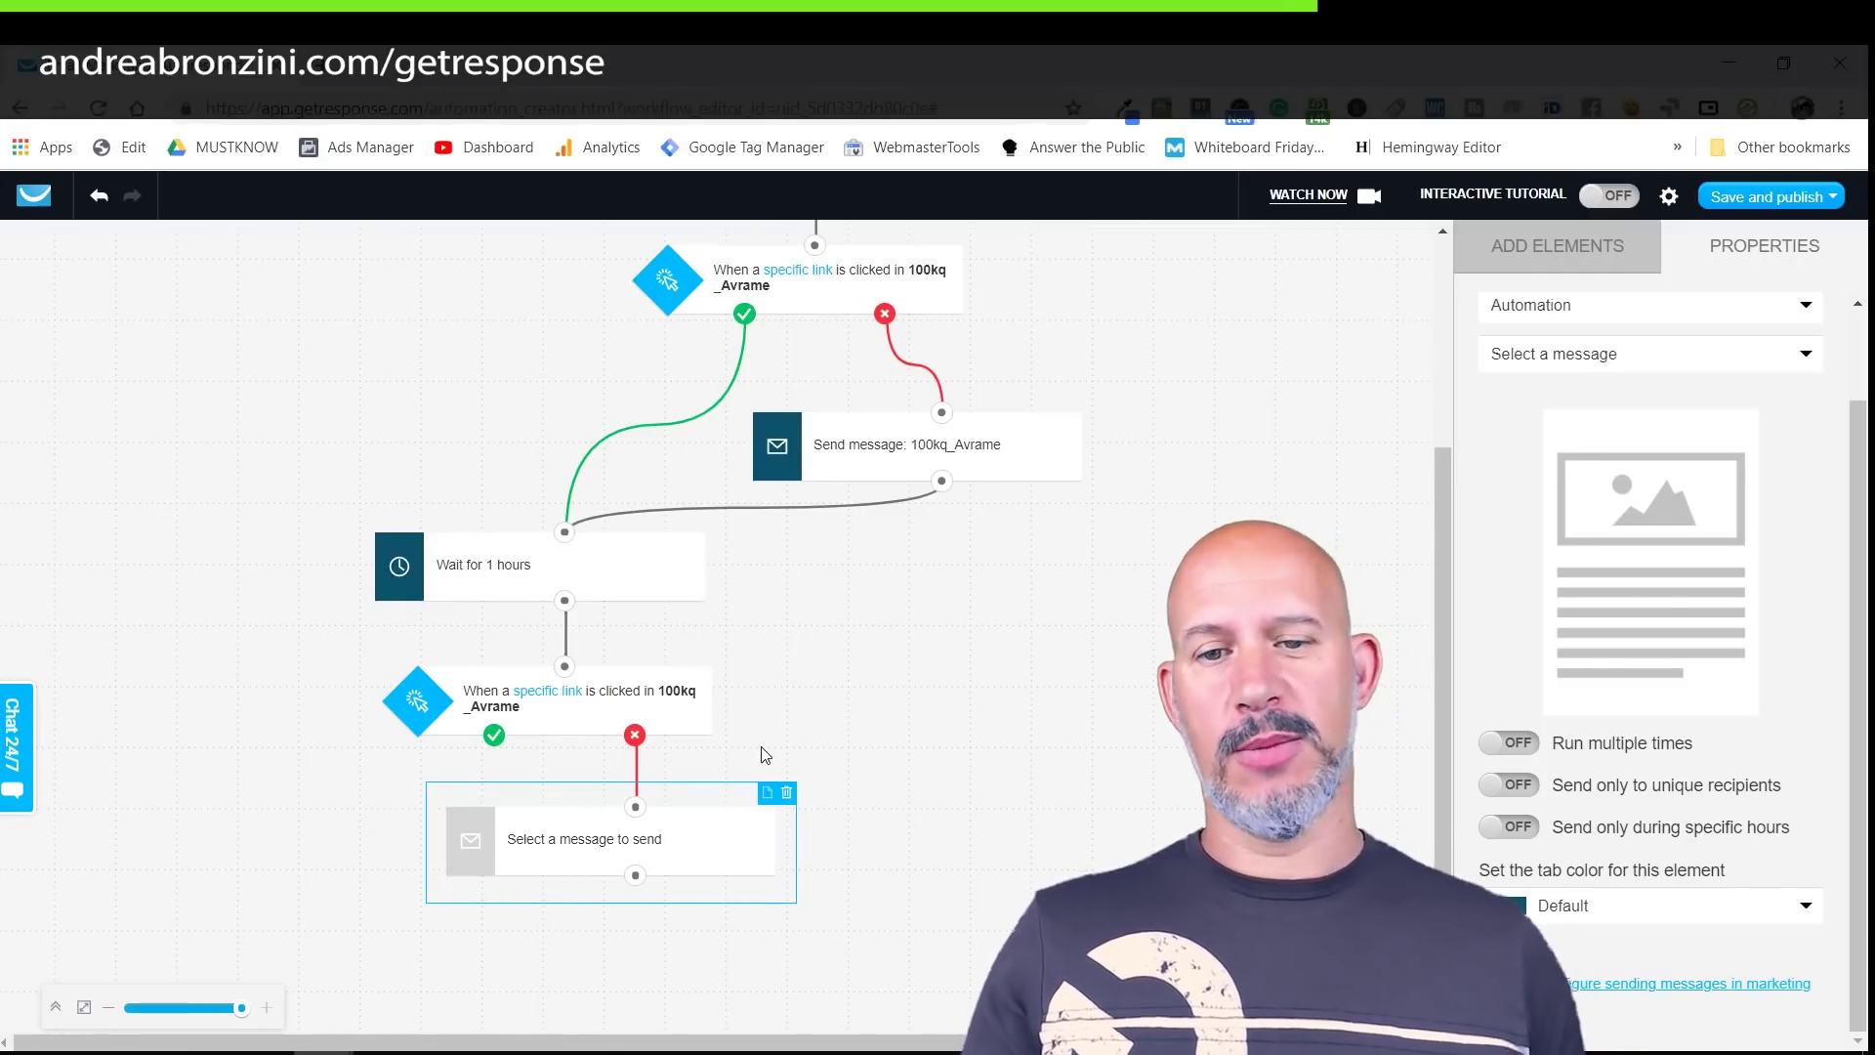
Step: Make the new step send the 100kq_Avrame autoresponder, copied as an automation message
{"action": "left_click", "coordinate": [1616, 309]}
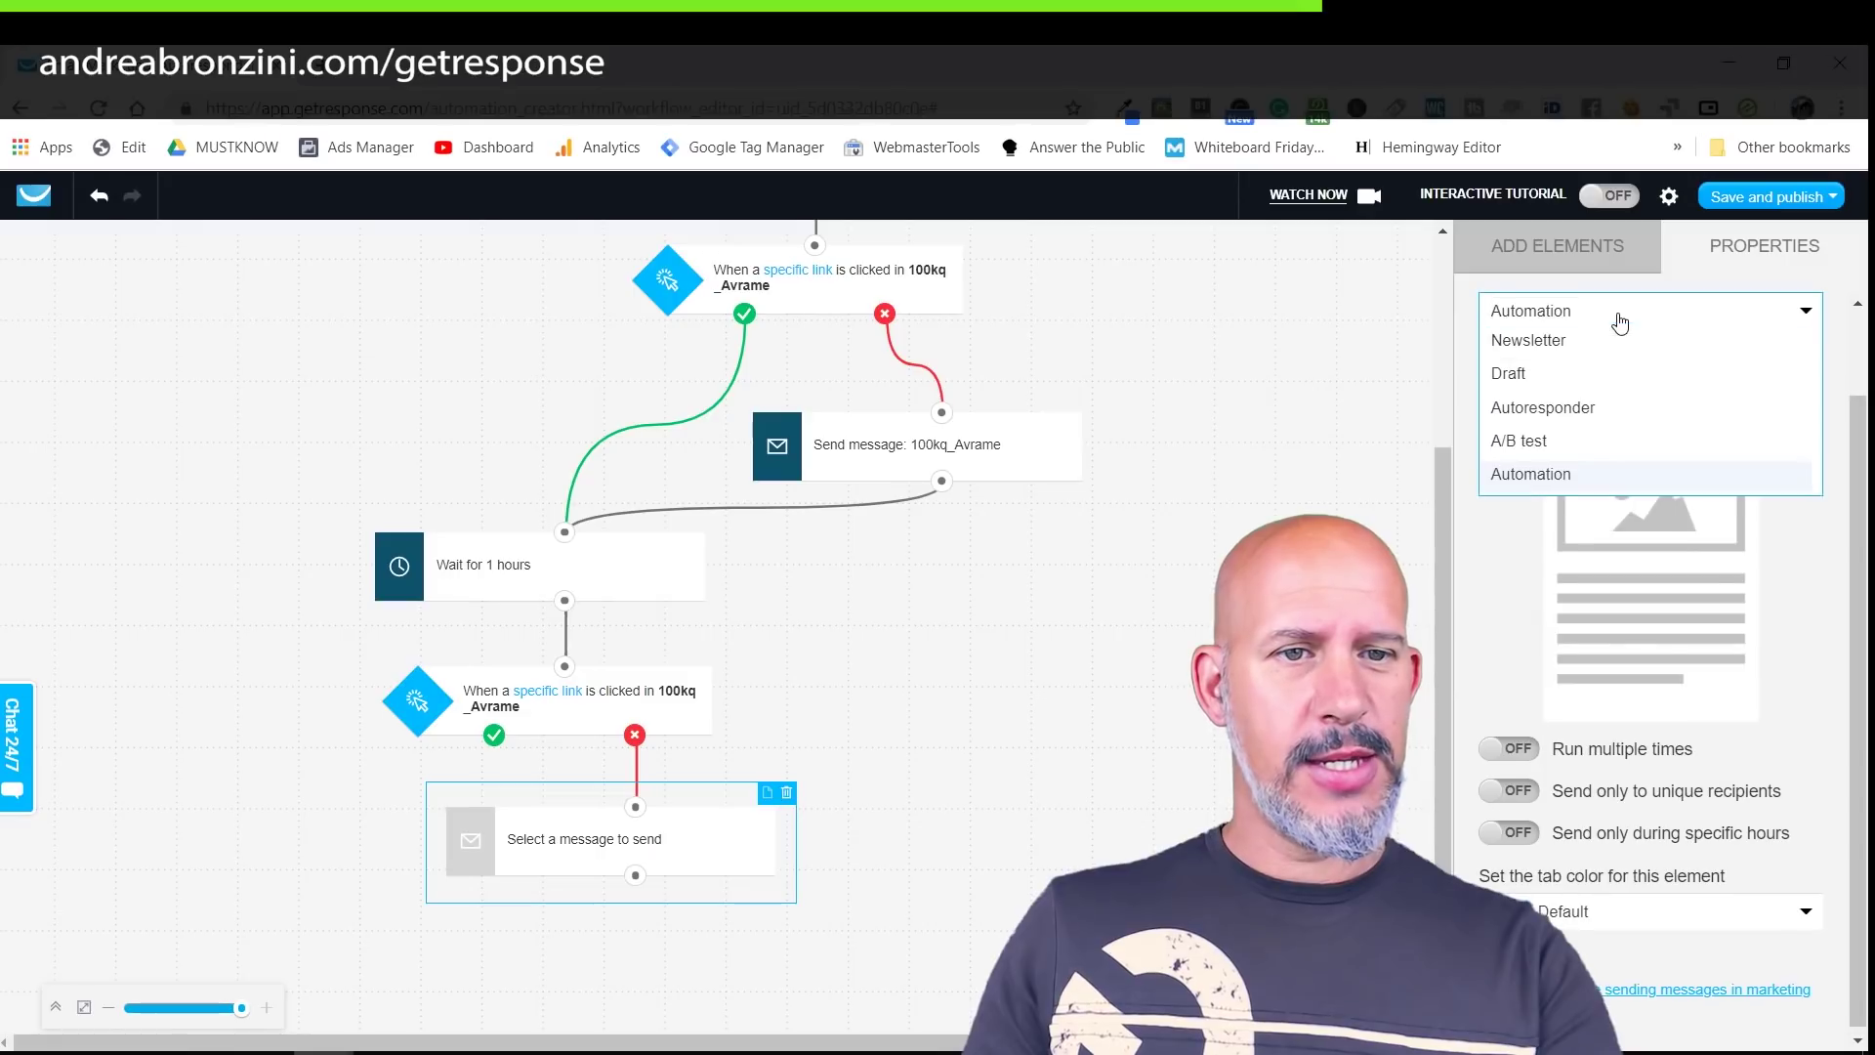
{"action": "left_click", "coordinate": [1528, 408]}
{"action": "left_click", "coordinate": [1541, 376]}
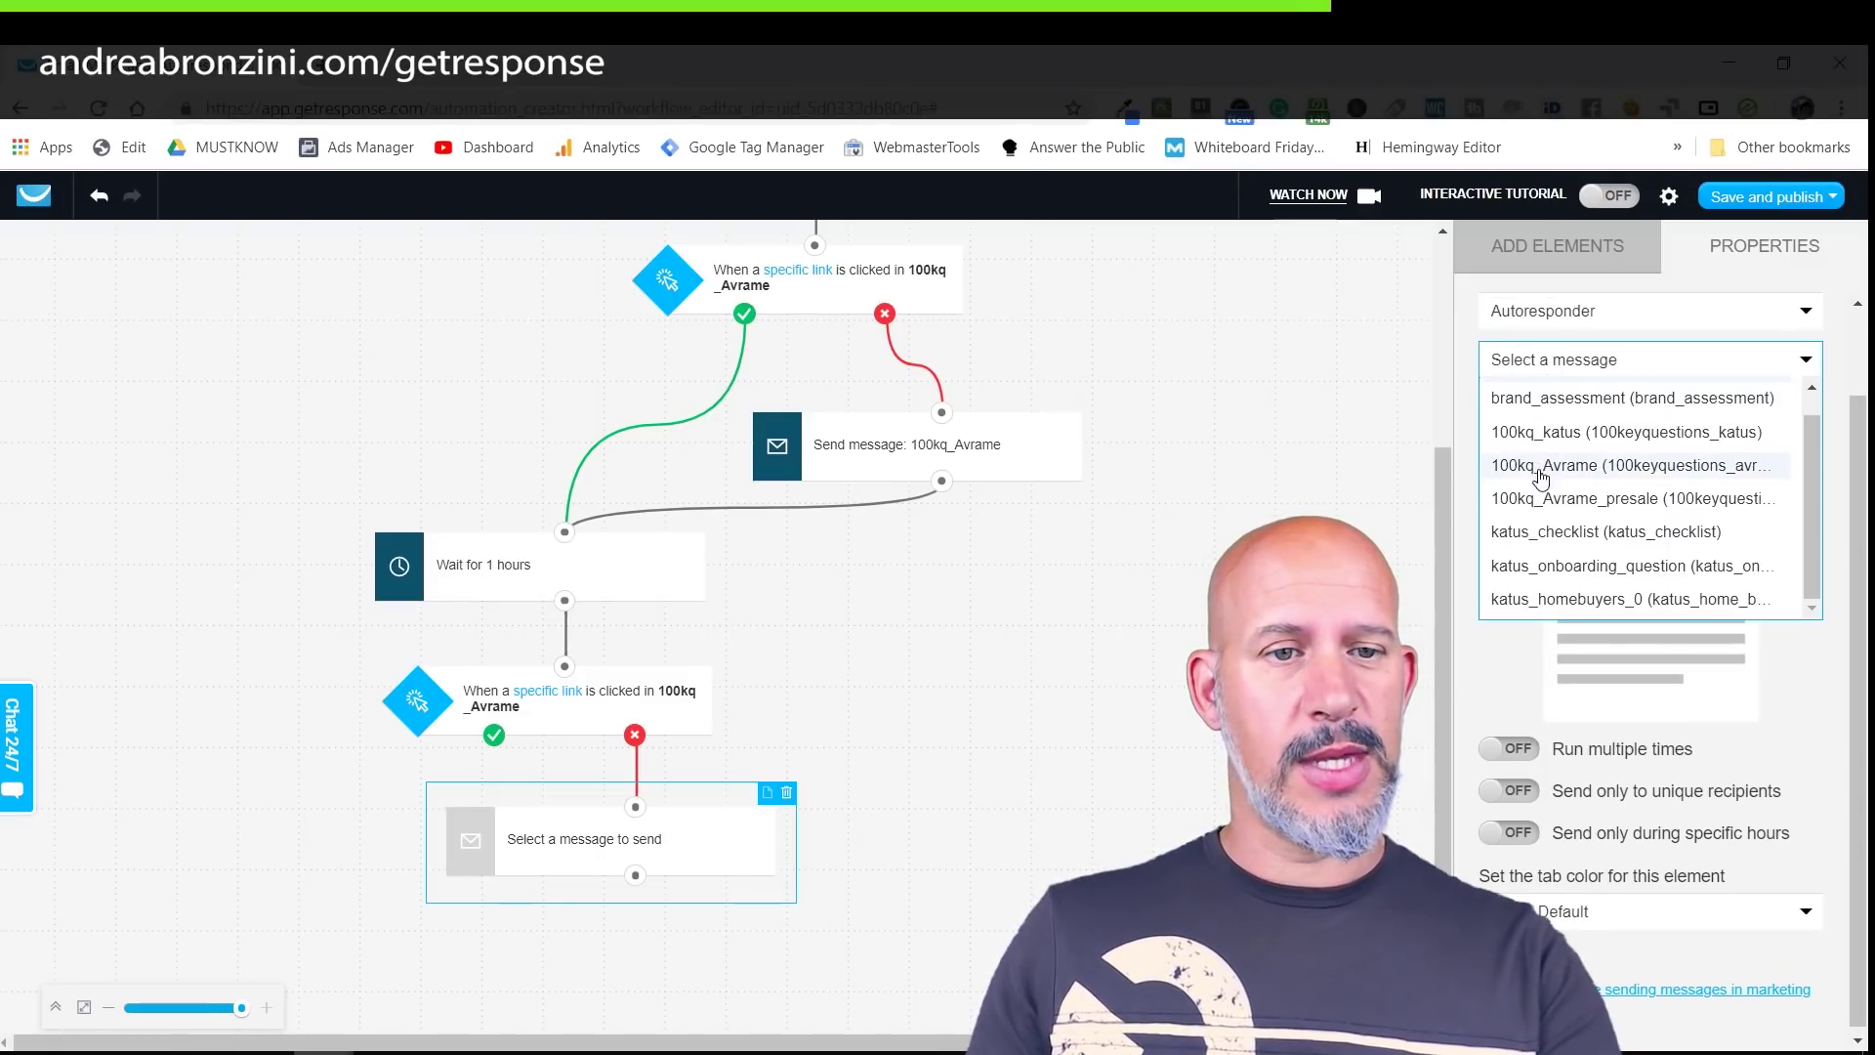
{"action": "left_click", "coordinate": [1543, 475]}
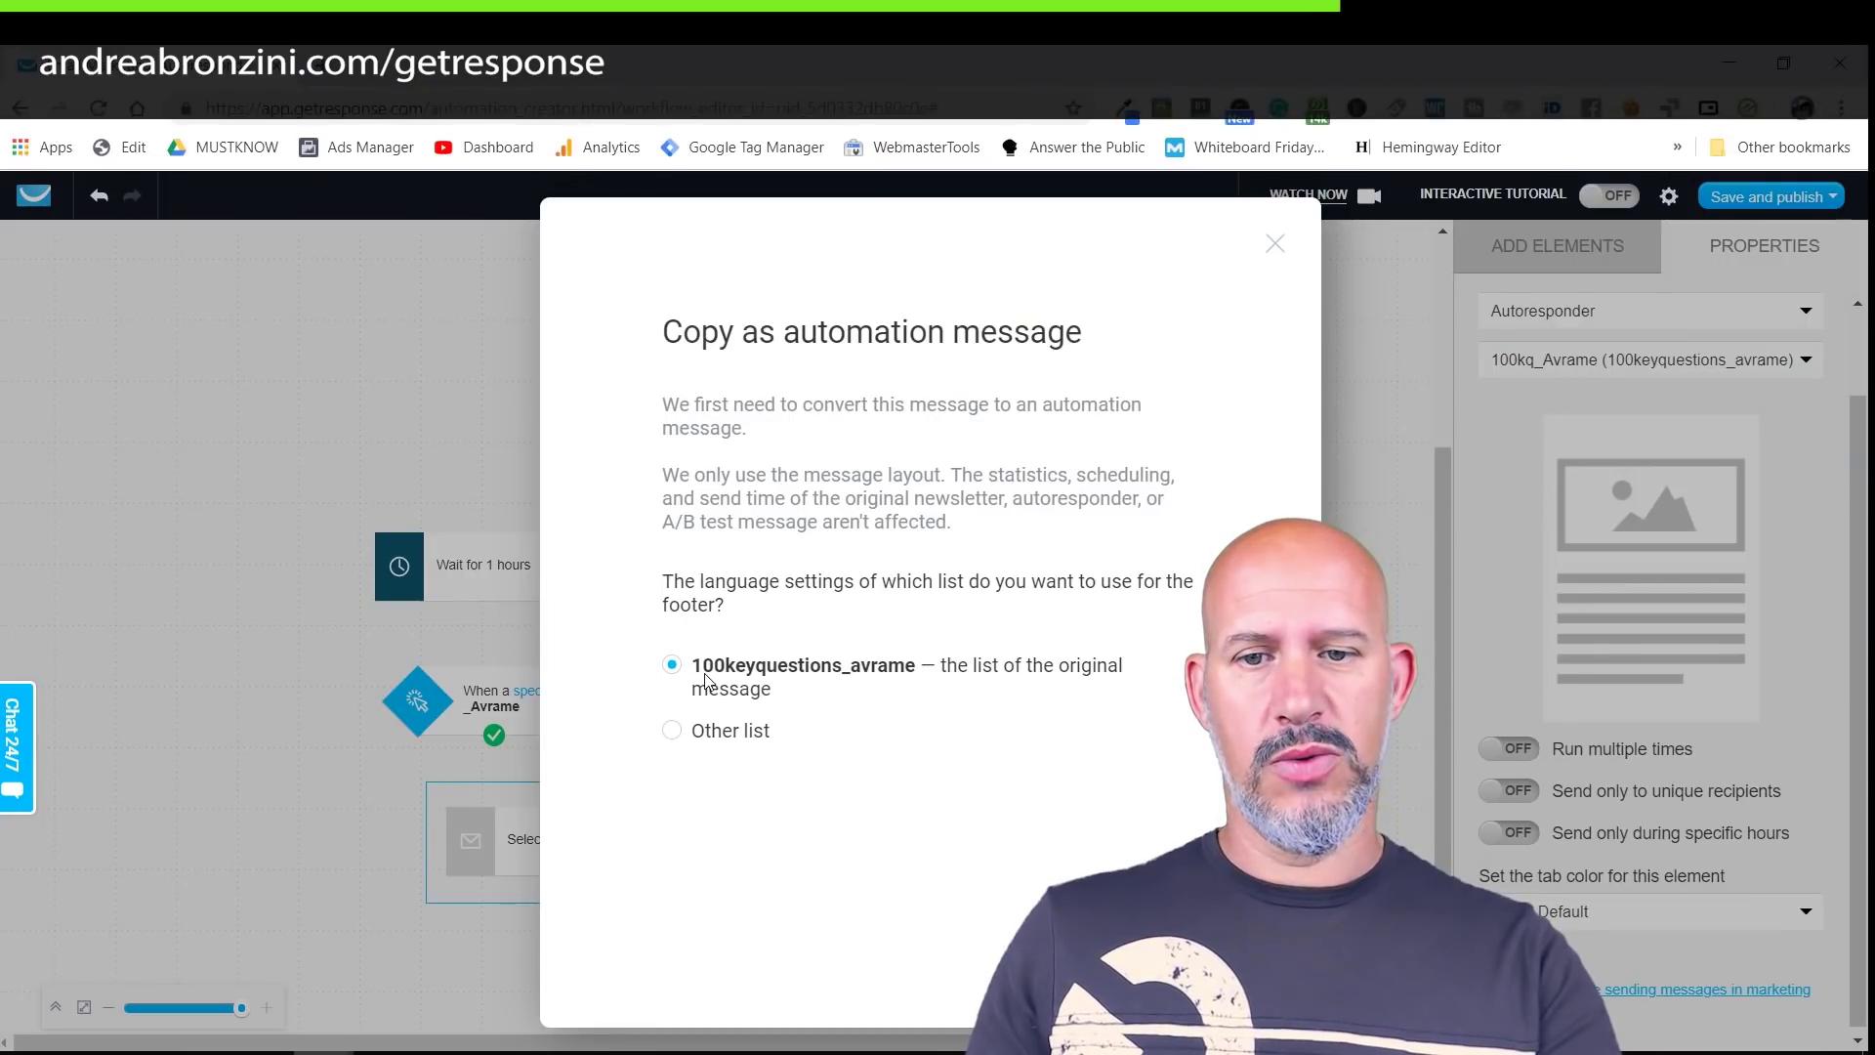
{"action": "key", "text": "Escape"}
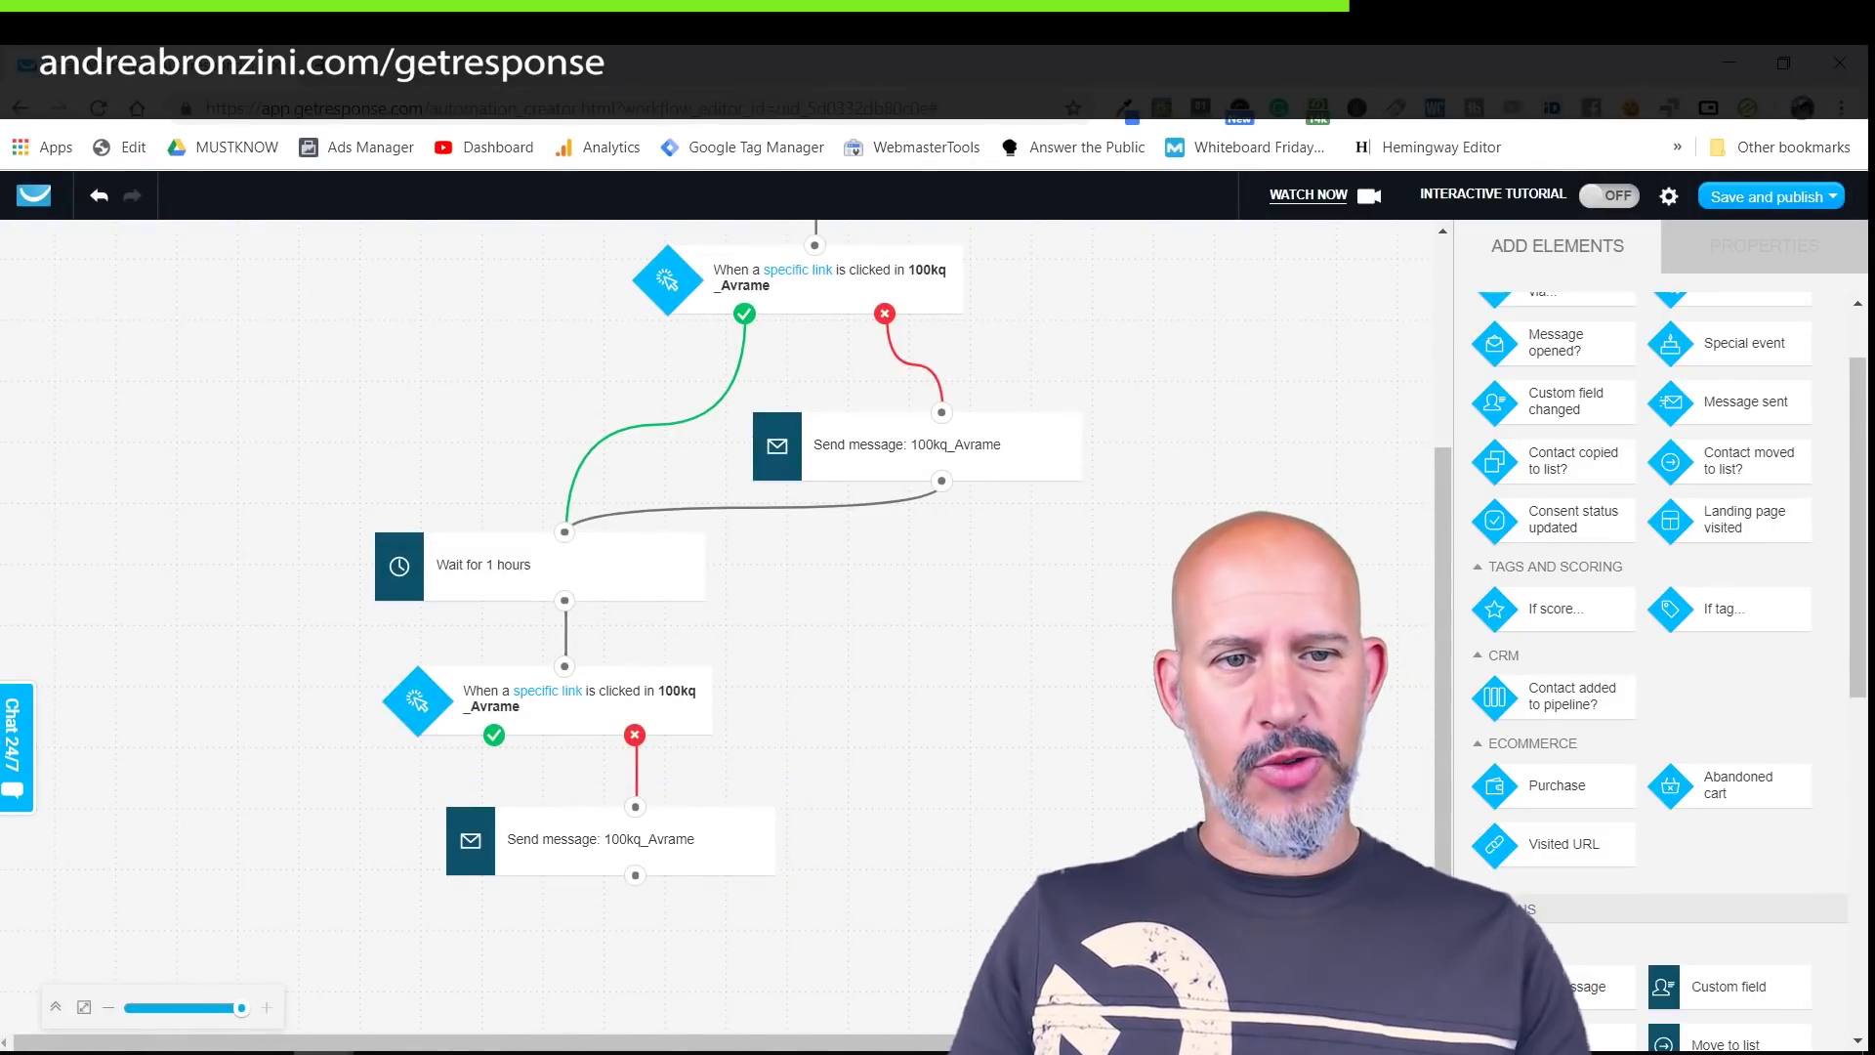
{"action": "scroll", "coordinate": [669, 577], "scroll_direction": "up", "scroll_amount": 3}
{"action": "scroll", "coordinate": [670, 577], "scroll_direction": "down", "scroll_amount": 3}
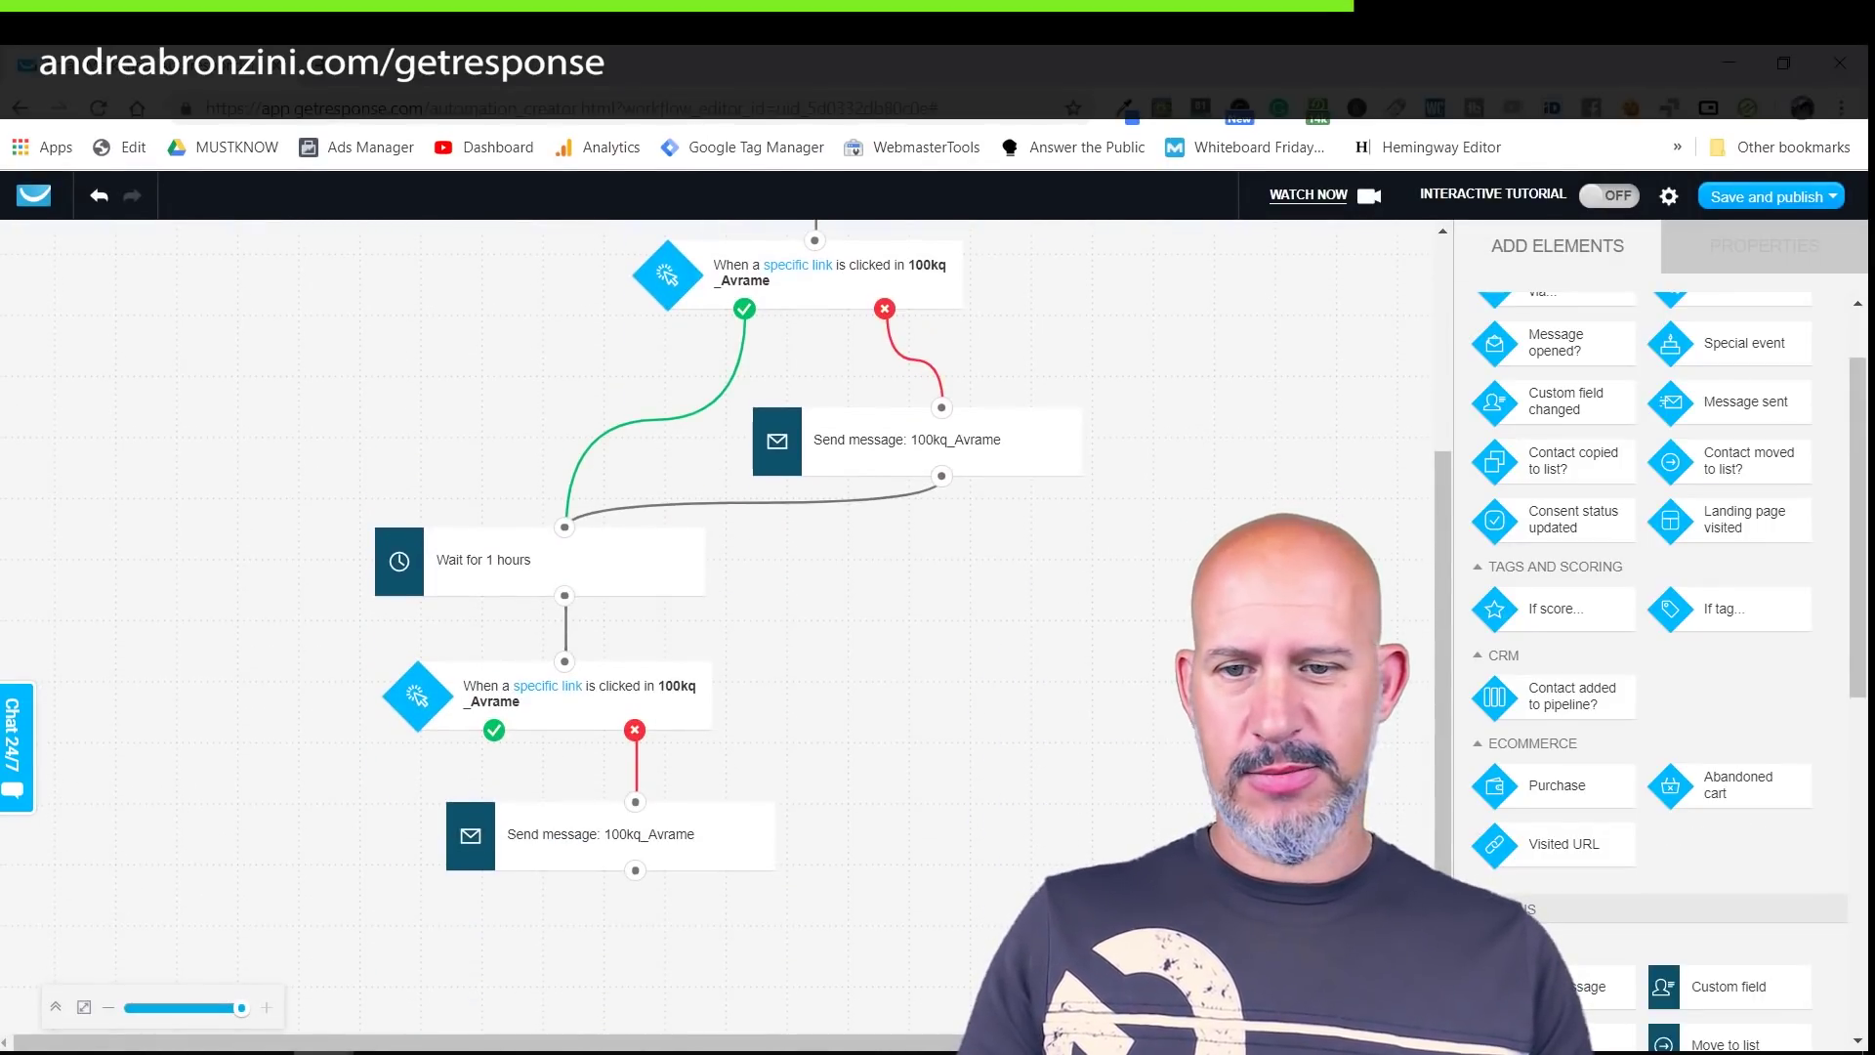
Step: Save and exit the workflow, then view the Automation messages list
{"action": "left_click", "coordinate": [1833, 196]}
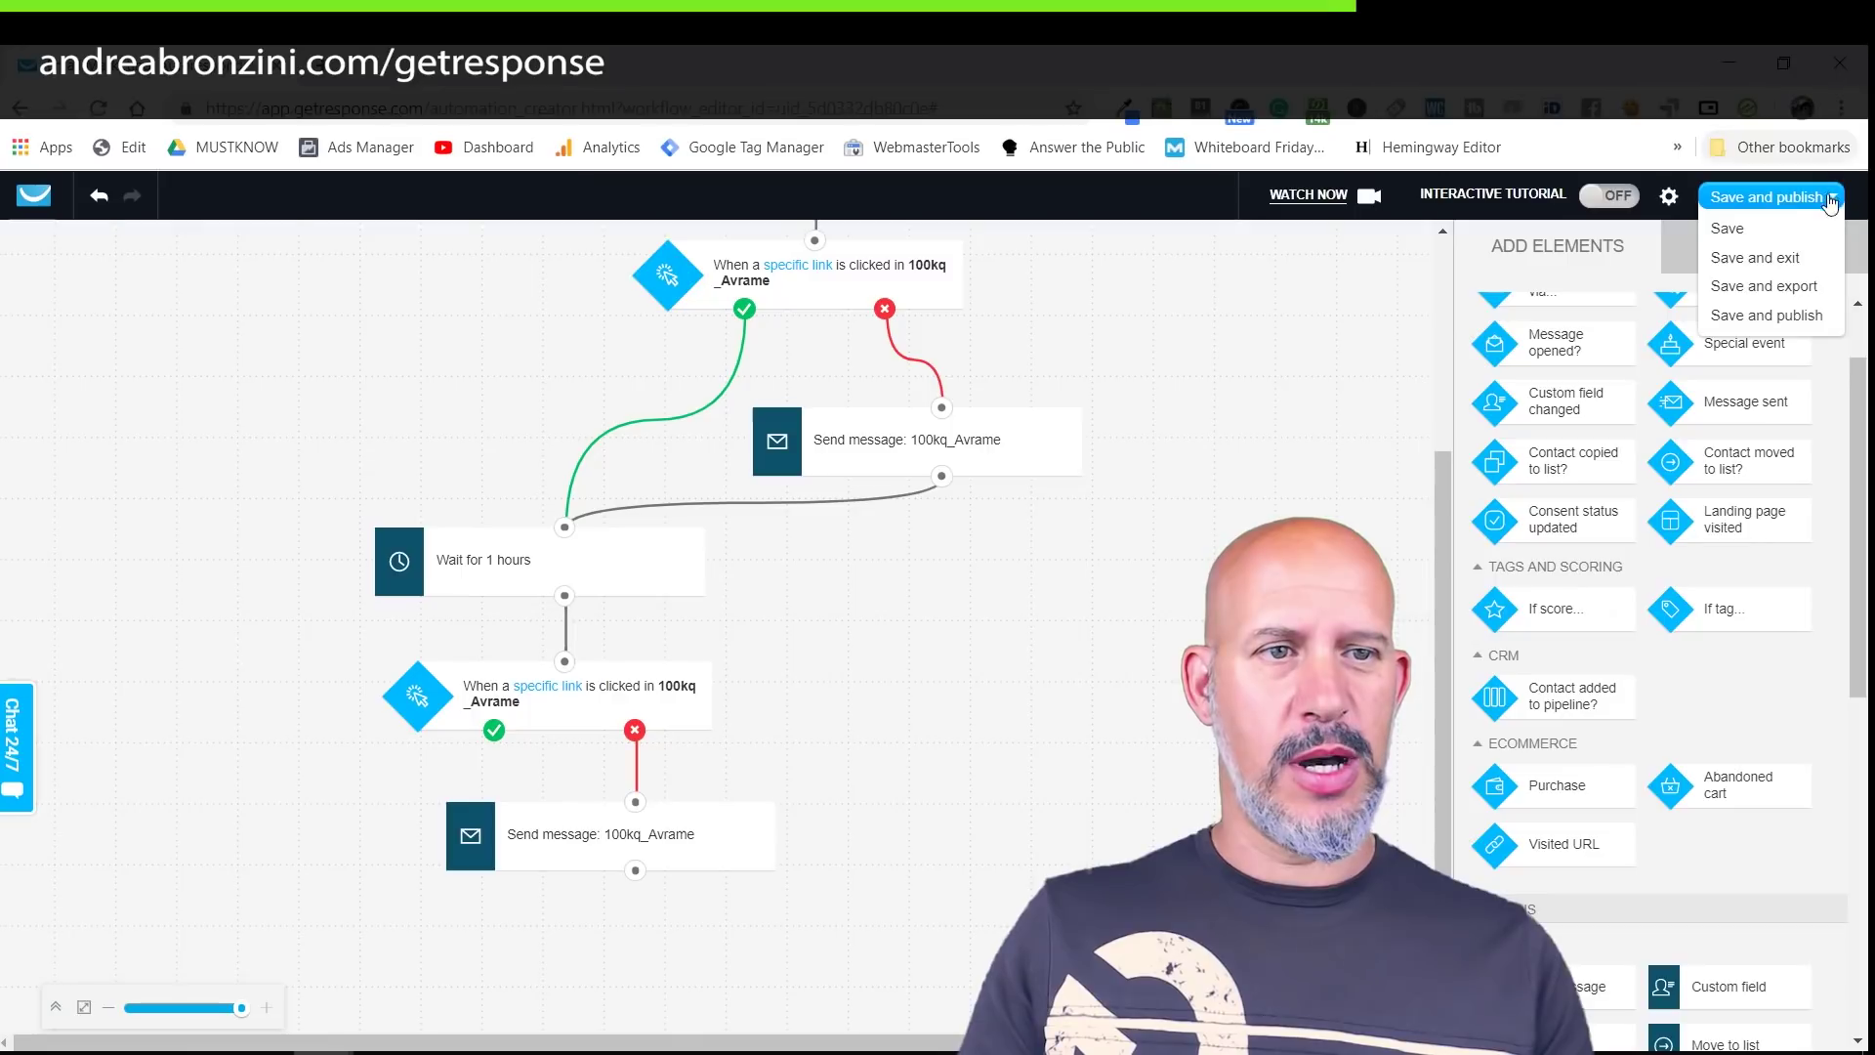
{"action": "left_click", "coordinate": [1735, 259]}
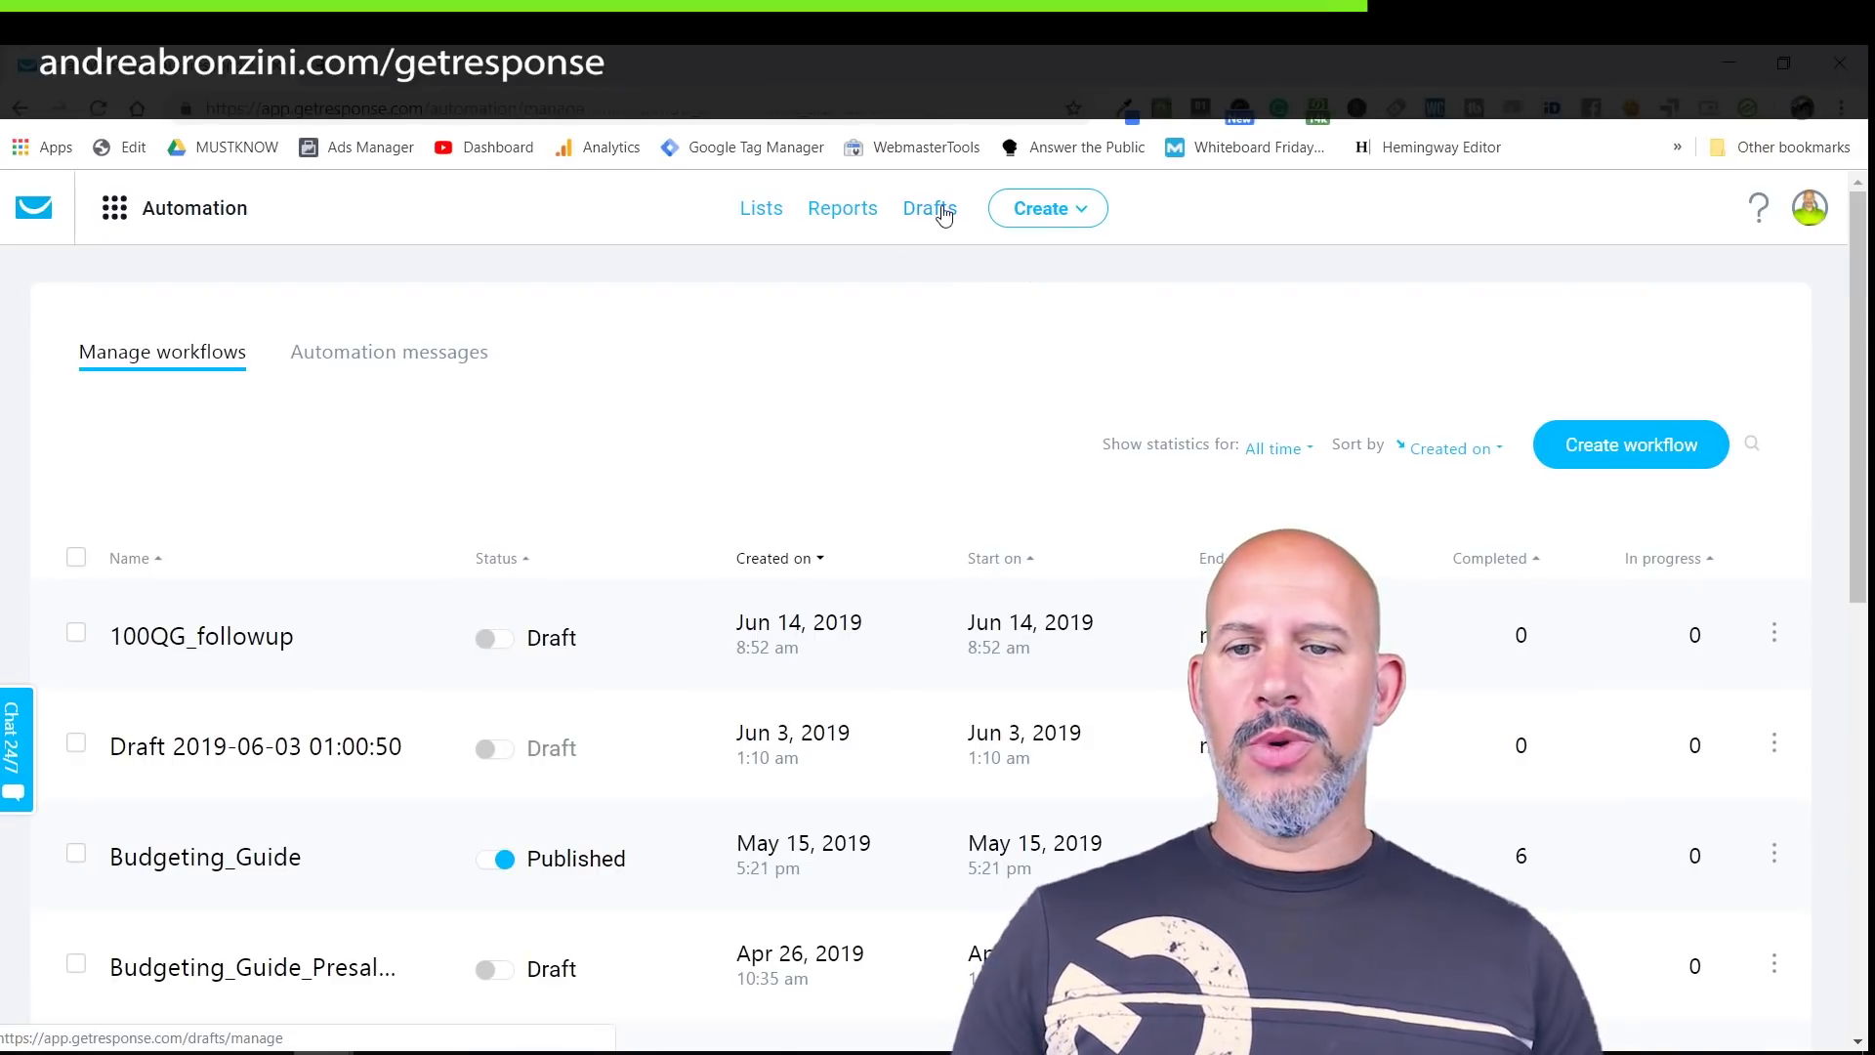
{"action": "left_click", "coordinate": [351, 353]}
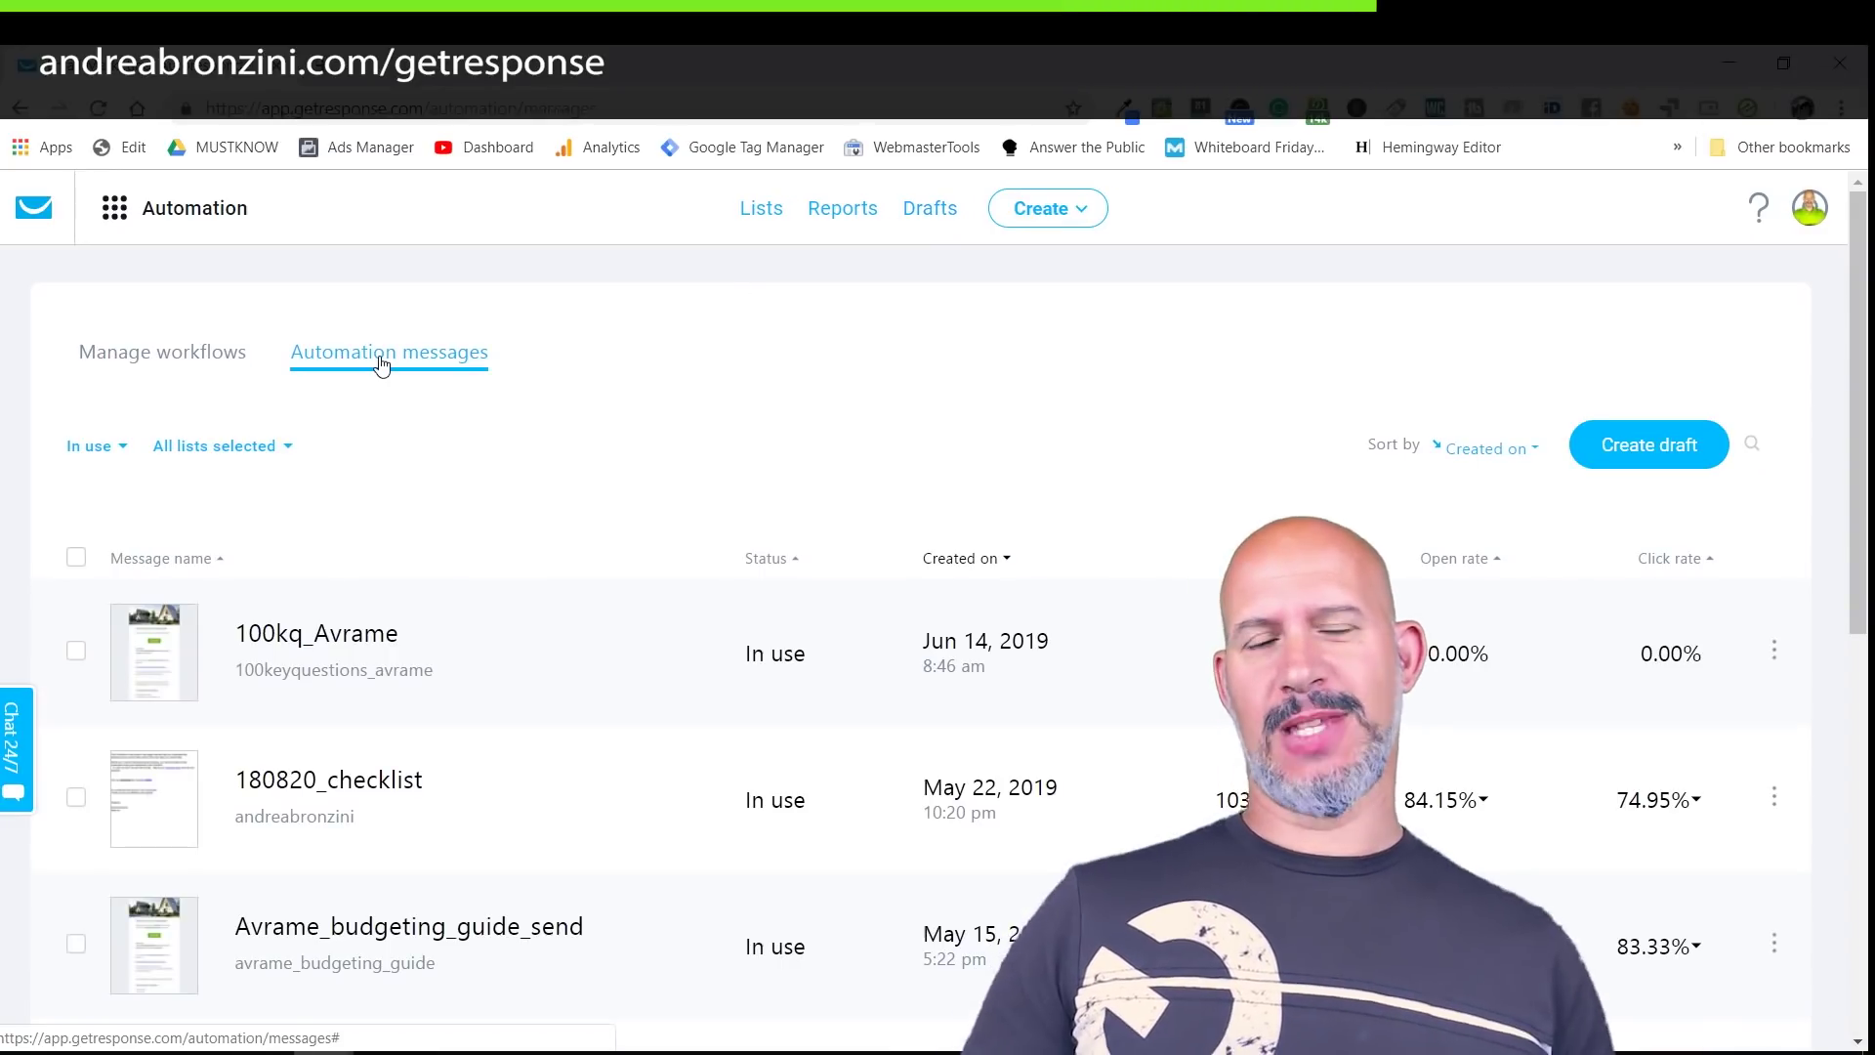
Step: Rename 100kq_Avrame to 100kq_Avrame_resend and prefix its subject with [Resend]
{"action": "left_click", "coordinate": [365, 640]}
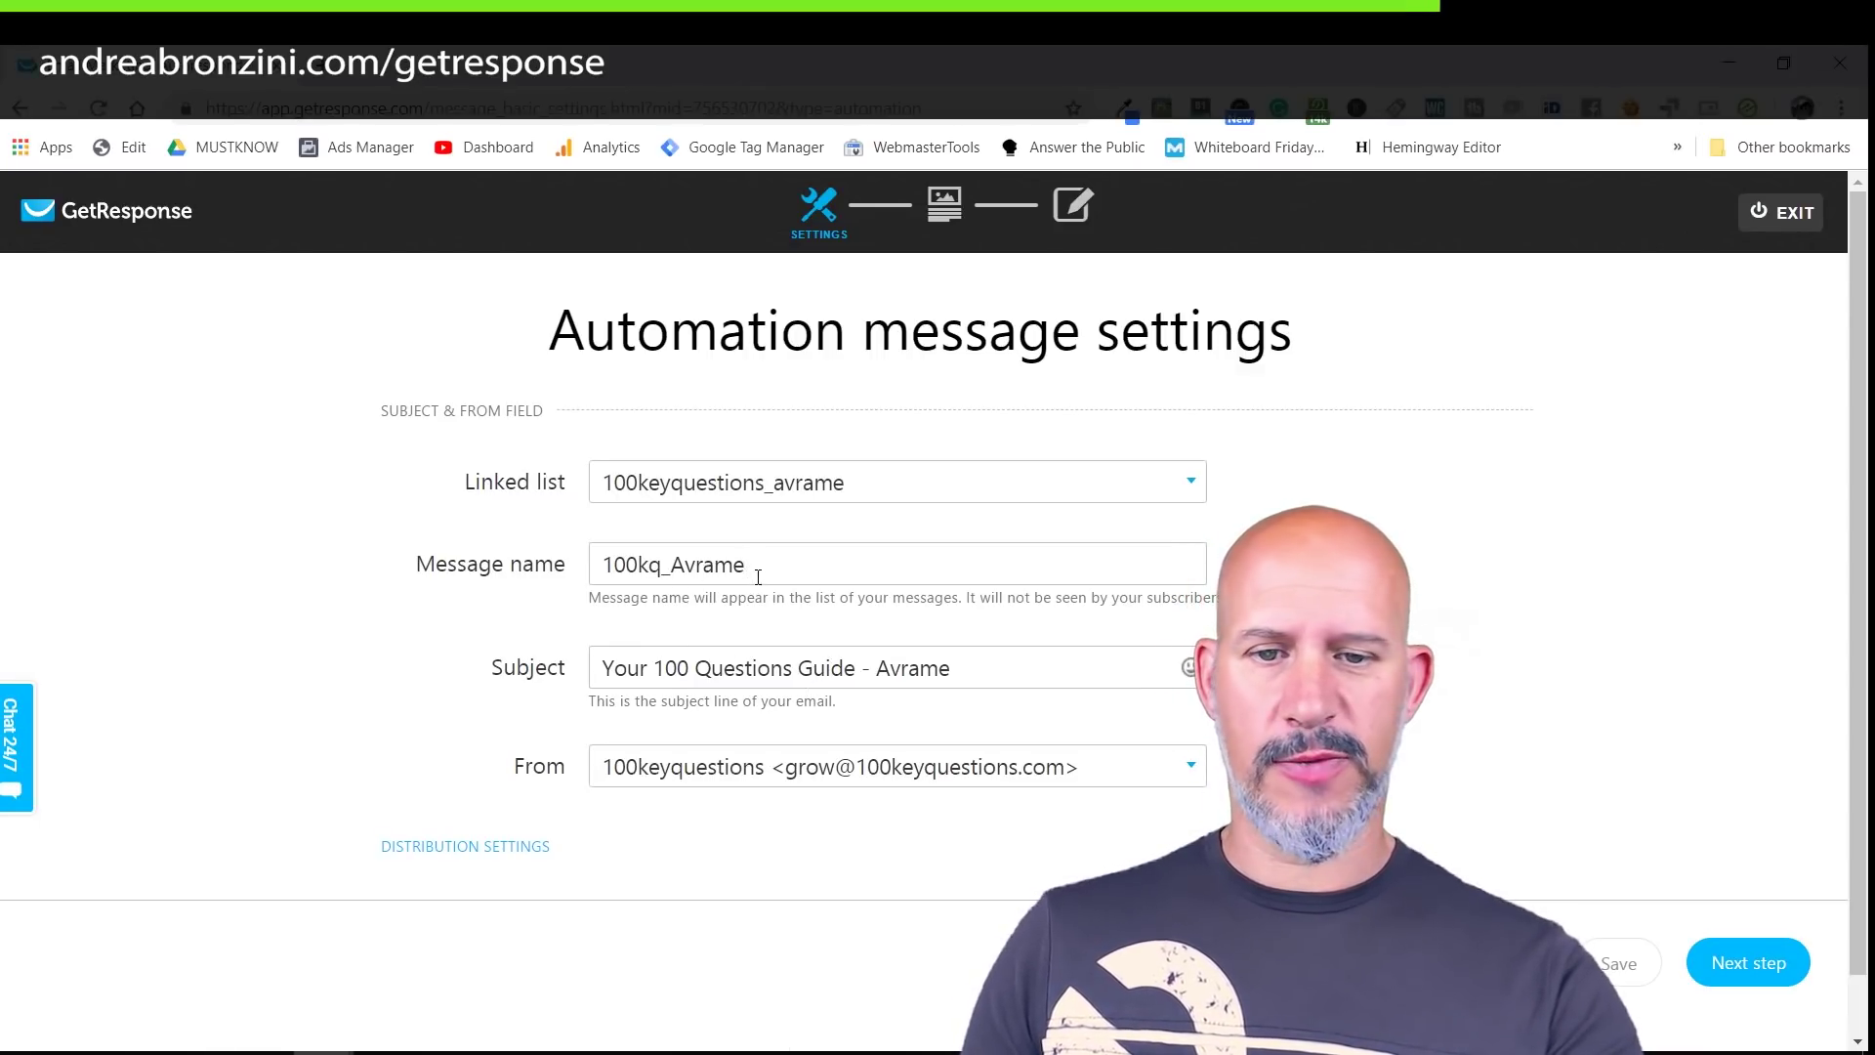
{"action": "scroll", "coordinate": [830, 625], "scroll_direction": "down", "scroll_amount": 1}
{"action": "left_click", "coordinate": [759, 509]}
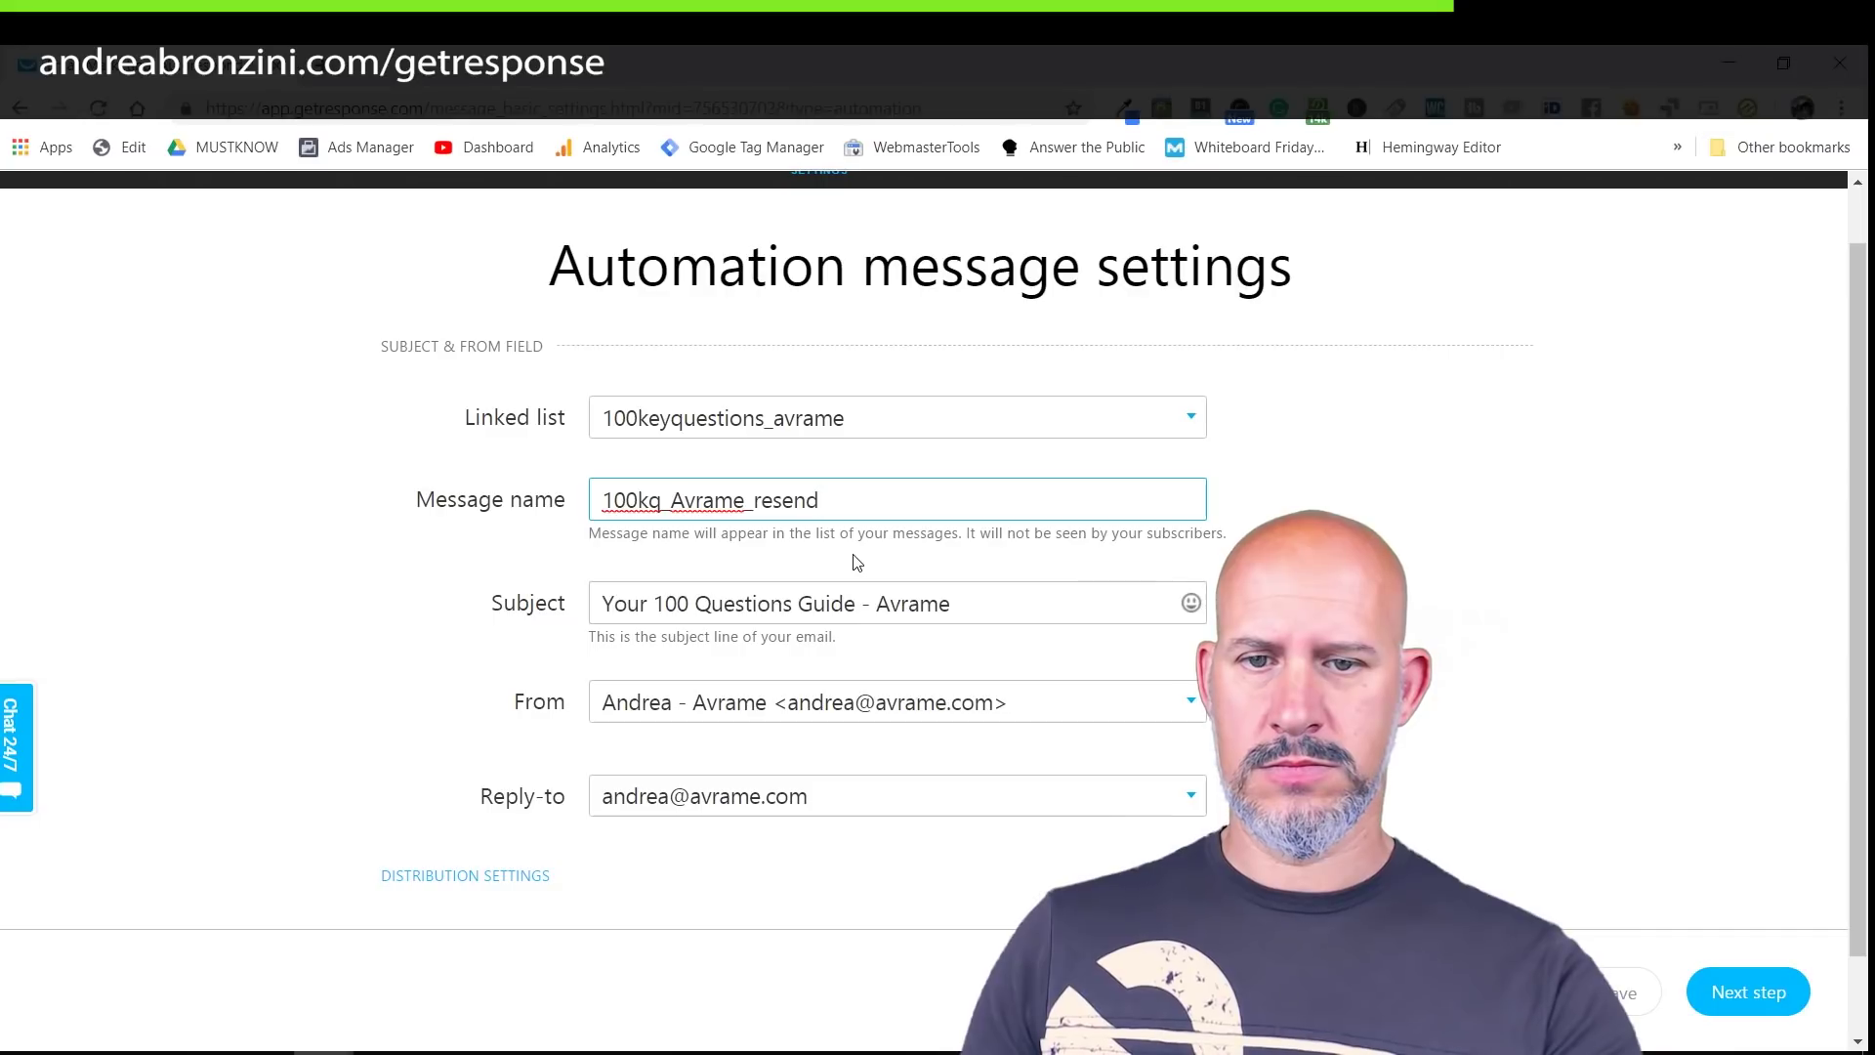
{"action": "left_click", "coordinate": [606, 602]}
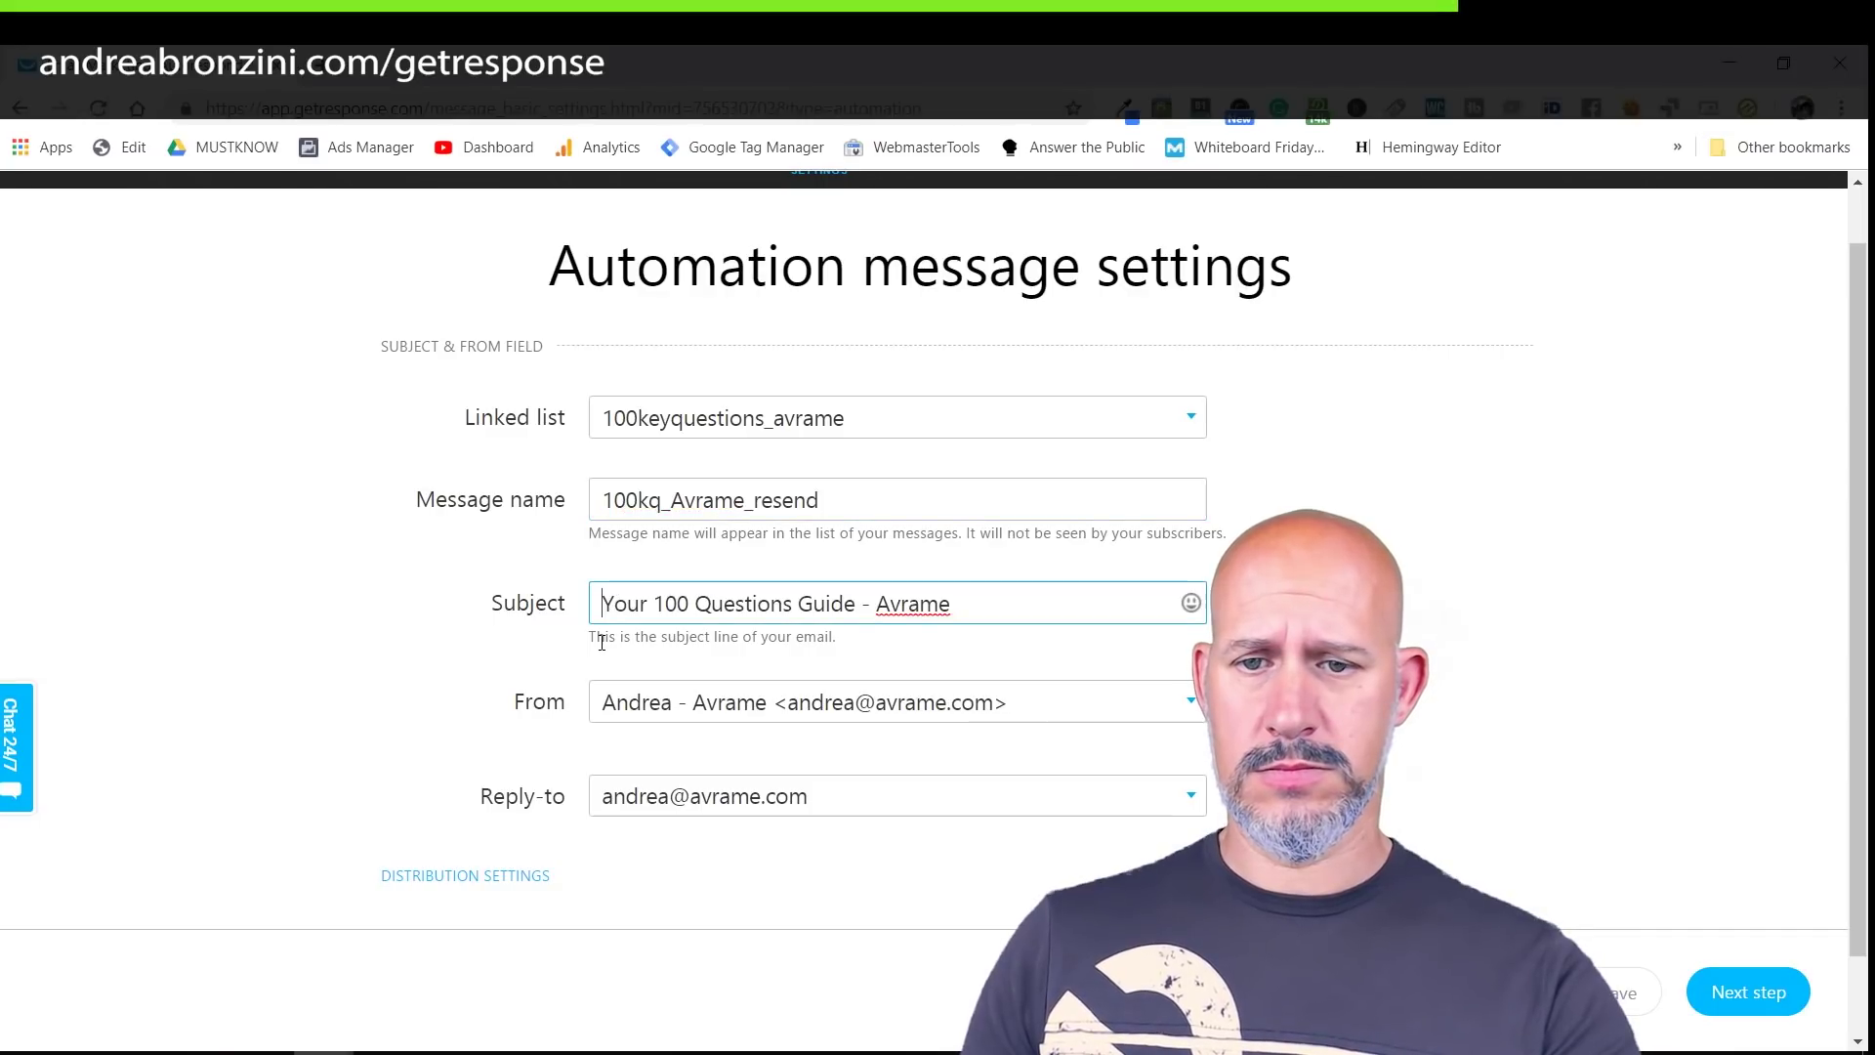
{"action": "type", "text": "["}
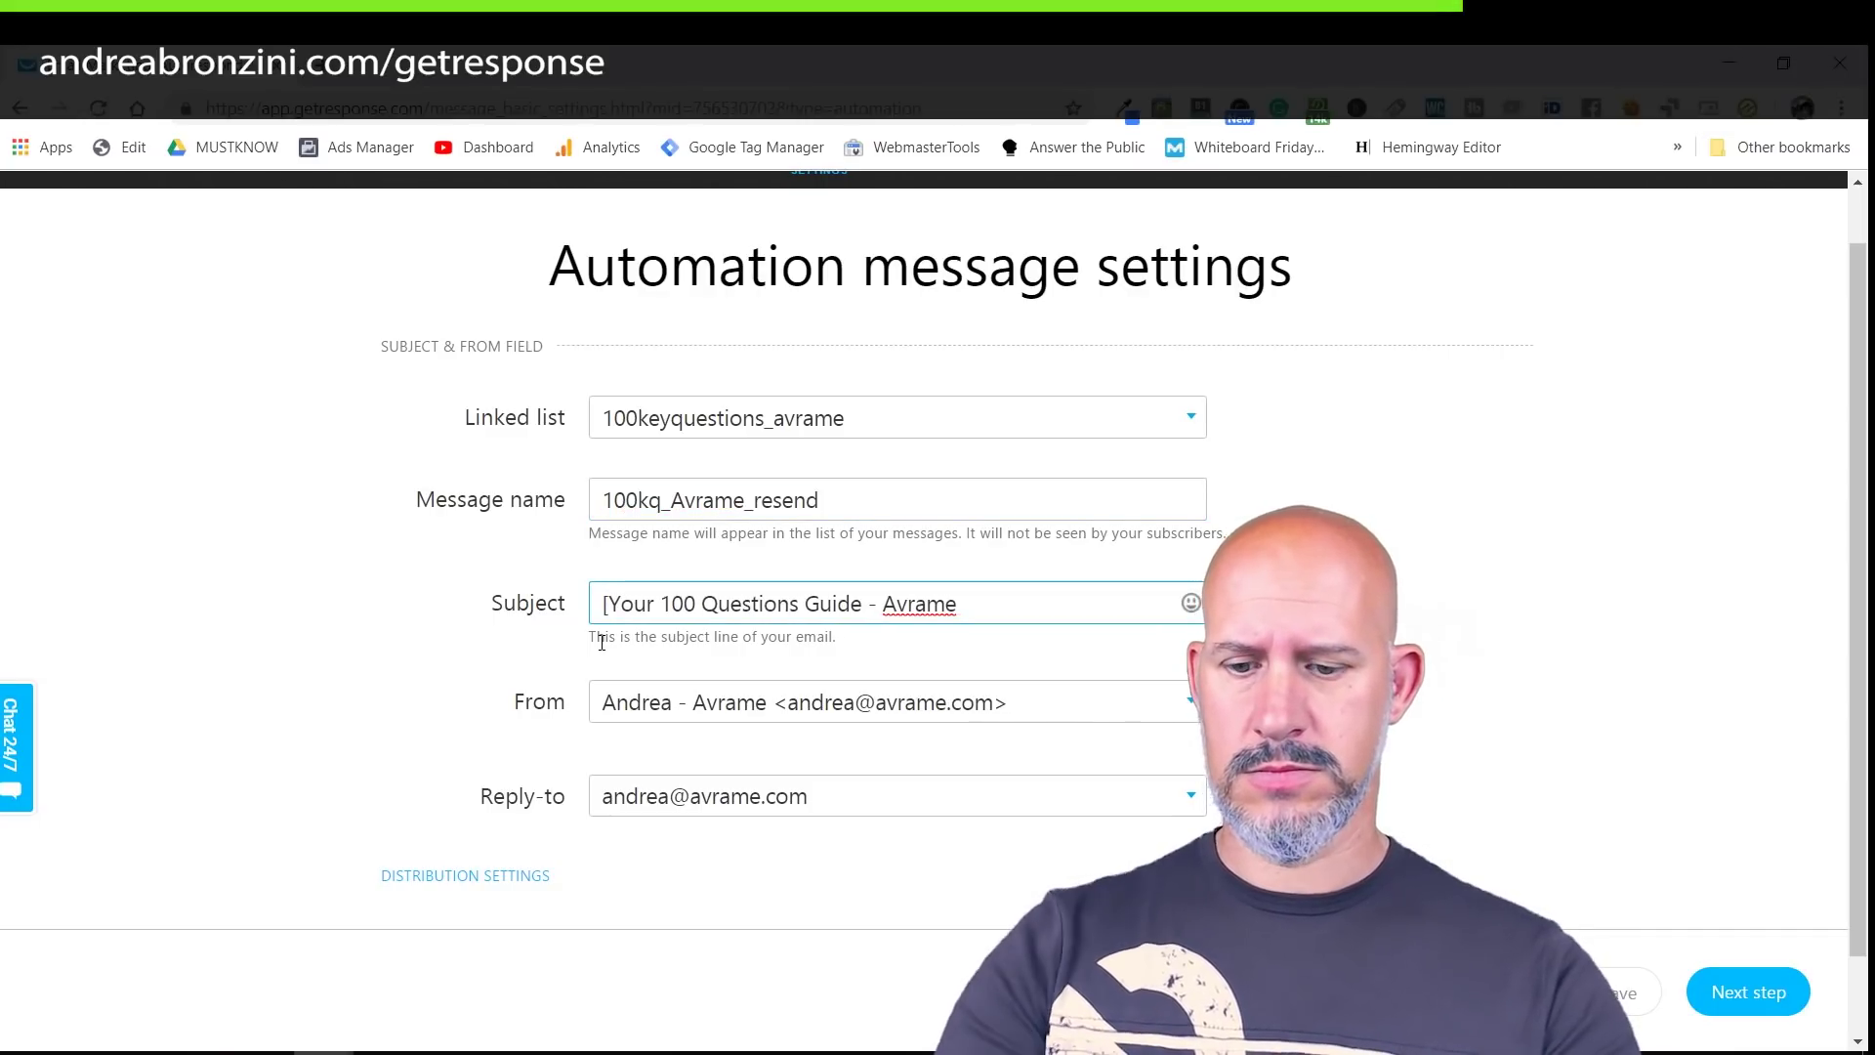
{"action": "type", "text": "Resend"}
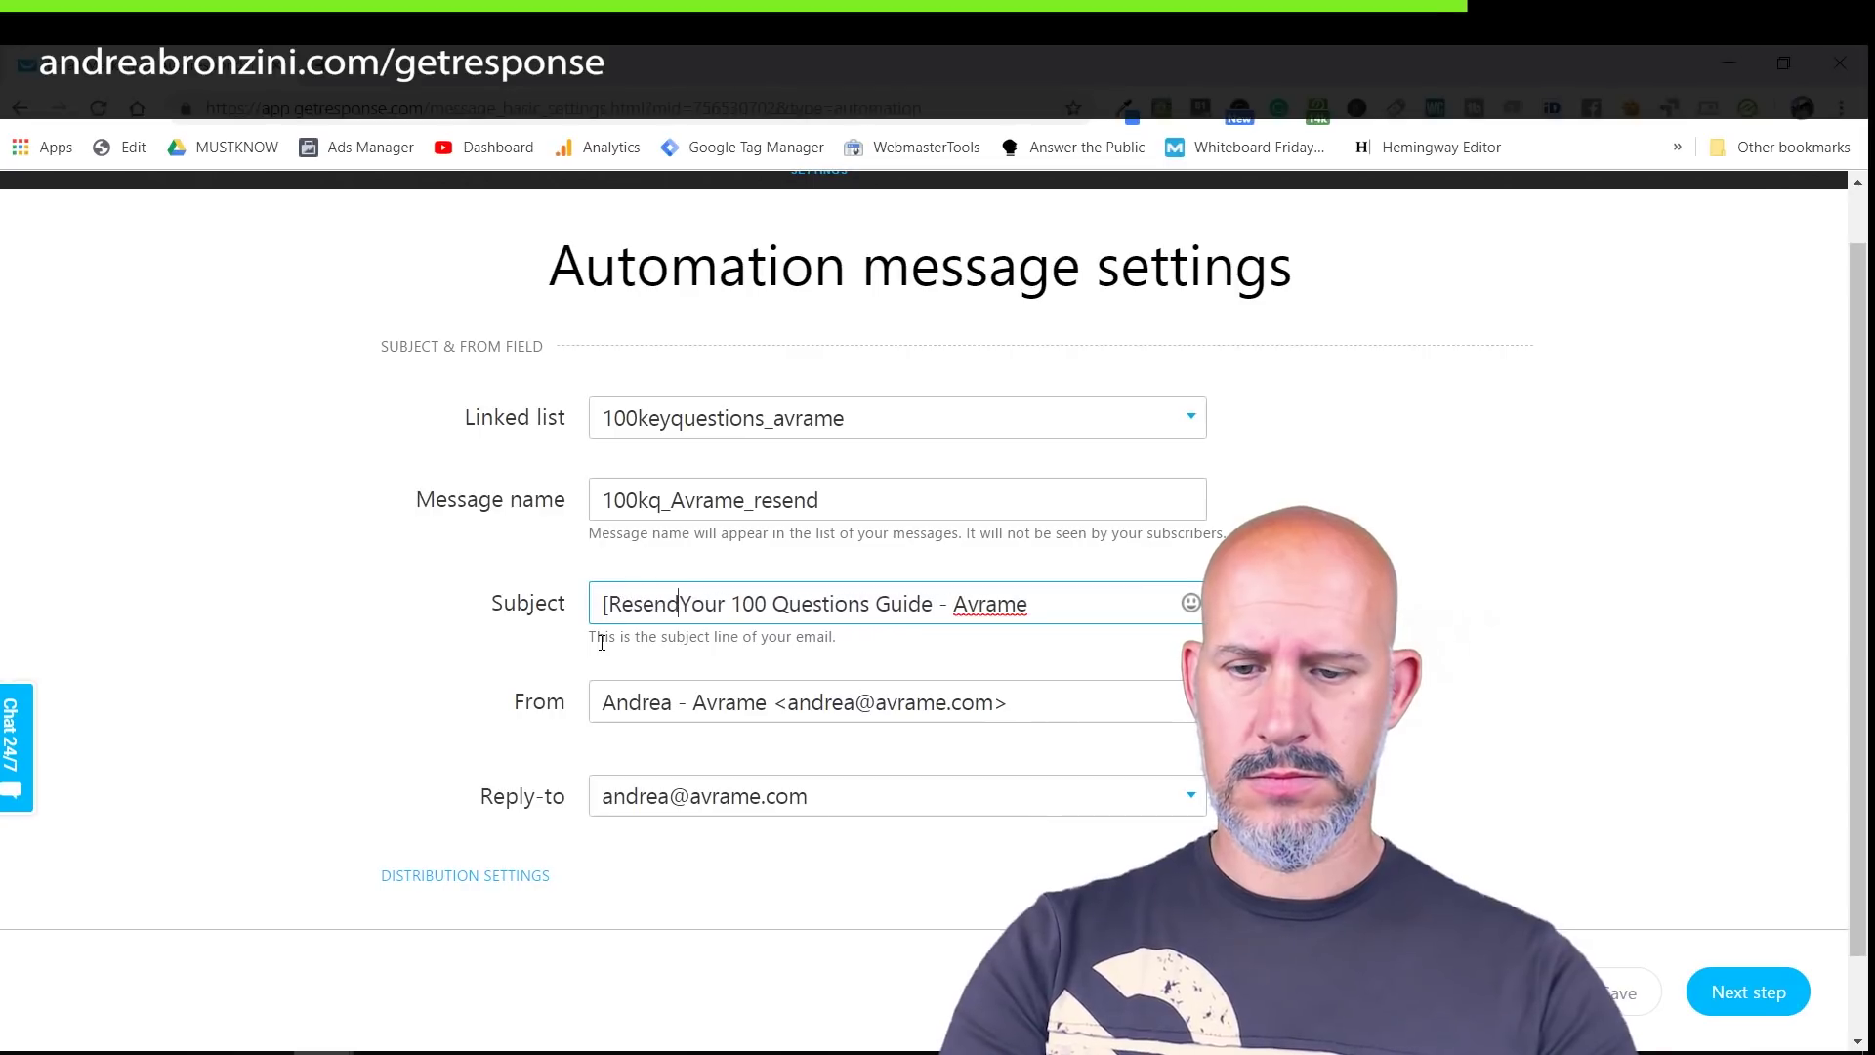
{"action": "type", "text": "]"}
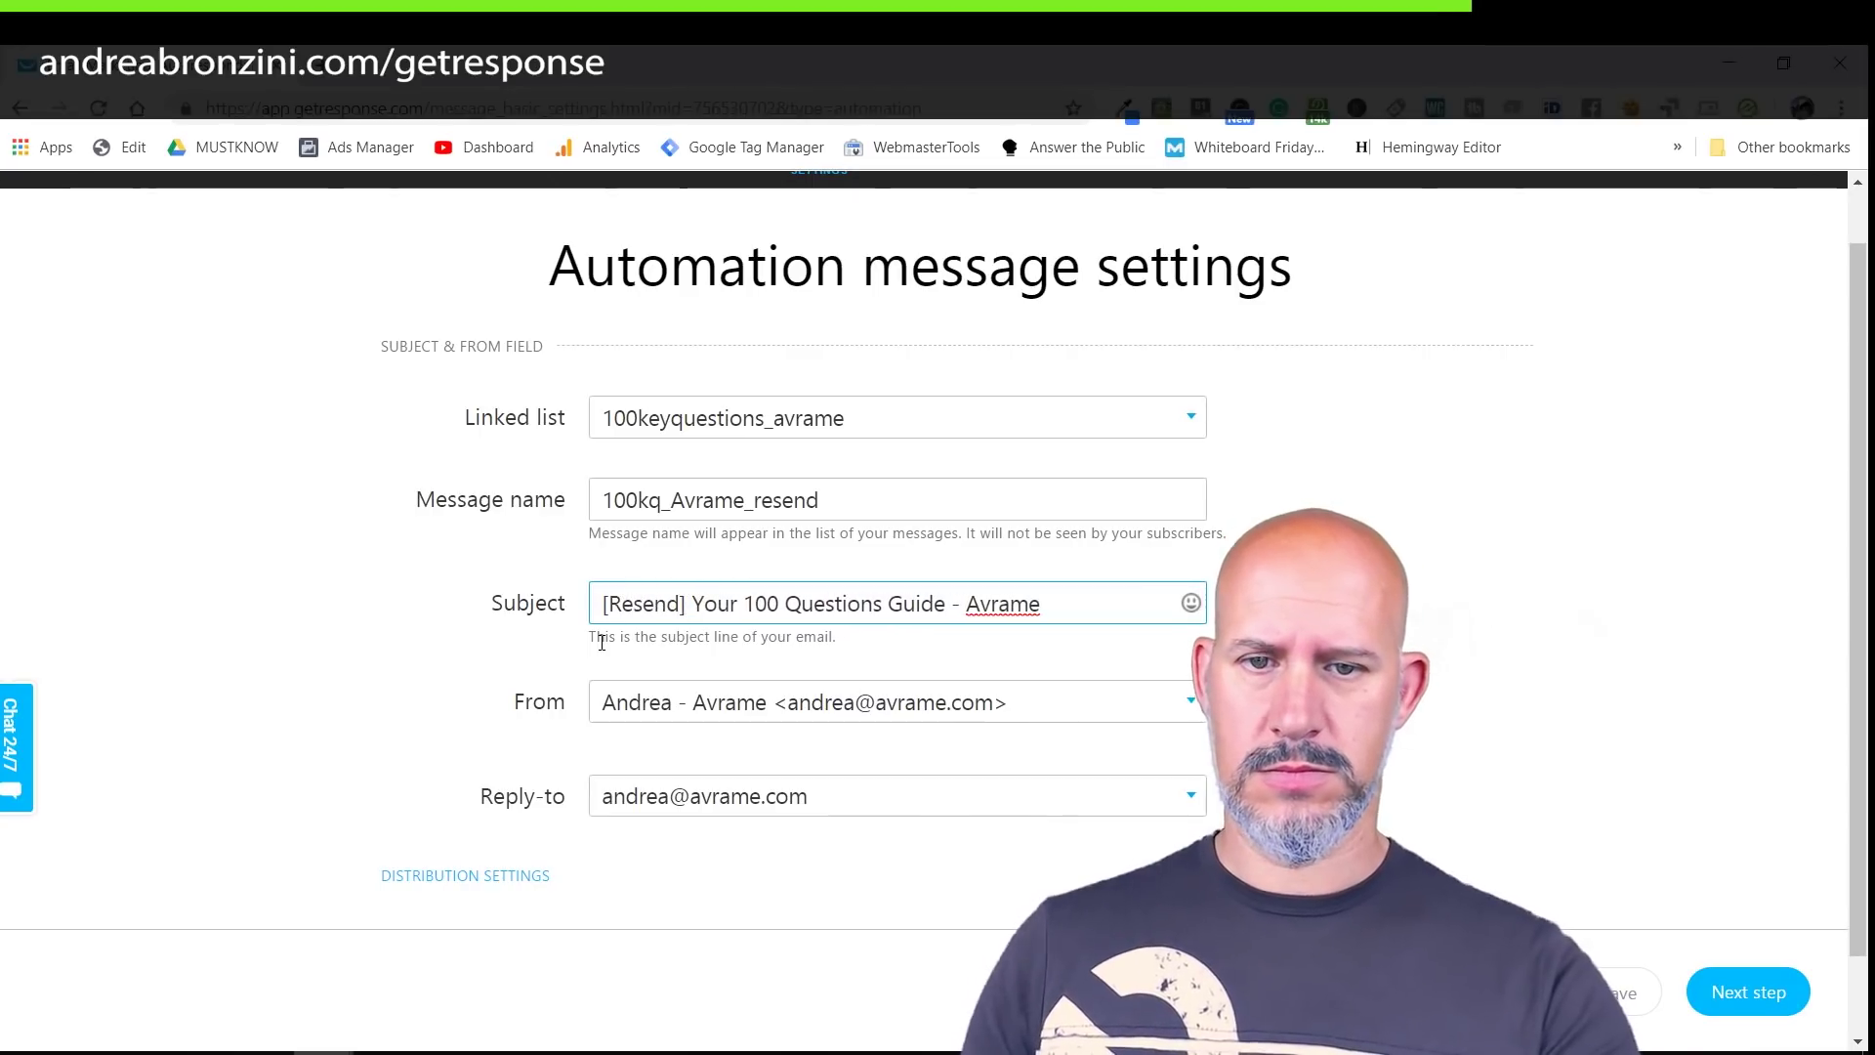
{"action": "key", "text": "End"}
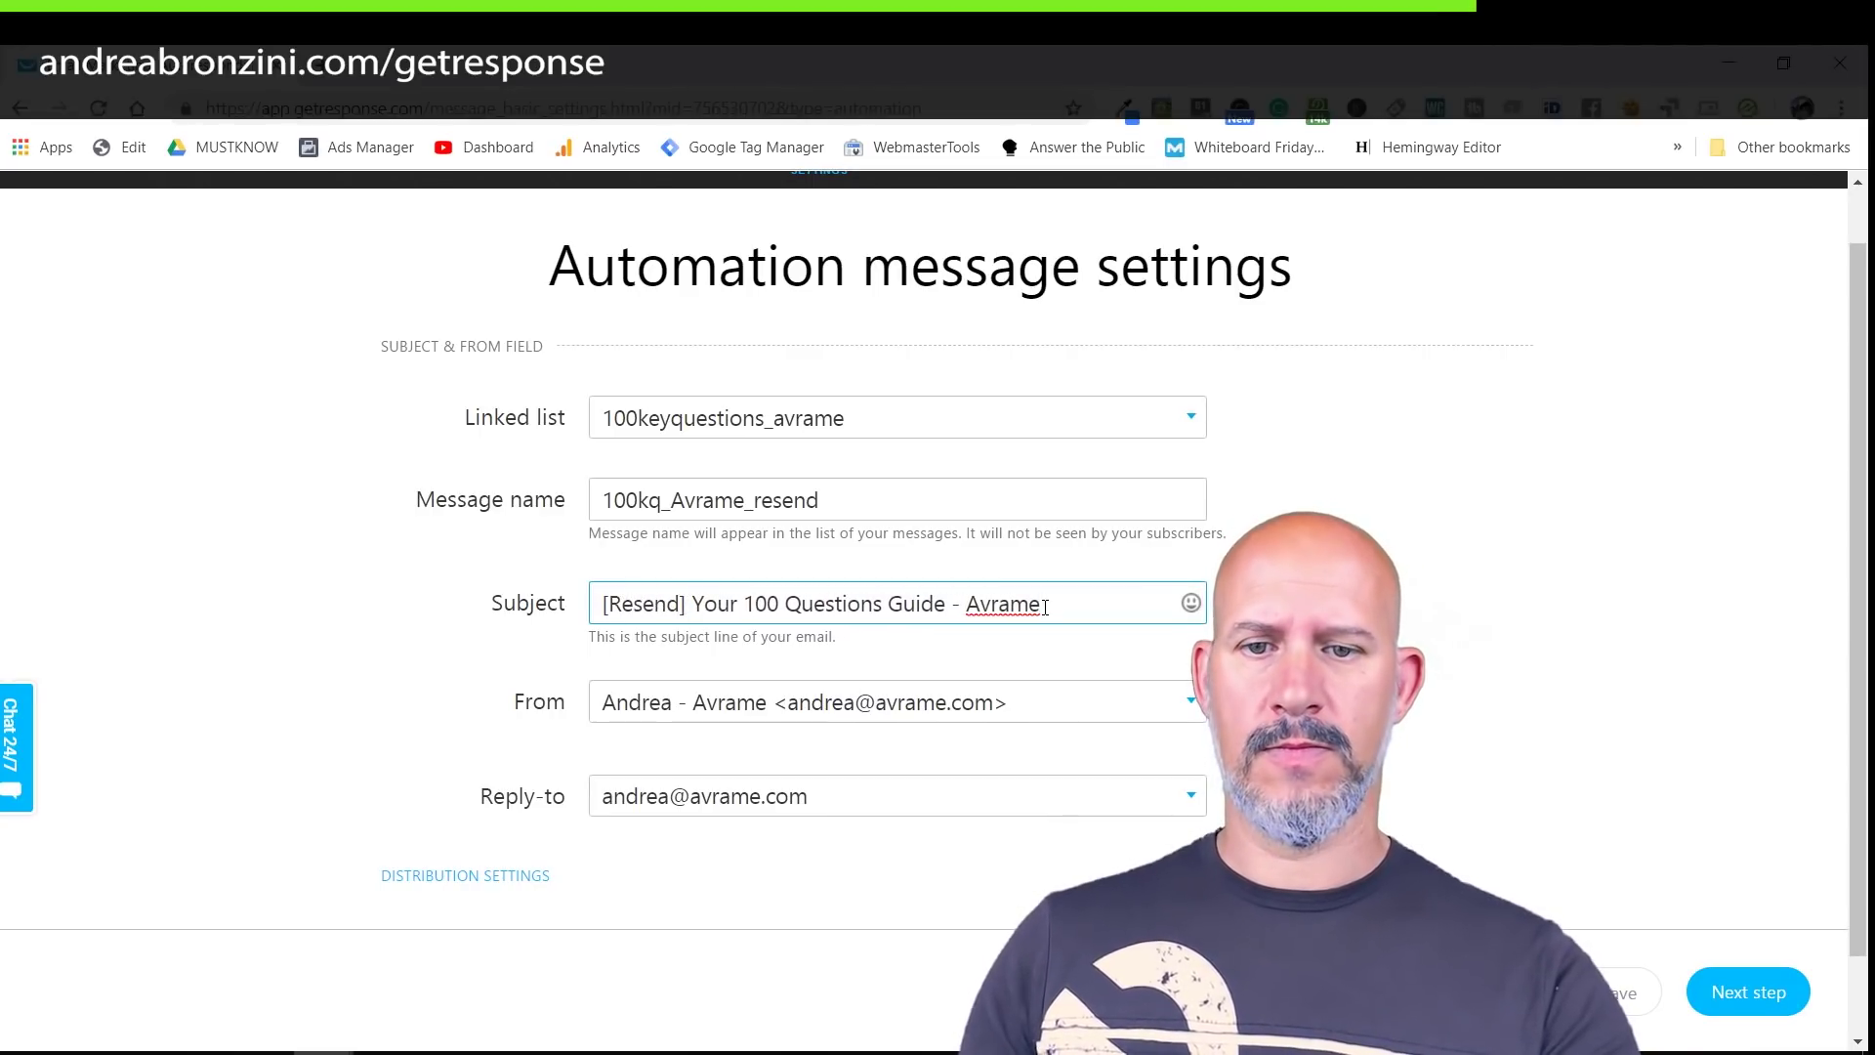
{"action": "left_click", "coordinate": [1741, 996]}
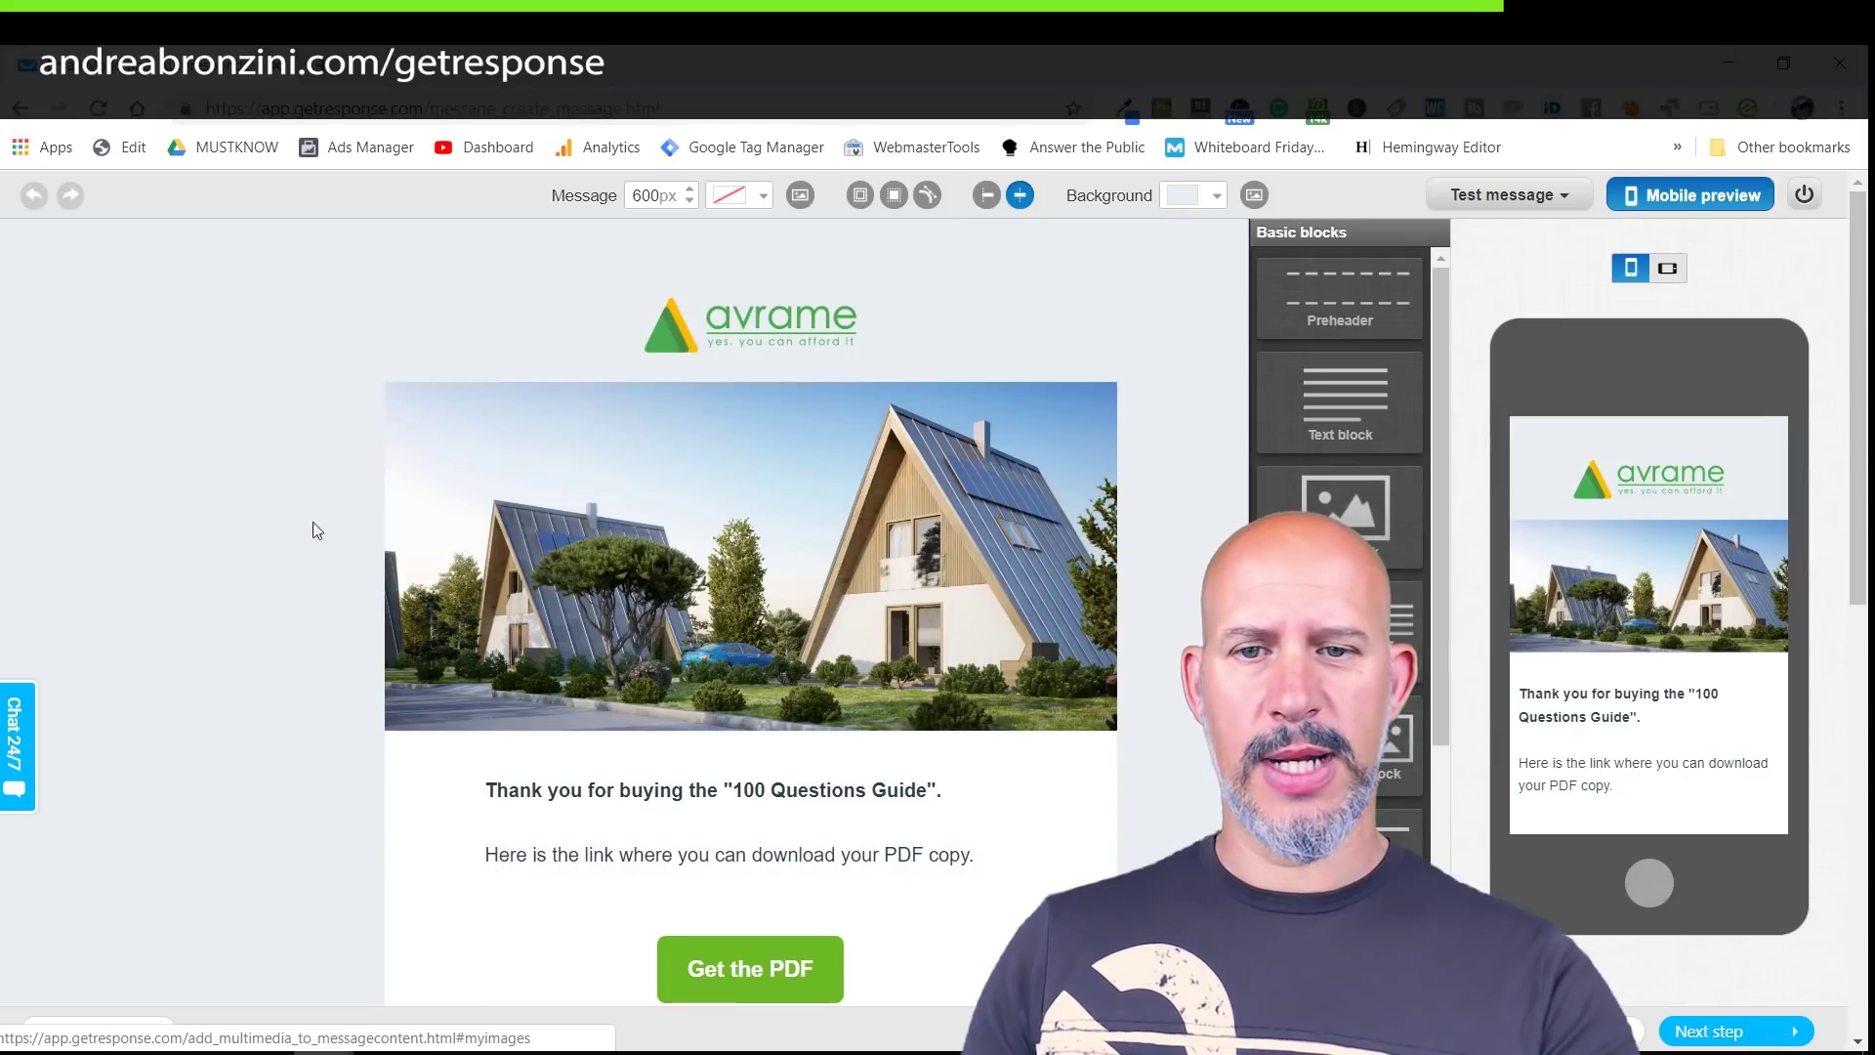
Step: Edit the end of the signature line in the email body
{"action": "scroll", "coordinate": [303, 578], "scroll_direction": "down", "scroll_amount": 10}
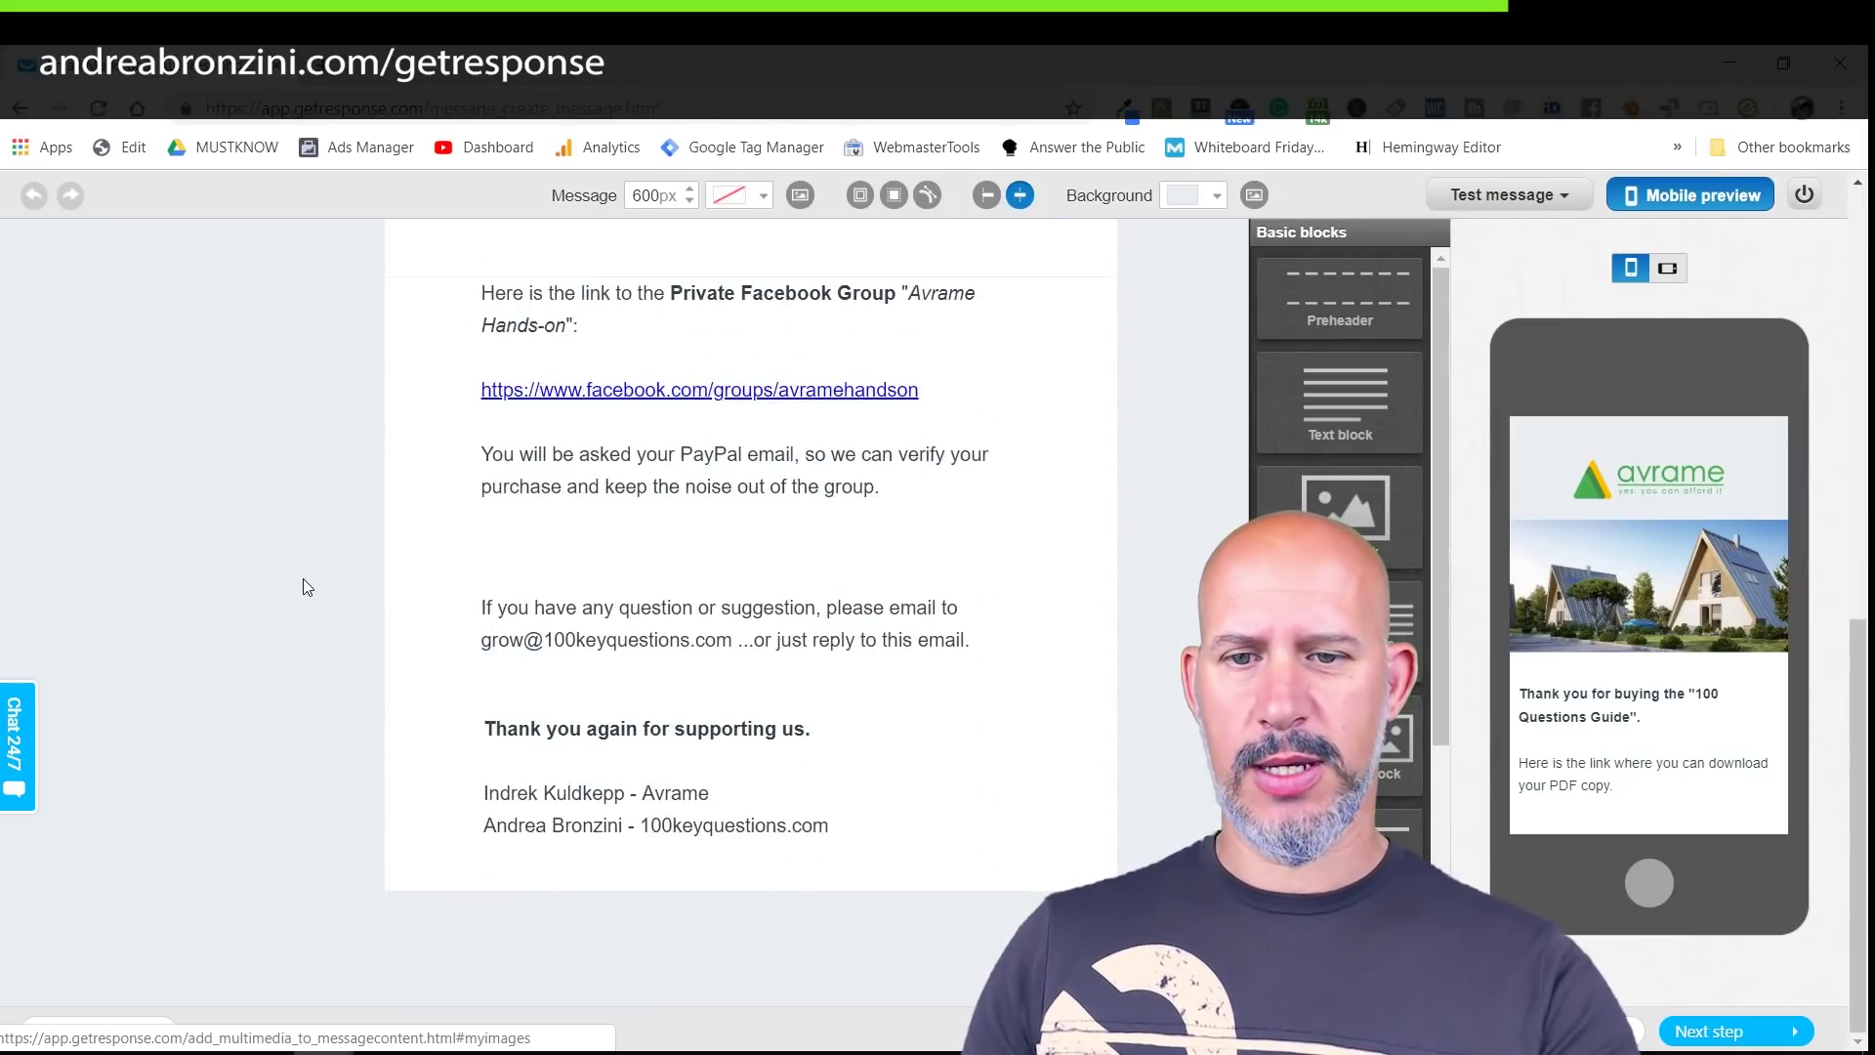
{"action": "left_click", "coordinate": [829, 825]}
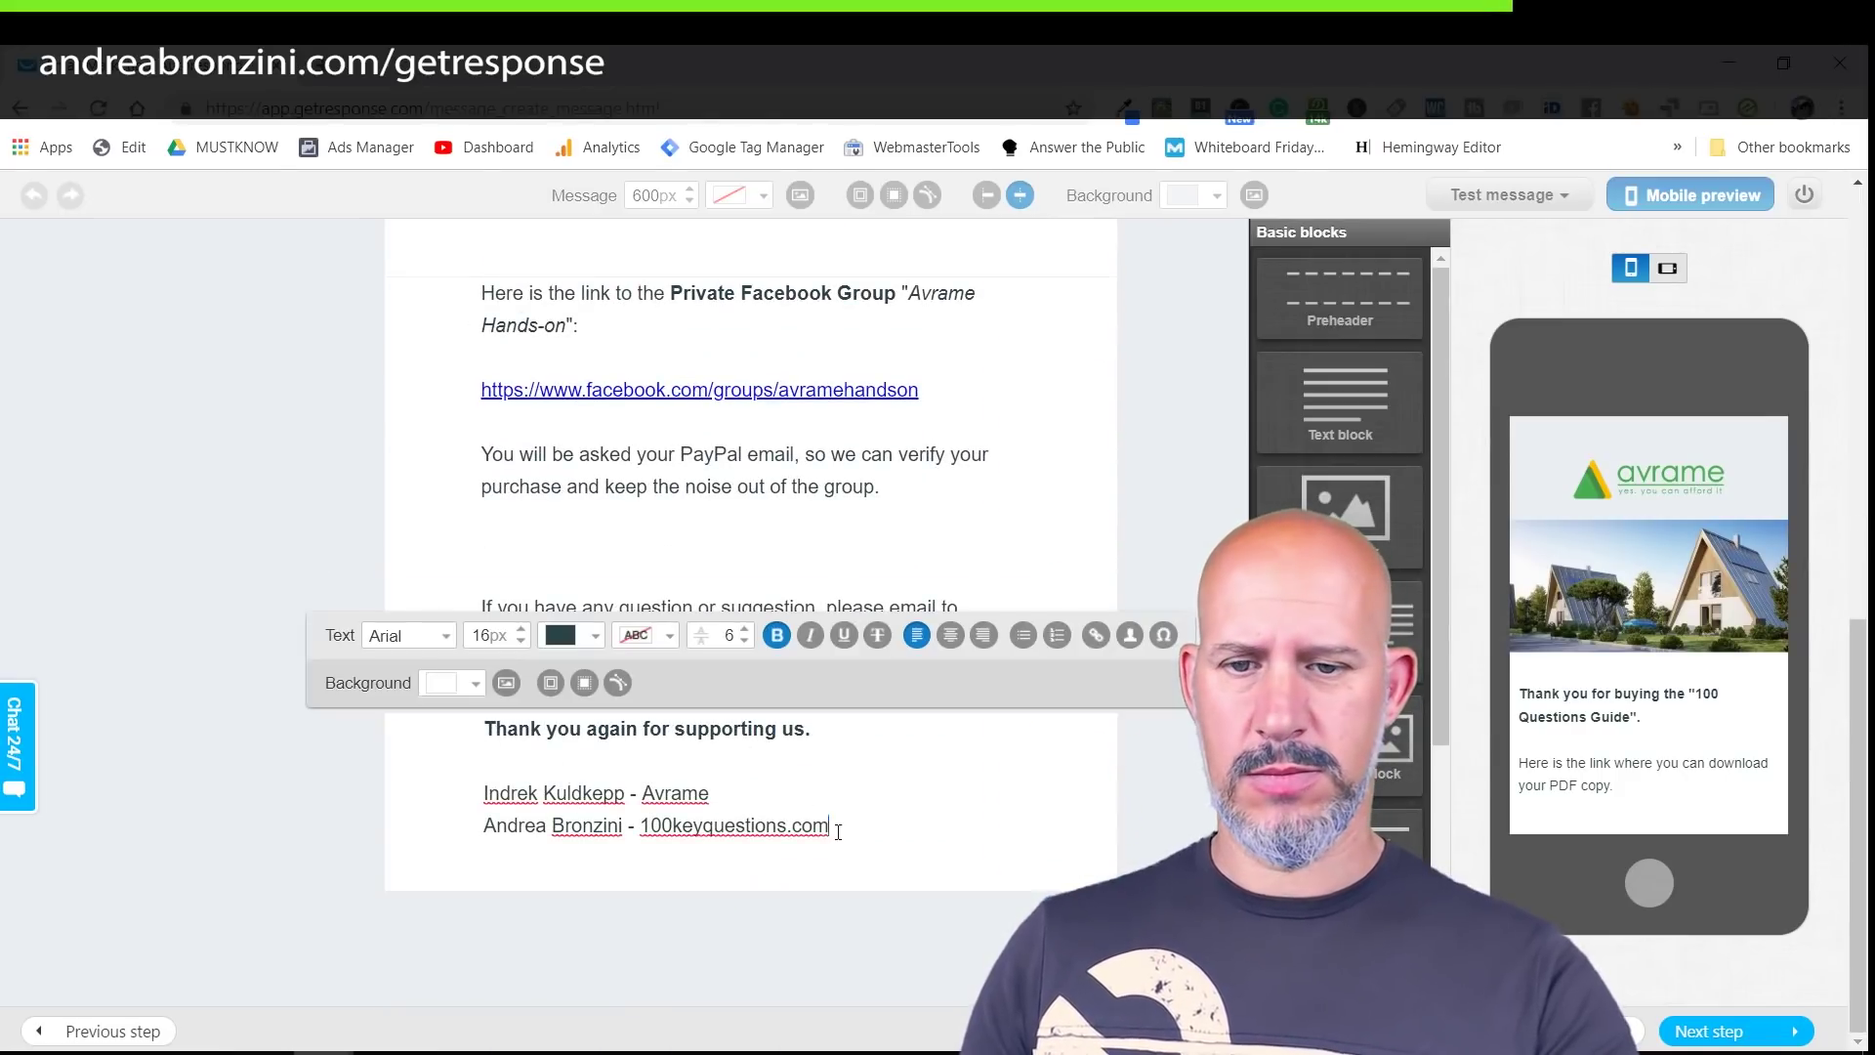
{"action": "left_click_drag", "start_coordinate": [829, 825], "coordinate": [509, 856]}
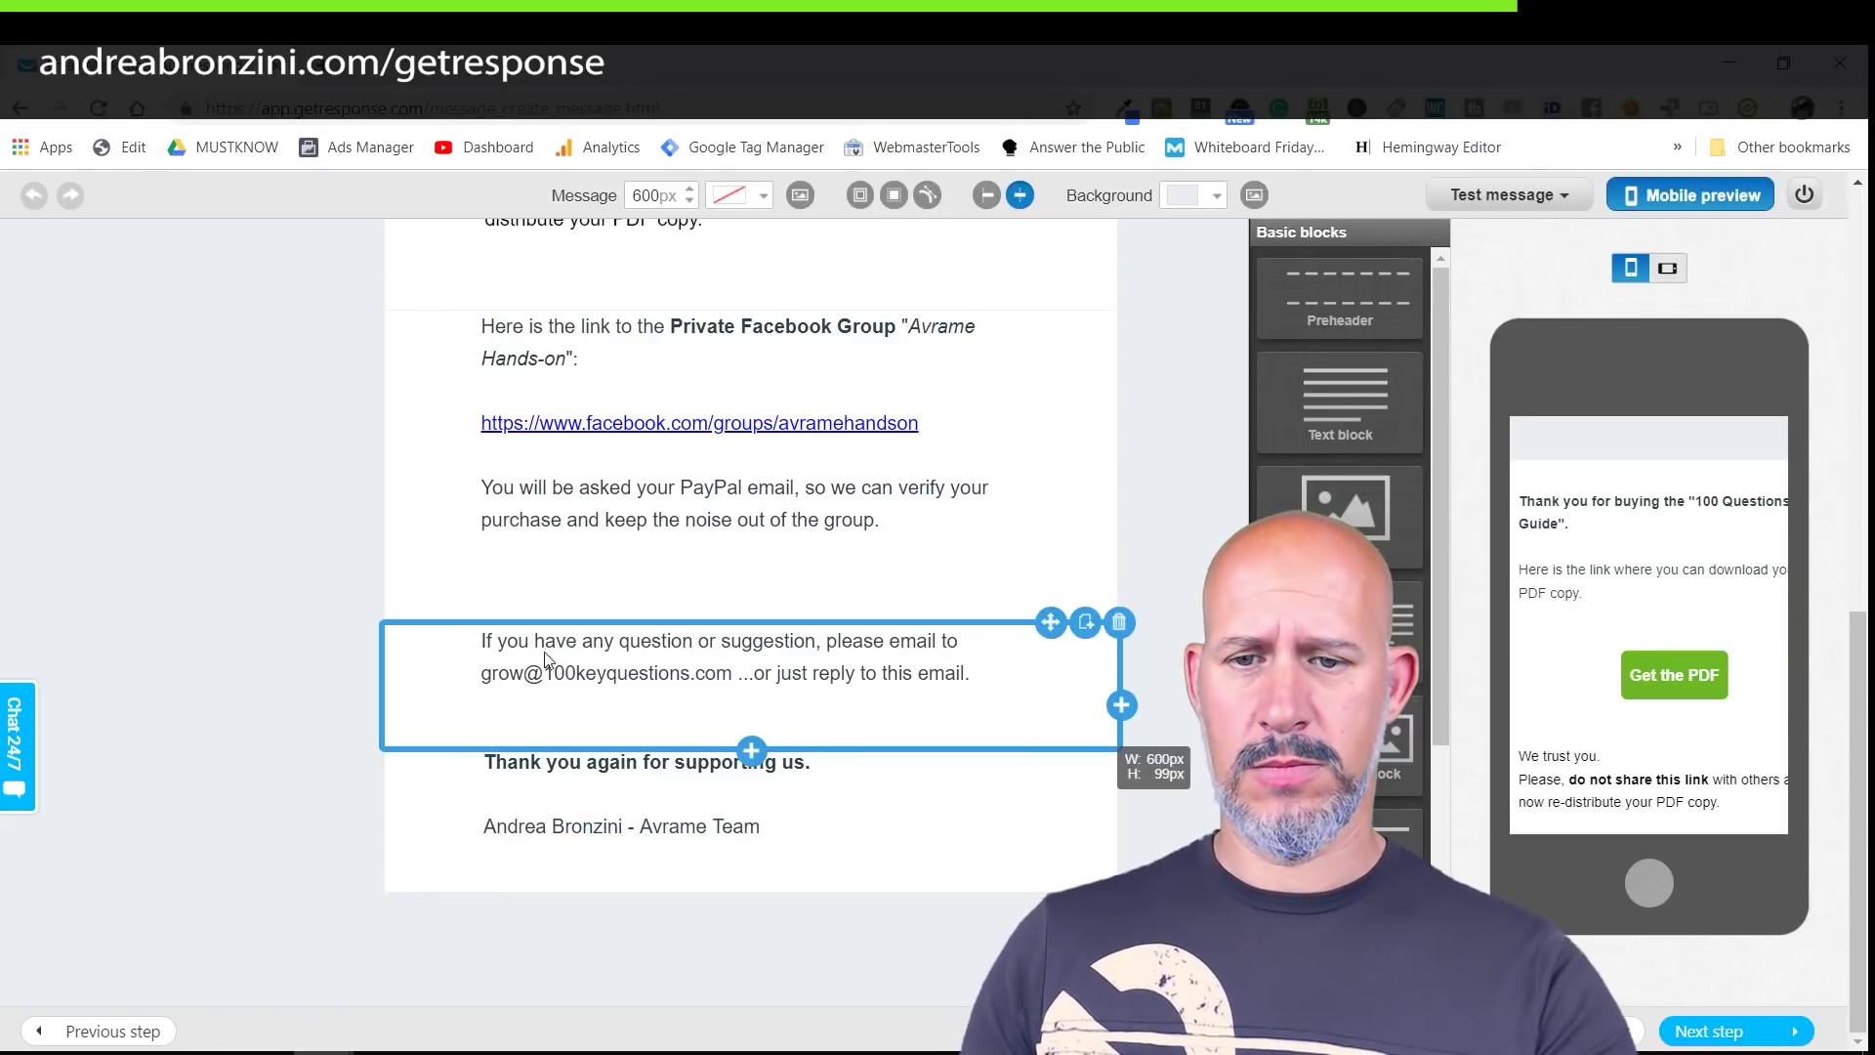
{"action": "type", "text": "a"}
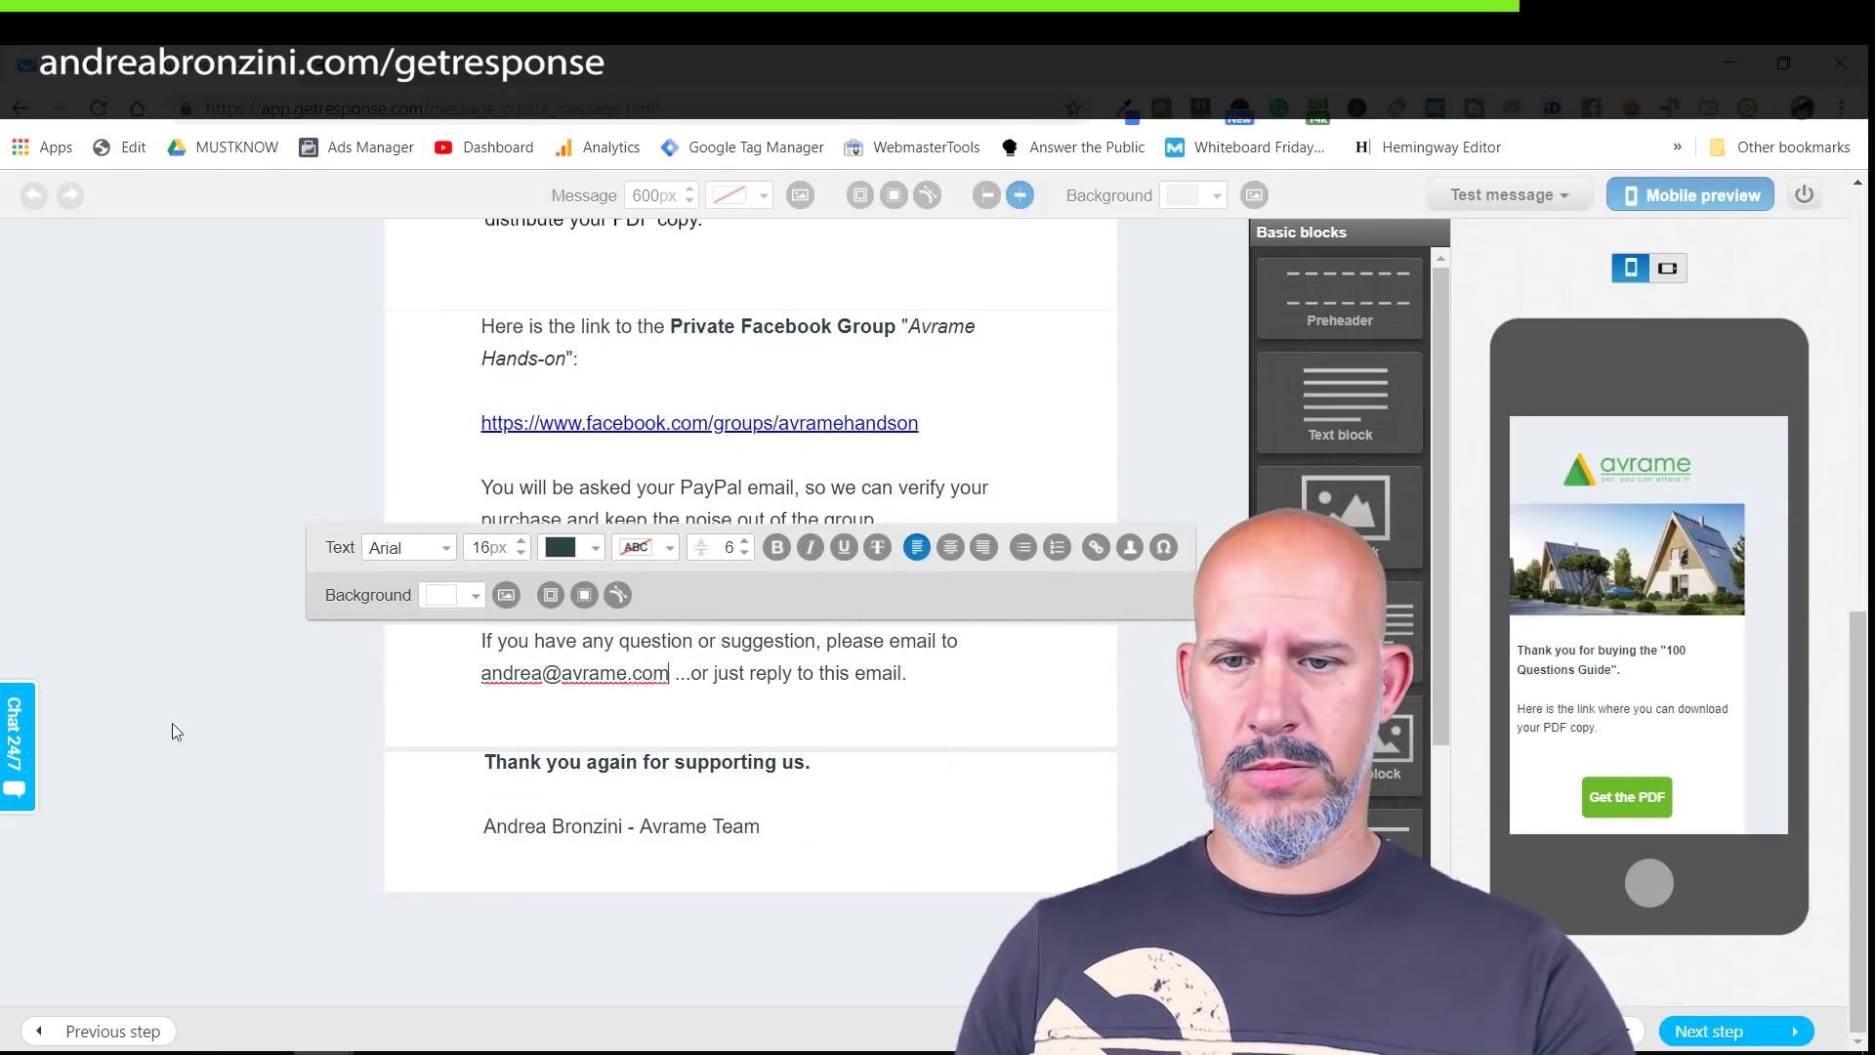
{"action": "scroll", "coordinate": [172, 733], "scroll_direction": "up", "scroll_amount": 7}
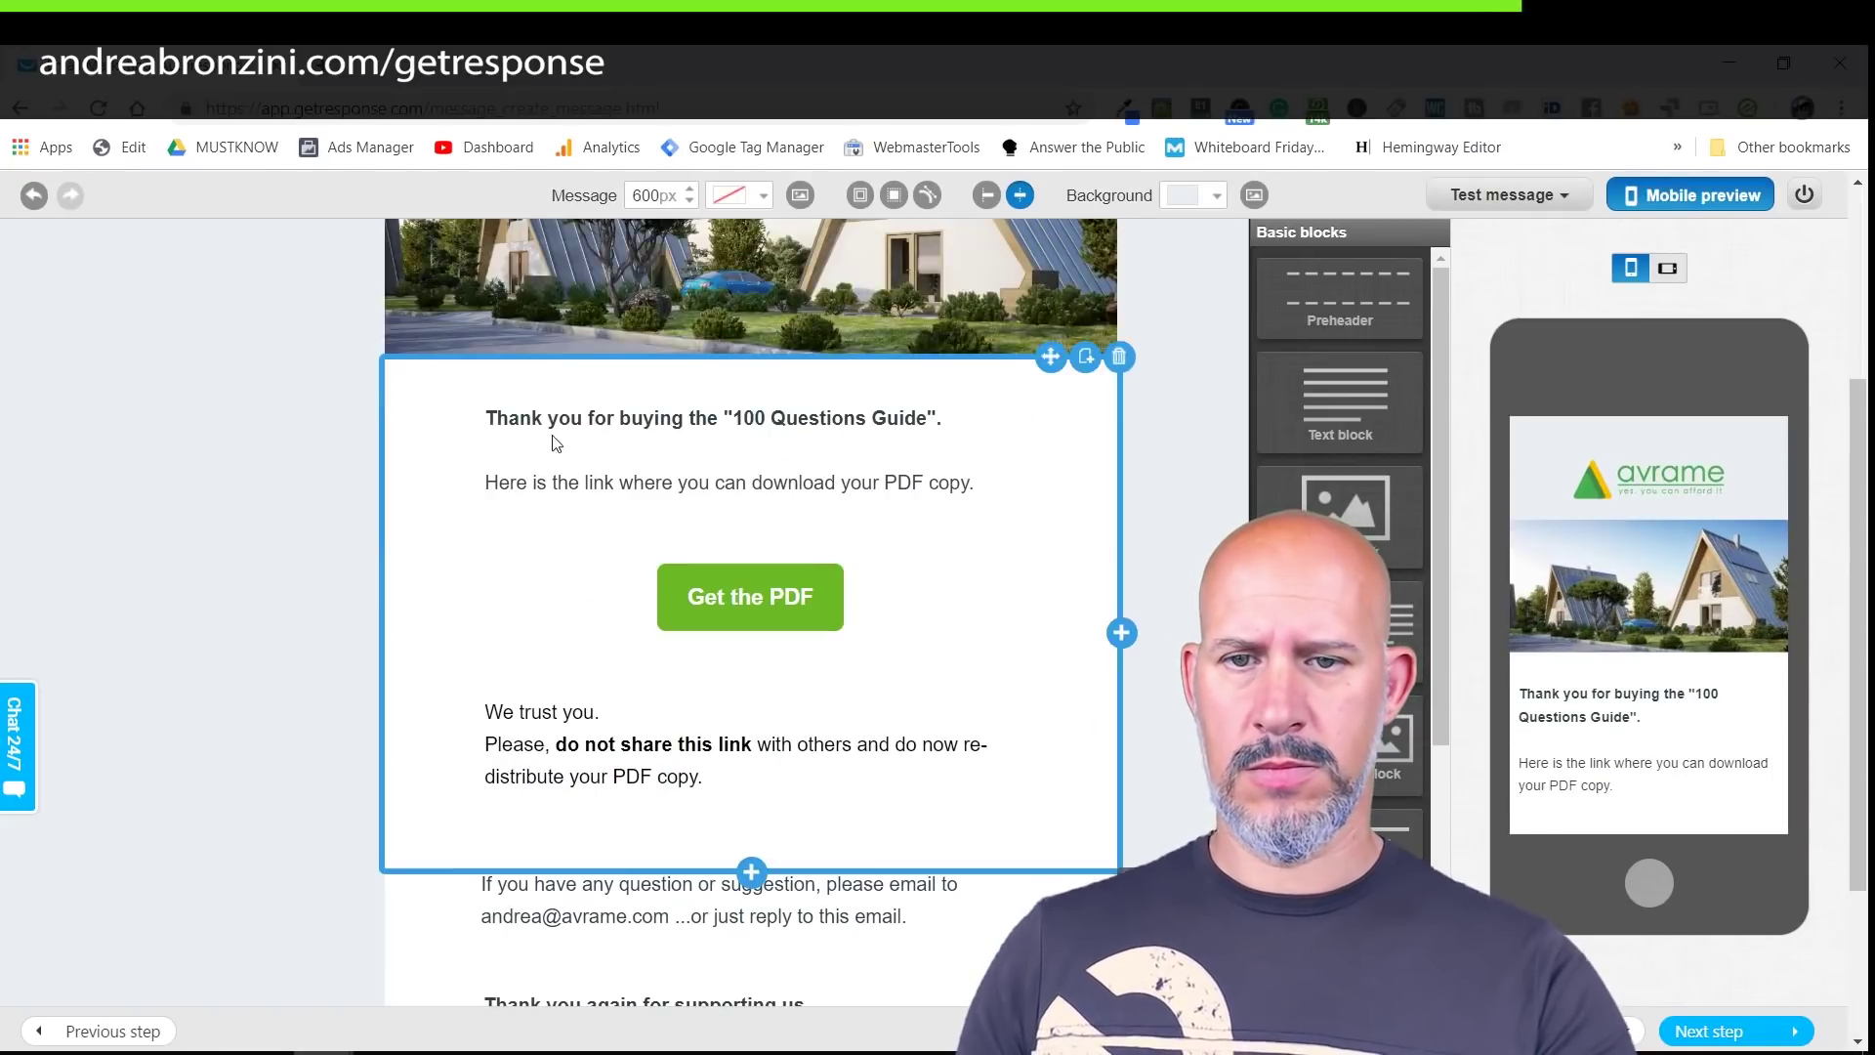
Step: Add 'Hello!' and 'yesterday you purchased Avrame' above the thank-you heading
{"action": "left_click", "coordinate": [487, 418]}
{"action": "type", "text": "He"}
{"action": "type", "text": "llo!"}
{"action": "key", "text": "Return"}
{"action": "key", "text": "Return"}
{"action": "type", "text": "yesterday"}
{"action": "type", "text": "you purchased the"}
{"action": "left_click_drag", "start_coordinate": [763, 482], "coordinate": [986, 483]}
{"action": "key", "text": "Delete"}
{"action": "double_click", "coordinate": [742, 483]}
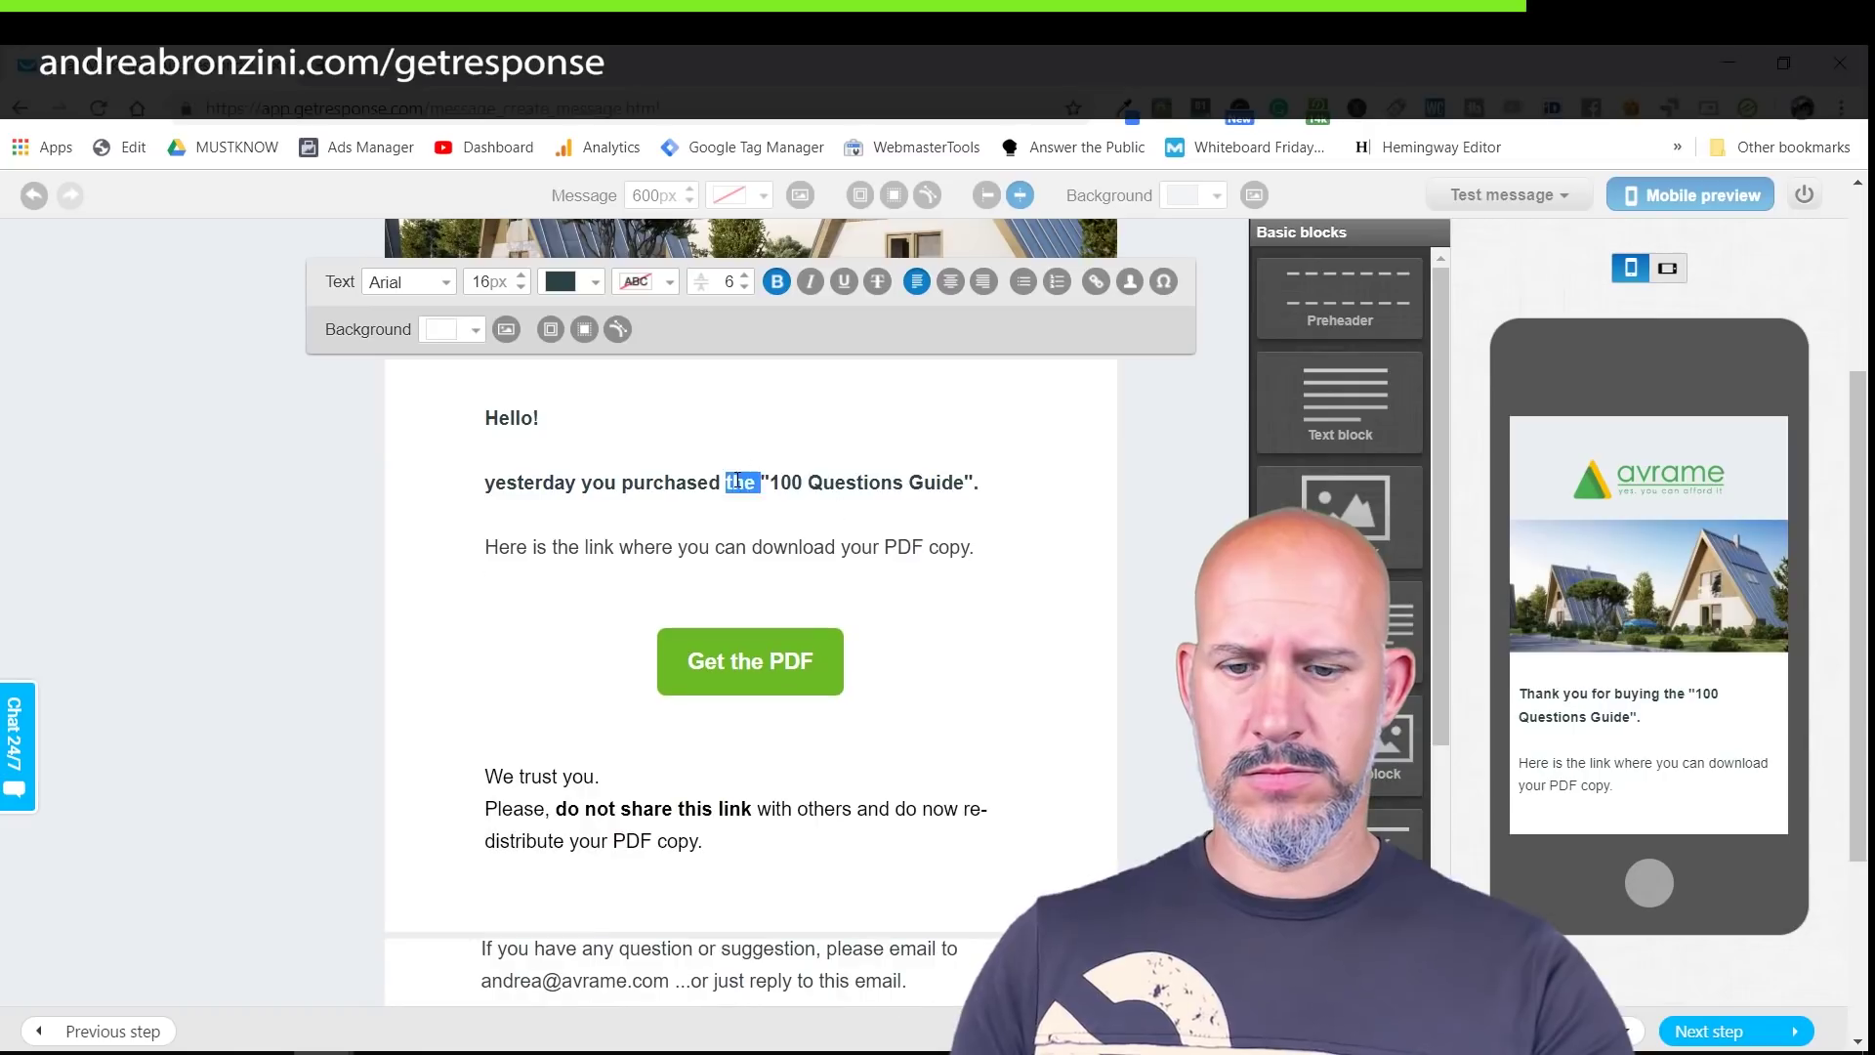
{"action": "type", "text": "Avrame"}
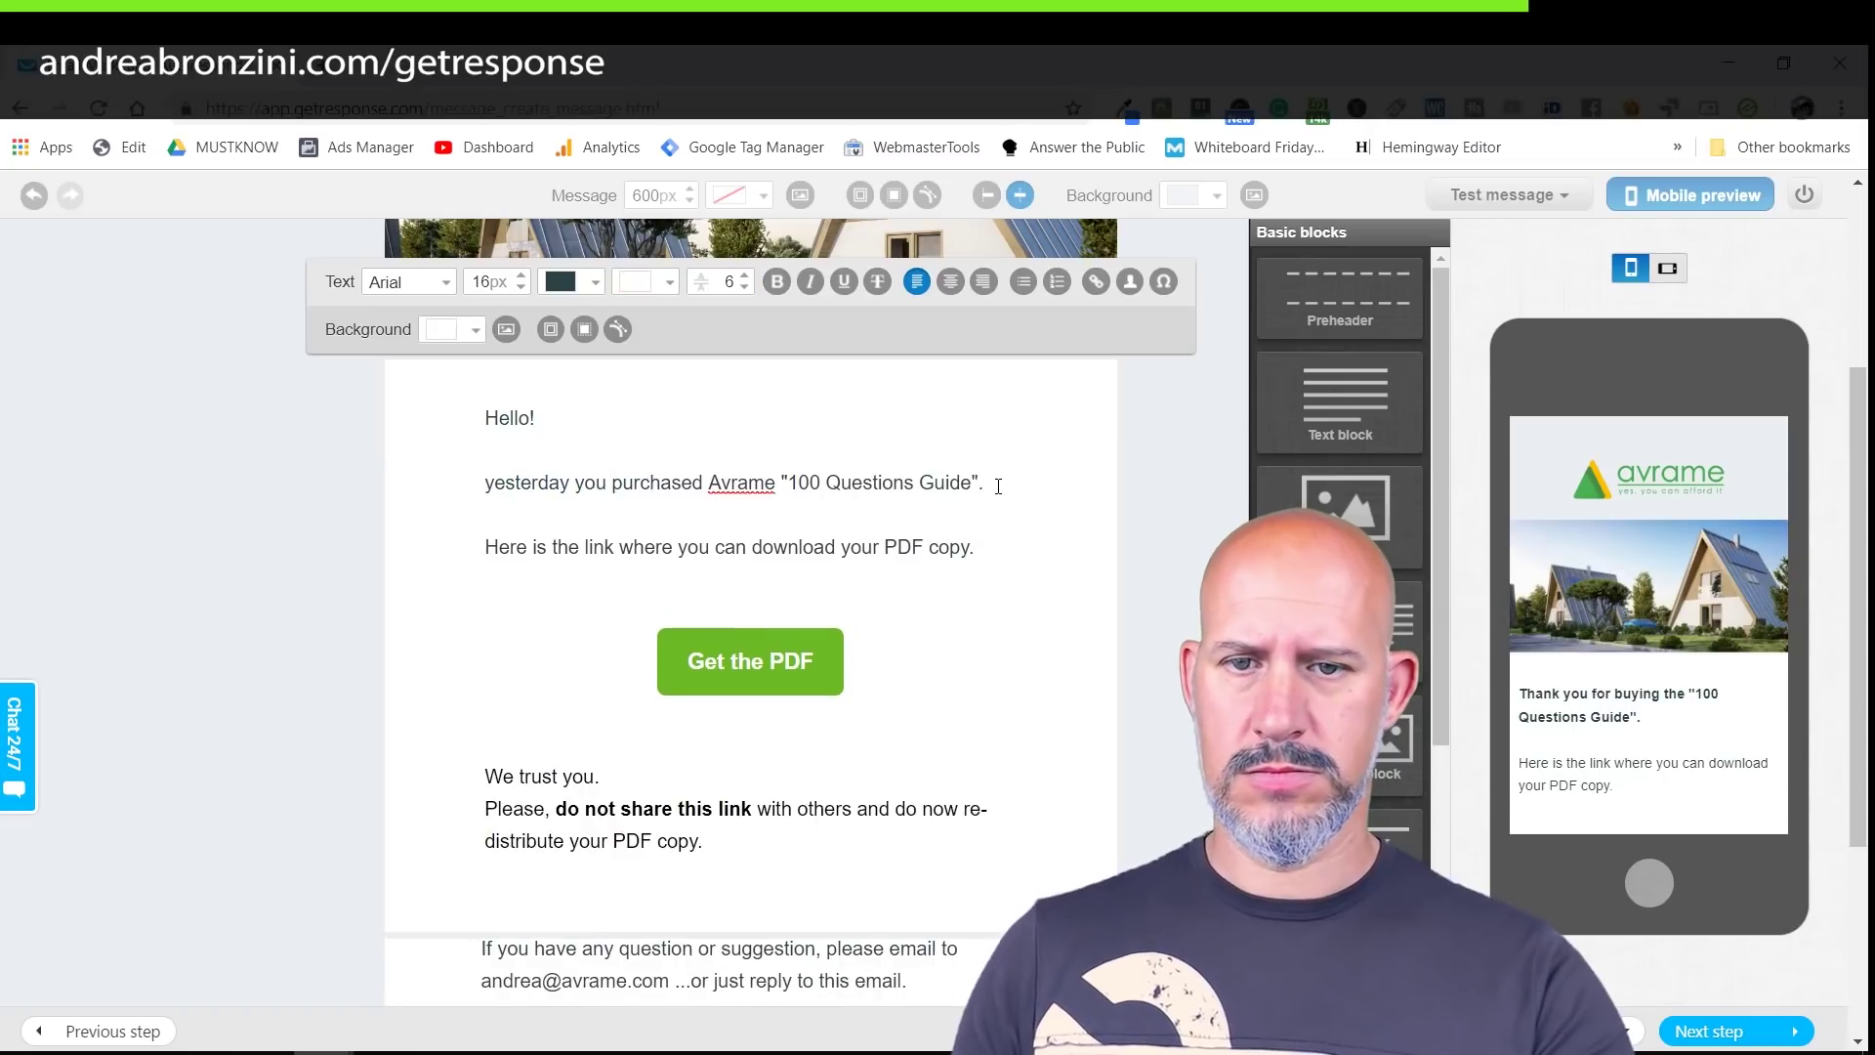
Step: Add a paragraph saying the email is resent to make sure the product was downloaded
{"action": "left_click", "coordinate": [992, 485]}
{"action": "key", "text": "Return"}
{"action": "key", "text": "Return"}
{"action": "type", "text": "I want to make sure you received it and downloaded the produ"}
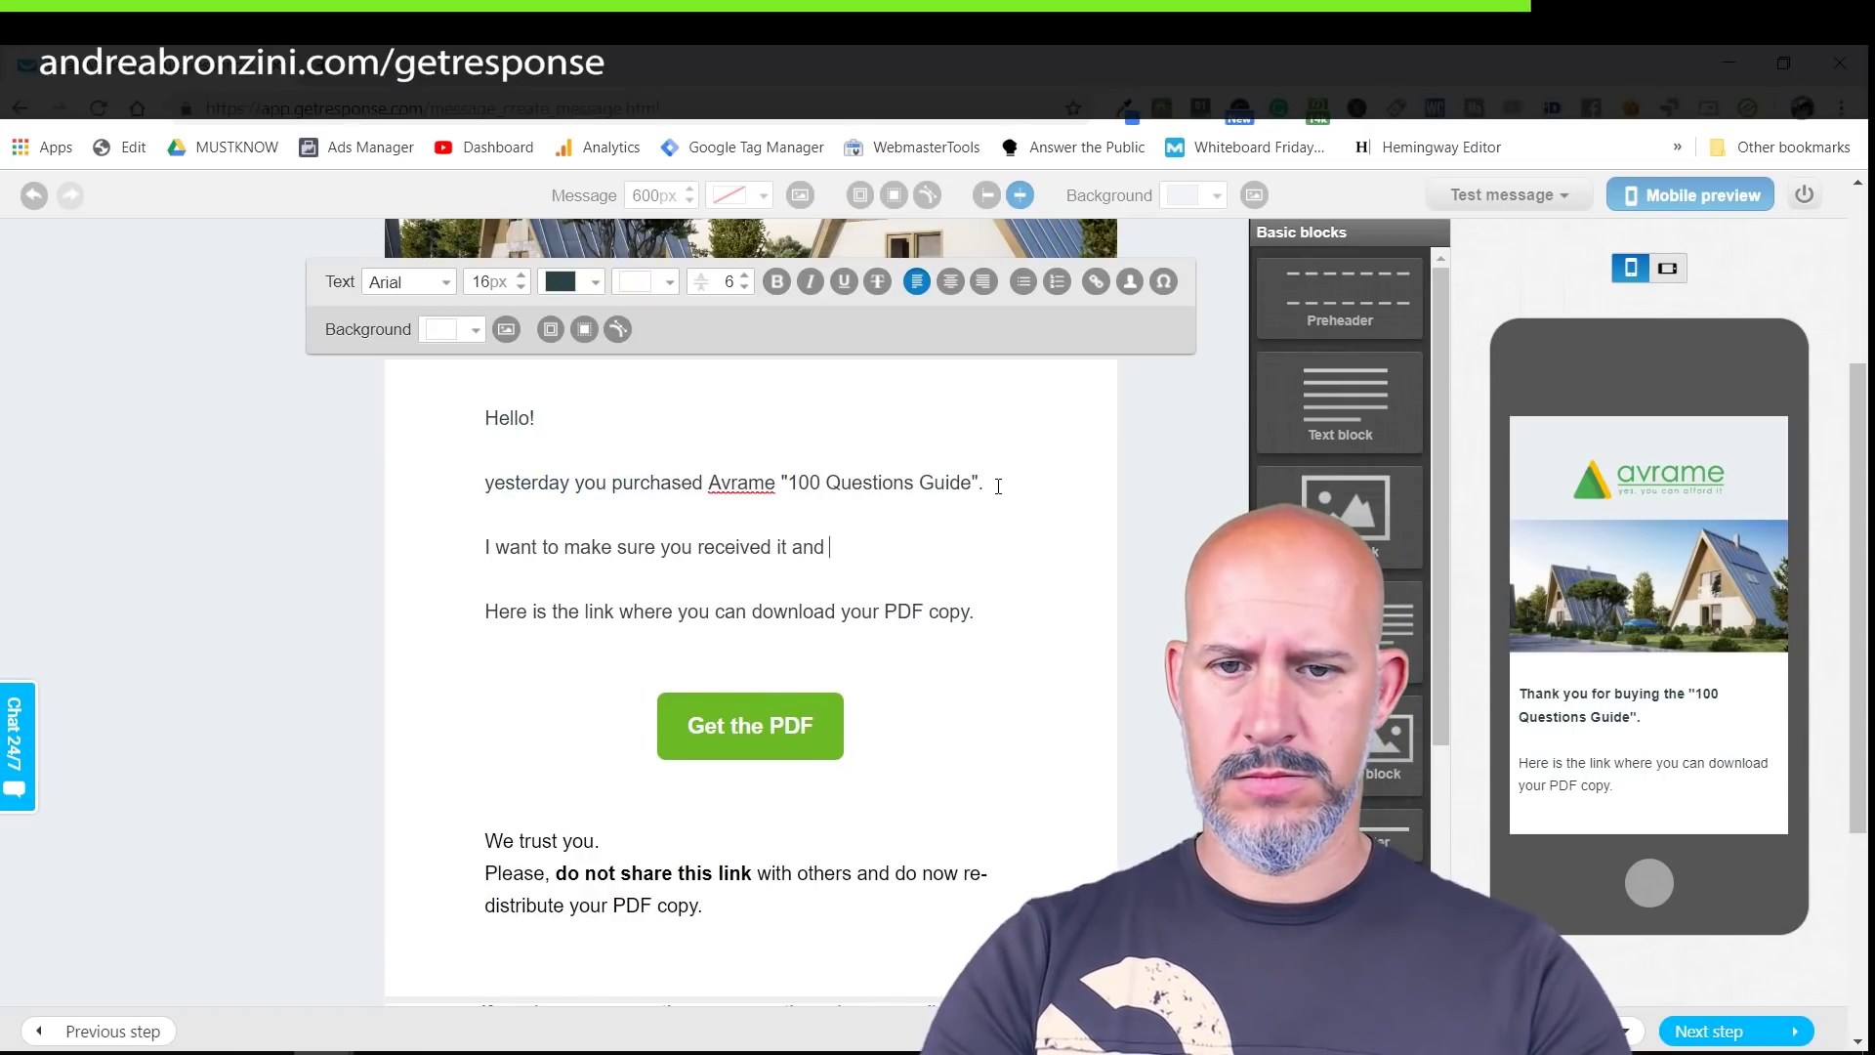
{"action": "type", "text": "ct... so I am sending this email for you again."}
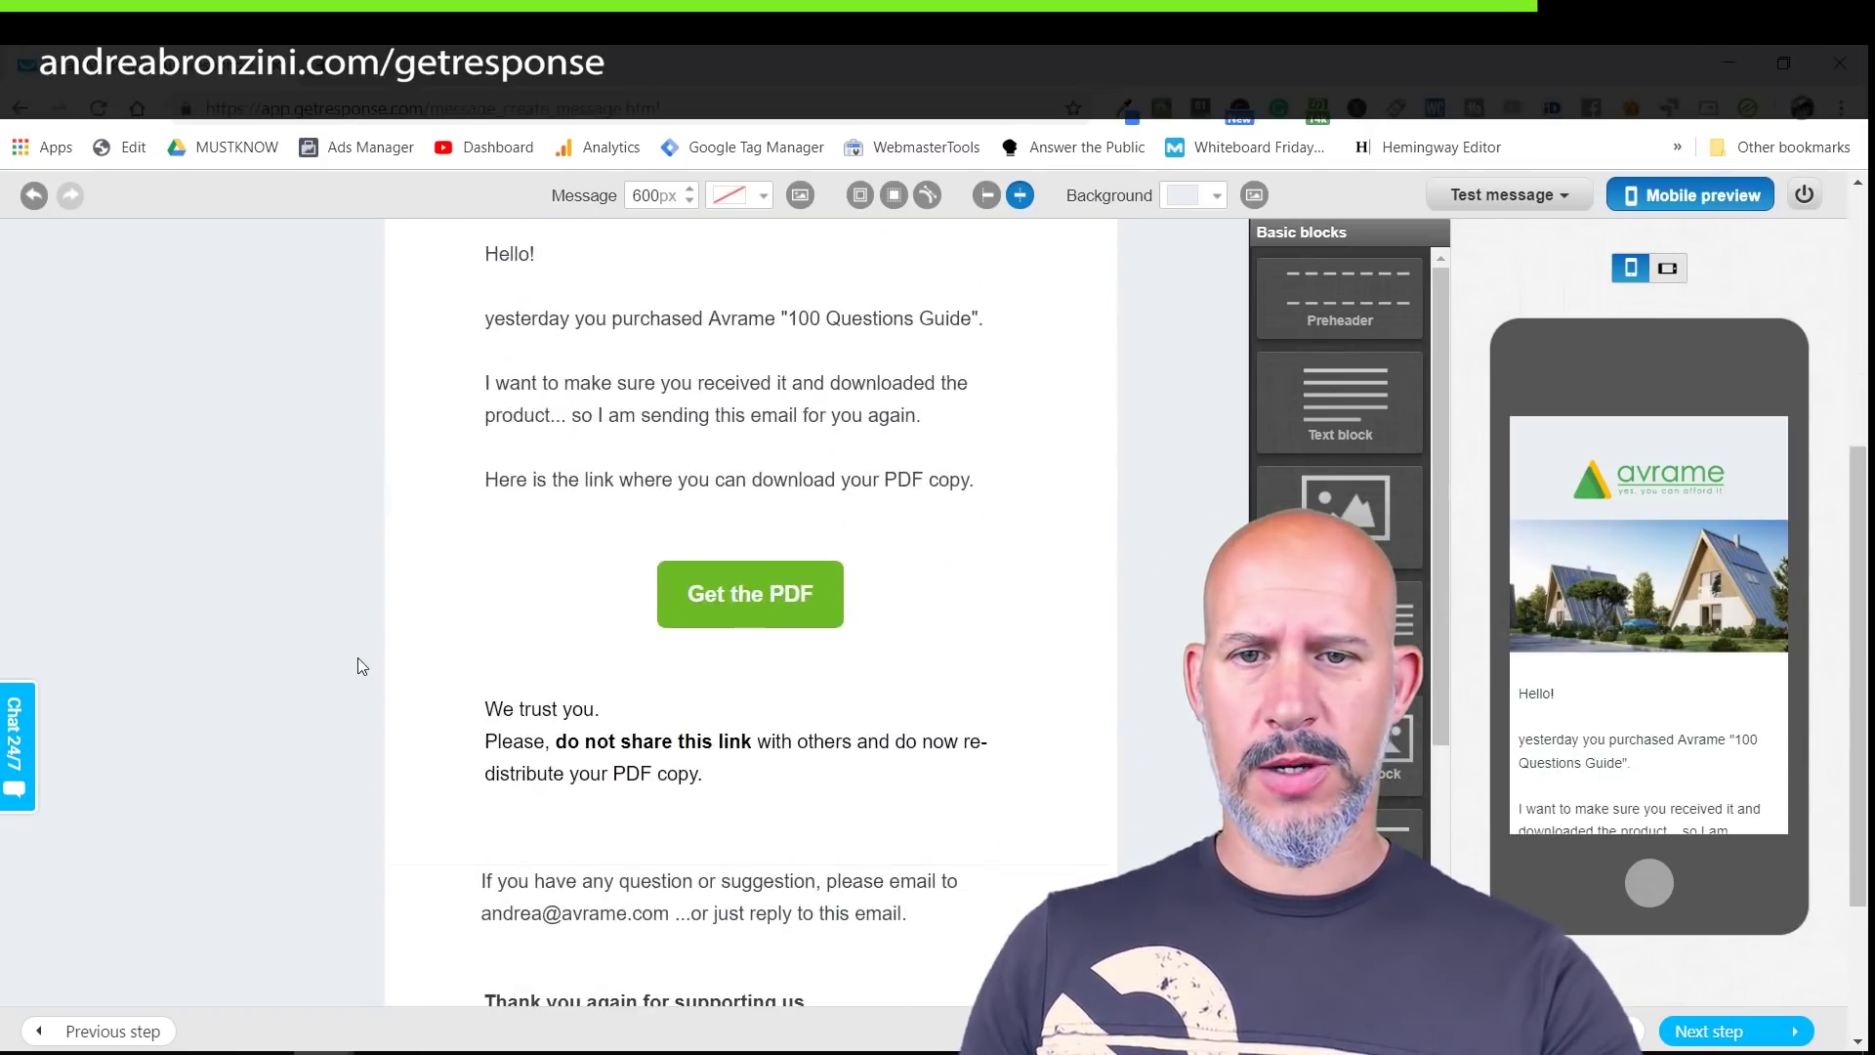
{"action": "scroll", "coordinate": [357, 658], "scroll_direction": "up", "scroll_amount": 1}
{"action": "scroll", "coordinate": [357, 658], "scroll_direction": "down", "scroll_amount": 2}
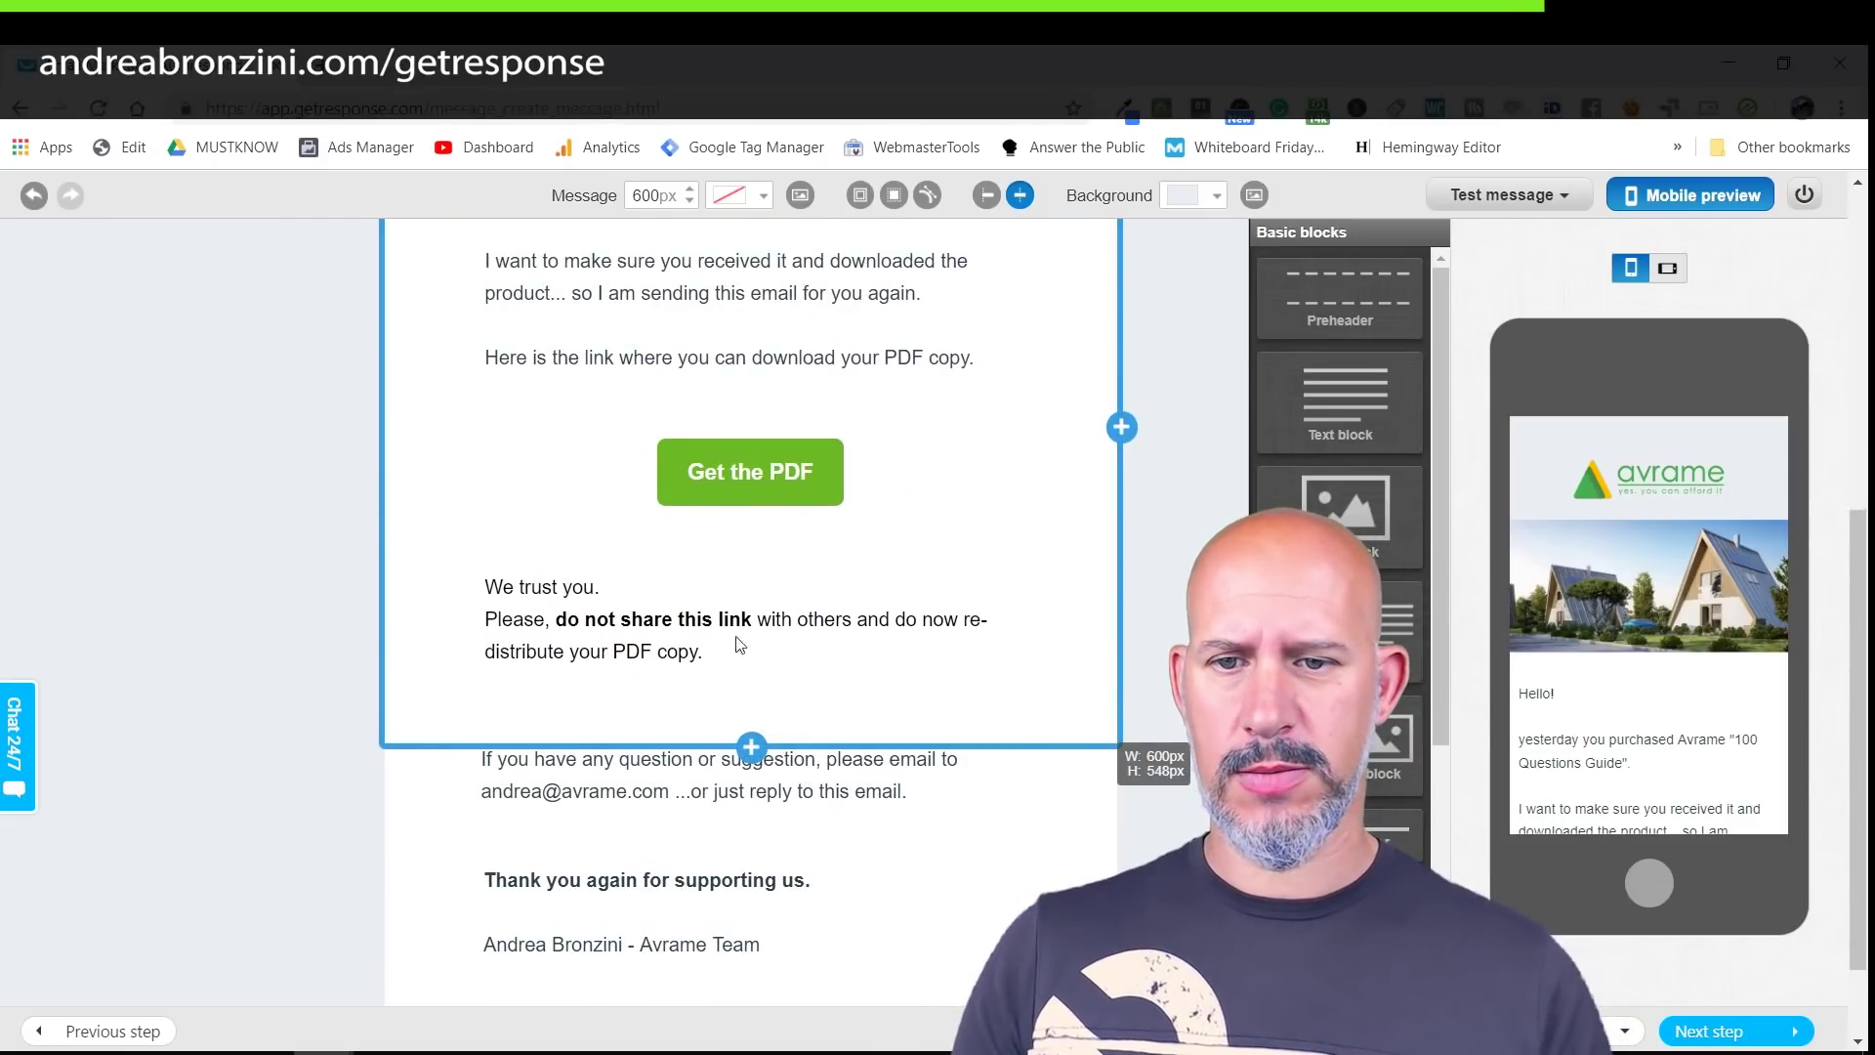
{"action": "scroll", "coordinate": [739, 645], "scroll_direction": "down", "scroll_amount": 1}
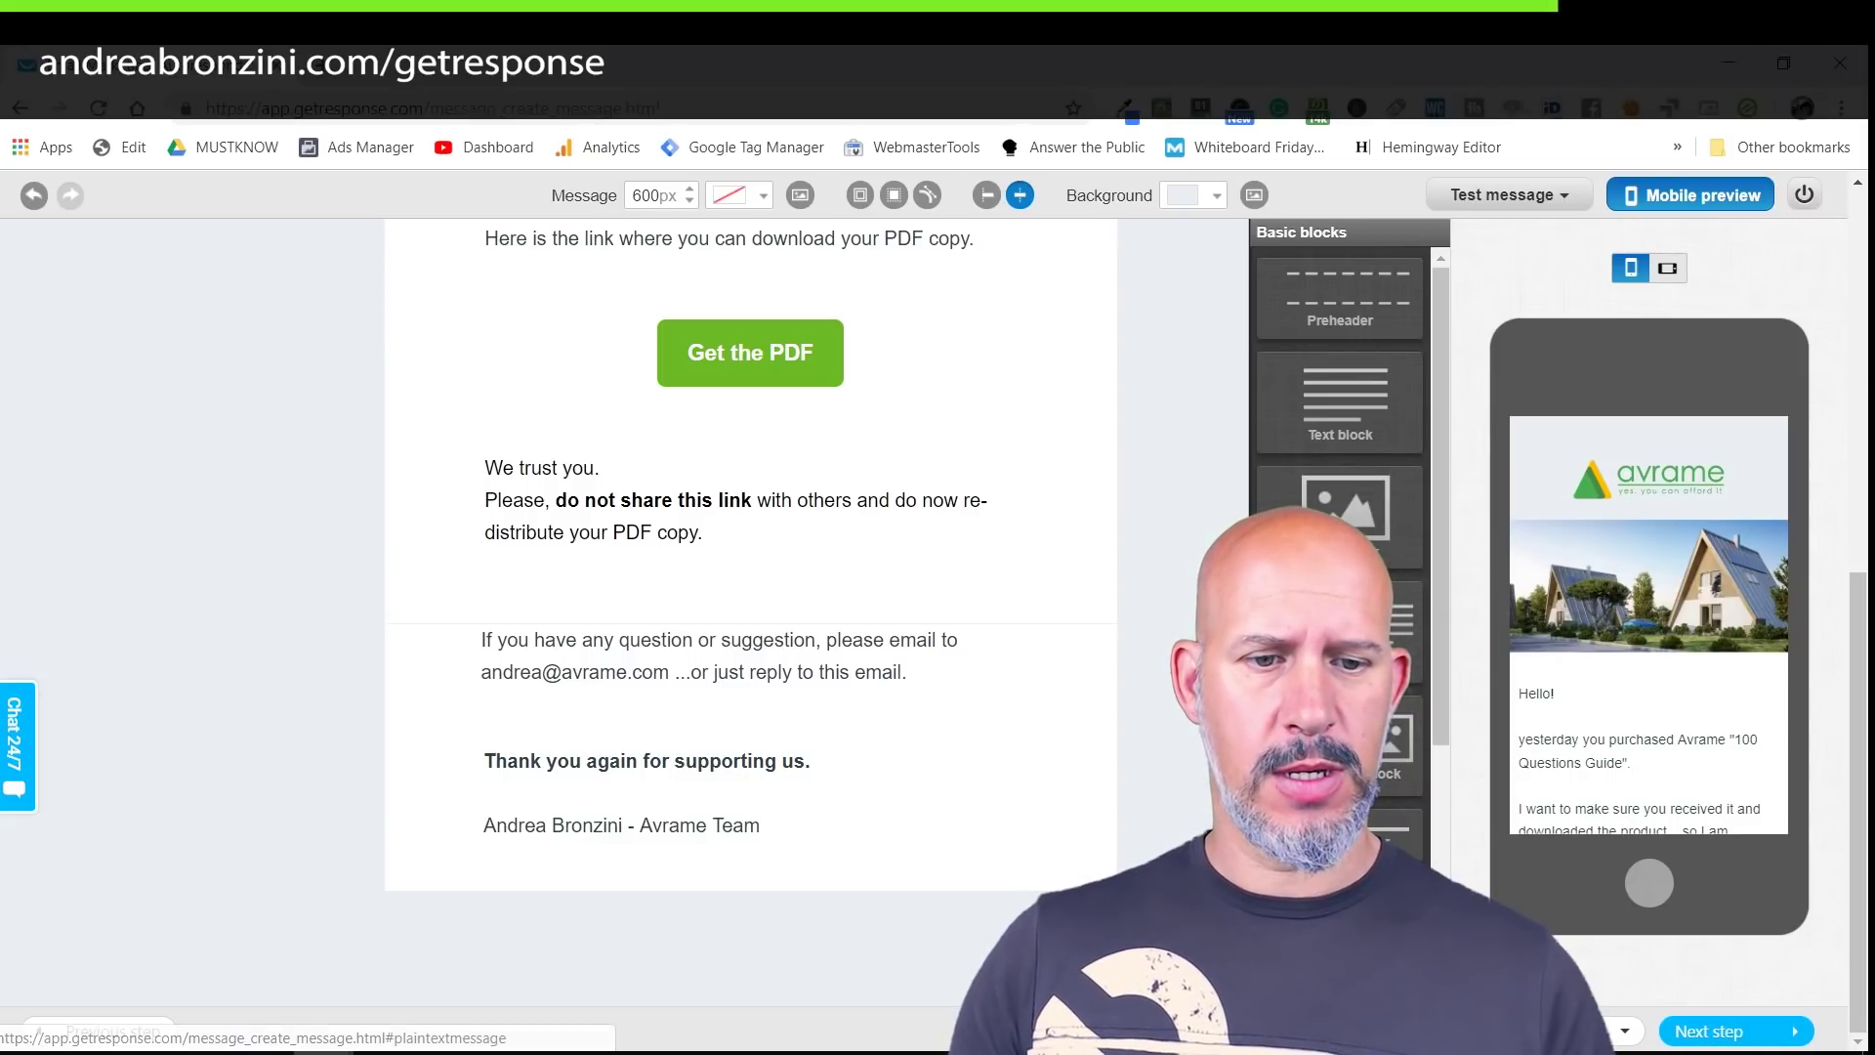
{"action": "left_click", "coordinate": [1466, 1032]}
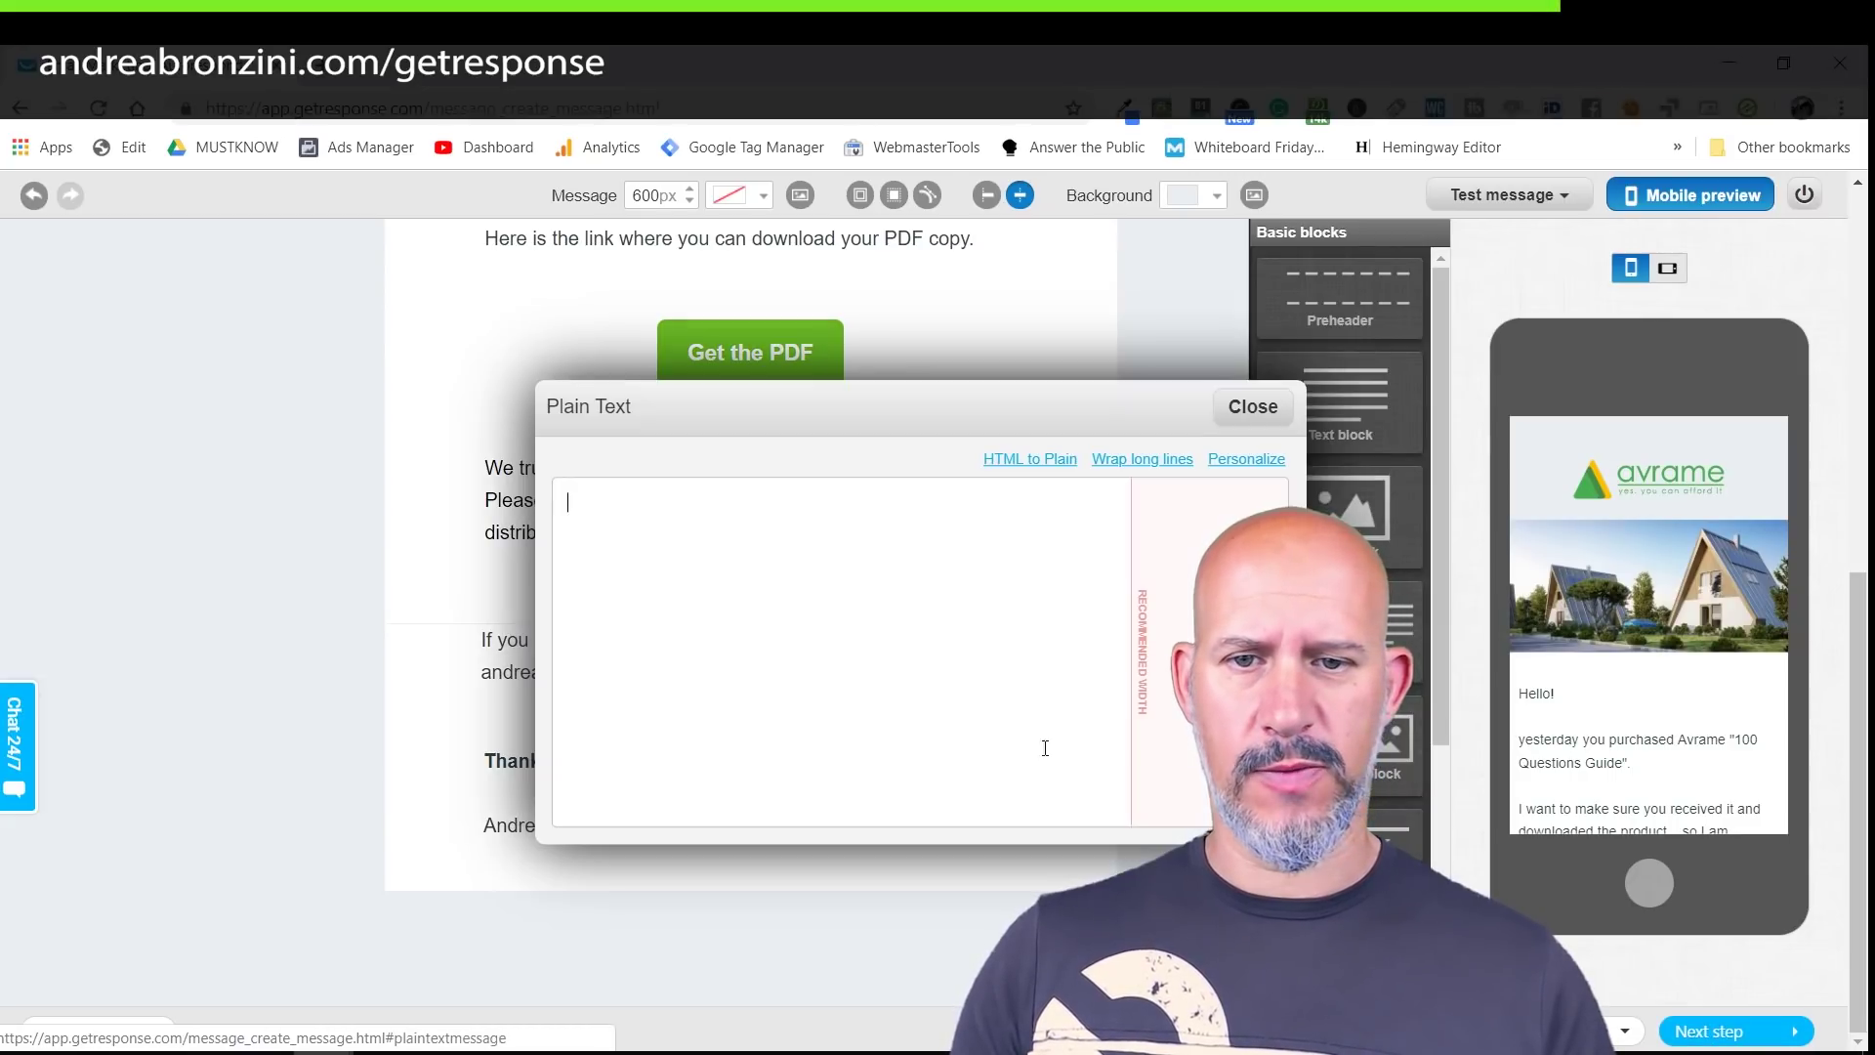
Step: Generate the plain-text version from HTML and space out its opening sentences
{"action": "left_click", "coordinate": [1030, 460]}
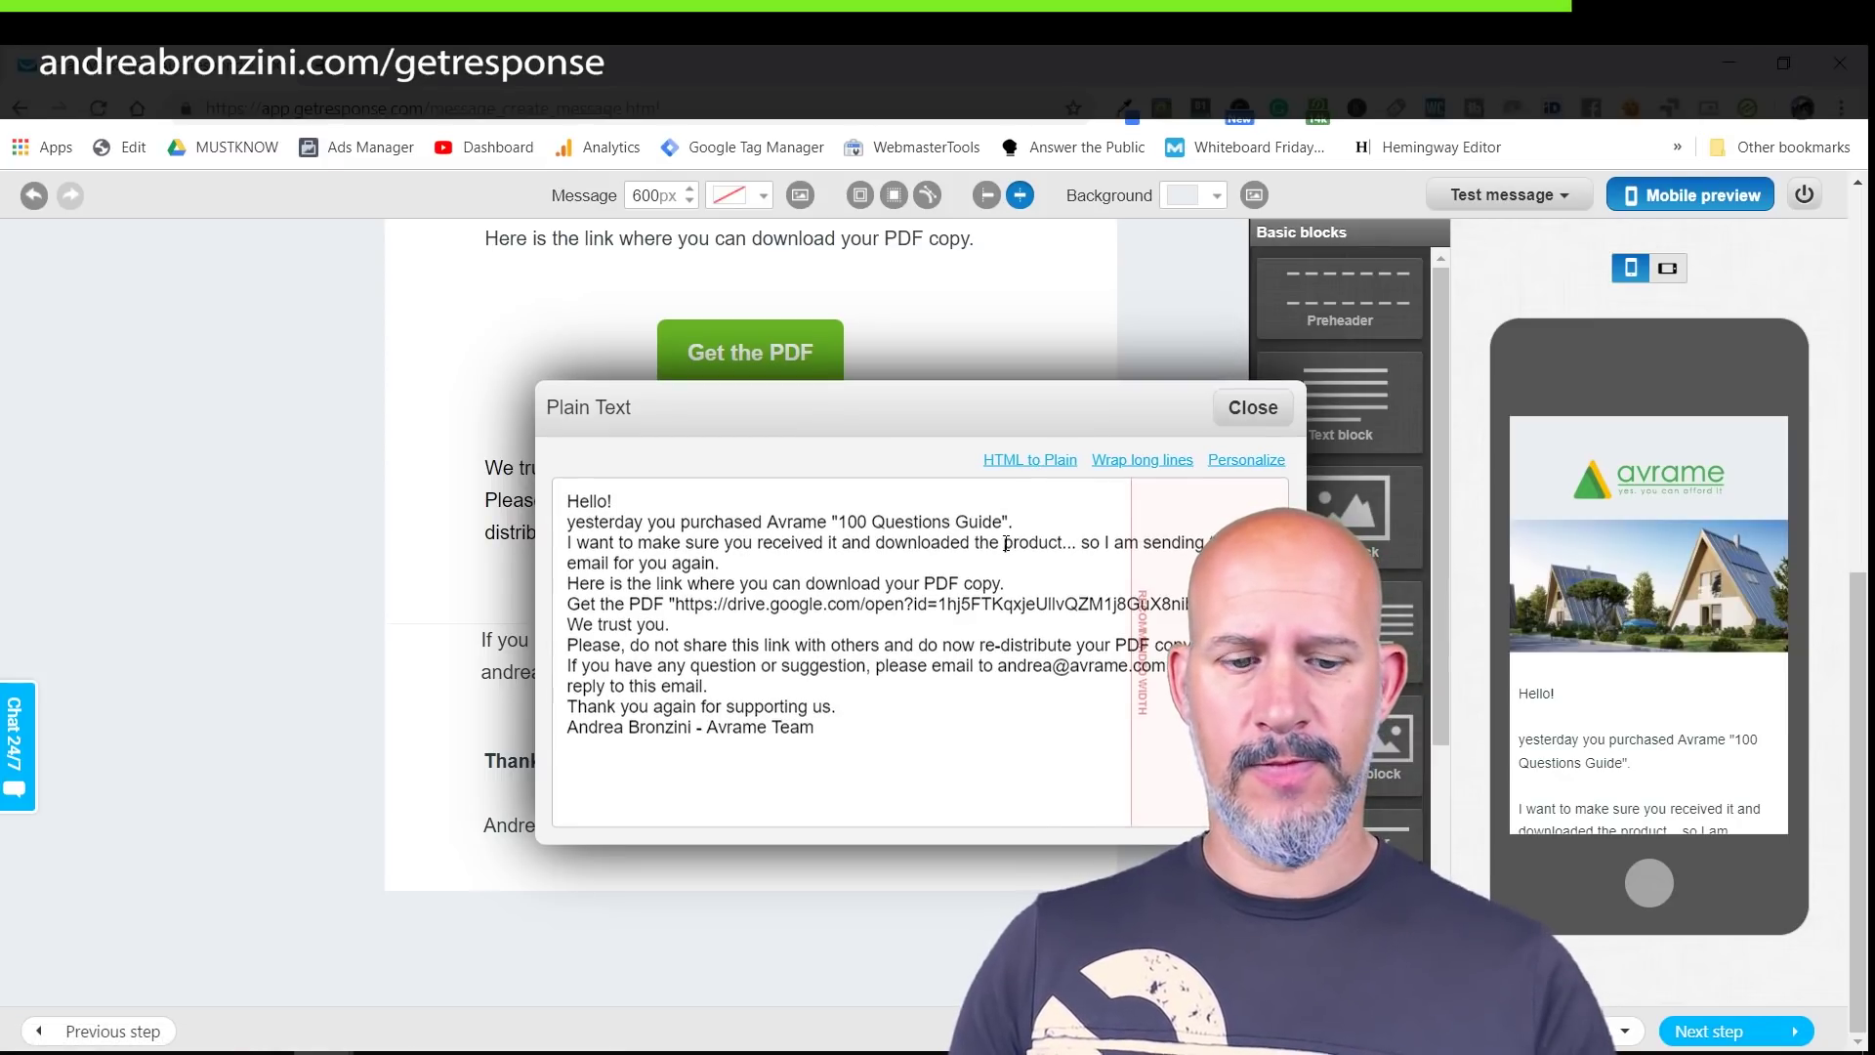
{"action": "left_click", "coordinate": [859, 506]}
{"action": "key", "text": "Return"}
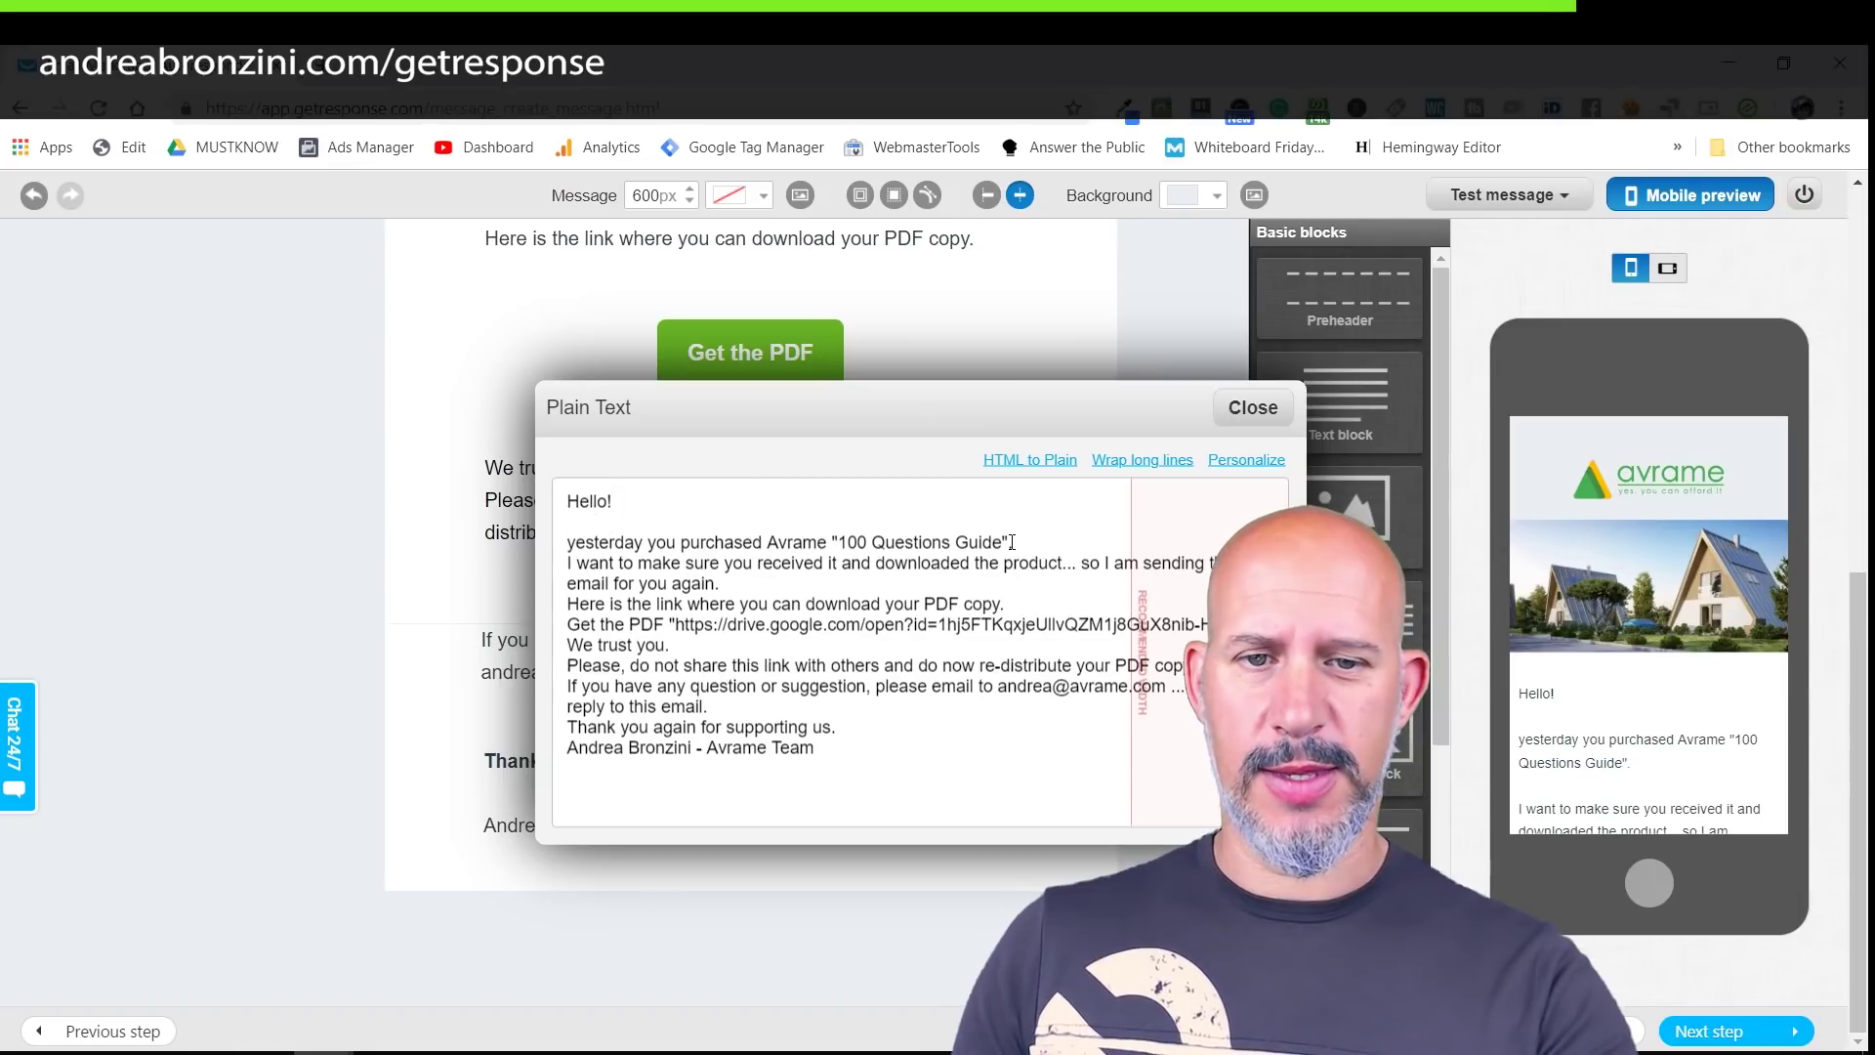
{"action": "key", "text": "Return"}
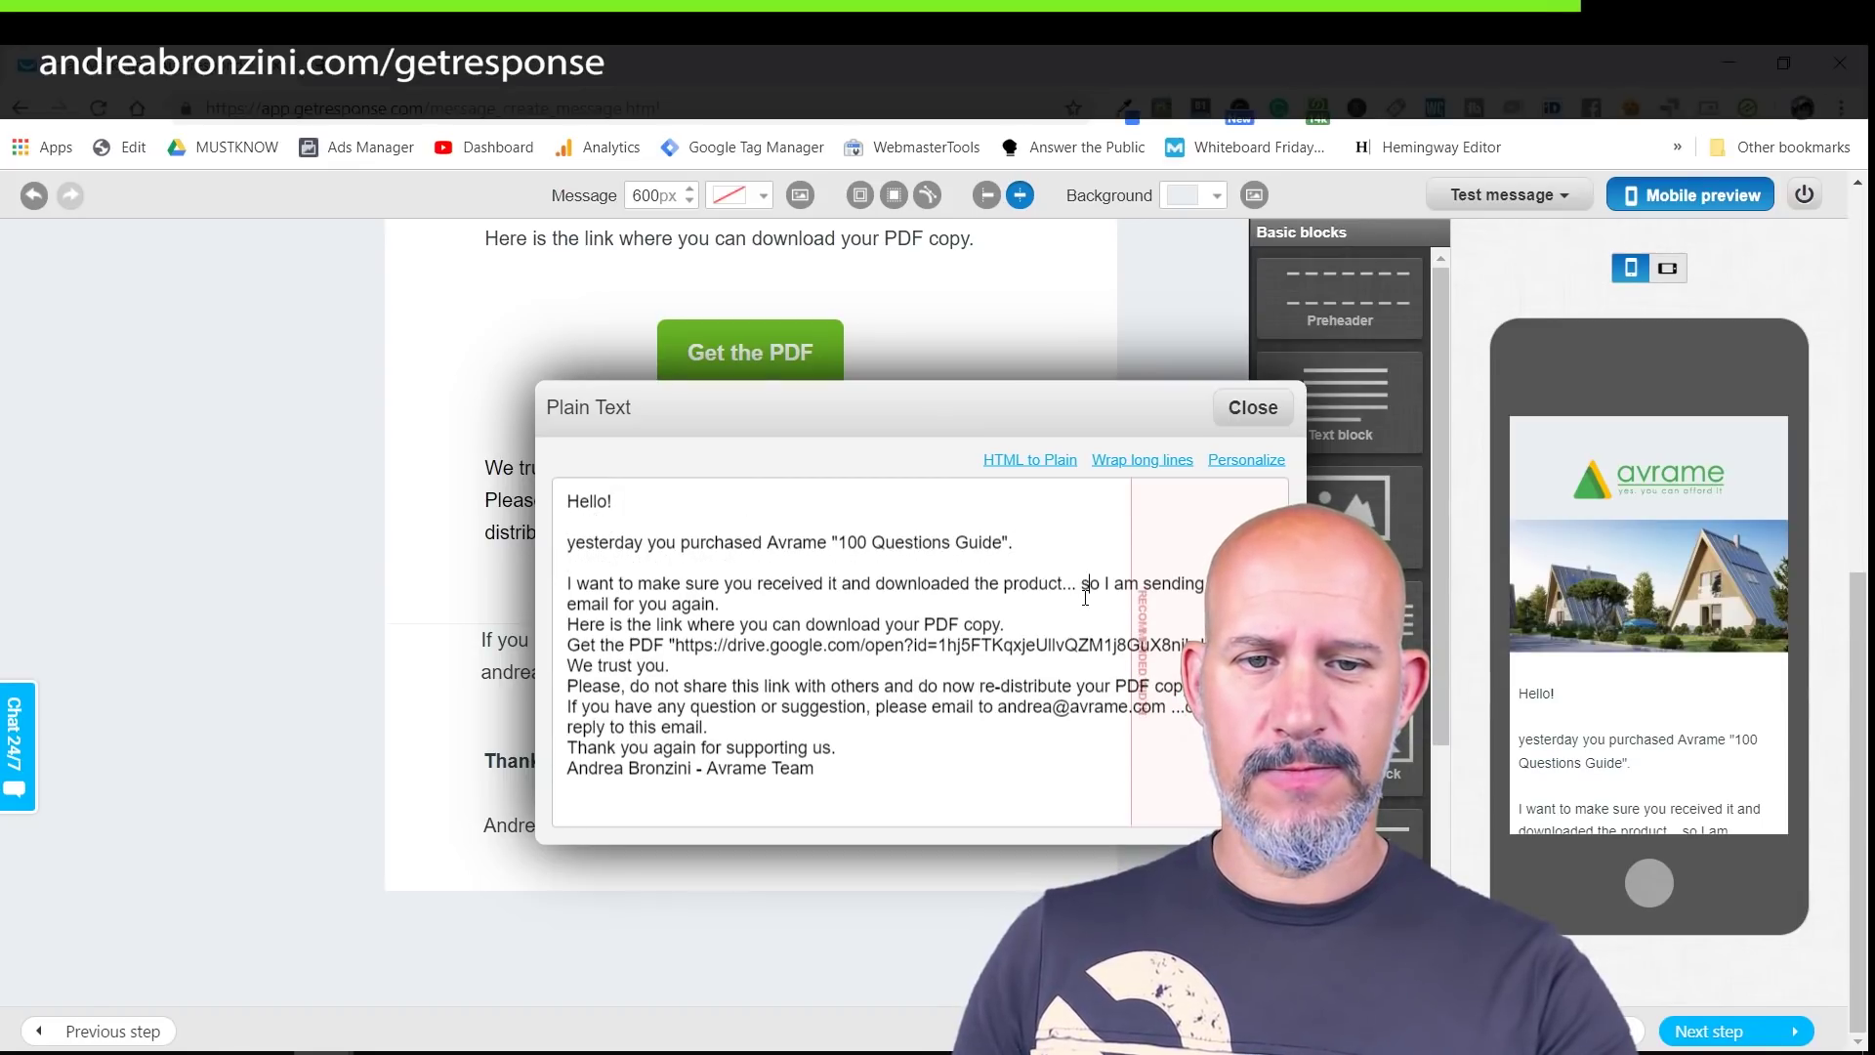
{"action": "key", "text": "Return"}
{"action": "key", "text": "Return"}
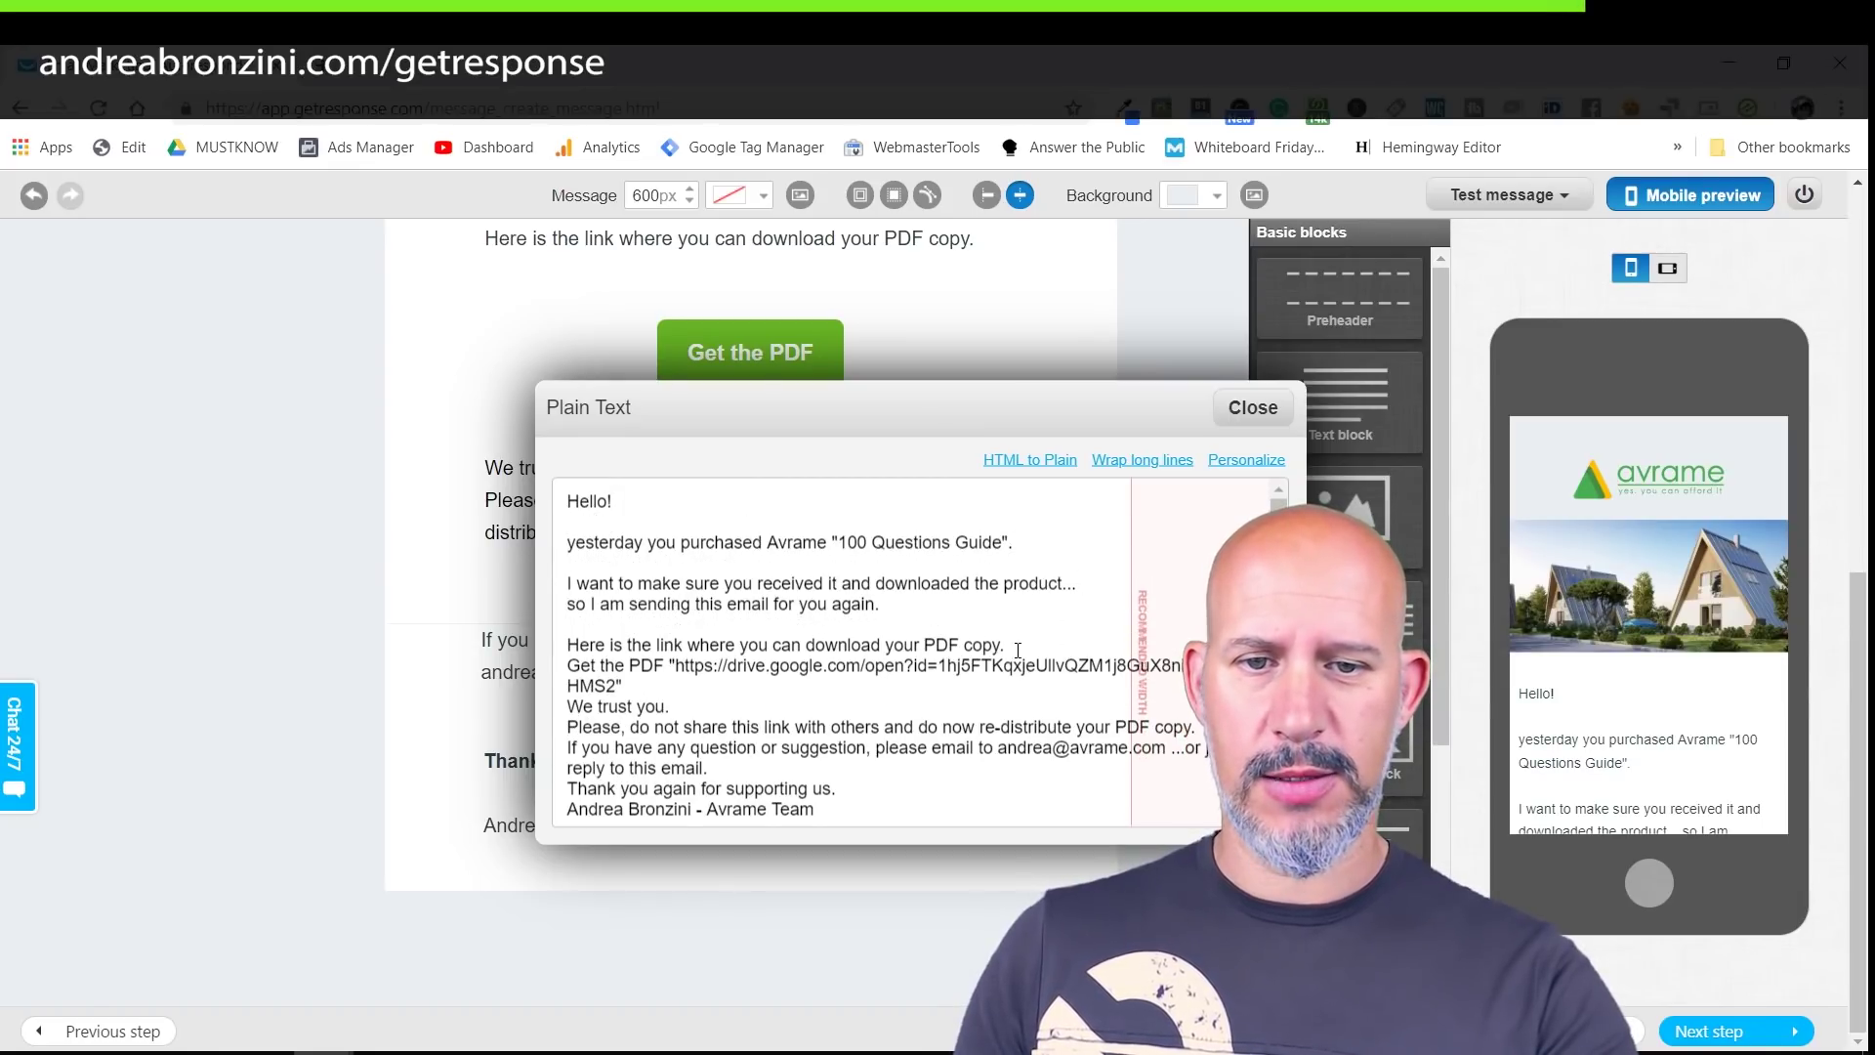
{"action": "left_click", "coordinate": [1007, 644]}
{"action": "key", "text": "Return"}
{"action": "left_click", "coordinate": [674, 685]}
Step: Put the download URL on its own line and remove the Get the PDF label
{"action": "key", "text": "Return"}
{"action": "key", "text": "Up"}
{"action": "key", "text": "shift+End"}
{"action": "key", "text": "BackSpace"}
{"action": "key", "text": "BackSpace"}
{"action": "left_click", "coordinate": [694, 705]}
{"action": "key", "text": "Home"}
{"action": "key", "text": "Return"}
{"action": "key", "text": "Return"}
{"action": "key", "text": "End"}
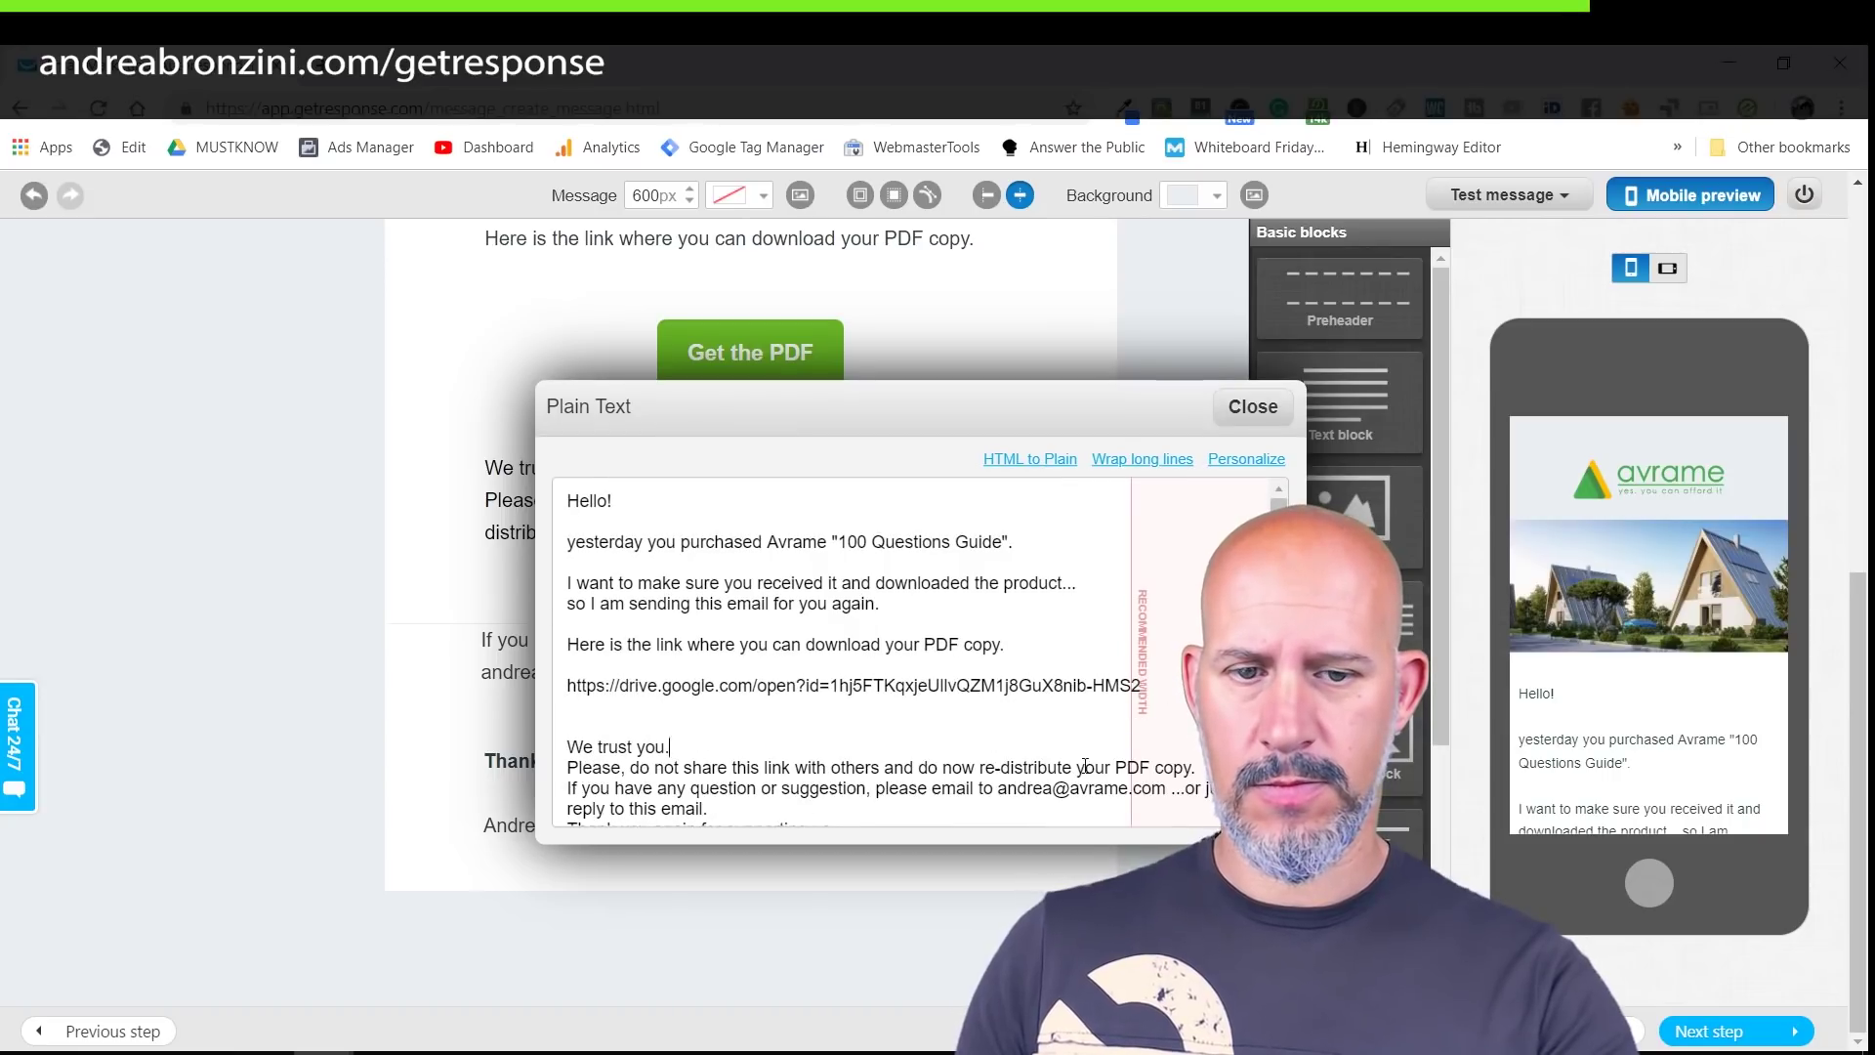
{"action": "left_click", "coordinate": [919, 768]}
Step: Change 'now' to 'not' in 'do not re-distribute' and separate the questions paragraph
{"action": "key", "text": "Return"}
{"action": "left_click", "coordinate": [631, 789]}
{"action": "key", "text": "BackSpace"}
{"action": "type", "text": "t"}
{"action": "left_click", "coordinate": [997, 782]}
{"action": "key", "text": "Return"}
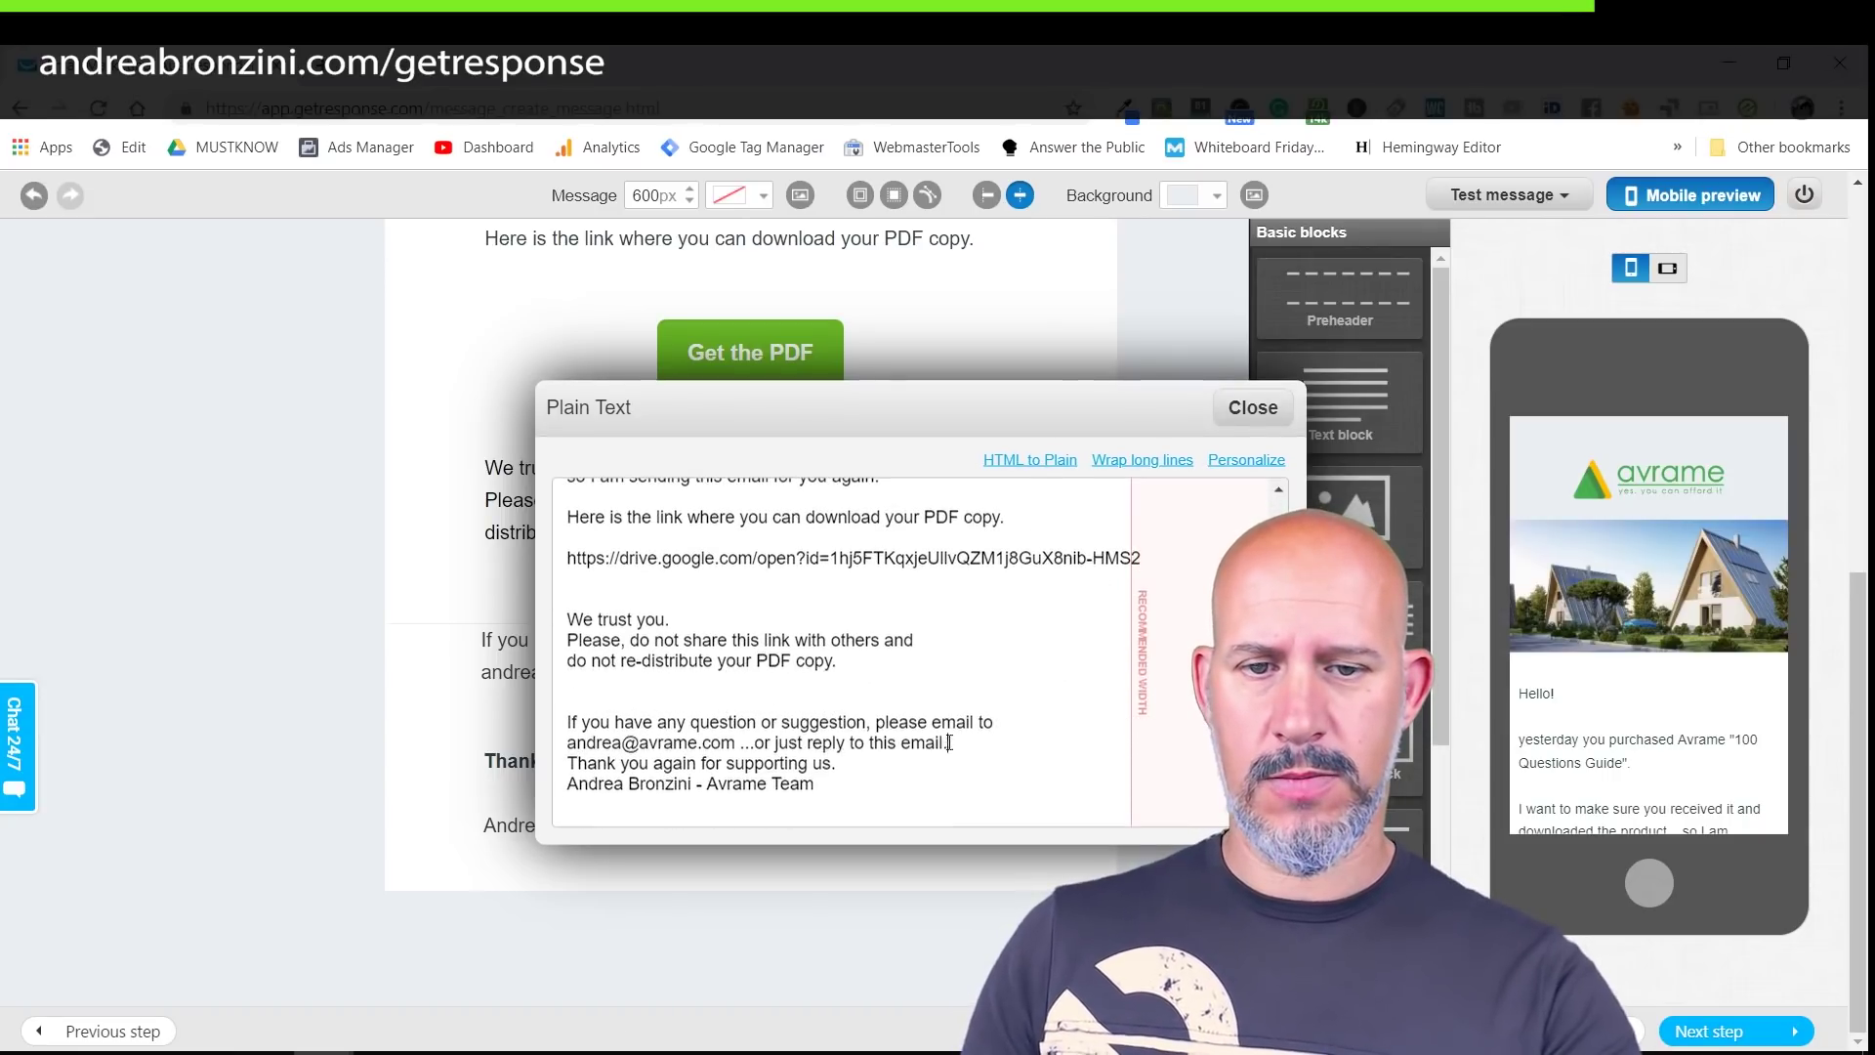
{"action": "key", "text": "Return"}
{"action": "key", "text": "Return"}
Step: Close the plain-text editor, finish the email, and return to the workflows list
{"action": "left_click", "coordinate": [1250, 409]}
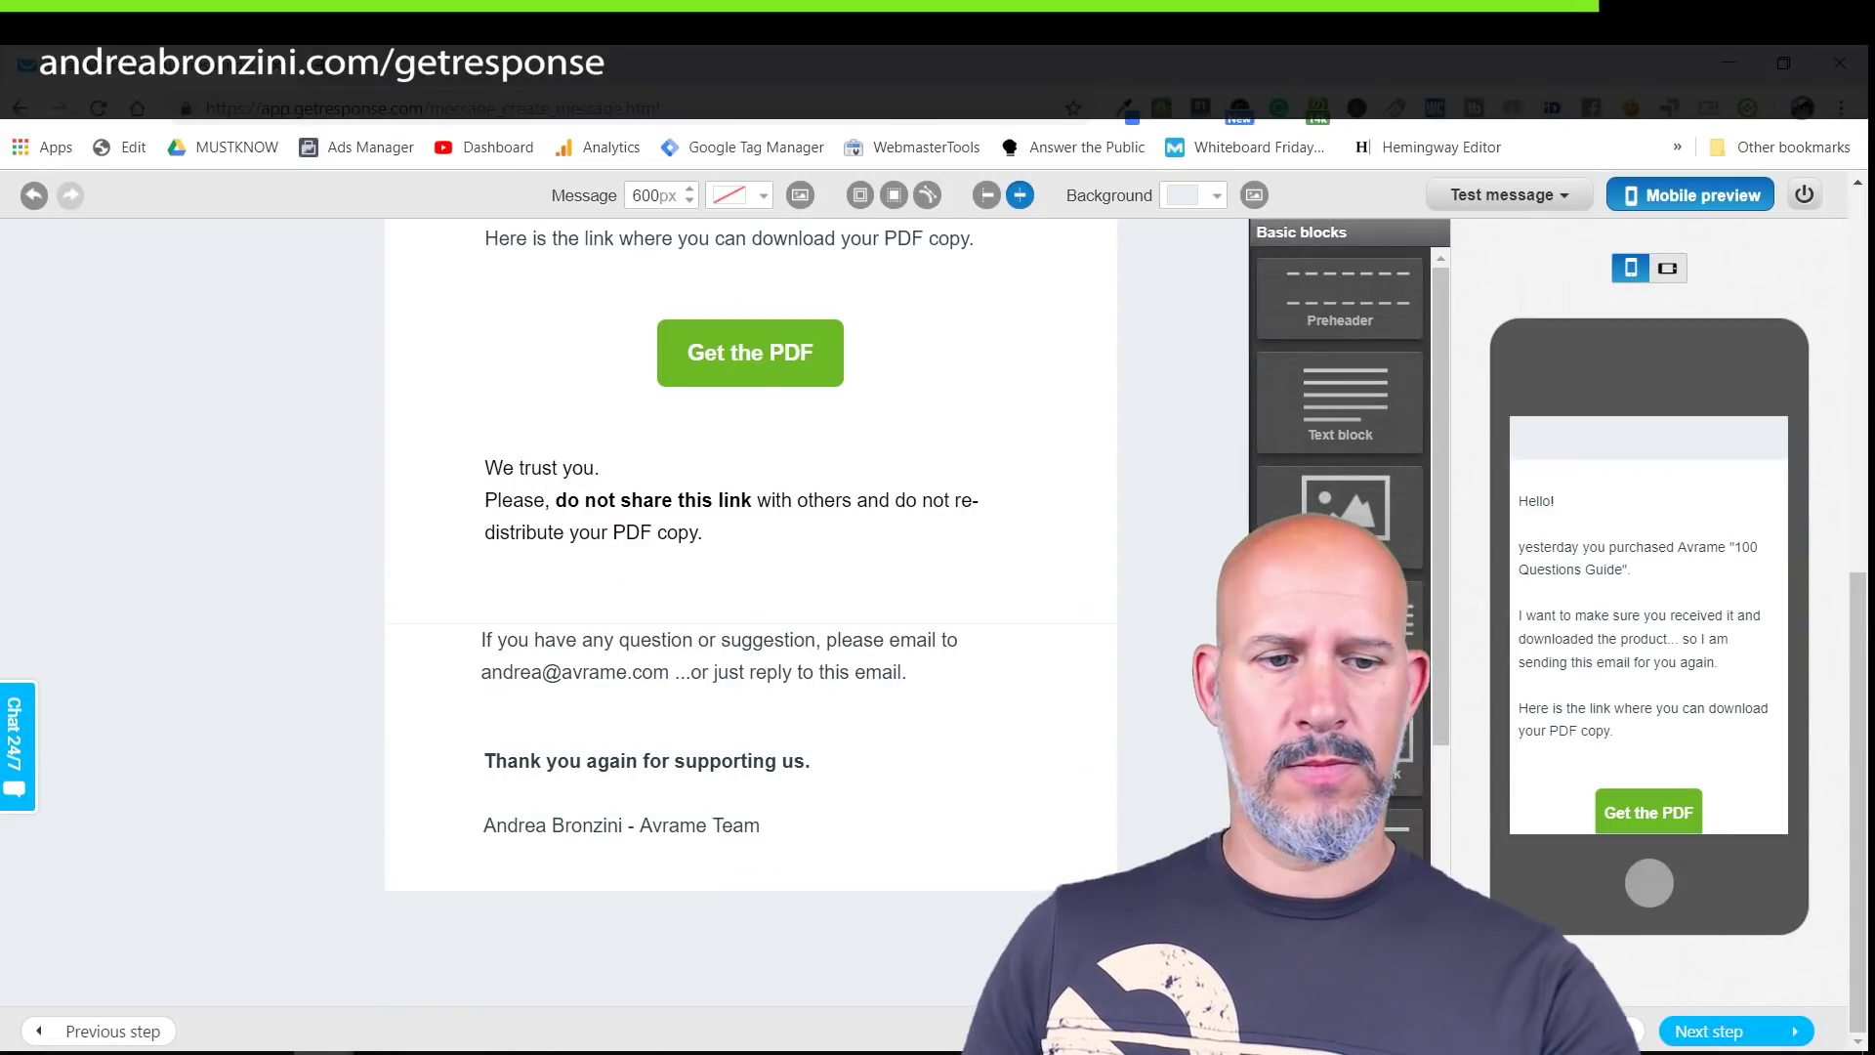
{"action": "left_click", "coordinate": [1691, 973]}
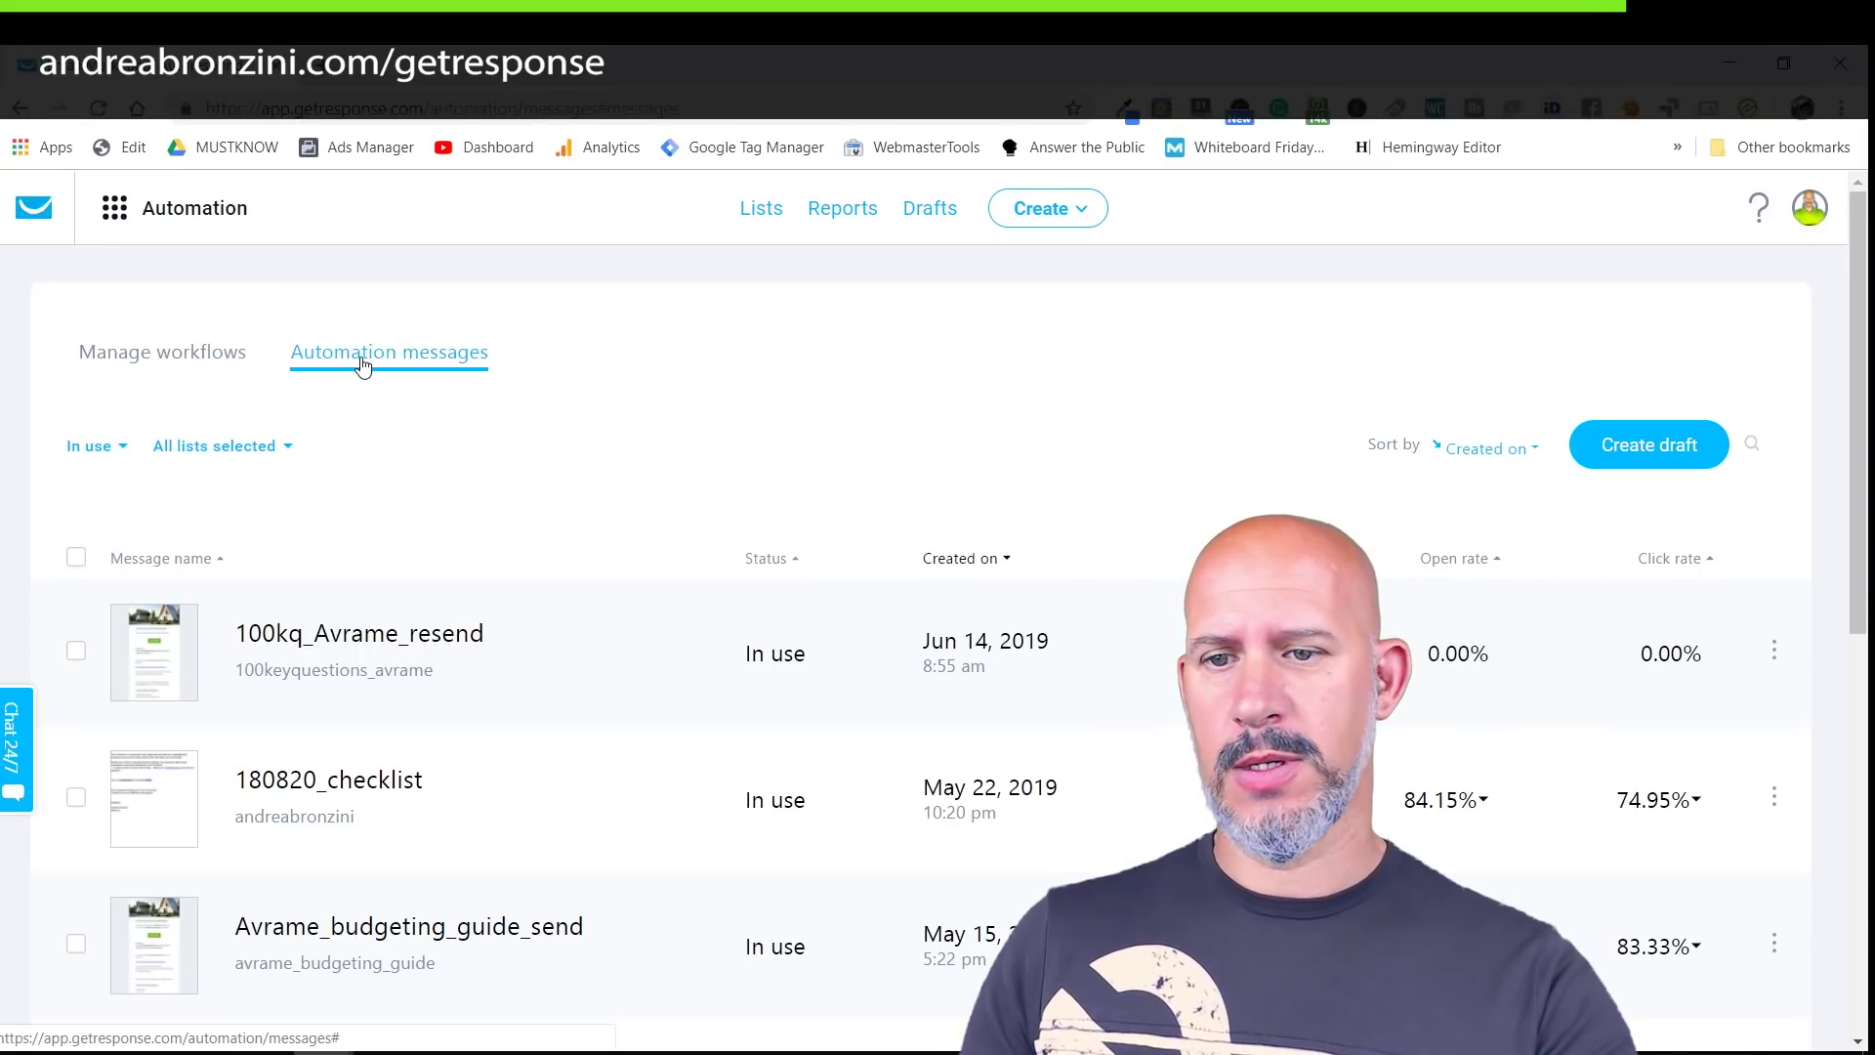
{"action": "left_click", "coordinate": [200, 366]}
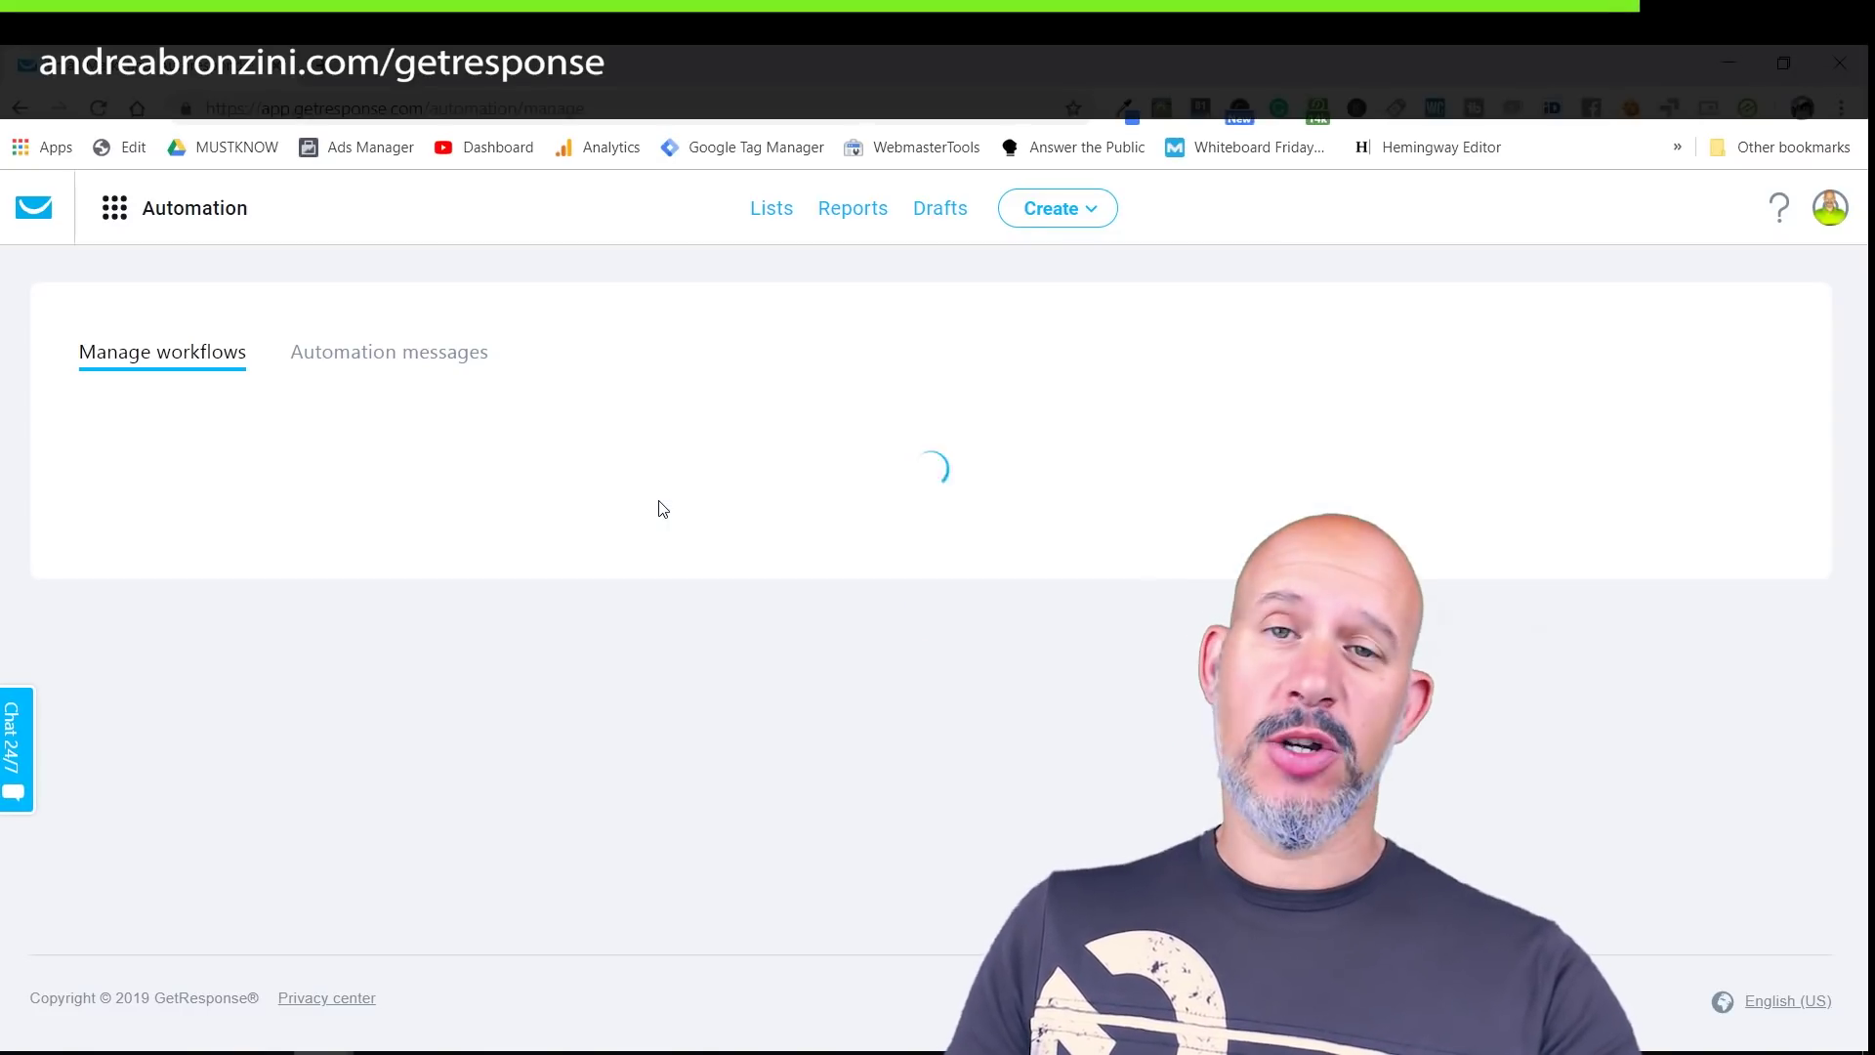
Step: Set the 100QG_followup workflow's lower resend step to a copy of the 100QG_FB_group autoresponder
{"action": "left_click", "coordinate": [241, 640]}
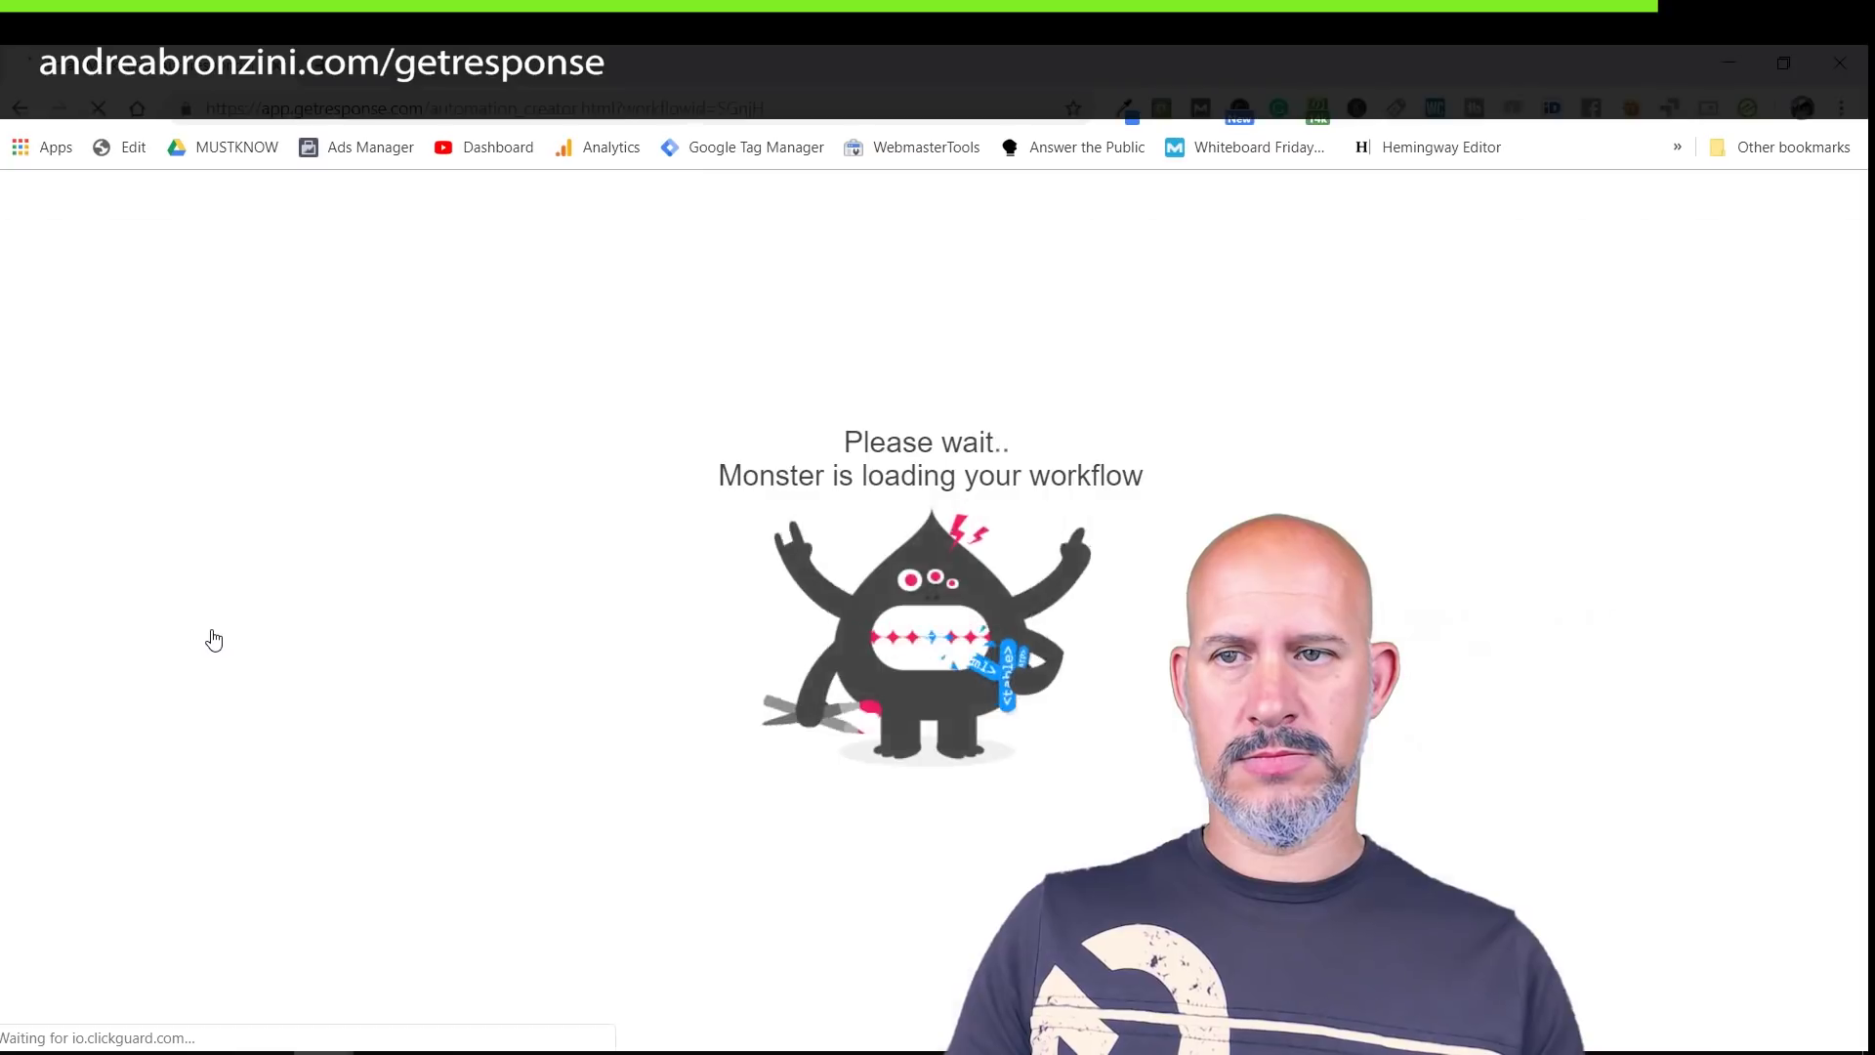
{"action": "scroll", "coordinate": [1025, 745], "scroll_direction": "down", "scroll_amount": 2}
{"action": "scroll", "coordinate": [1034, 746], "scroll_direction": "down", "scroll_amount": 2}
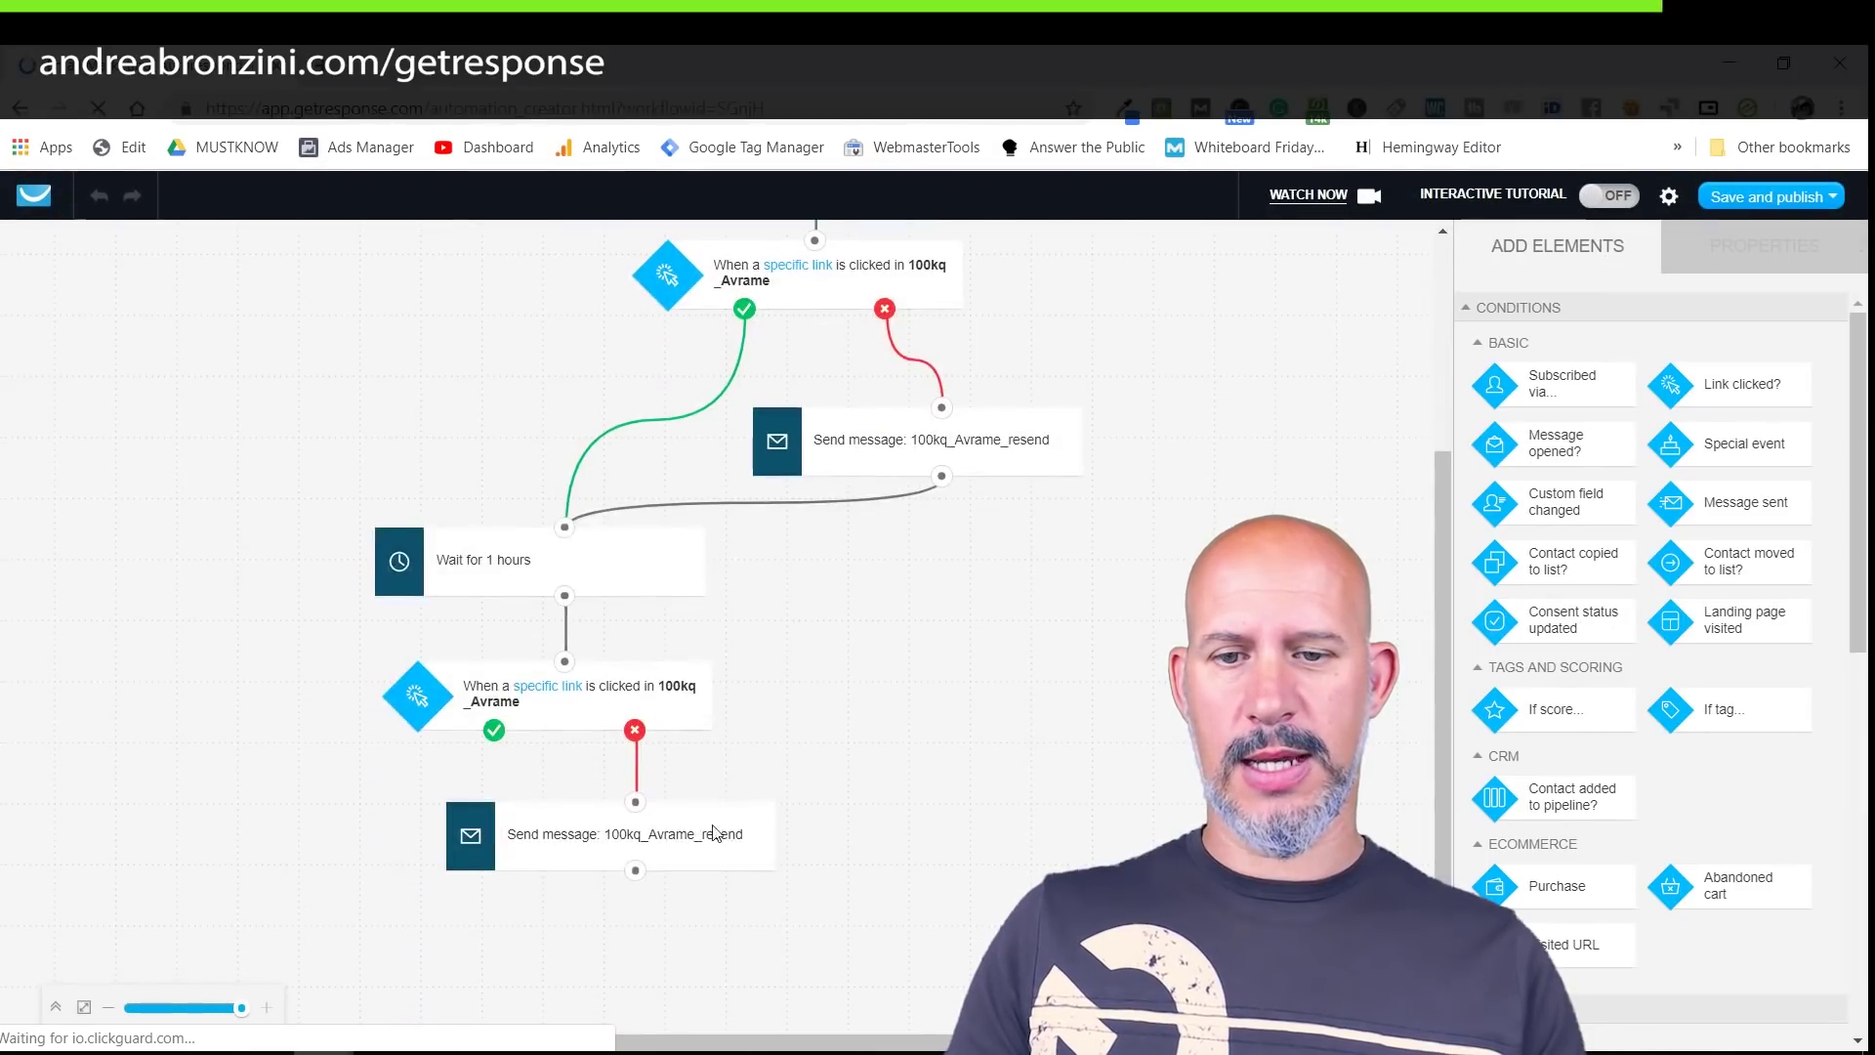
{"action": "left_click", "coordinate": [691, 846]}
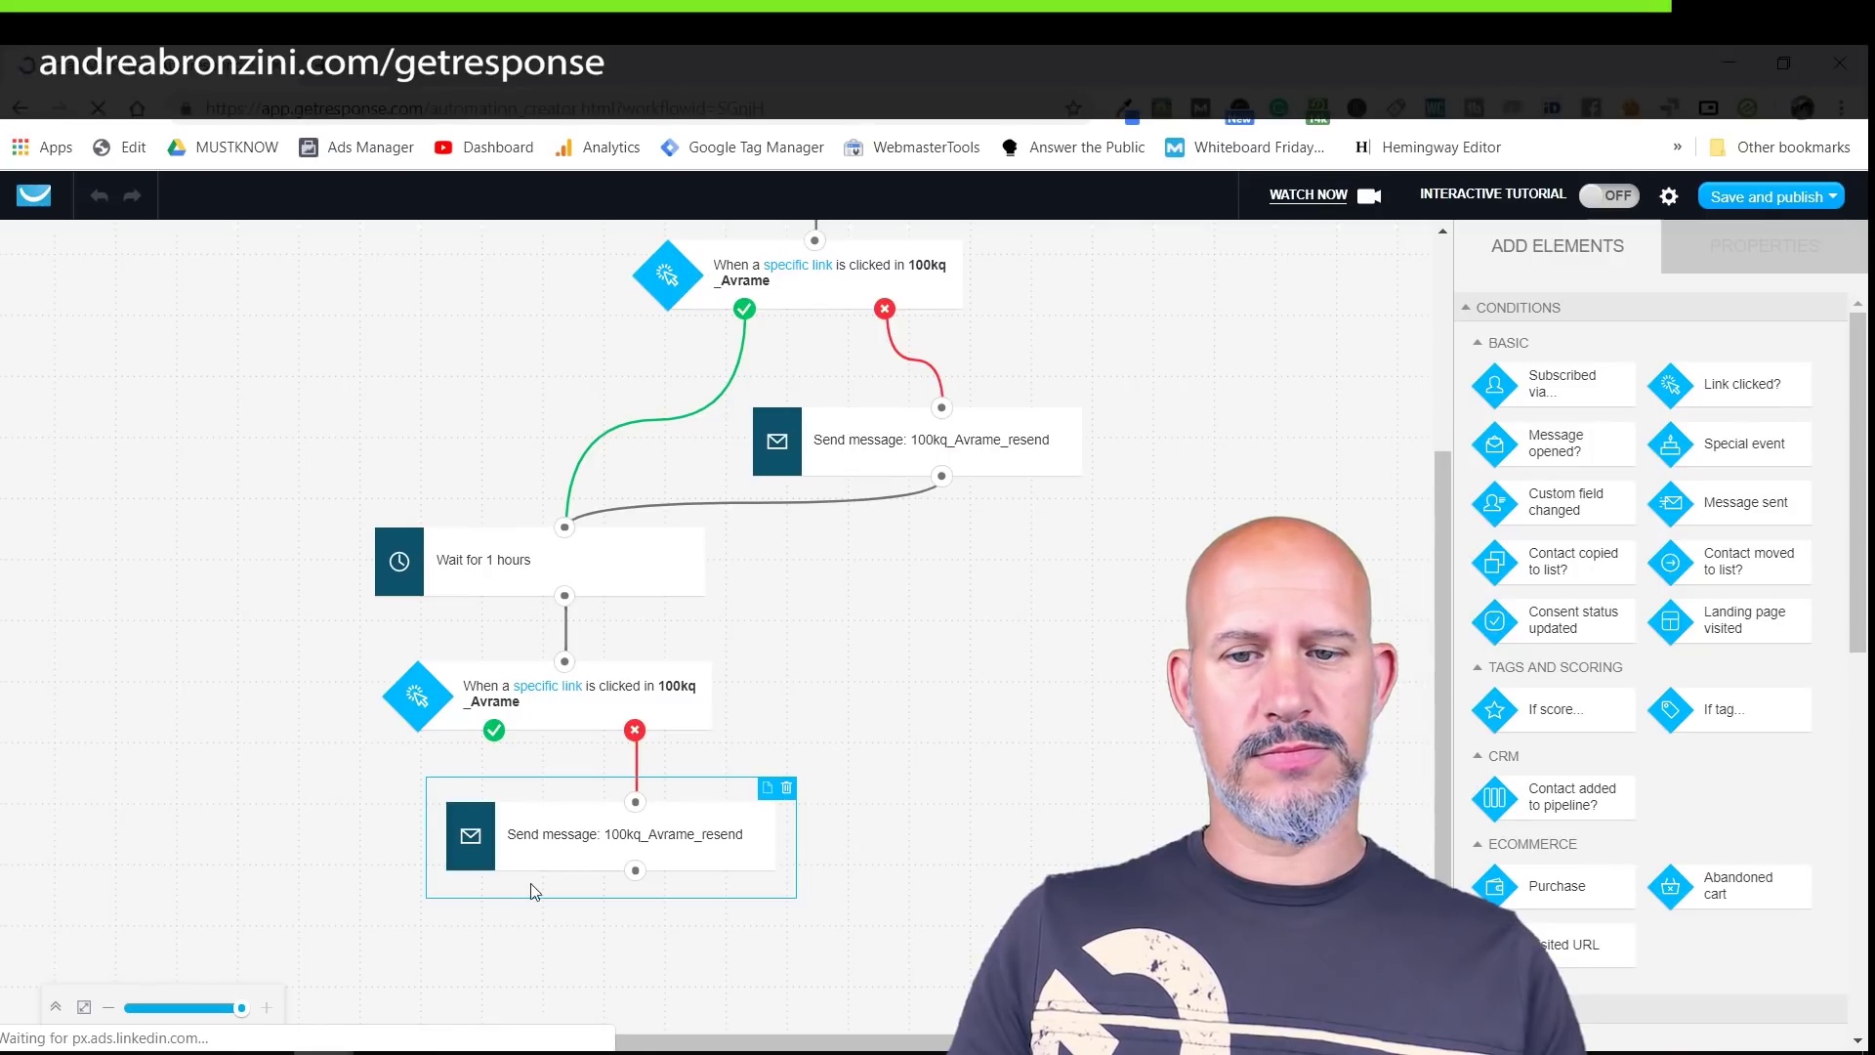
{"action": "left_click", "coordinate": [589, 840]}
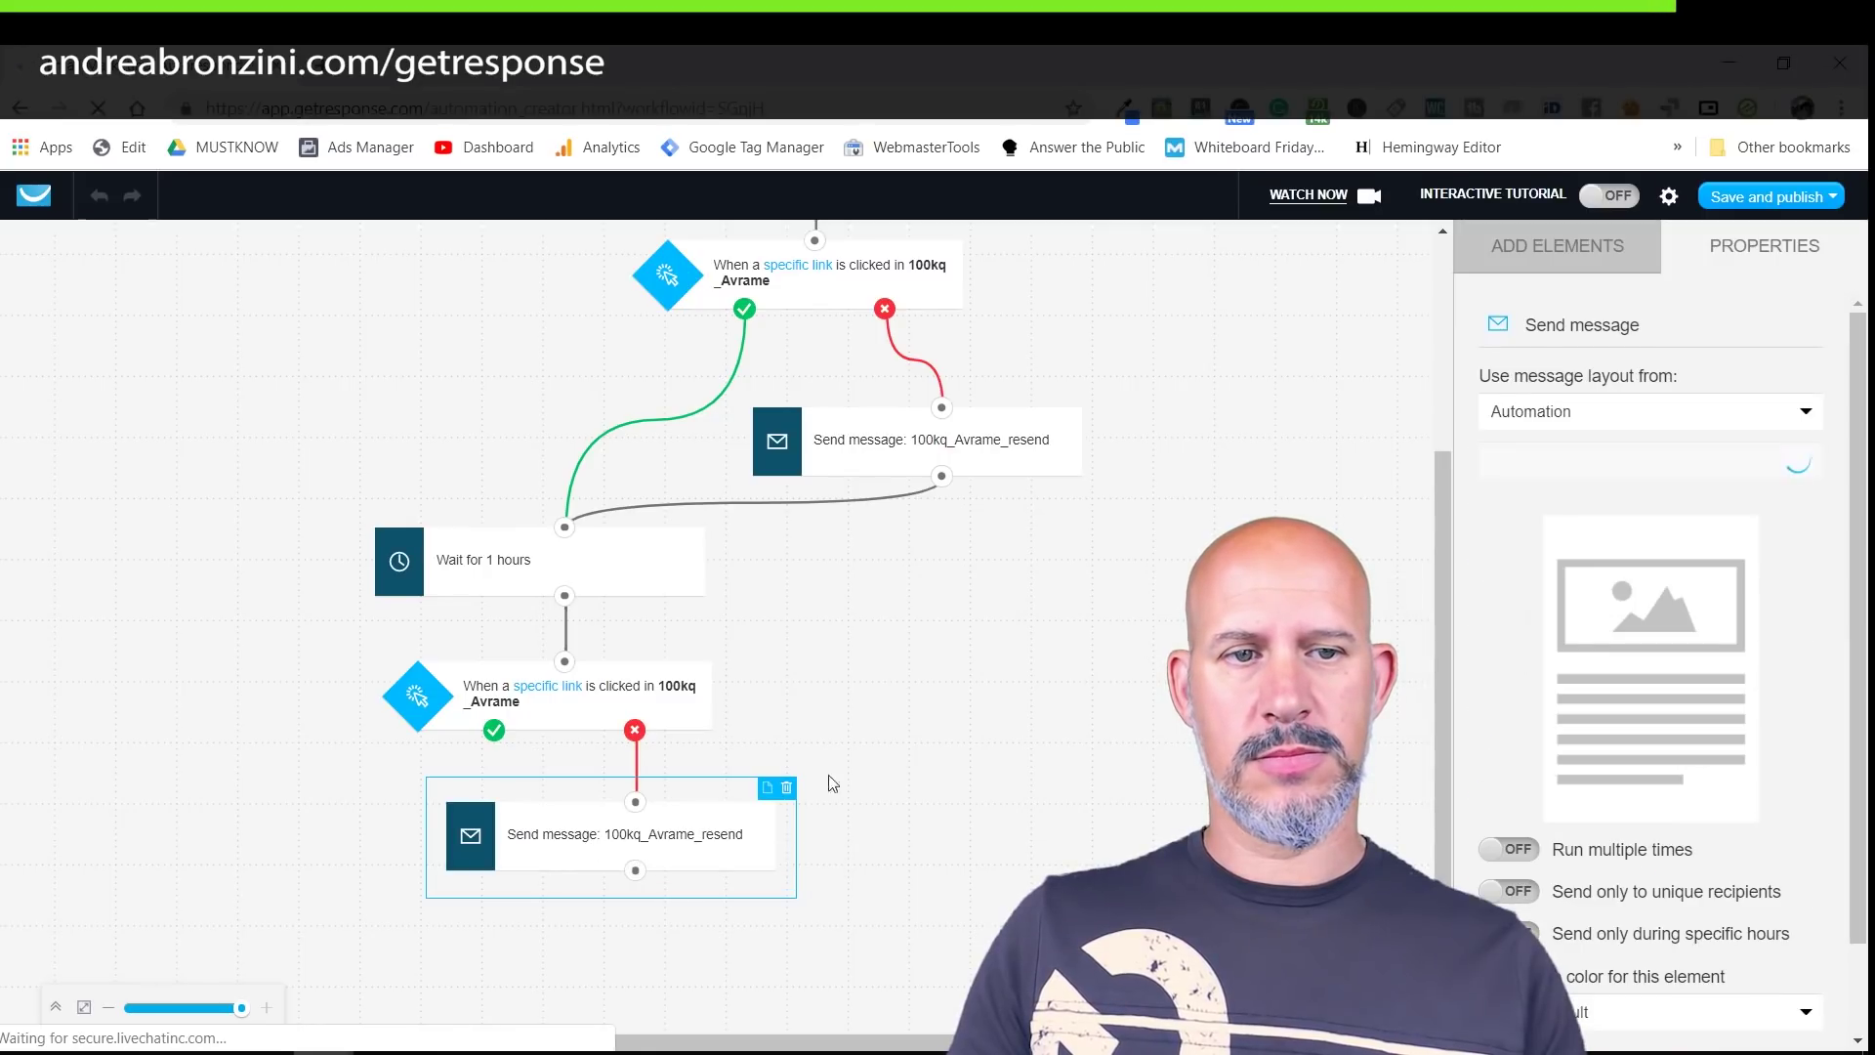
{"action": "left_click", "coordinate": [1541, 427]}
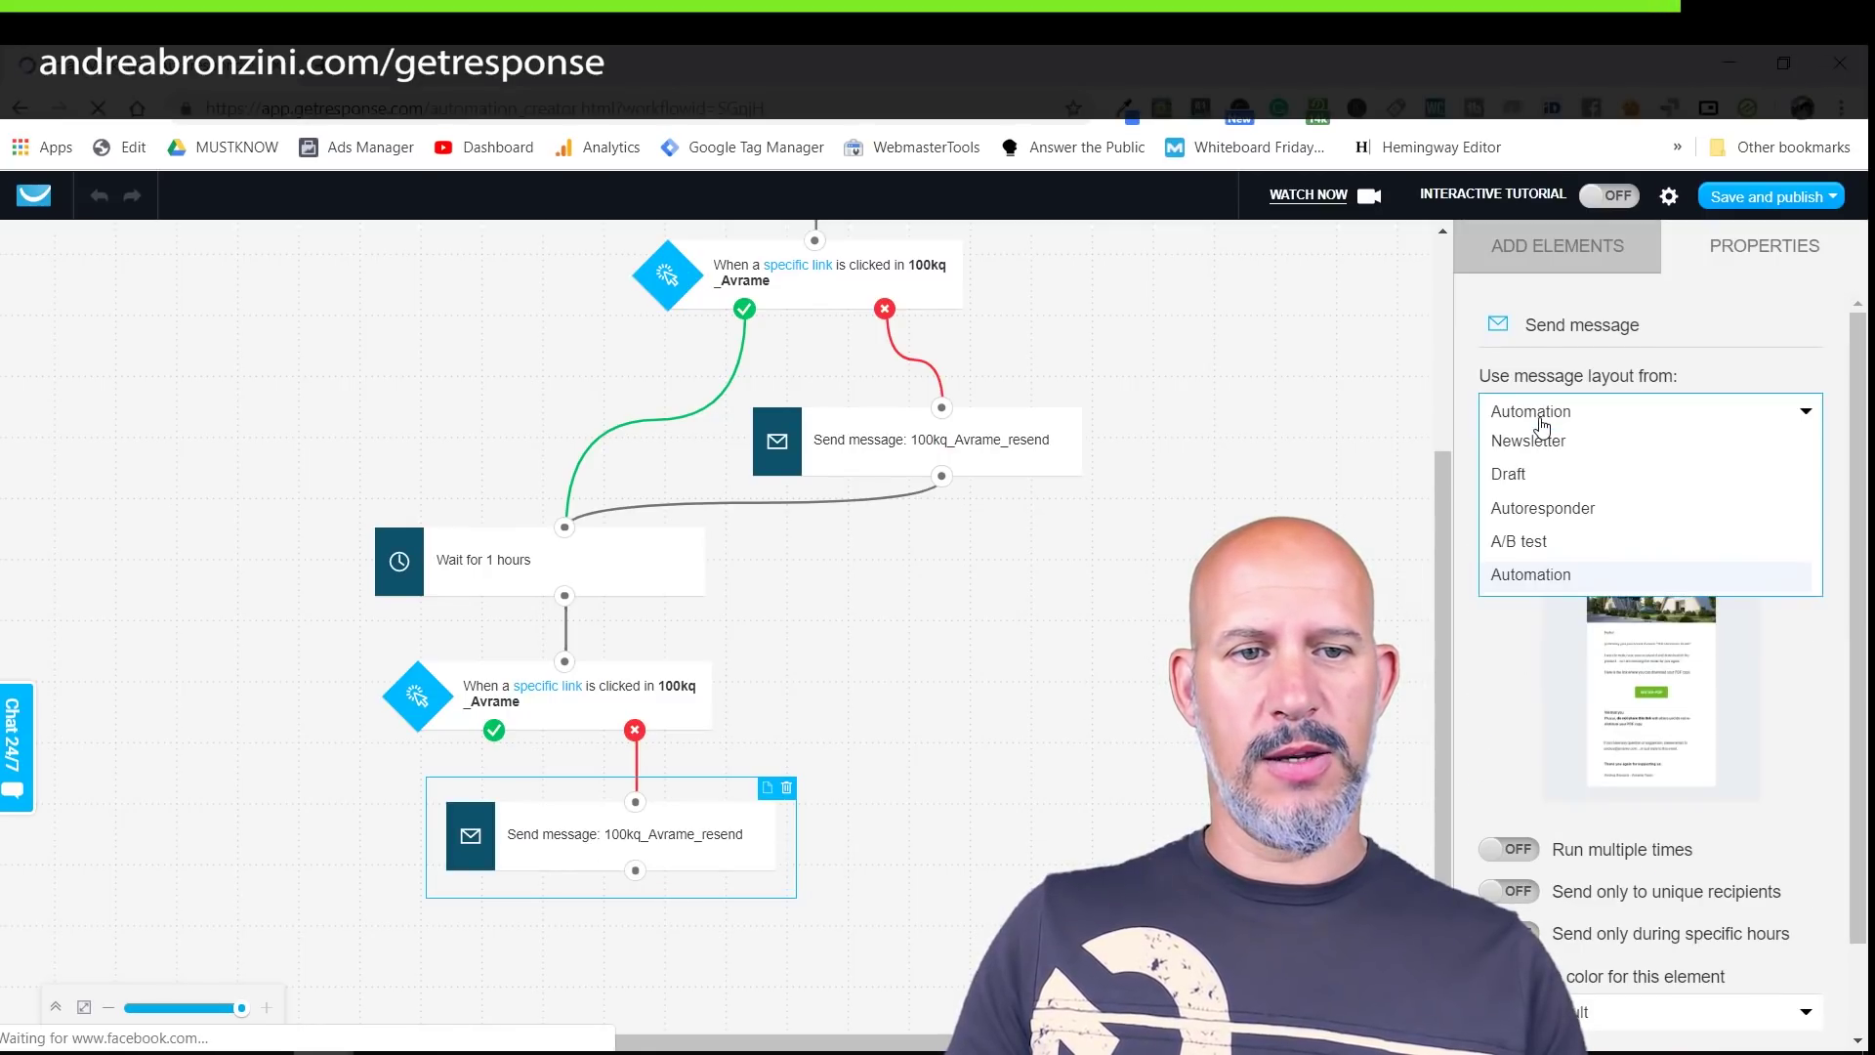
{"action": "left_click", "coordinate": [1549, 504]}
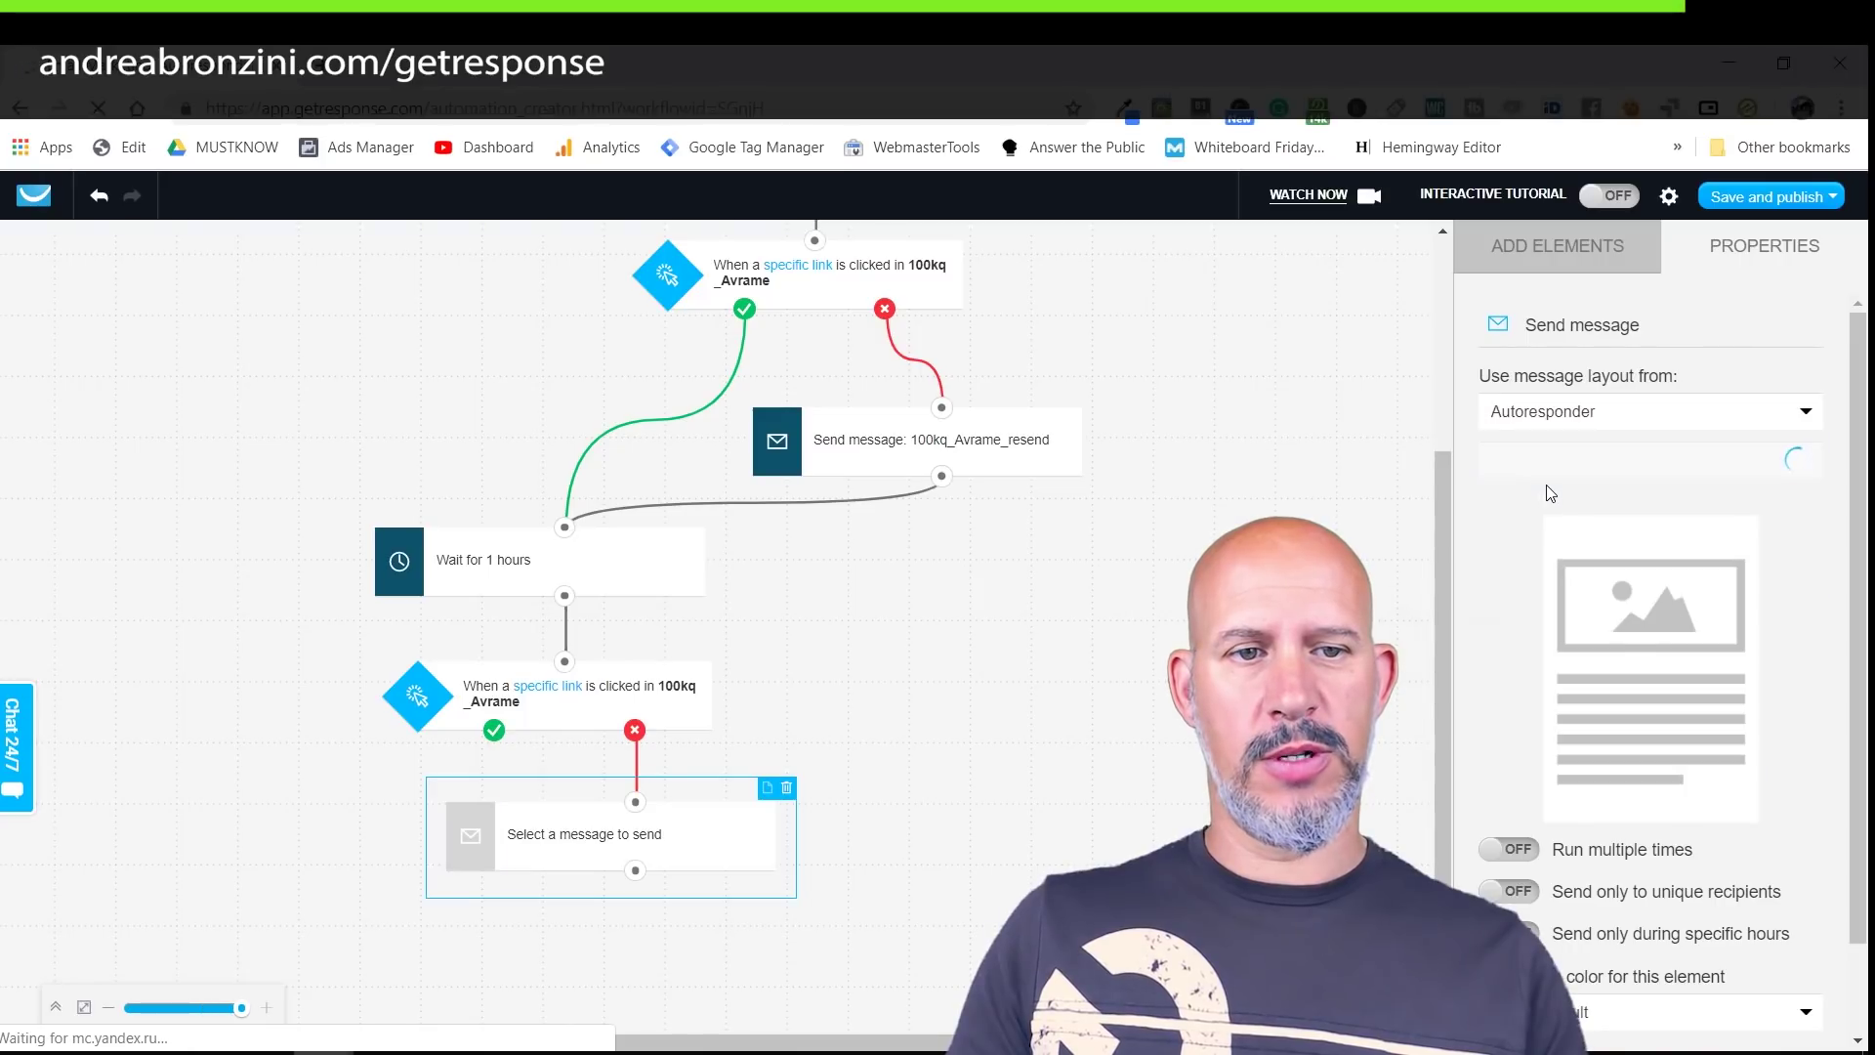
{"action": "left_click", "coordinate": [1536, 464]}
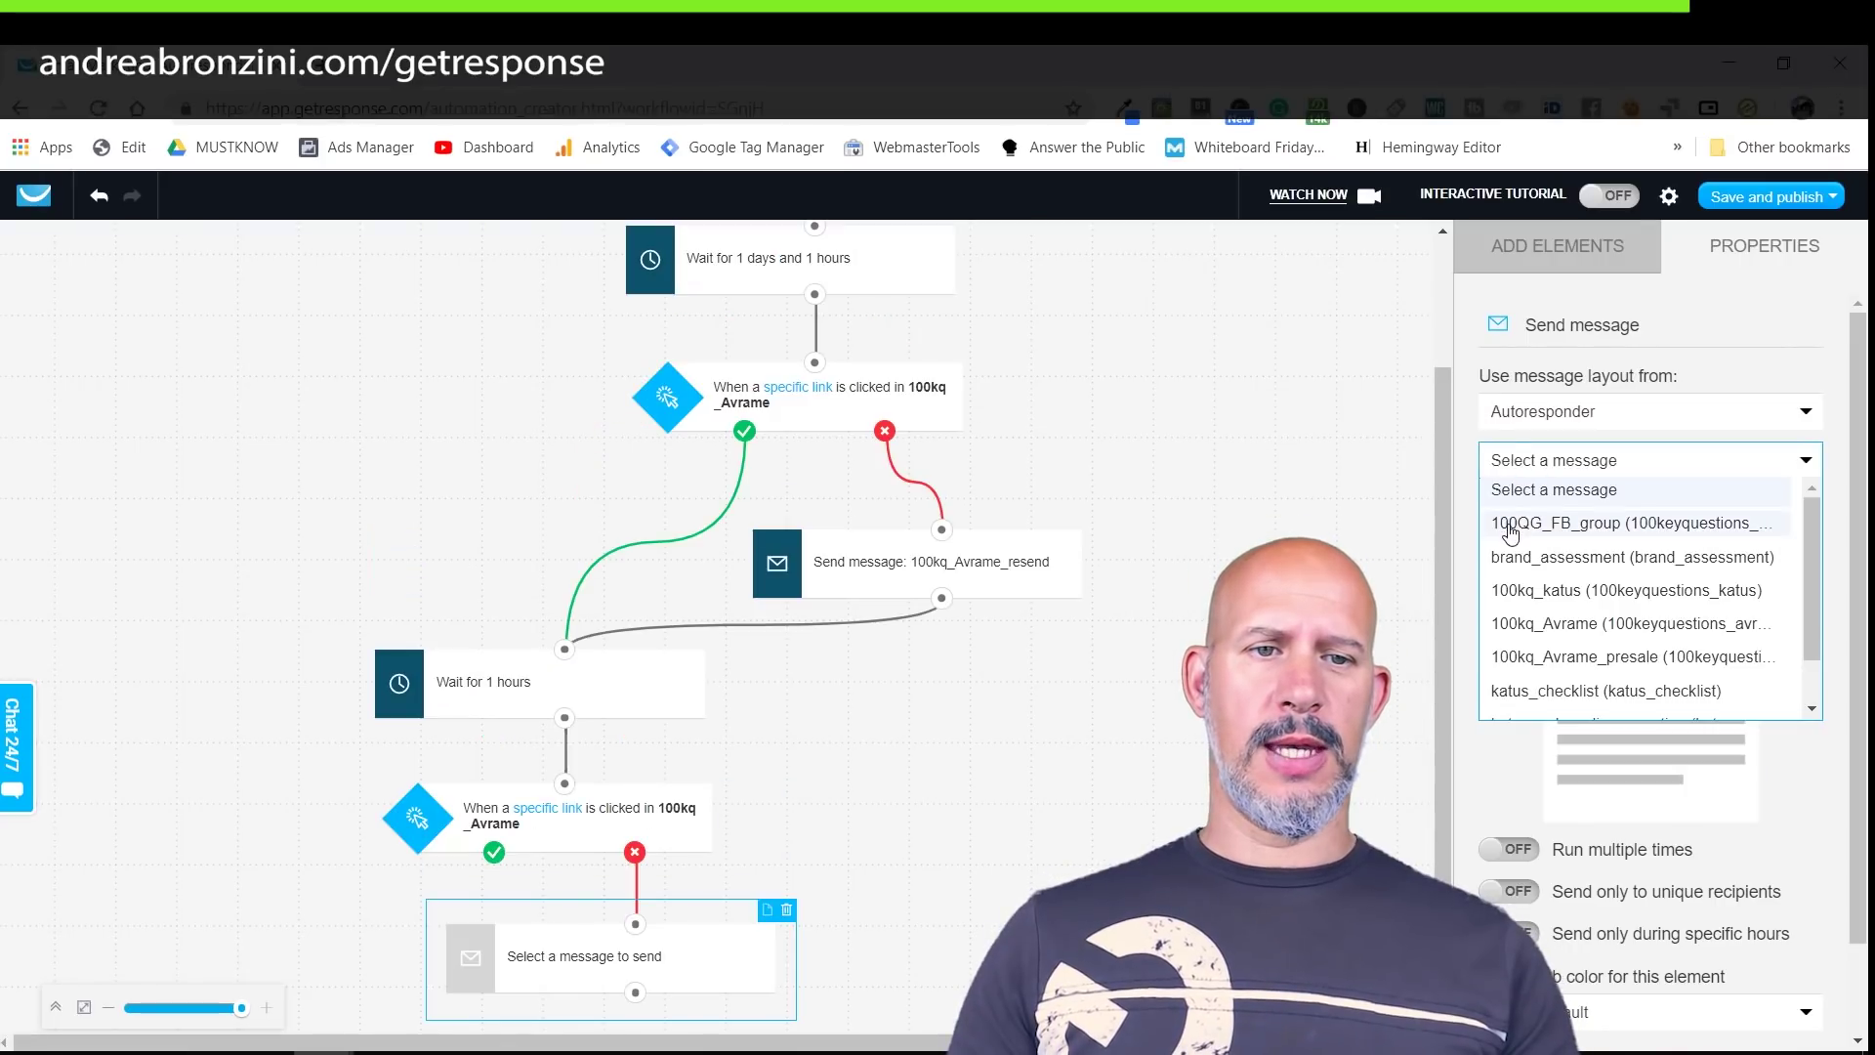
{"action": "left_click", "coordinate": [1575, 527]}
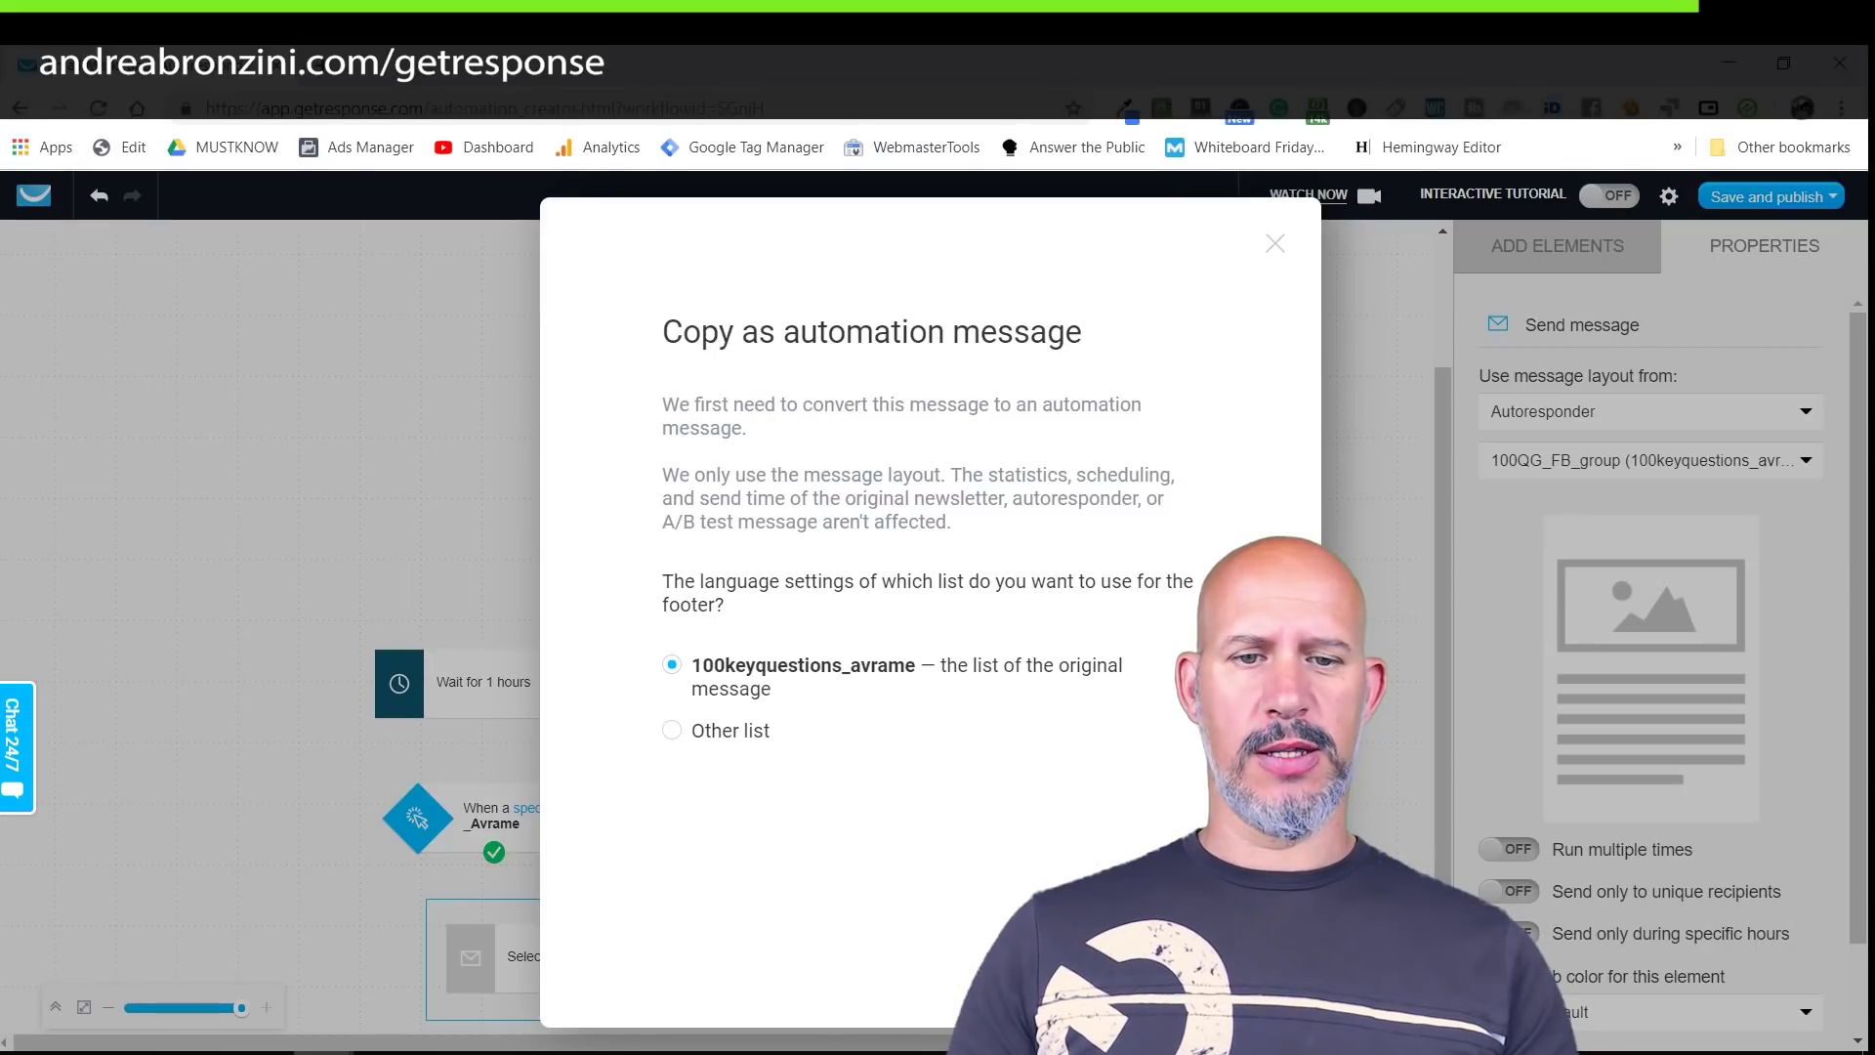
{"action": "left_click", "coordinate": [1131, 928]}
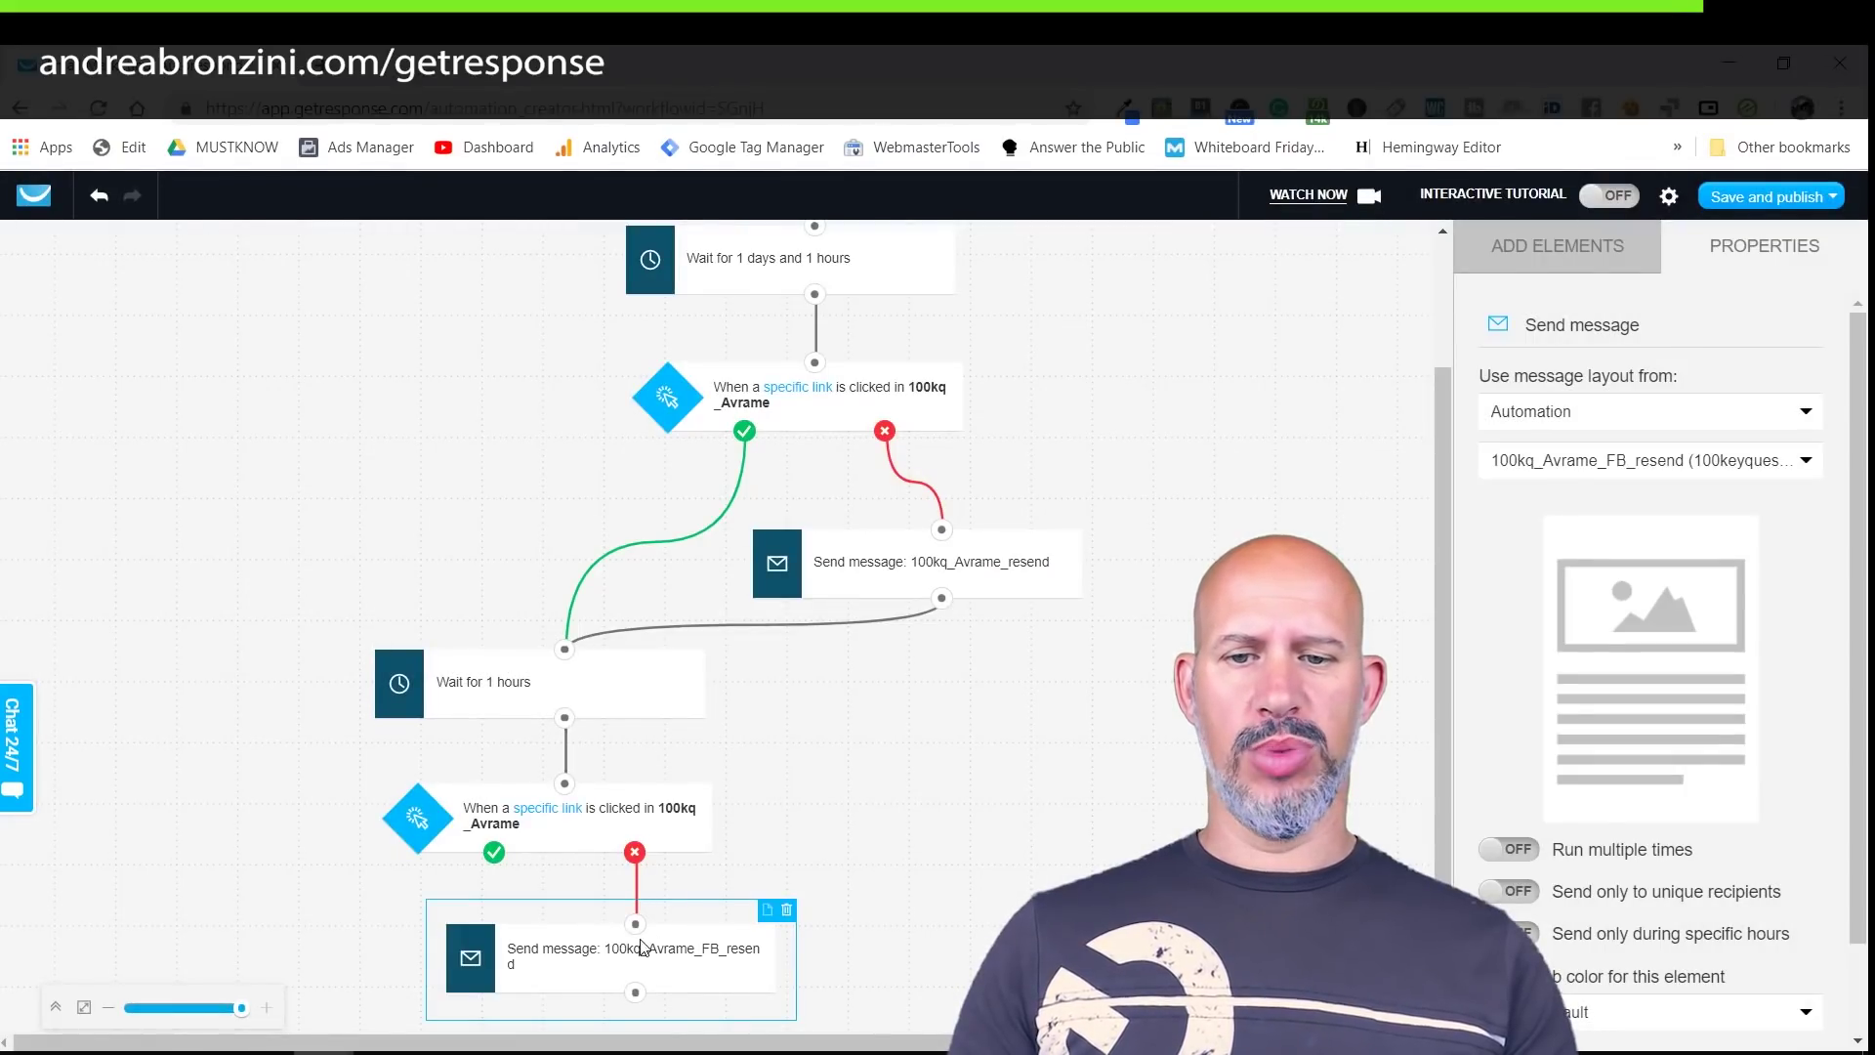
Step: Save and publish the workflow
{"action": "scroll", "coordinate": [991, 770], "scroll_direction": "down", "scroll_amount": 1}
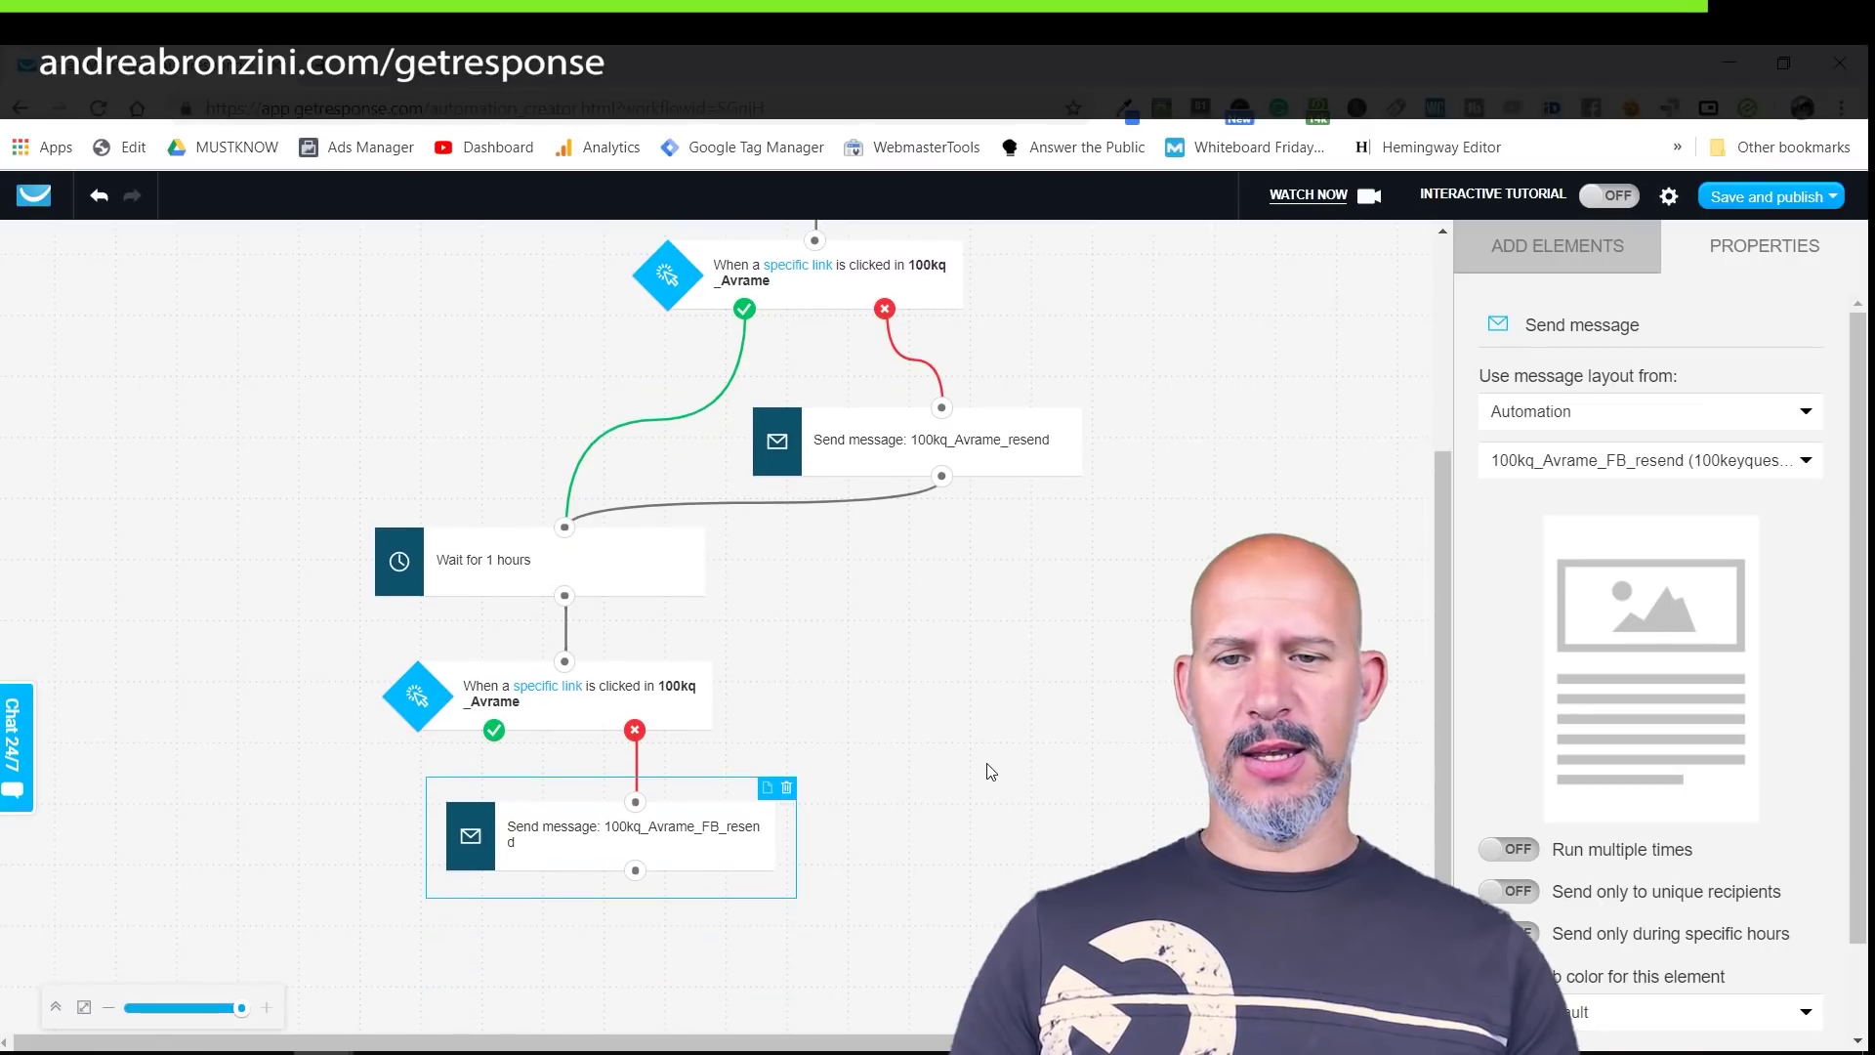
{"action": "scroll", "coordinate": [988, 767], "scroll_direction": "up", "scroll_amount": 1}
{"action": "mouse_move", "coordinate": [1775, 212]}
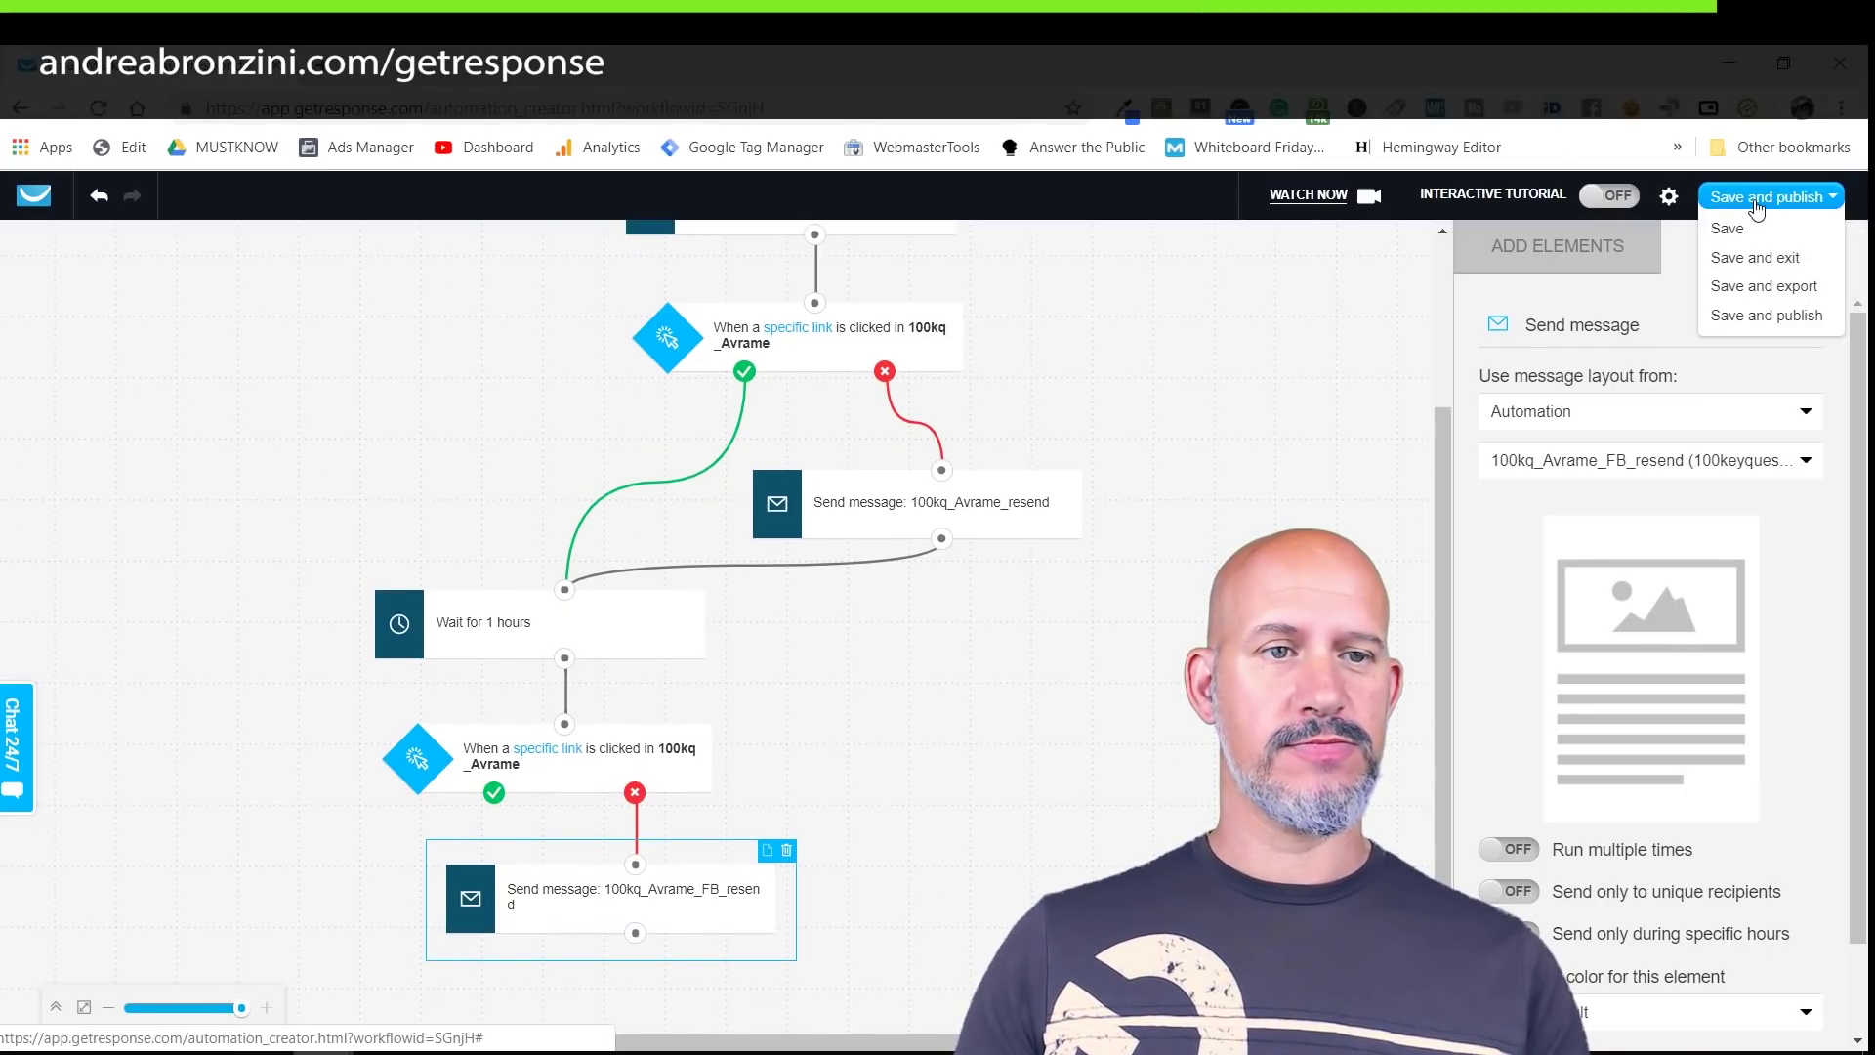
{"action": "left_click", "coordinate": [1756, 200]}
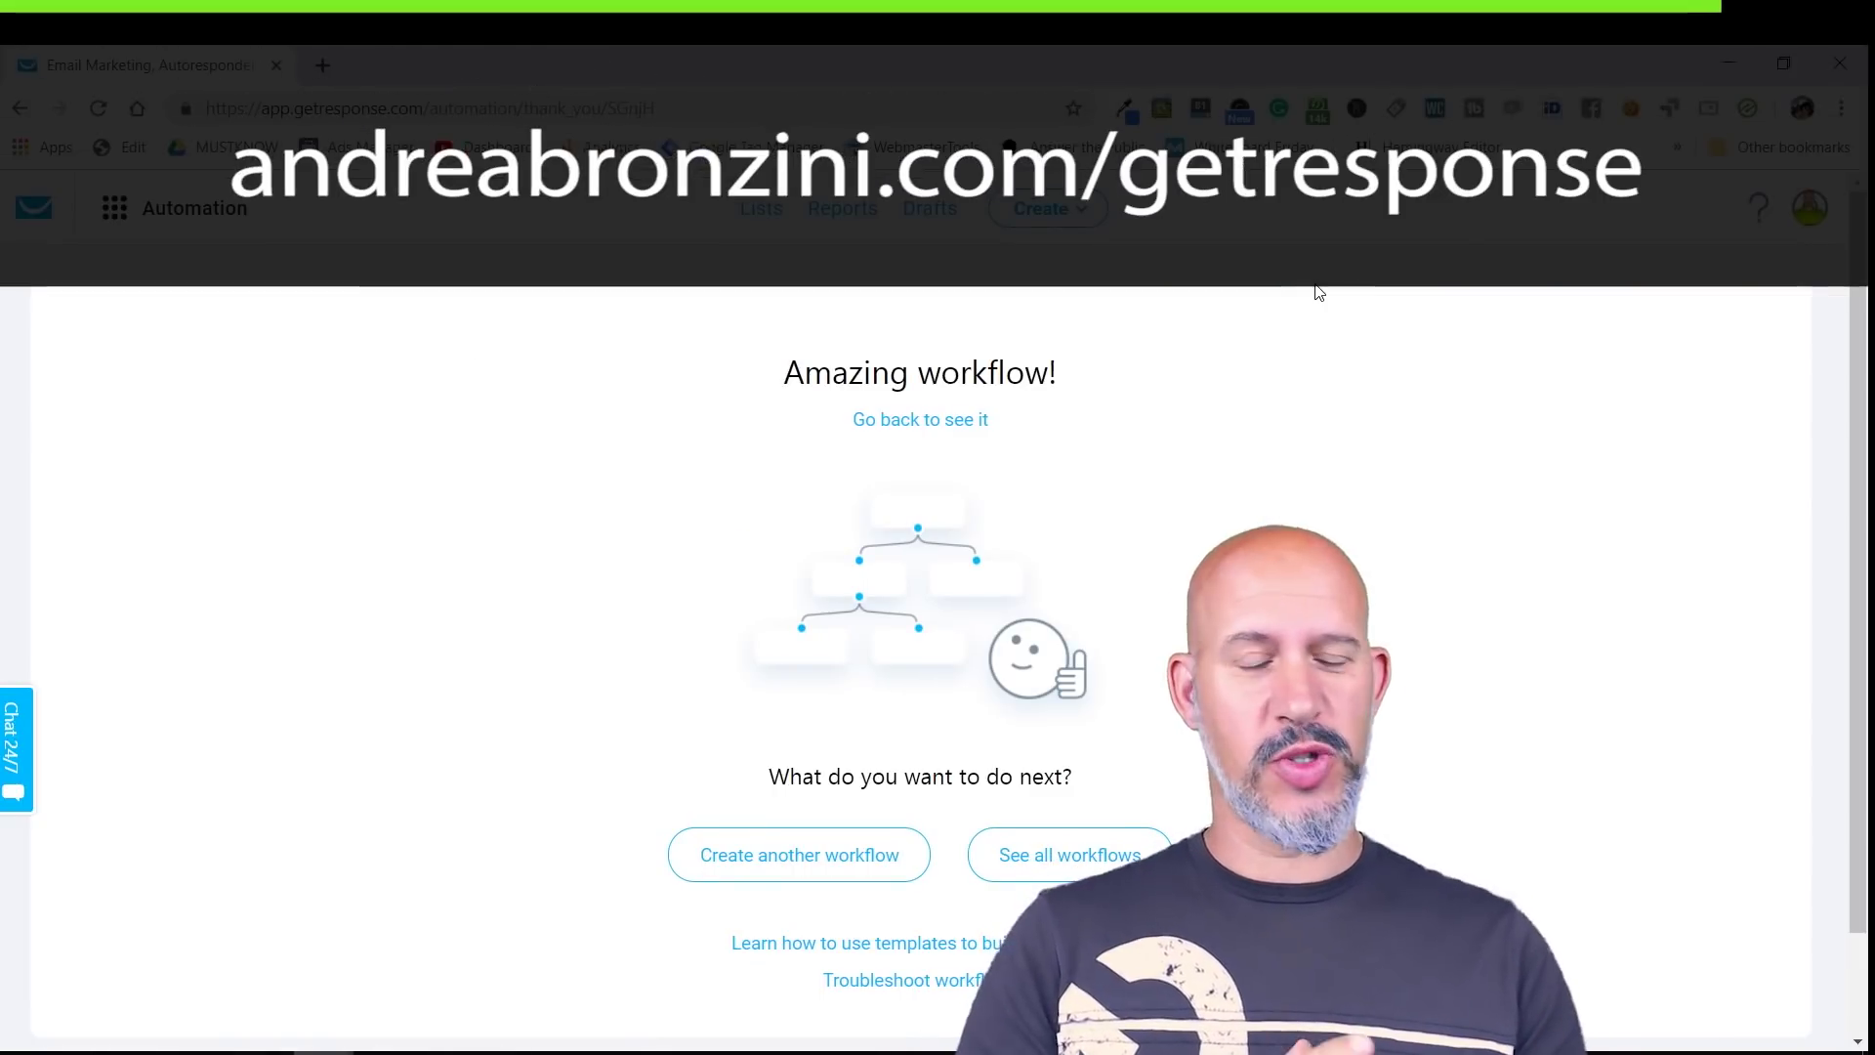